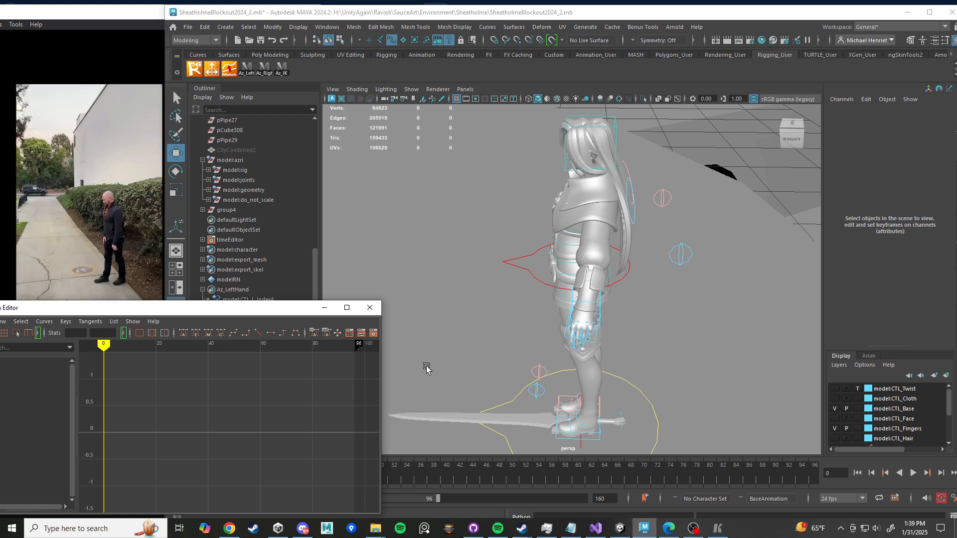
Step: Switch to the reference video, pause it and scrub to the opening stride frame for use as the pose reference
click(99, 184)
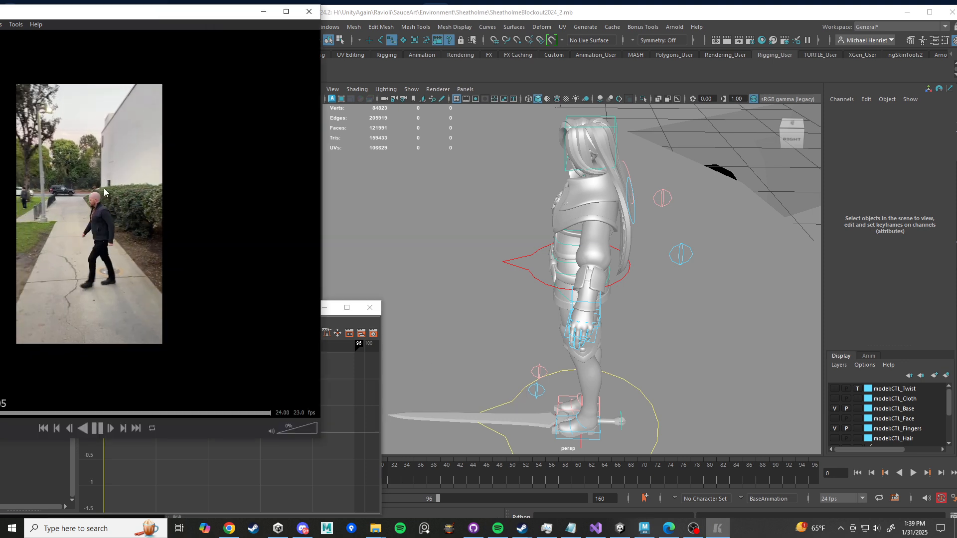
click(98, 428)
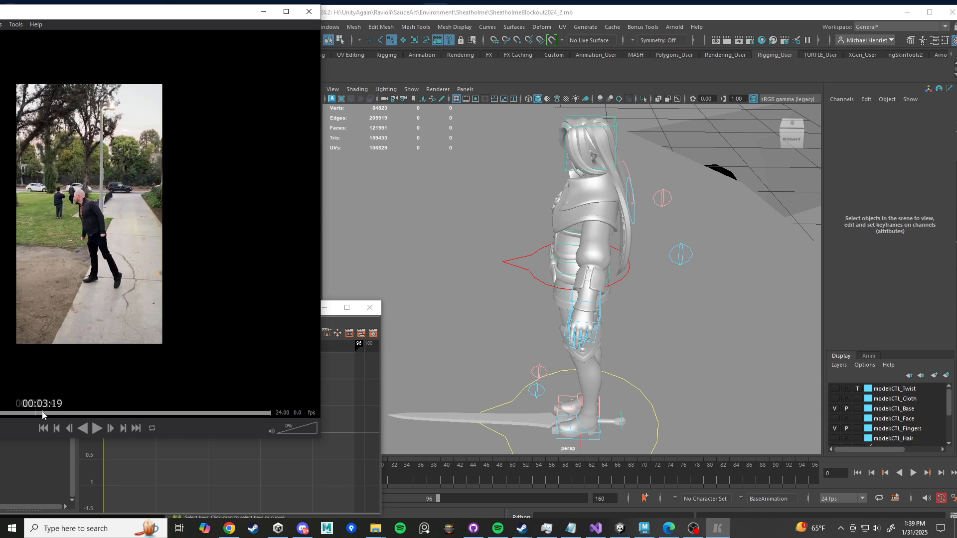
drag(43, 414, 0, 415)
key(Right)
key(Right)
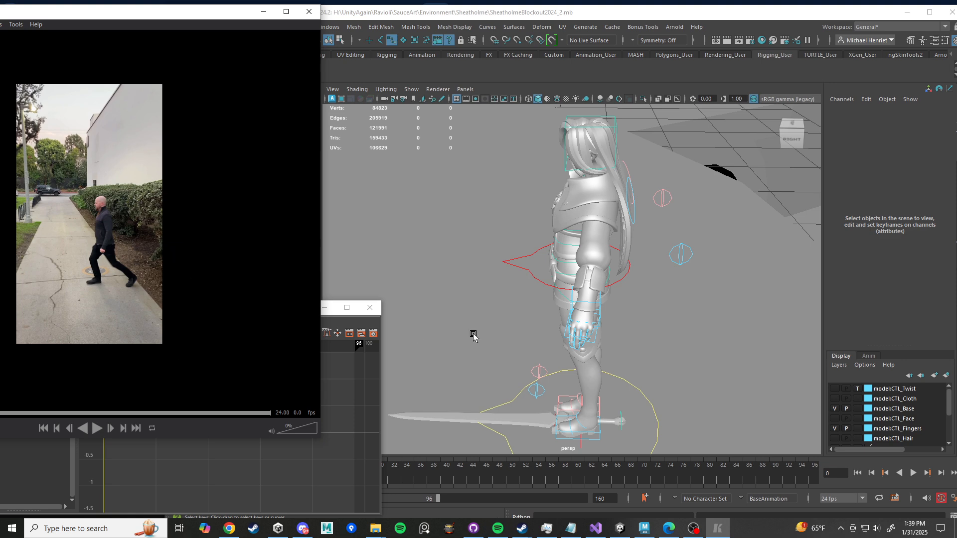
Step: Return to Maya and move the character's world control across the plaza to about X -8.682, Z -8.366
click(643, 10)
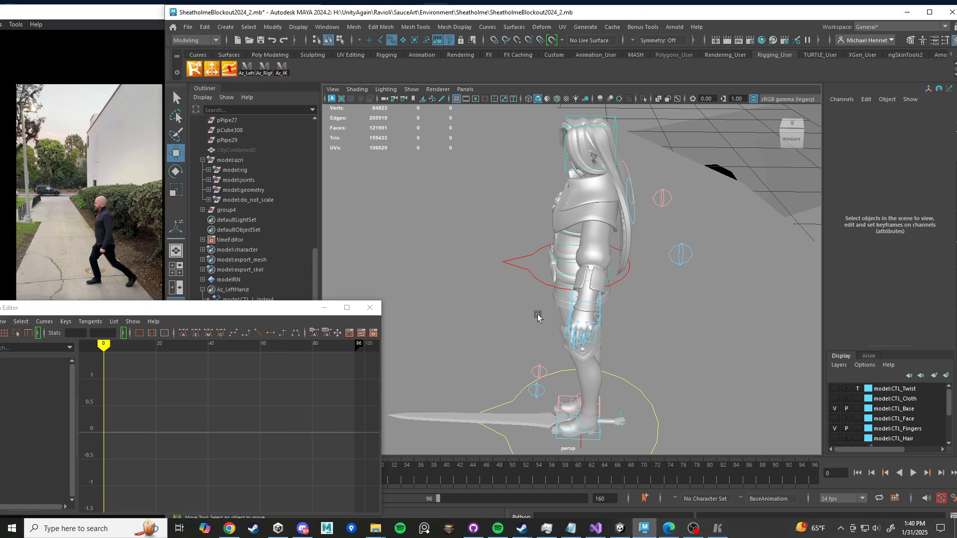
click(512, 402)
scroll(487, 320, down, 15)
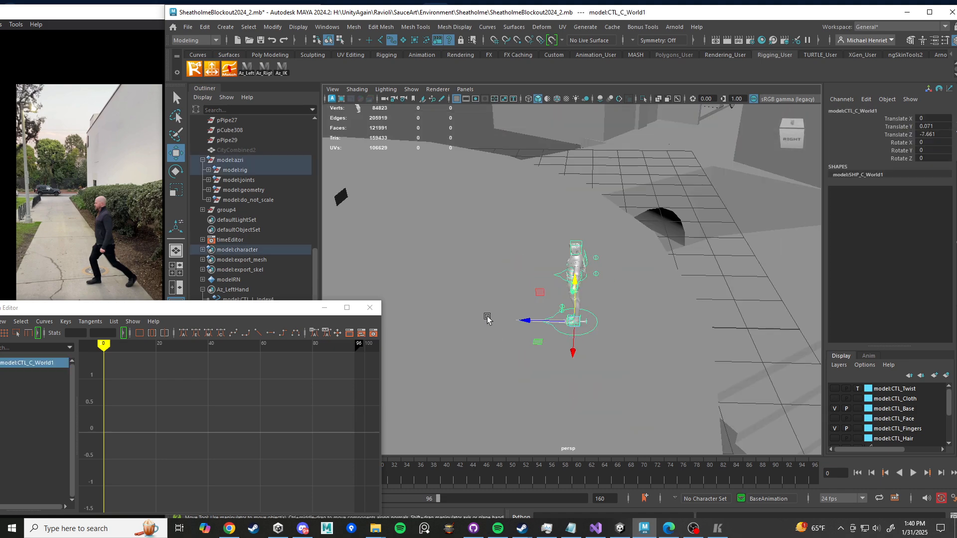
alt+drag(640, 334, 497, 350)
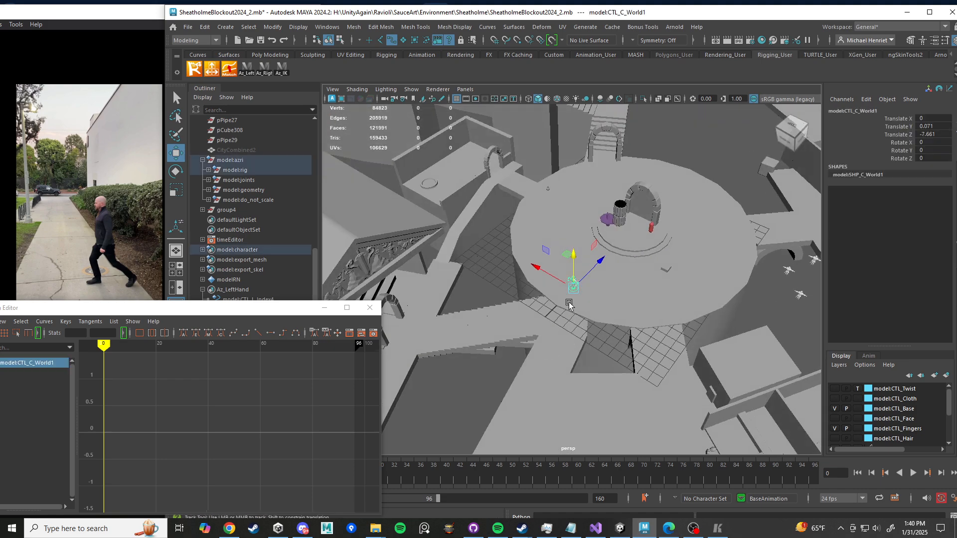
scroll(569, 301, up, 8)
alt+drag(554, 323, 607, 320)
scroll(566, 317, up, 4)
scroll(566, 319, down, 10)
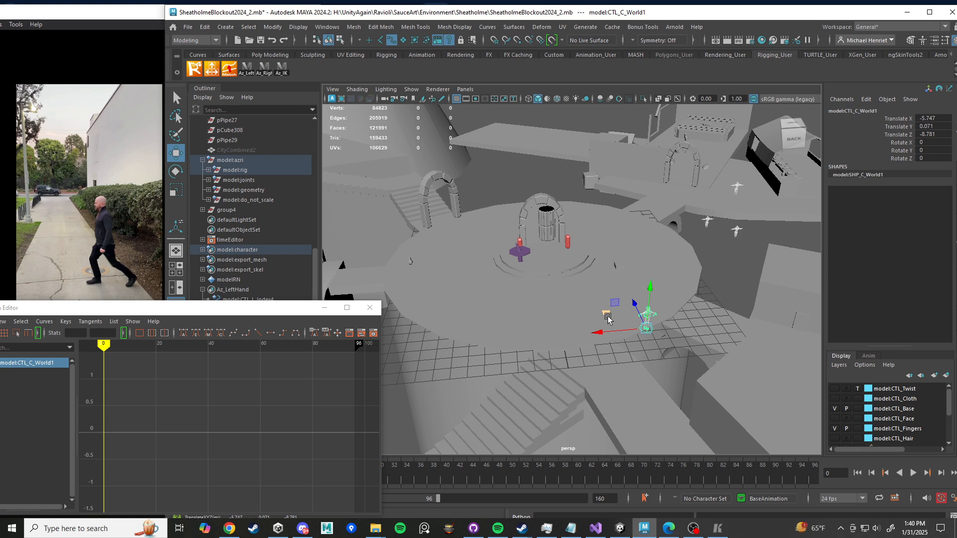
alt+drag(694, 287, 643, 279)
alt+middle_drag(643, 279, 624, 211)
alt+right_drag(624, 211, 611, 247)
alt+drag(522, 250, 550, 229)
alt+right_drag(550, 229, 559, 245)
alt+drag(559, 244, 577, 295)
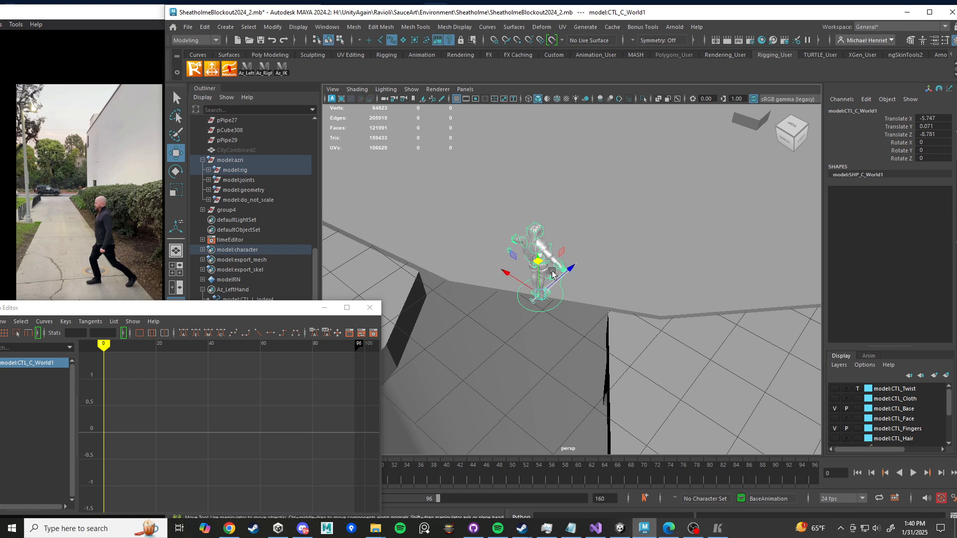
alt+drag(555, 270, 787, 353)
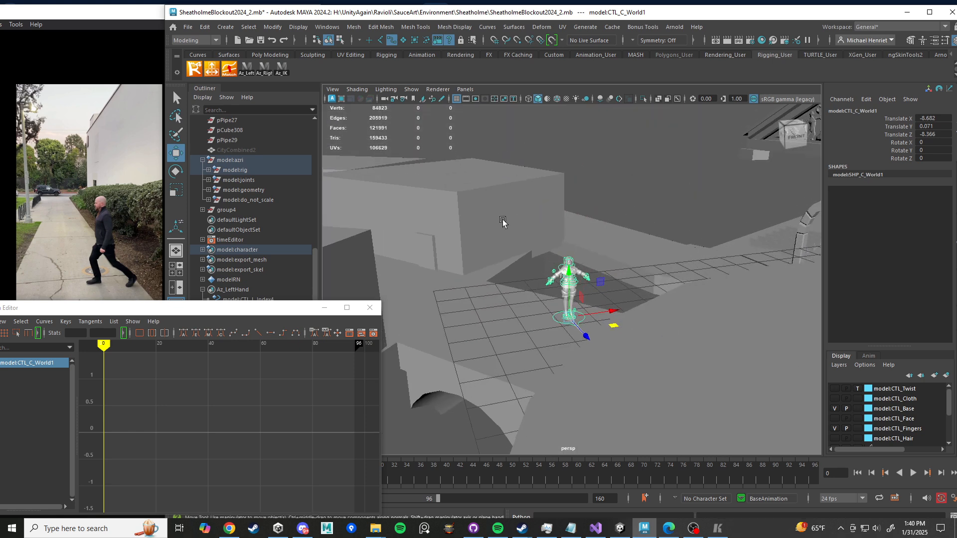
alt+drag(502, 221, 812, 331)
Step: Make the environment layer and its surfaces selectable, and delete the nearest building block behind the character
scroll(906, 420, down, 3)
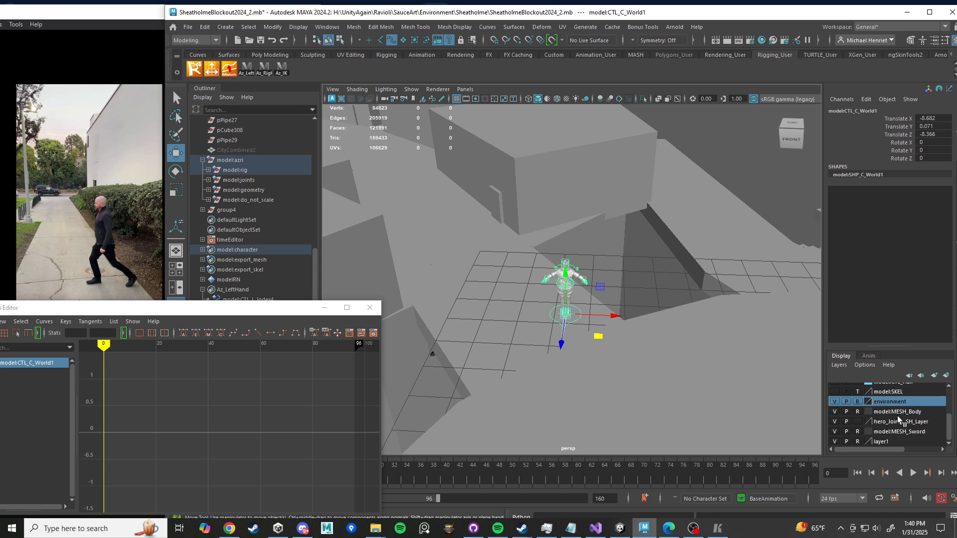
alt+drag(617, 301, 577, 285)
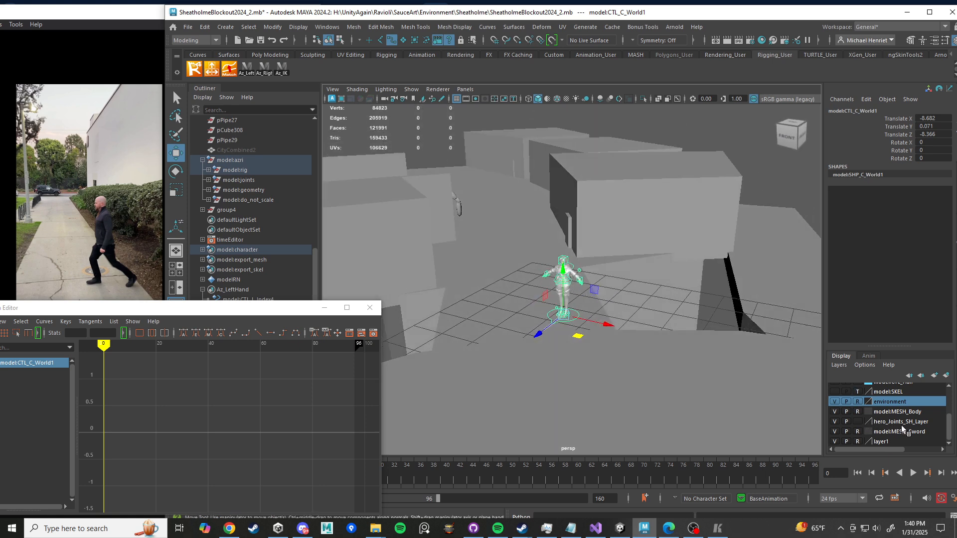
click(744, 350)
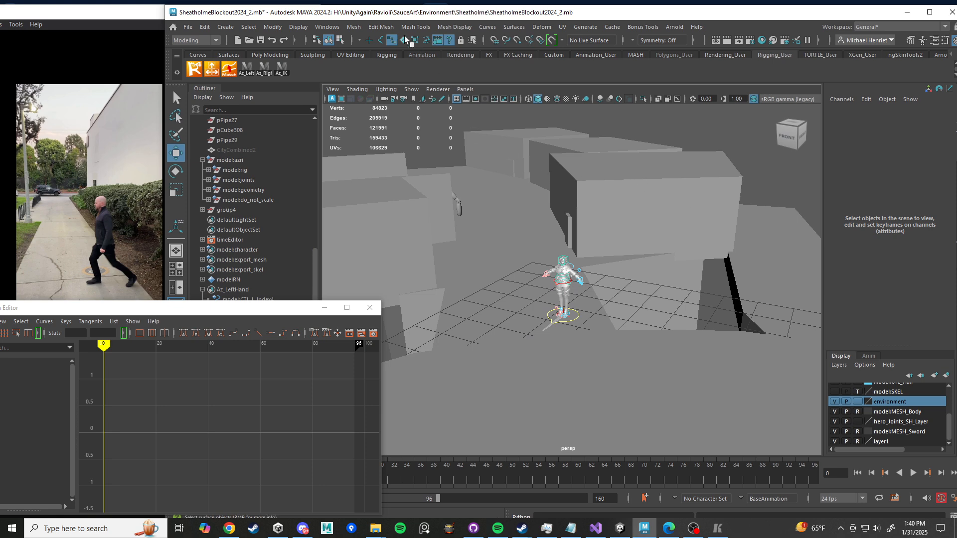
click(656, 186)
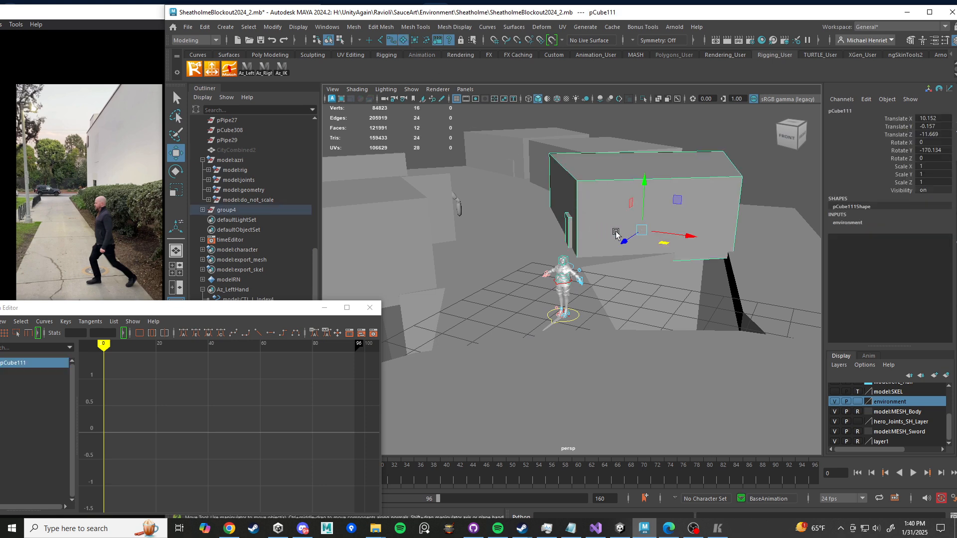
drag(661, 243, 672, 231)
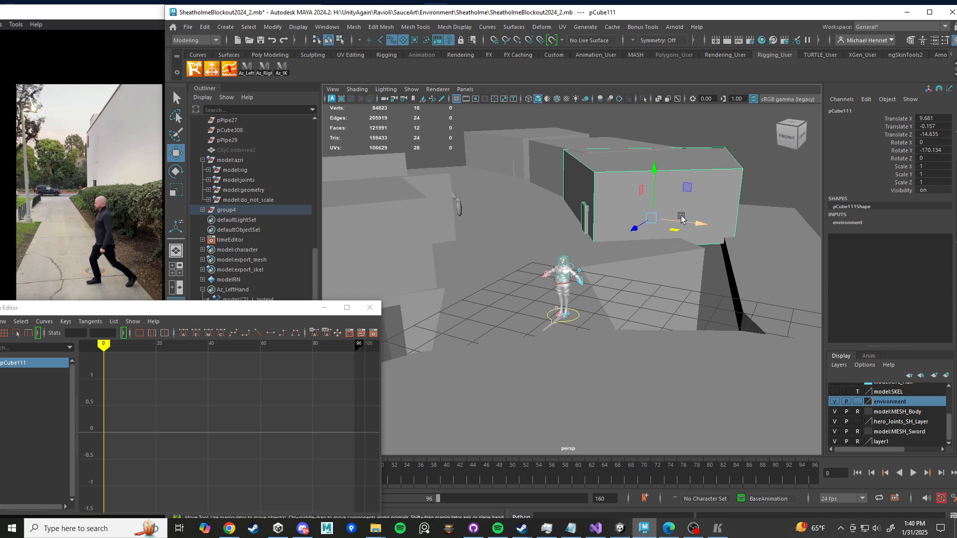
key(Delete)
Step: Move the next building block away from the character to about X -5.295, Z -75.394
click(653, 193)
drag(653, 193, 701, 148)
alt+drag(625, 217, 540, 271)
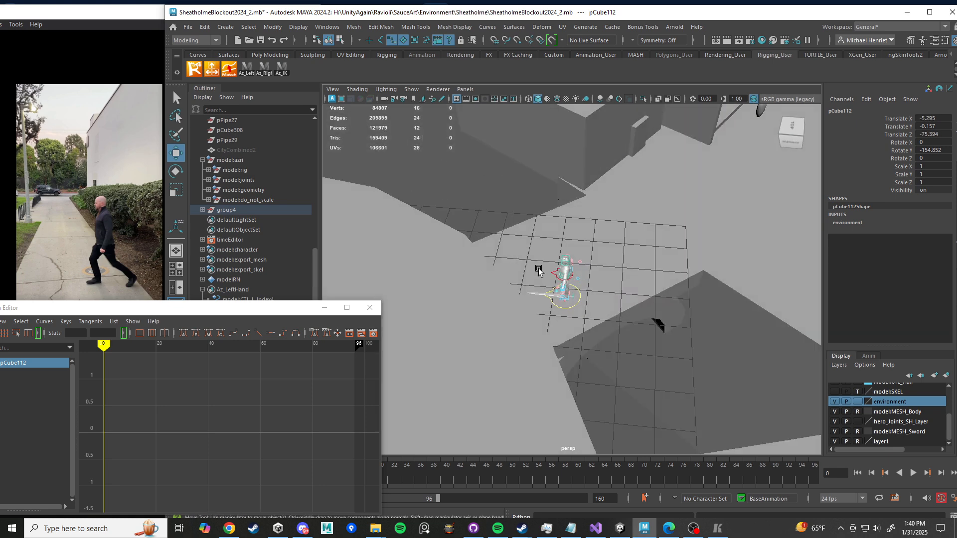
Step: Select the character's world control and rotate it to about 109.857 degrees on Y
click(581, 296)
alt+drag(585, 296, 513, 280)
alt+middle_drag(549, 285, 580, 217)
alt+drag(613, 224, 585, 212)
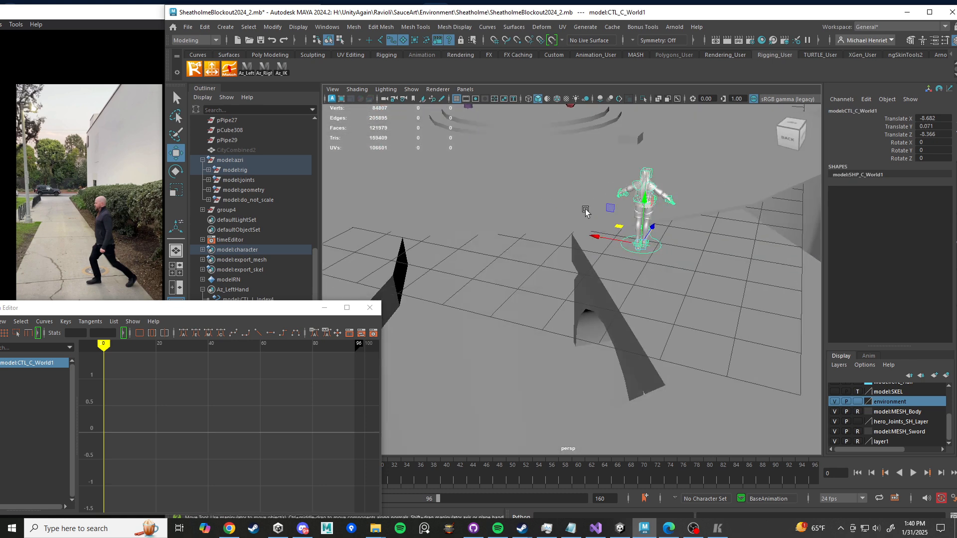
alt+middle_drag(640, 260, 618, 281)
alt+drag(630, 260, 756, 214)
key(e)
scroll(664, 280, down, 2)
key(w)
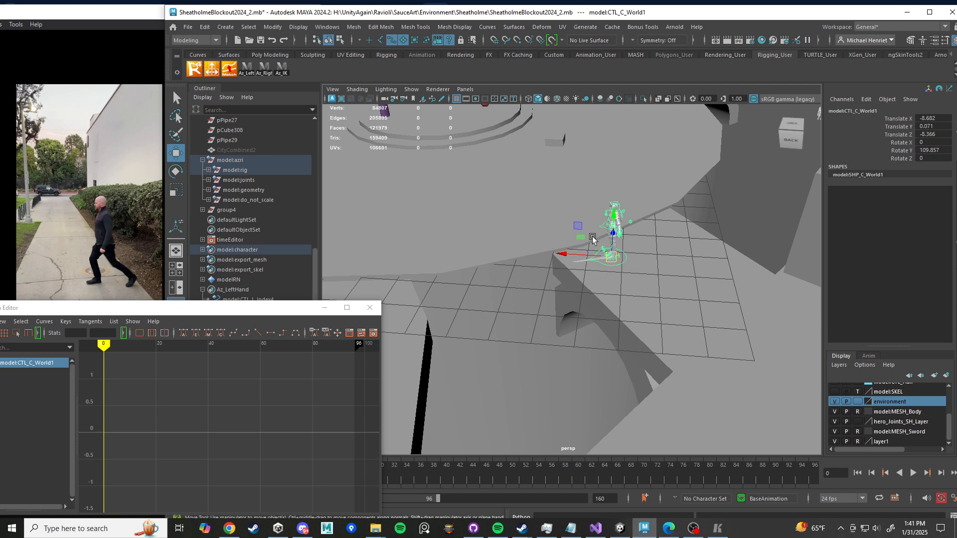
Step: Move the character's world control across the floor to about X -10.434, Z -9.258
drag(592, 239, 651, 274)
alt+middle_drag(651, 274, 569, 258)
scroll(569, 255, up, 9)
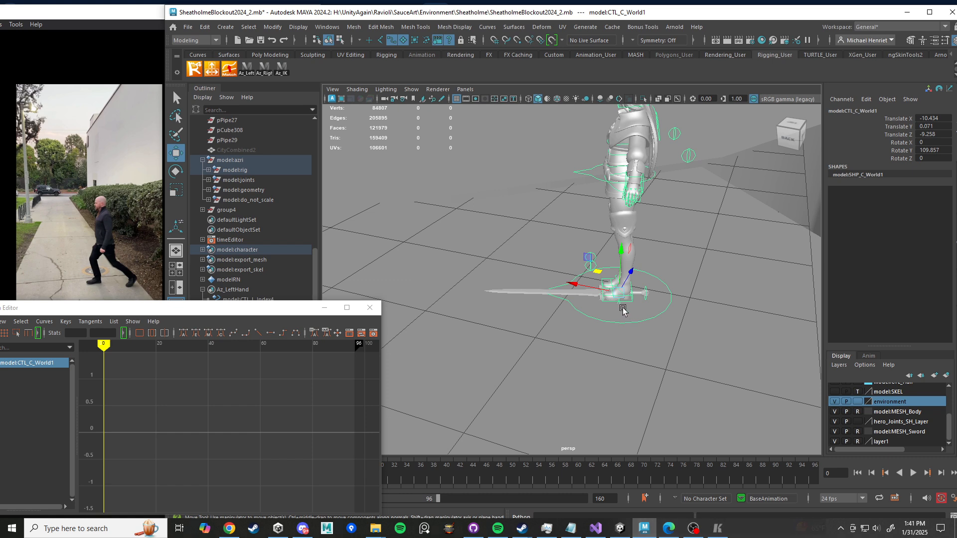
Step: Try sliding the character forward to about X -8.939, Z -10.144, and undo the move
alt+drag(589, 306, 597, 284)
middle_drag(598, 284, 517, 291)
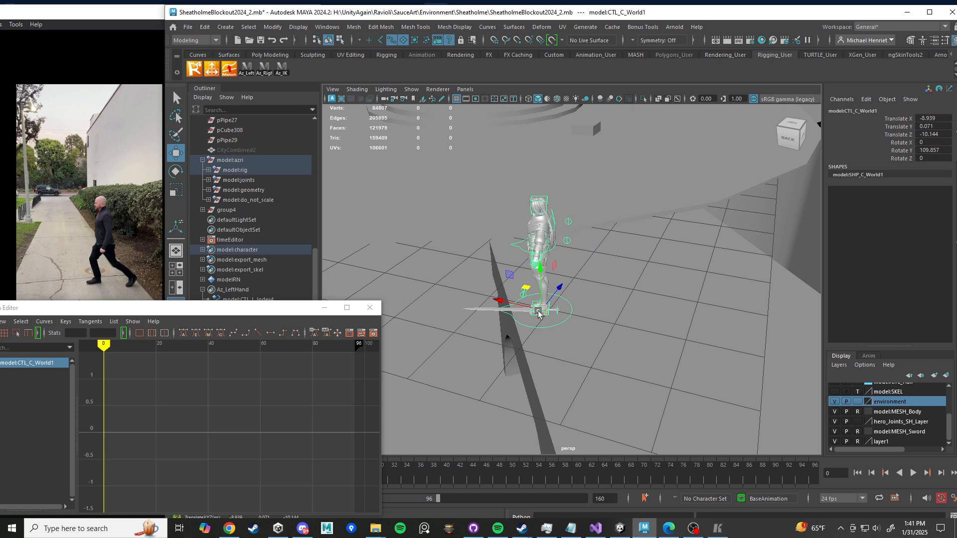
key(ctrl+z)
Step: Place the world control at about X -10.216, Z -9.305 and rotate it to about 115.196 degrees on Y
alt+drag(650, 335, 689, 333)
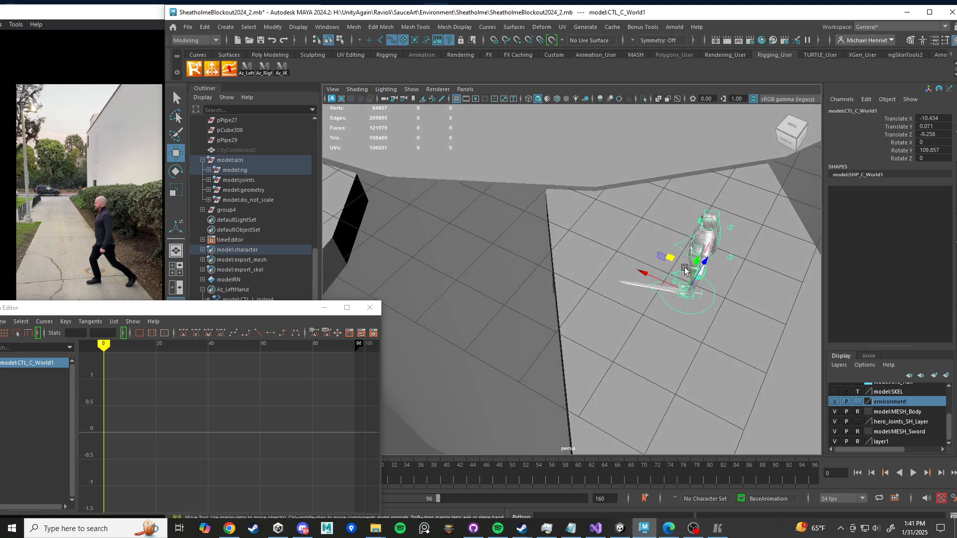
drag(669, 257, 569, 249)
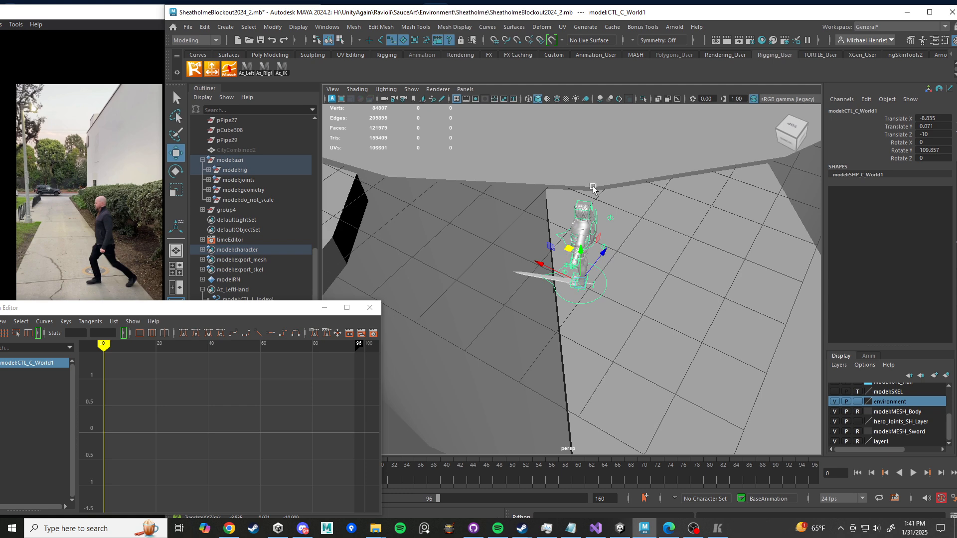
drag(569, 249, 591, 248)
key(e)
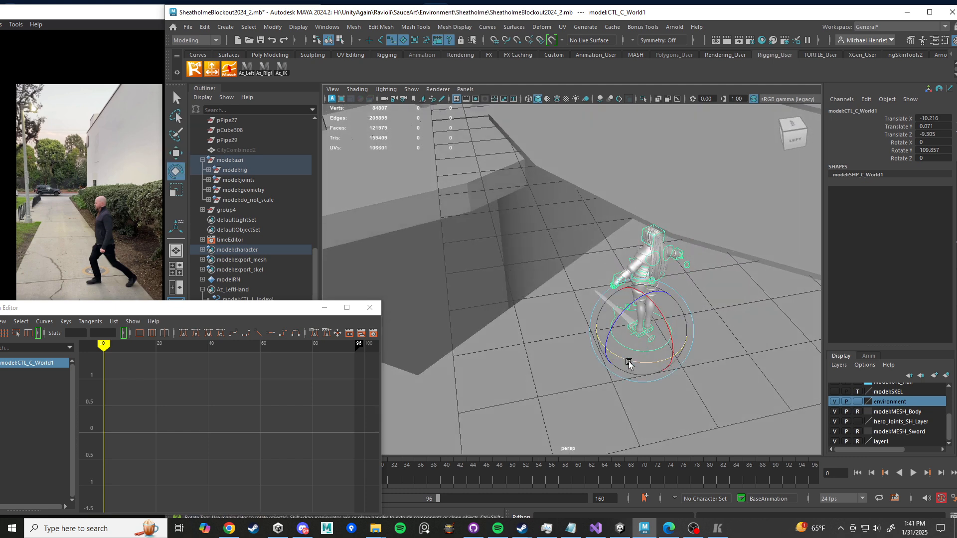
drag(631, 364, 663, 348)
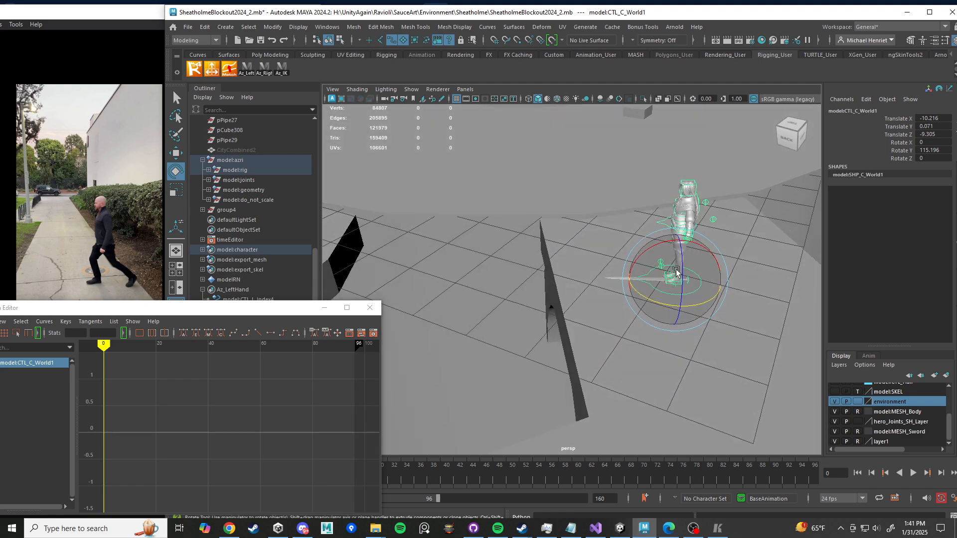
Step: Slide the character forward and back along its walking path, leaving the world control at about X -9.537, Z -9.578
key(w)
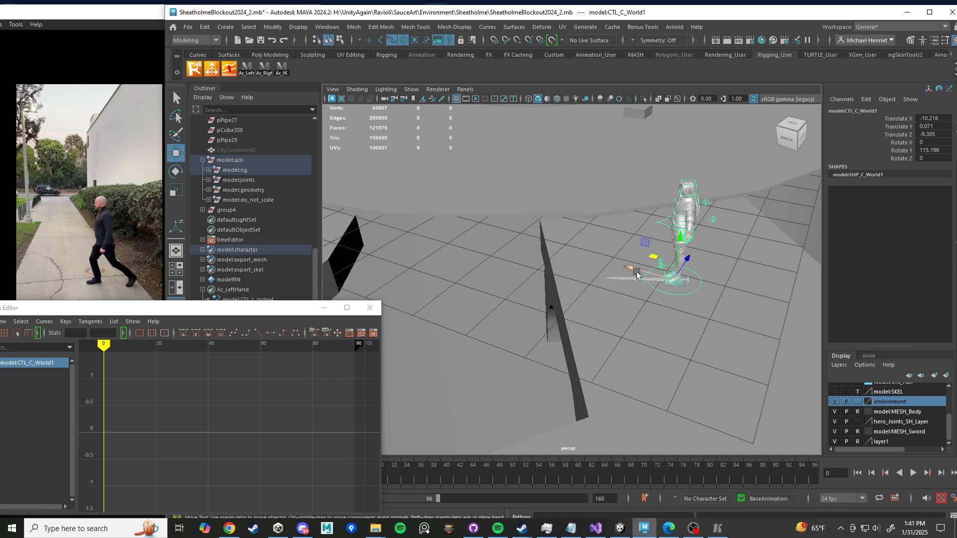
drag(651, 256, 558, 258)
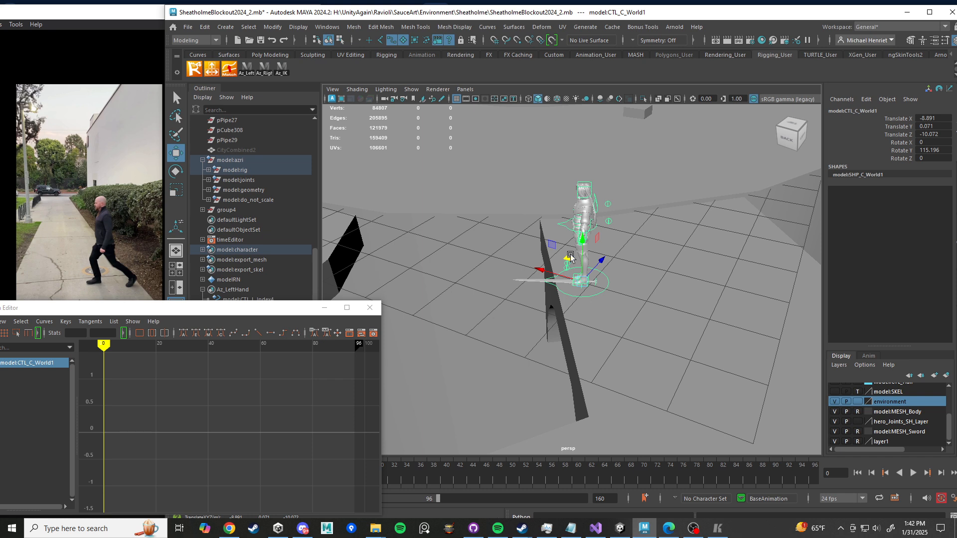
drag(568, 260, 523, 262)
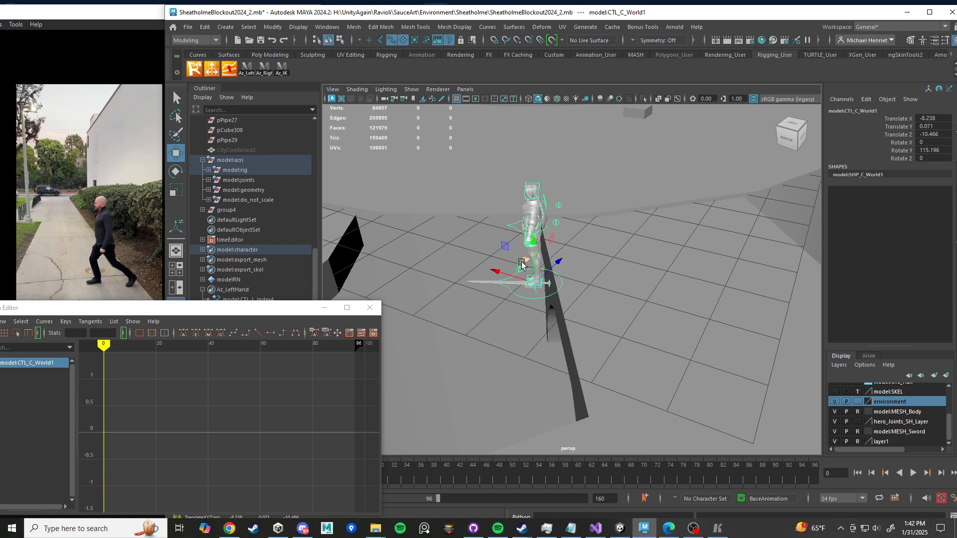
drag(523, 255, 618, 254)
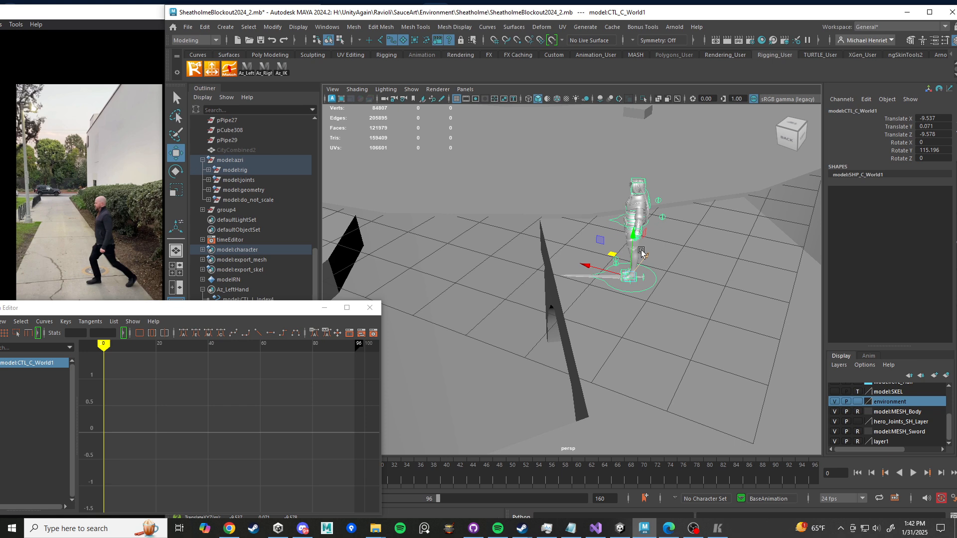
Step: Try tilting the character's world control about its X axis, and undo the rotation
key(e)
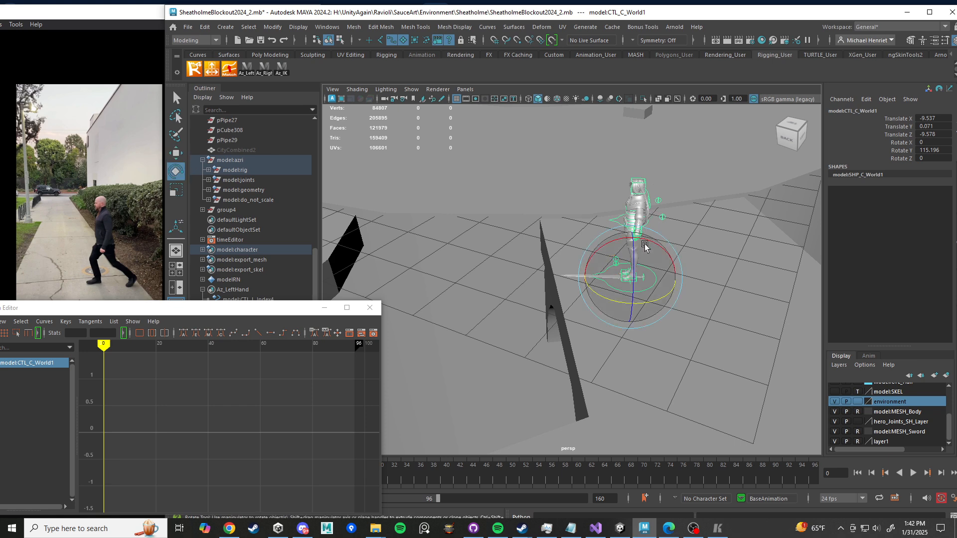
mouse_move(648, 234)
mouse_down()
mouse_move(567, 272)
mouse_move(626, 363)
mouse_move(687, 218)
mouse_move(573, 204)
mouse_move(630, 229)
mouse_up()
key(ctrl+z)
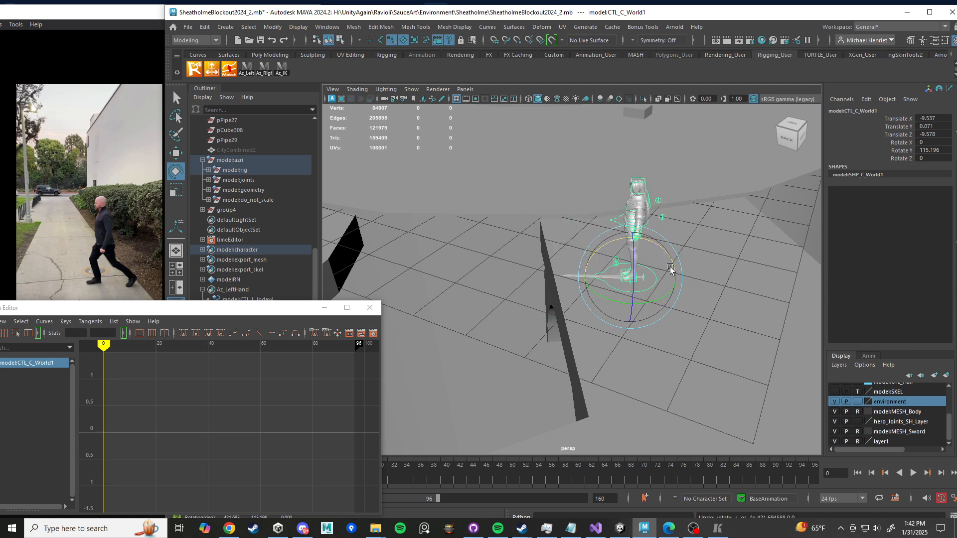
Step: Move the world control back to the walk's starting position at about X -10.3, Z -9.16
scroll(668, 263, down, 4)
alt+drag(668, 259, 613, 279)
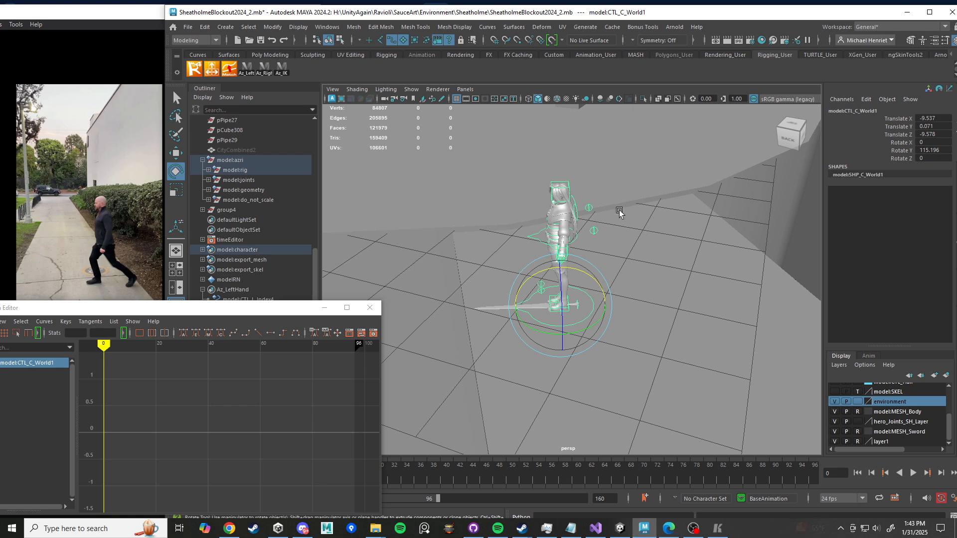
alt+drag(605, 254, 543, 280)
key(w)
scroll(590, 292, up, 5)
scroll(540, 279, up, 2)
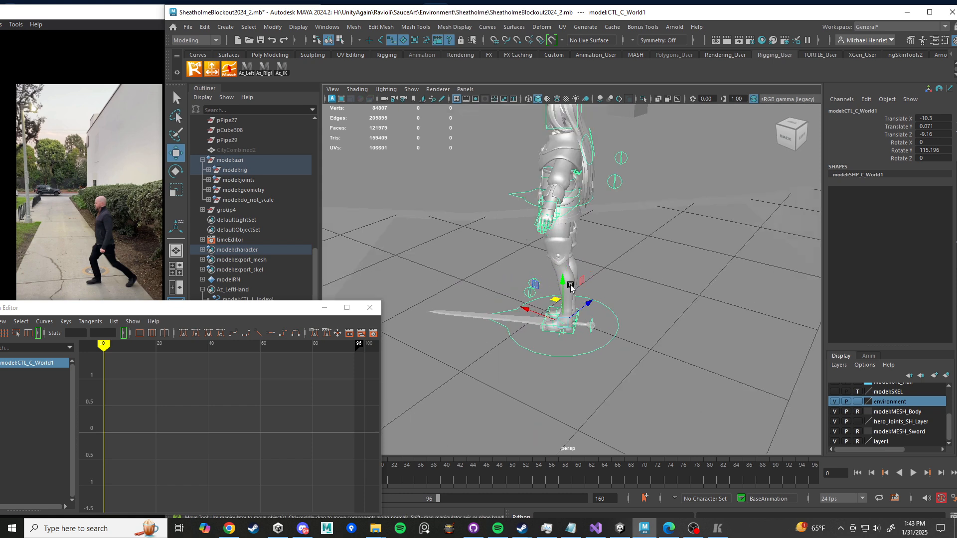
Step: Select the left foot IK control and reposition the Graph Editor window clear of the reference video
drag(251, 308, 225, 161)
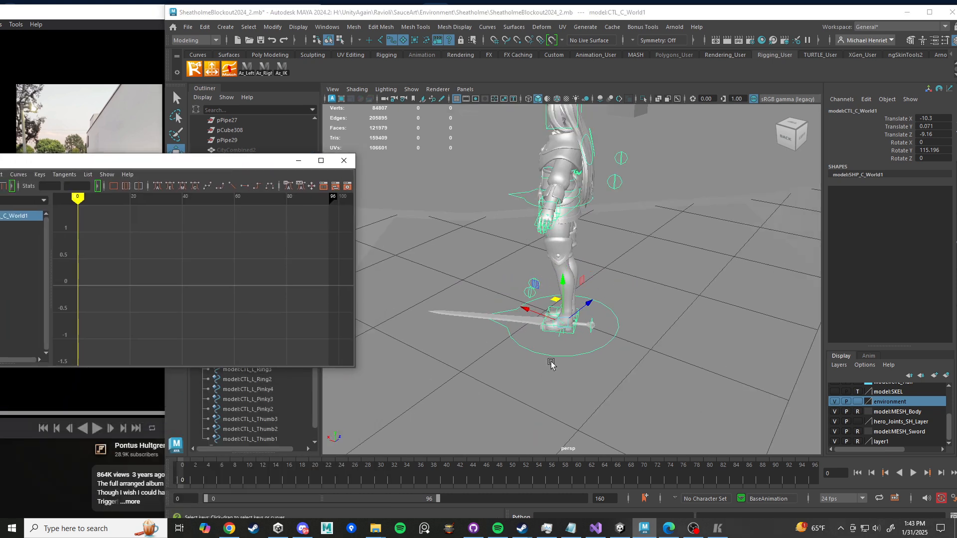
scroll(558, 357, up, 4)
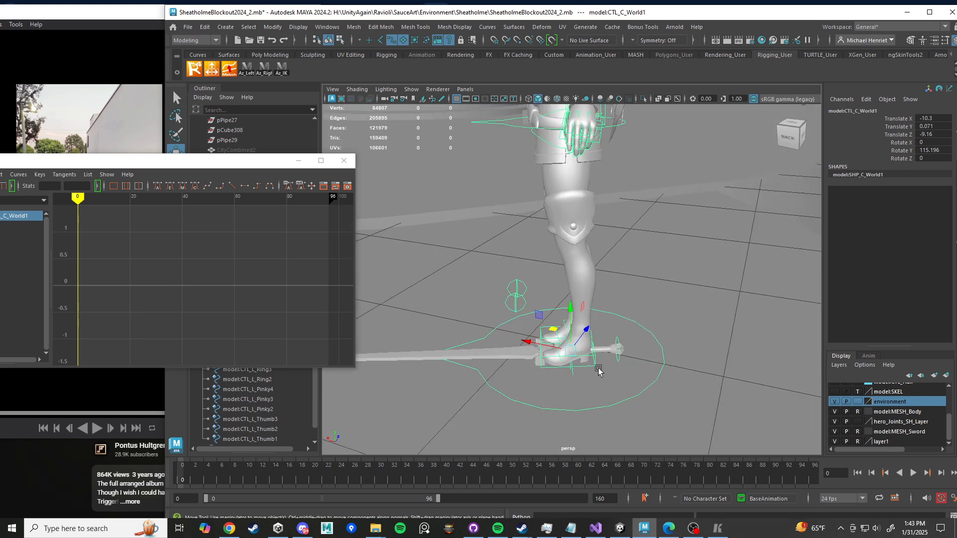
click(594, 368)
drag(203, 168, 212, 343)
scroll(689, 343, down, 5)
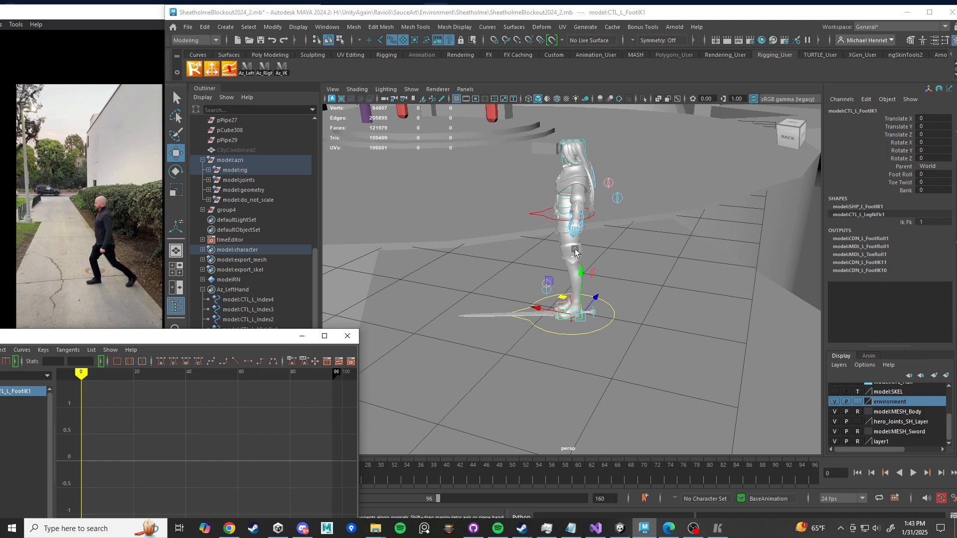
Step: Try moving the left foot IK control forward to about Z 0.277, and undo the move
scroll(643, 360, up, 5)
key(w)
alt+drag(642, 384, 643, 332)
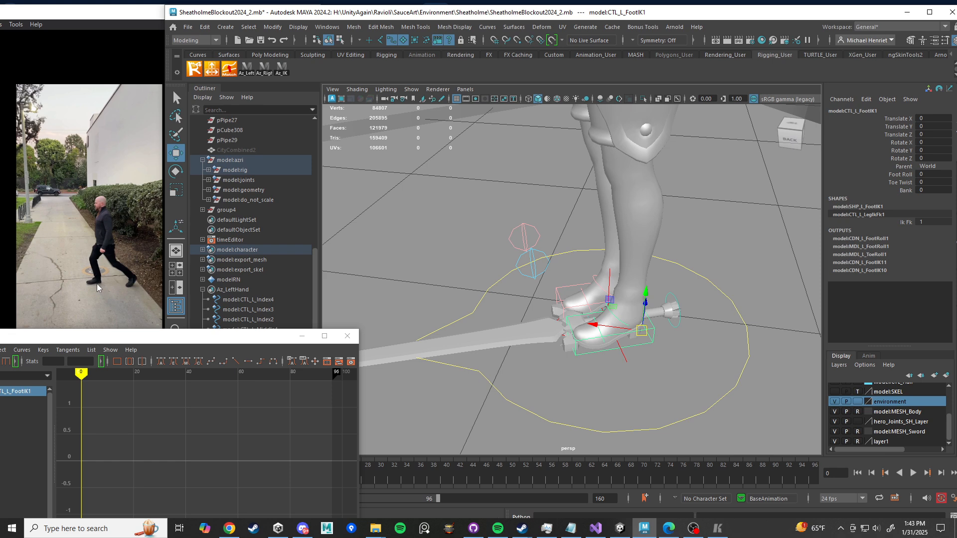
alt+drag(466, 325, 580, 330)
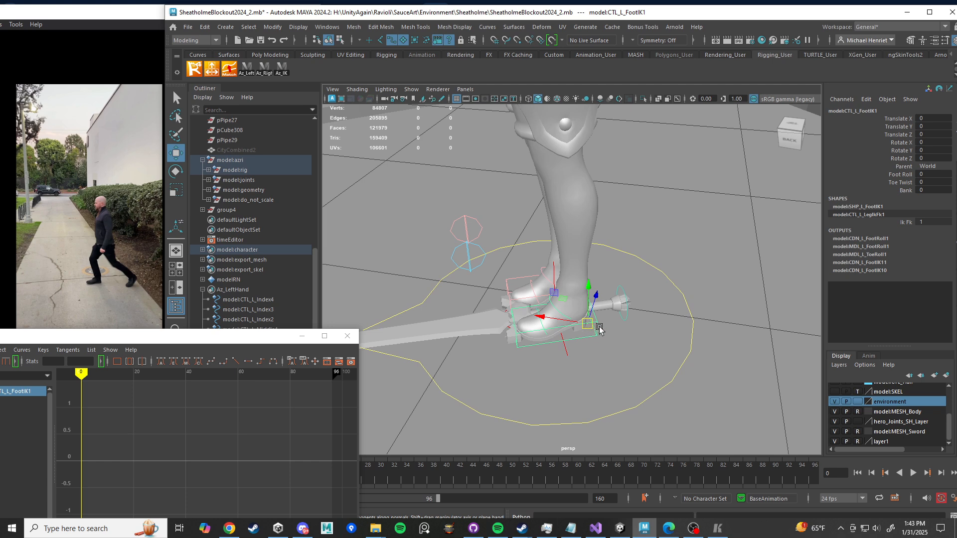
alt+drag(597, 334, 439, 344)
alt+drag(439, 344, 562, 321)
scroll(562, 321, down, 5)
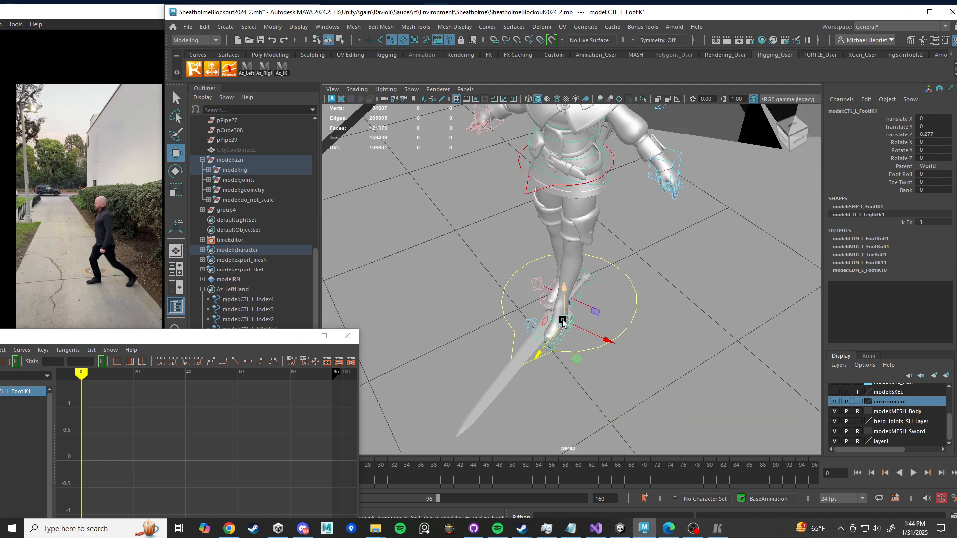
scroll(563, 320, up, 5)
key(ctrl+z)
Step: Lower the character's world control to about Y -0.037 to bring the feet down to the ground
alt+drag(646, 281, 621, 314)
click(666, 316)
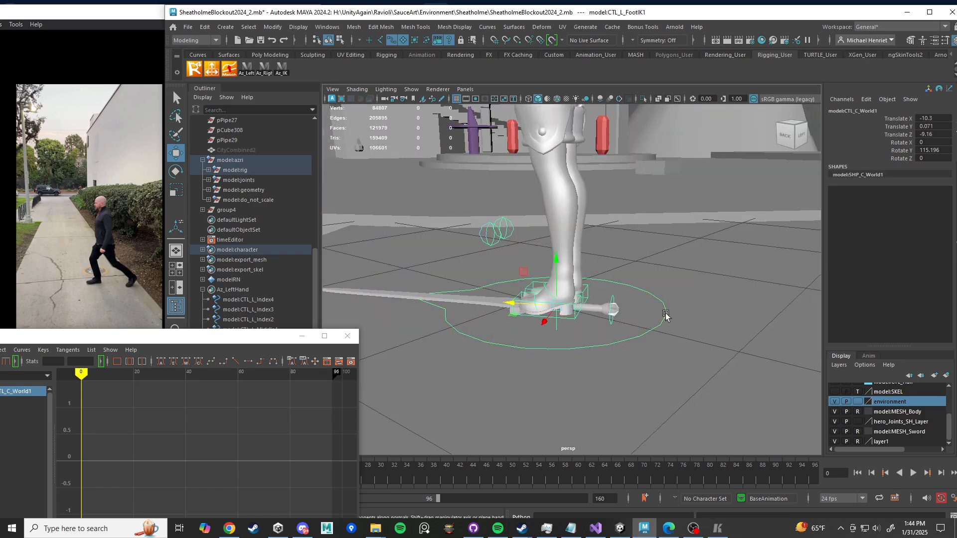
drag(556, 261, 556, 287)
key(alt)
alt+middle_drag(556, 285, 560, 235)
scroll(560, 235, up, 4)
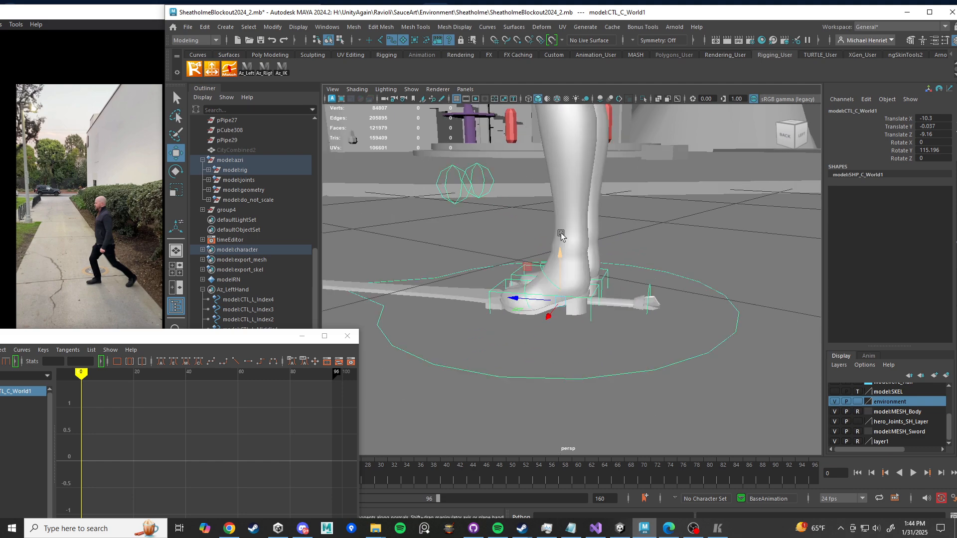
Step: Fine-tune the world control's height to about Y -0.036 so the boot sole meets the ground surface
alt+drag(562, 285, 567, 269)
alt+middle_drag(566, 269, 575, 236)
scroll(574, 235, up, 5)
scroll(575, 235, up, 5)
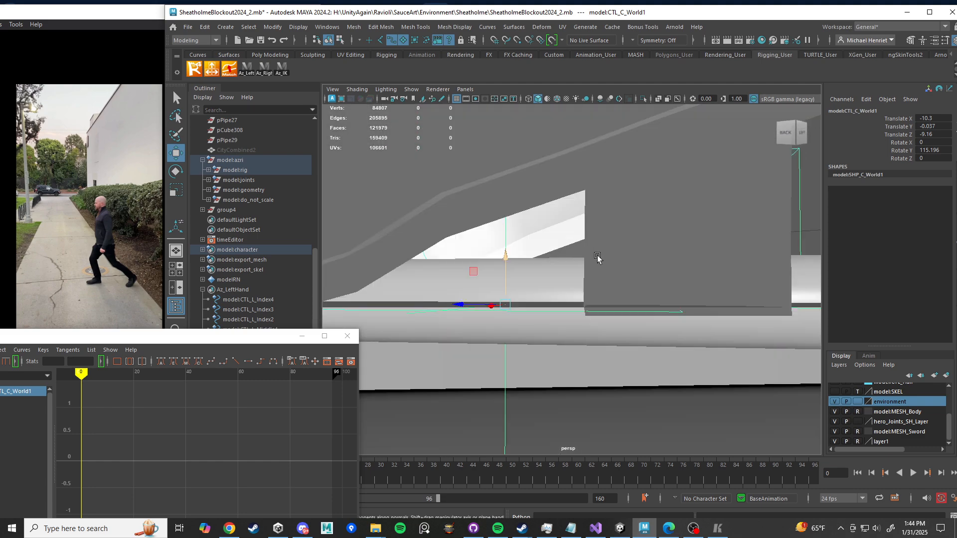
mouse_move(598, 256)
alt+mouse_down()
mouse_move(605, 251)
mouse_move(589, 255)
alt+mouse_up()
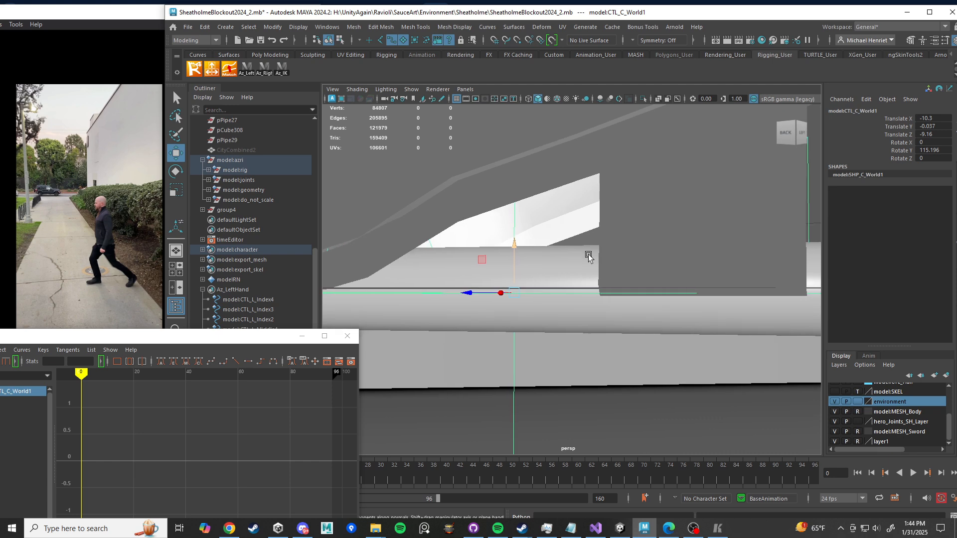
drag(514, 242, 517, 242)
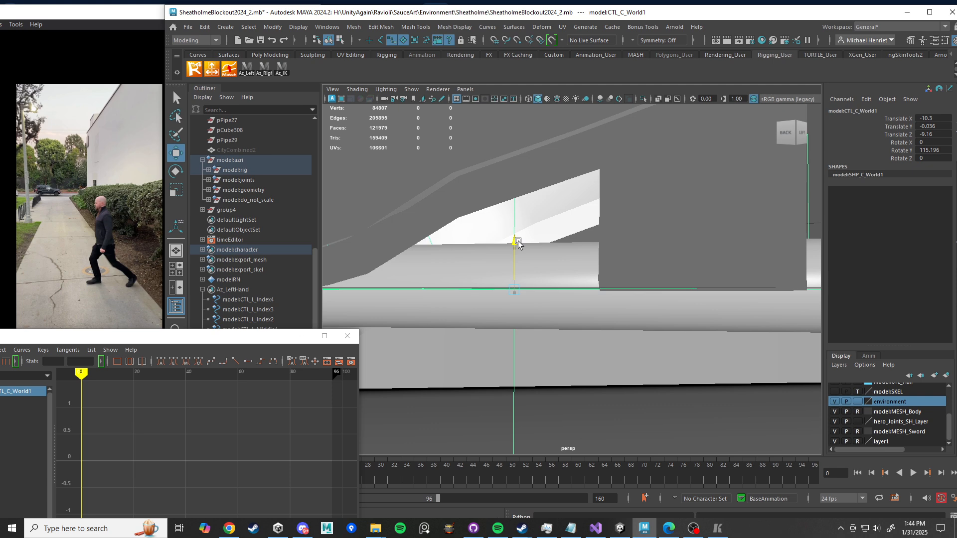
alt+middle_drag(542, 255, 590, 255)
scroll(589, 255, down, 5)
scroll(590, 256, up, 6)
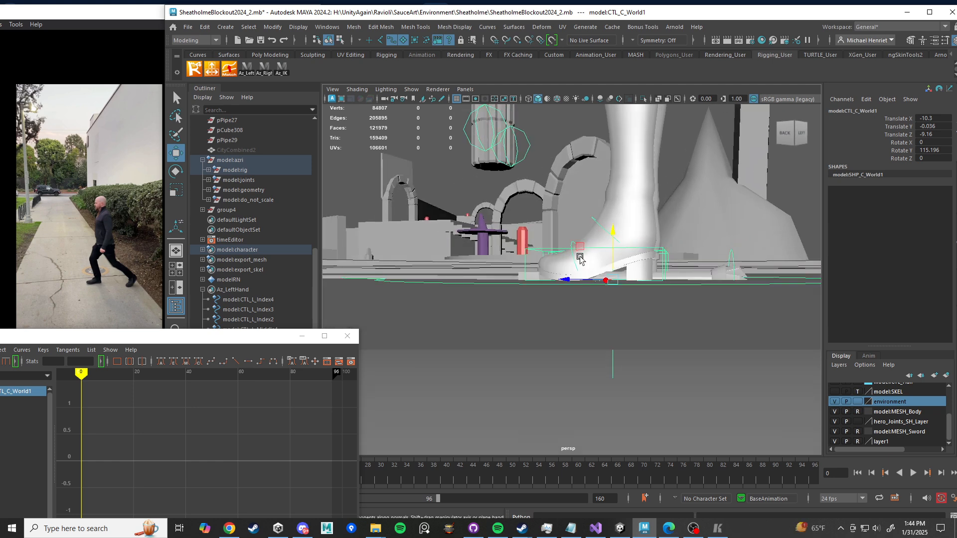
Step: Move the left foot IK control backward to about Z -0.387 as the trailing foot of the stride
alt+drag(532, 275, 554, 324)
click(587, 296)
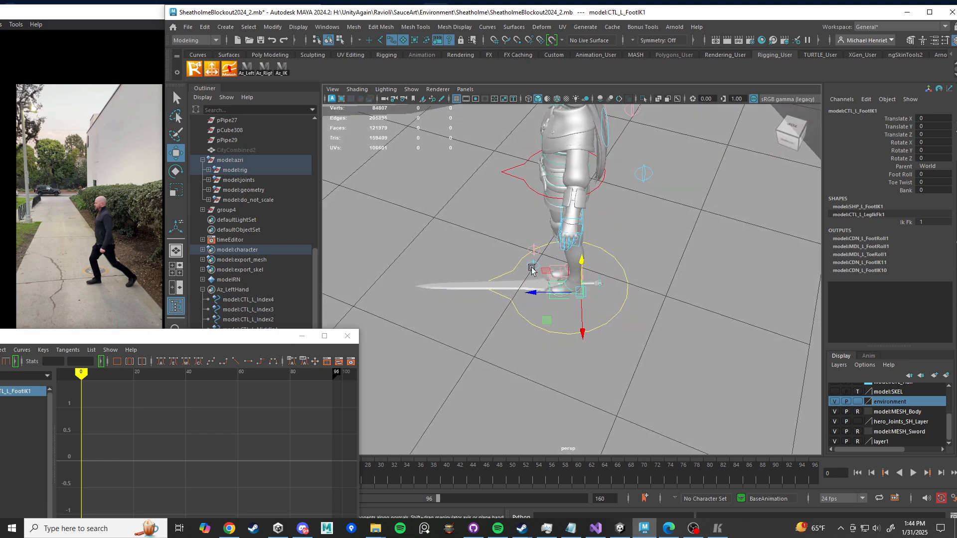
alt+drag(533, 271, 531, 261)
drag(562, 294, 588, 294)
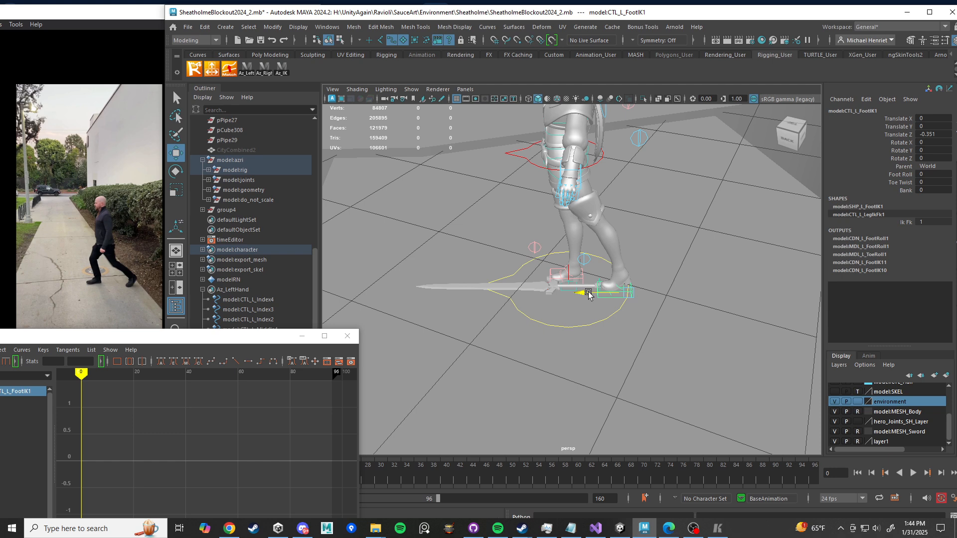
Step: Move the right foot IK control forward to about Z 0.17 as the leading foot of the stride
scroll(556, 299, up, 3)
click(553, 303)
alt+middle_drag(553, 303, 560, 326)
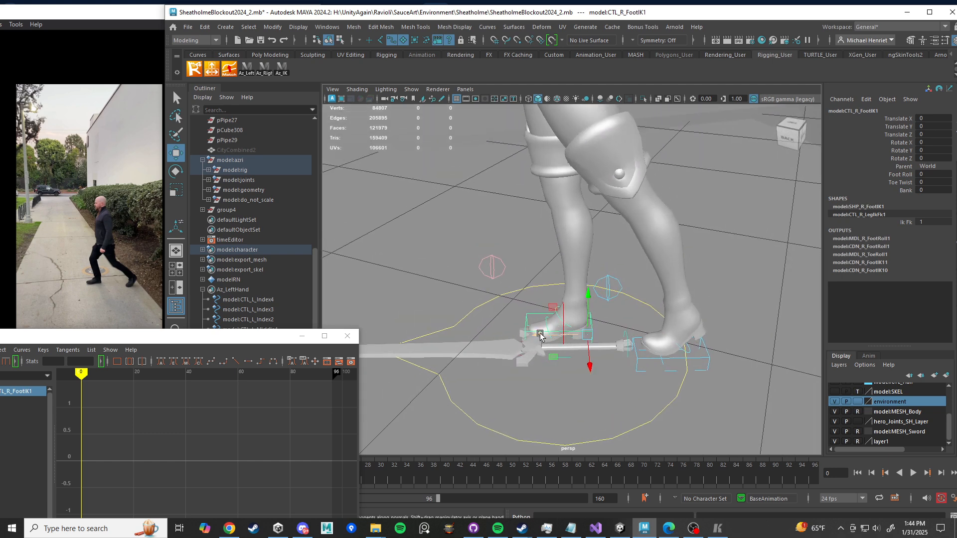
drag(540, 335, 475, 321)
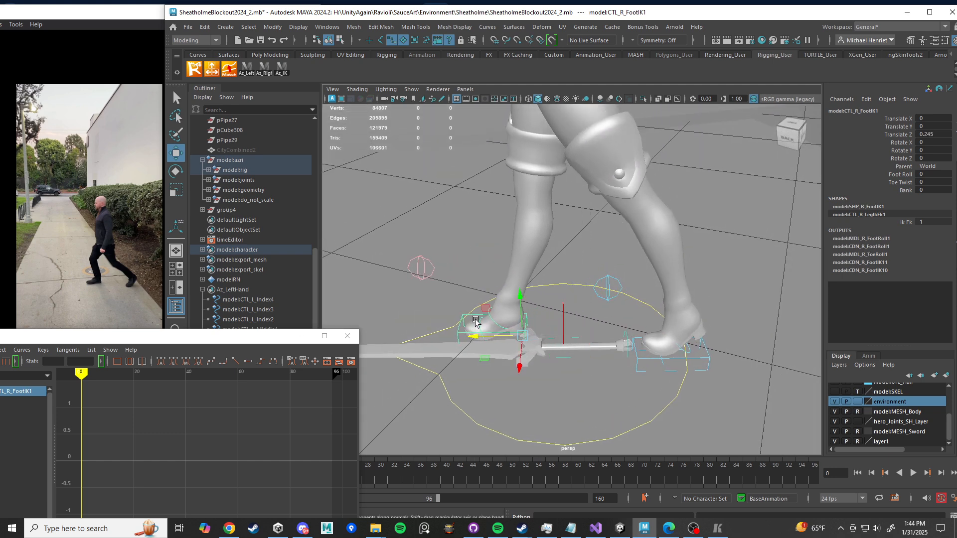
click(473, 325)
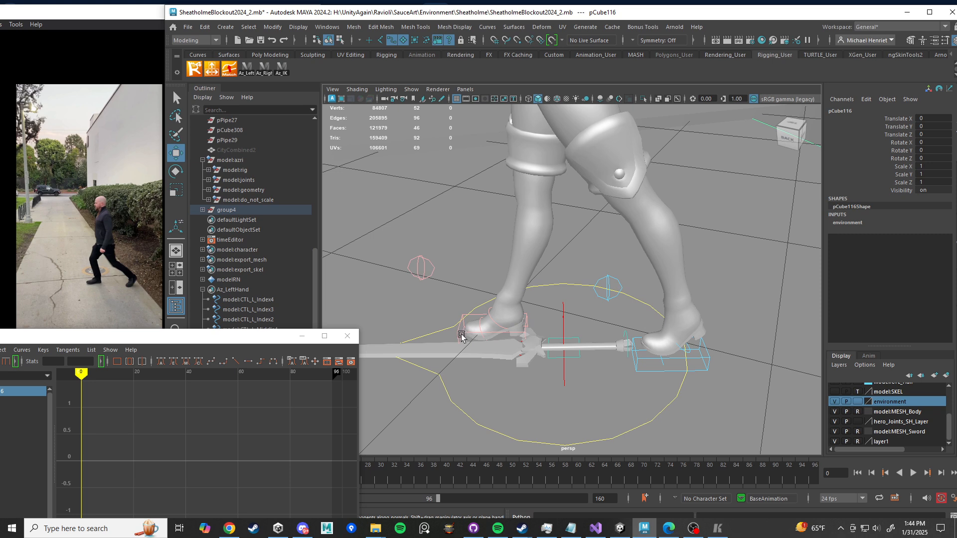
click(461, 335)
drag(475, 340, 501, 331)
scroll(676, 333, down, 5)
scroll(588, 266, up, 2)
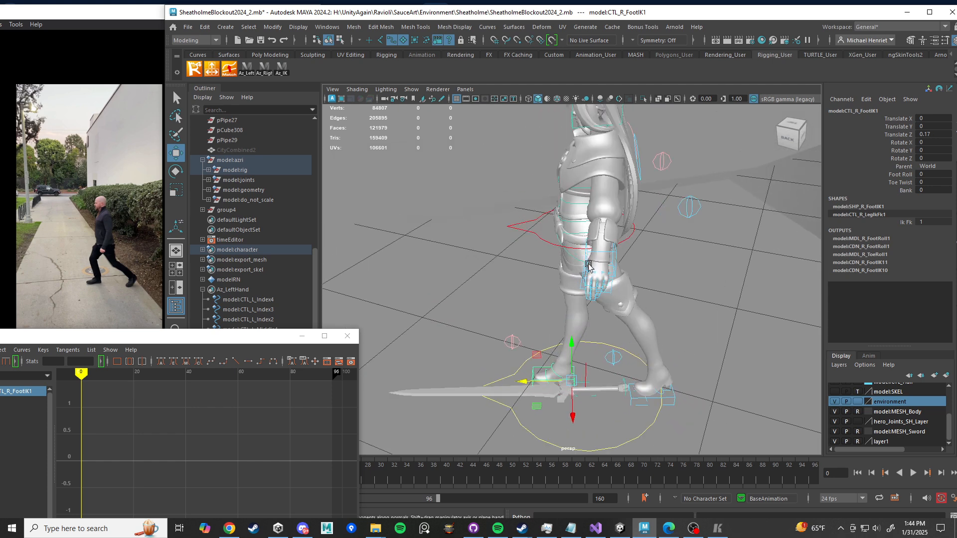
Step: Lower the character's root control to about Y -0.054 so that the knees bend
click(534, 233)
alt+drag(587, 160, 631, 259)
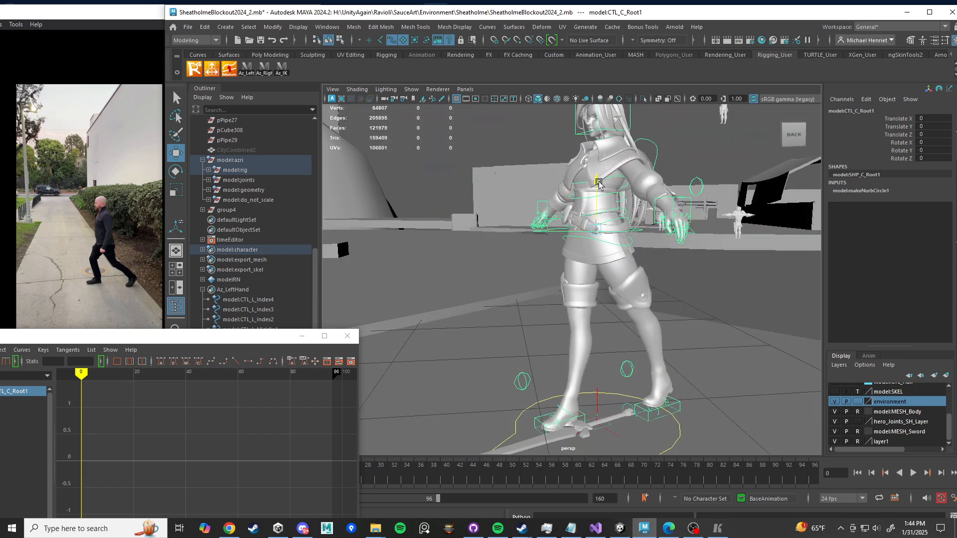
drag(599, 183, 524, 203)
Step: Rotate the left foot's ball control to about 38.035 degrees on X to lift the heel
alt+middle_drag(536, 299, 496, 205)
alt+right_drag(496, 205, 576, 342)
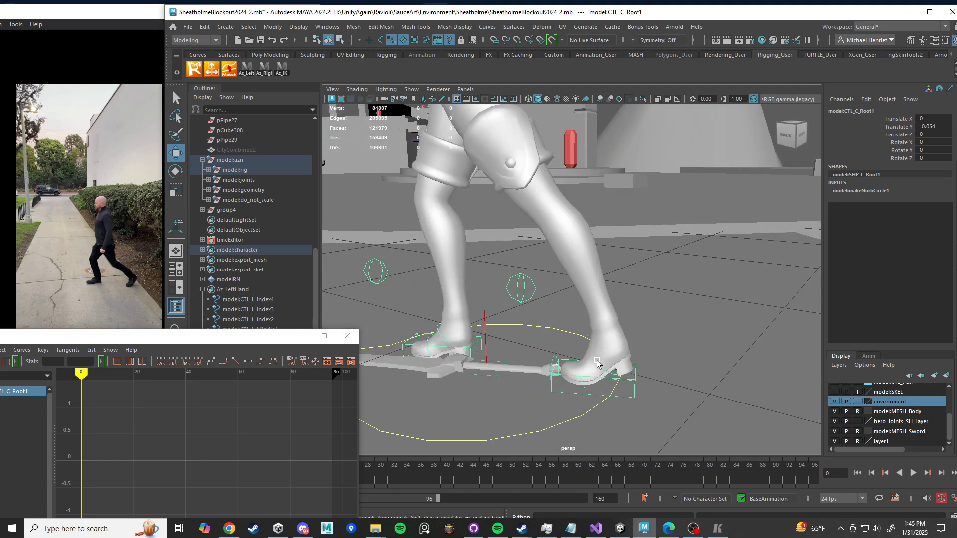
click(623, 369)
key(e)
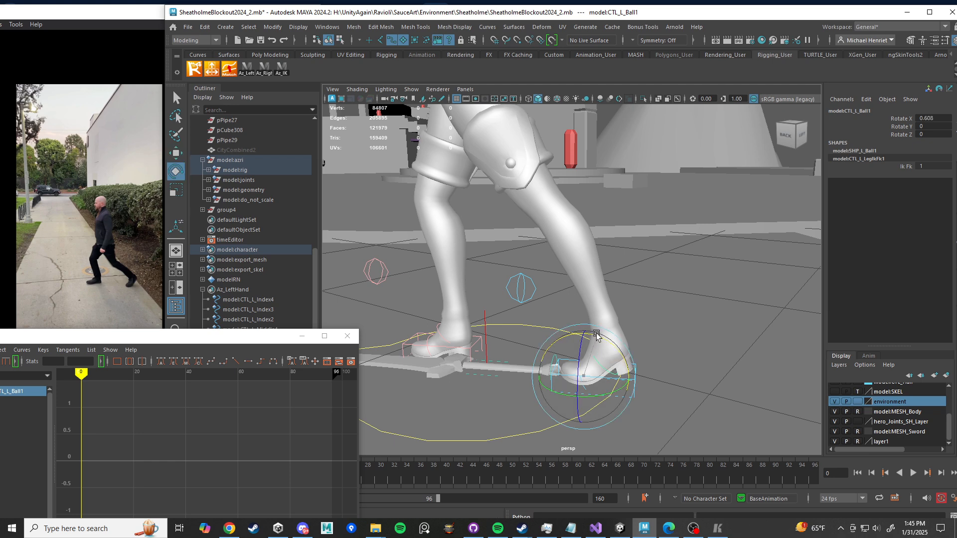
mouse_move(598, 338)
mouse_down()
mouse_move(538, 309)
mouse_move(600, 336)
mouse_up()
scroll(538, 310, down, 6)
scroll(569, 303, up, 6)
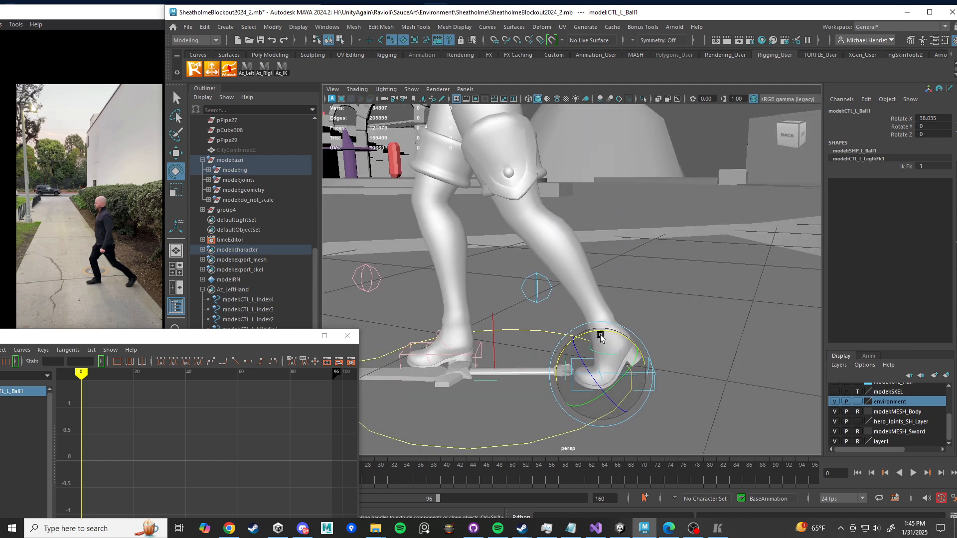
Step: Set the Foot Roll of the left foot IK control to -12
scroll(689, 408, up, 3)
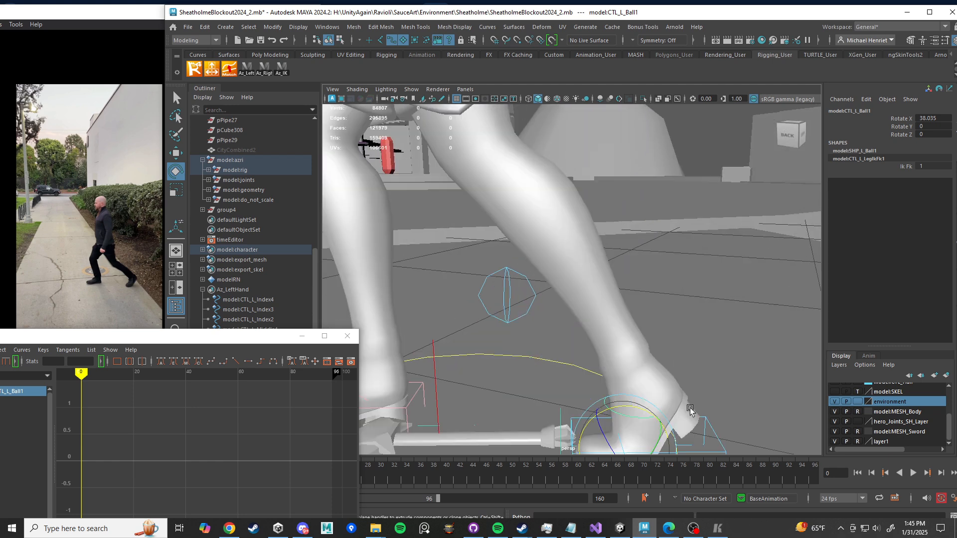
click(712, 431)
click(900, 174)
middle_drag(706, 320, 607, 300)
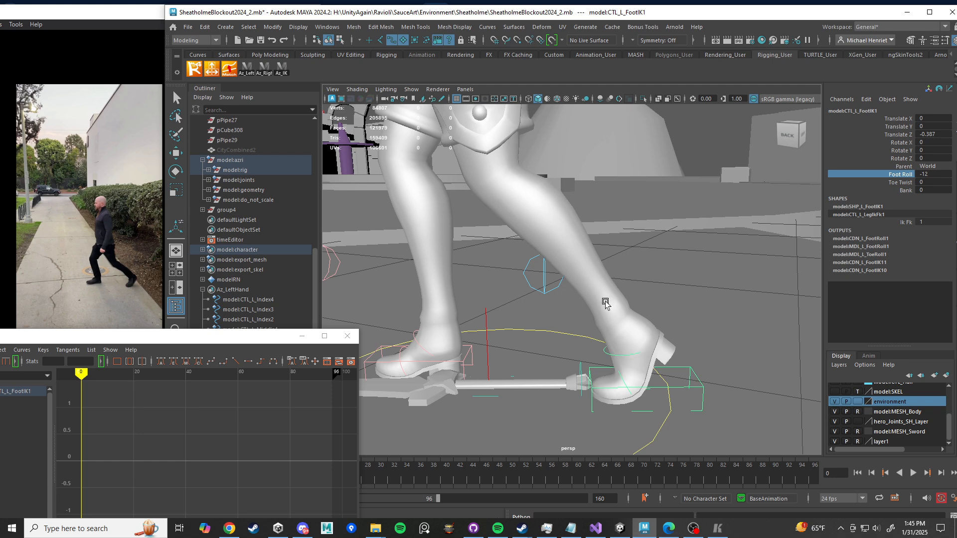
scroll(605, 303, down, 2)
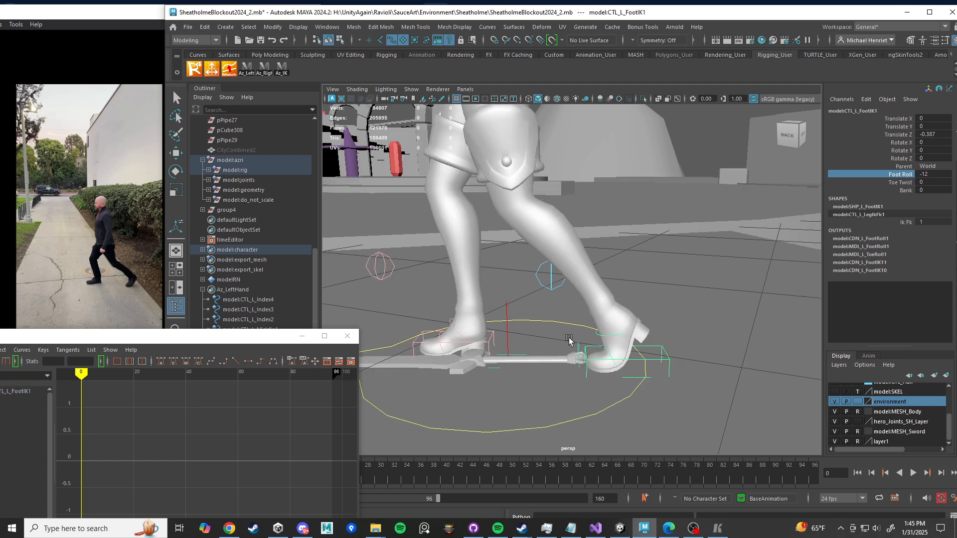
Step: Move the left foot IK control slightly farther back, to about Z -0.416
scroll(569, 340, down, 3)
alt+middle_drag(617, 328, 593, 338)
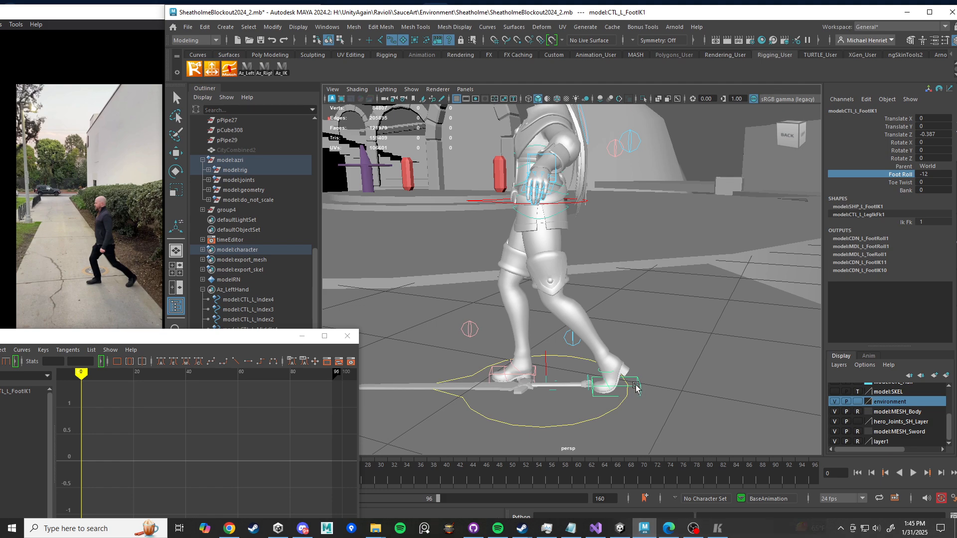
key(w)
drag(590, 387, 596, 389)
Step: Select all right-hand finger controls, exclude the thumb, and curl the fingers to about -13.741 degrees on Z
alt+drag(573, 220, 638, 260)
alt+middle_drag(638, 260, 622, 305)
alt+drag(621, 305, 737, 344)
alt+right_drag(493, 279, 533, 293)
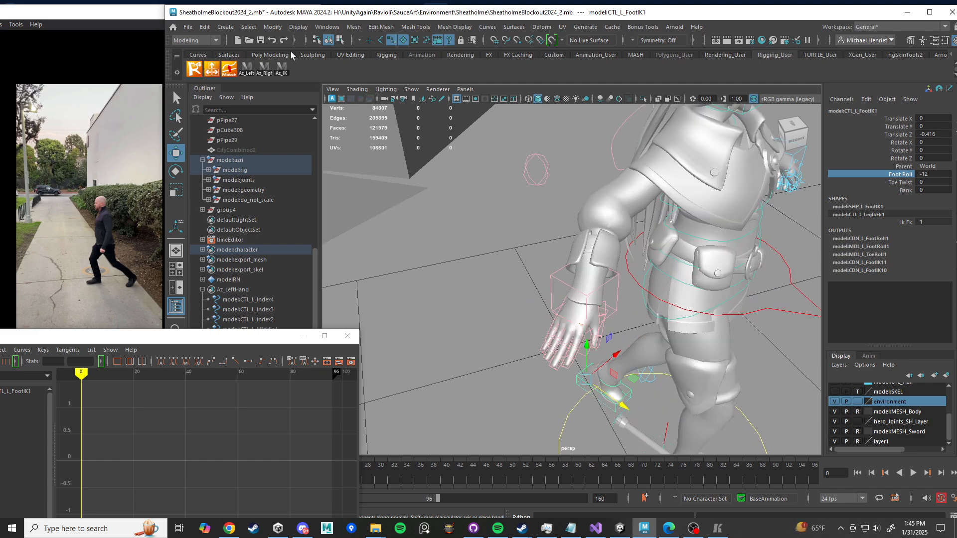
click(264, 68)
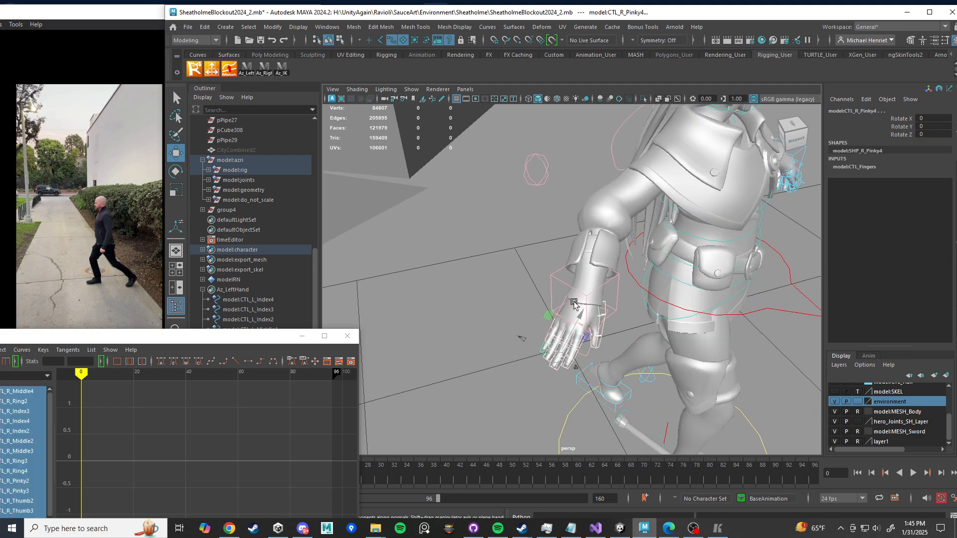
key(f)
ctrl+drag(557, 304, 558, 316)
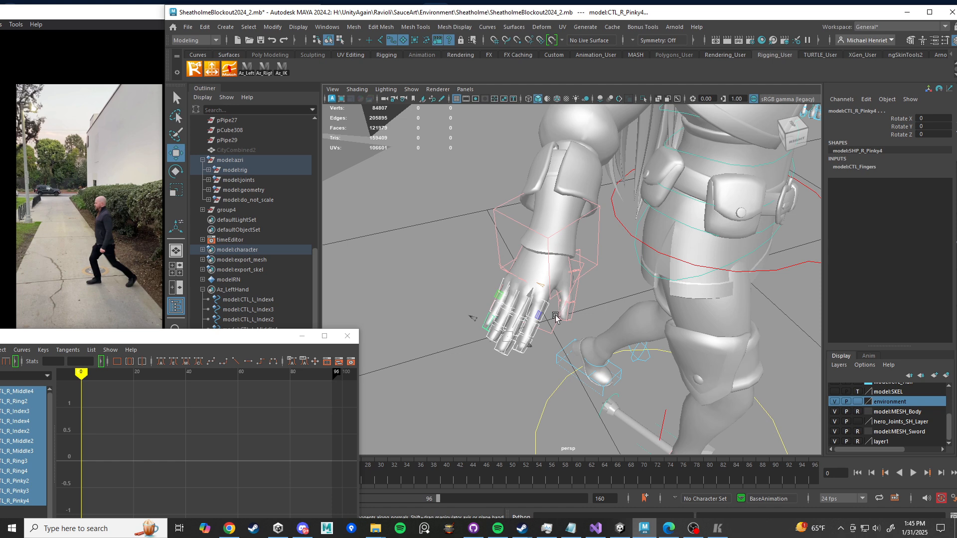
key(e)
drag(481, 281, 569, 282)
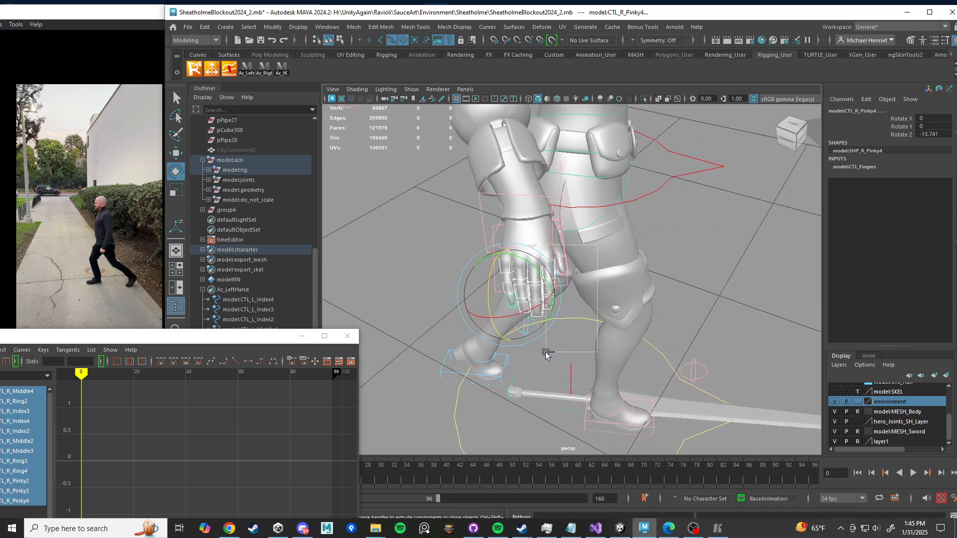
Step: Curl only the right ring and pinky fingers further, to about -19.13 degrees on Z
ctrl+drag(540, 355, 539, 353)
alt+drag(541, 351, 622, 326)
drag(528, 282, 526, 289)
Step: Exclude the ring finger from the selection and curl the right pinky to about -31.988 degrees on Z
alt+drag(528, 289, 471, 350)
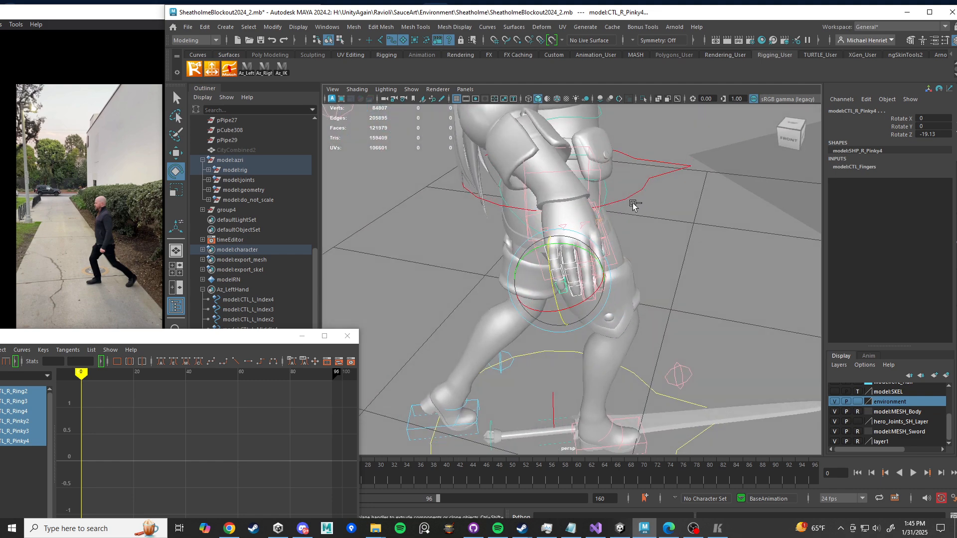
ctrl+drag(628, 208, 658, 312)
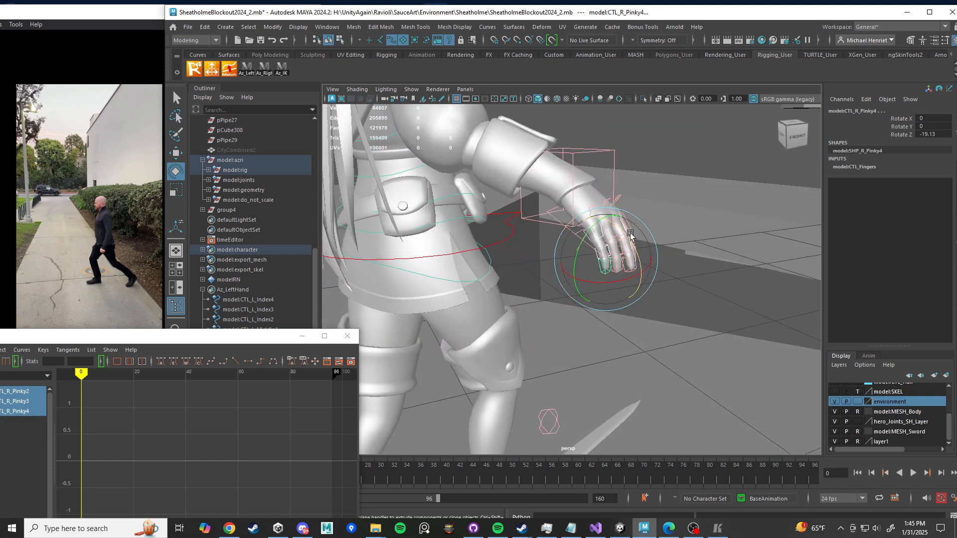
drag(630, 234, 570, 281)
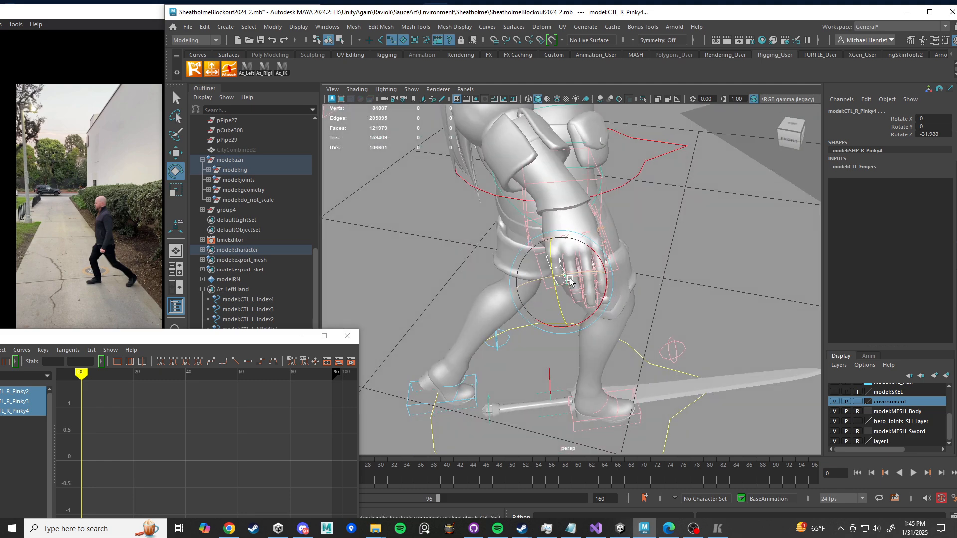
Step: Select the right ring finger's controls and curl them to about -22.288 degrees on Z
key(w)
scroll(583, 258, up, 6)
scroll(584, 262, down, 4)
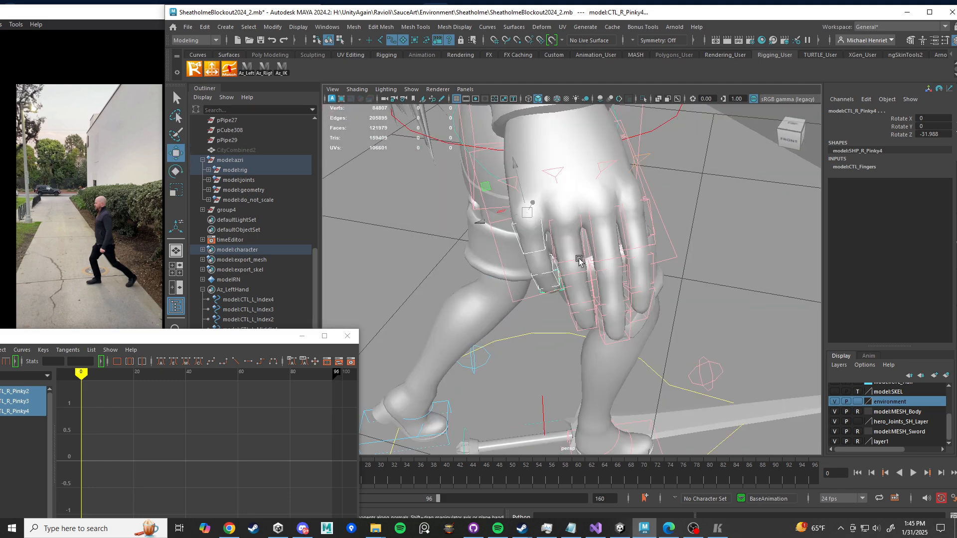
click(584, 282)
shift+click(584, 312)
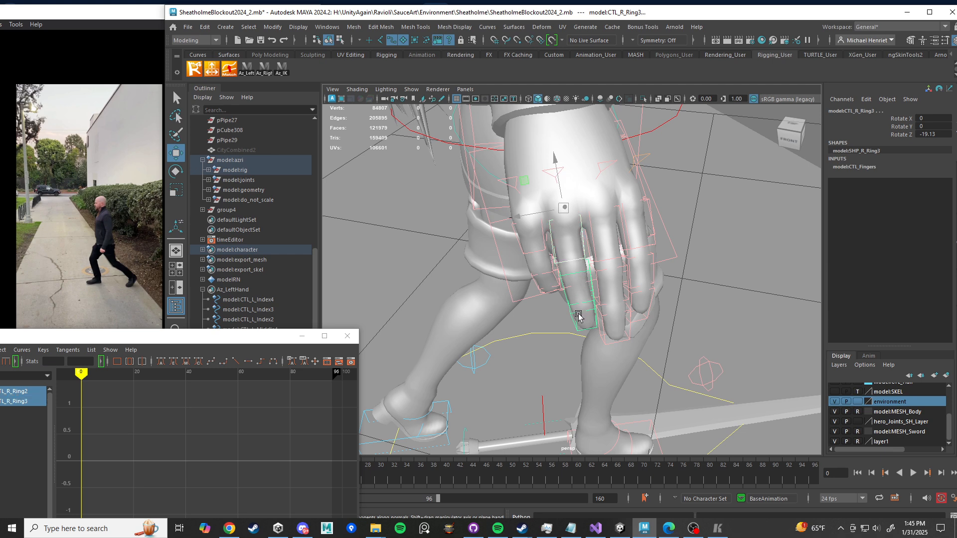
shift+click(574, 317)
key(e)
drag(578, 291, 578, 294)
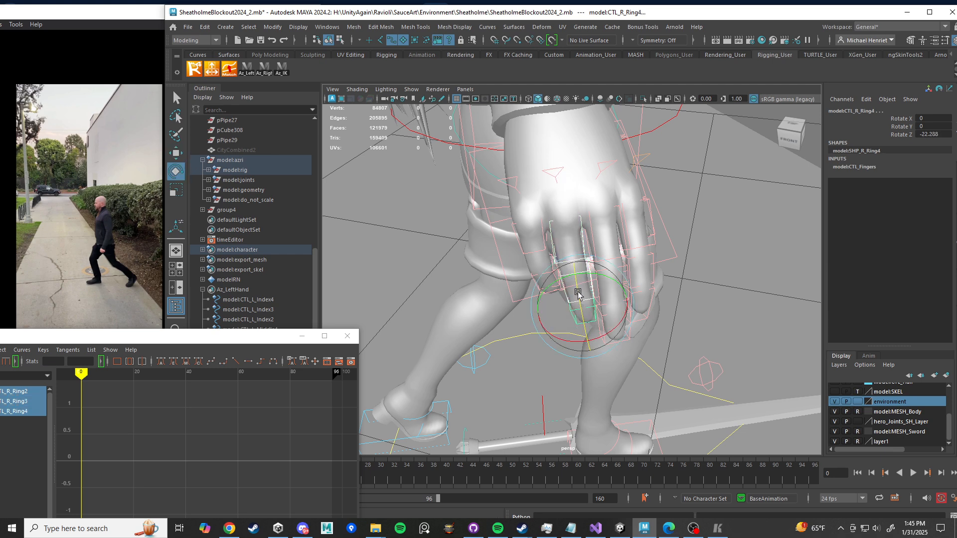
Step: Curl the right middle finger's controls to about -18.292 degrees on Z
shift+click(625, 302)
shift+click(629, 331)
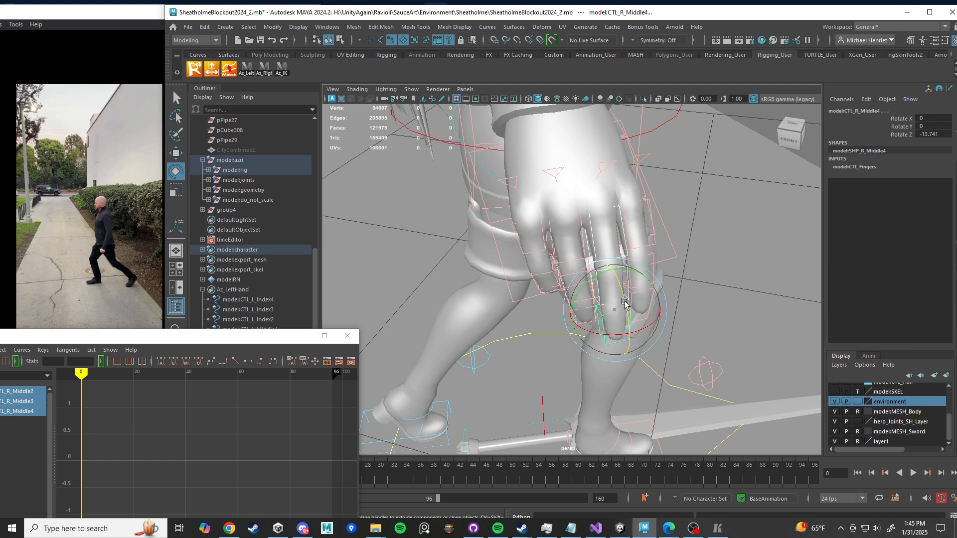
drag(624, 302, 625, 305)
alt+drag(699, 317, 590, 304)
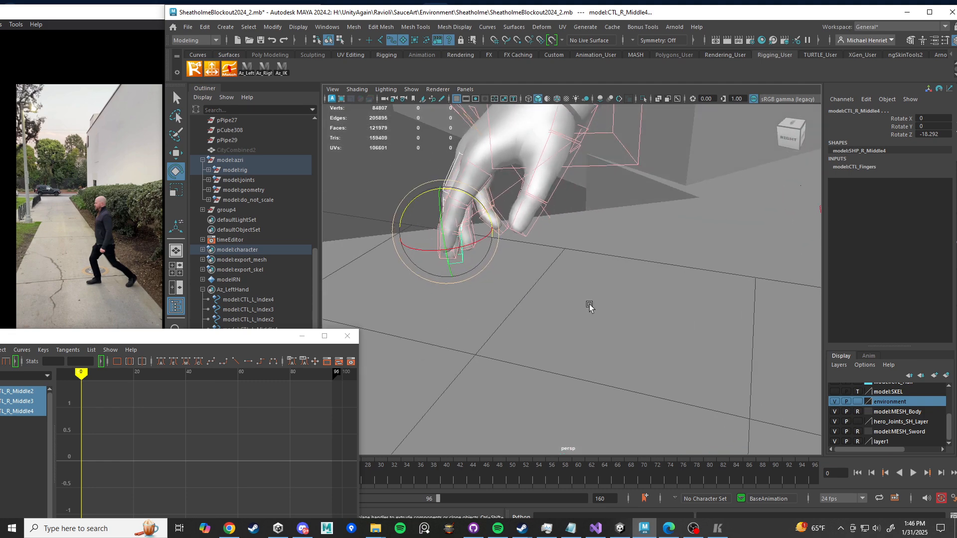
Step: Rotate the right hand IK control to about X 5.762, Y 5.802, Z 28.187 degrees
scroll(590, 304, down, 8)
alt+drag(623, 264, 543, 323)
click(490, 252)
key(w)
key(e)
drag(549, 273, 578, 290)
key(w)
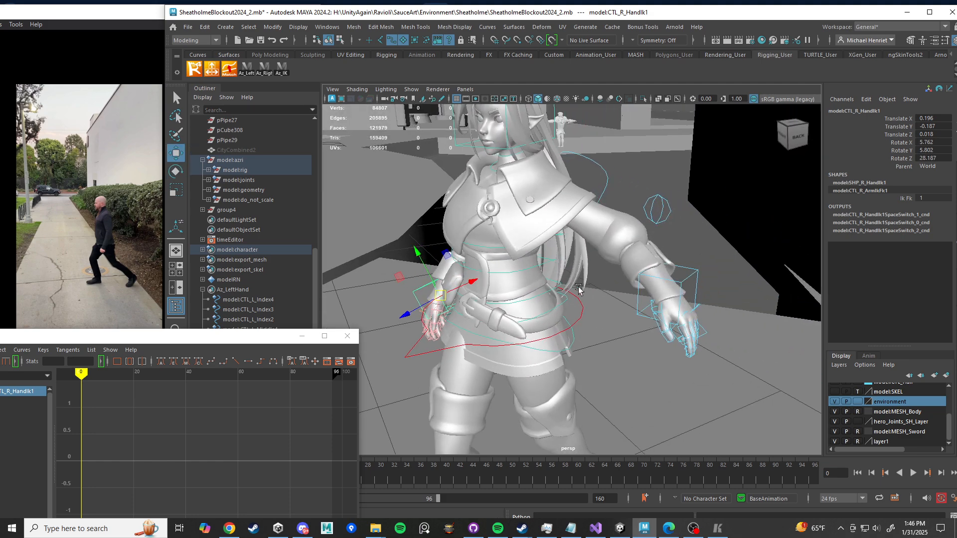
Step: Rotate the left hand IK control to about X -17.315, Y -2.682, Z -42.763 degrees
click(697, 276)
alt+drag(697, 275, 634, 338)
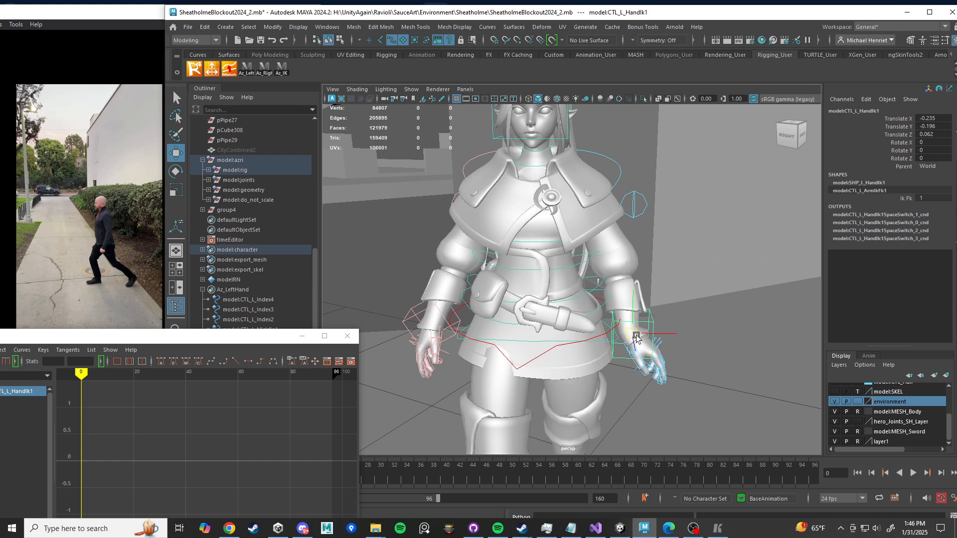
key(e)
drag(651, 285, 527, 328)
drag(456, 337, 447, 330)
drag(501, 272, 511, 279)
alt+middle_drag(510, 278, 569, 282)
key(w)
scroll(562, 314, up, 4)
alt+drag(562, 314, 746, 329)
scroll(663, 344, down, 5)
Step: Move the right hand IK control to about X 0.227, Y -0.211, Z 0.016
key(e)
click(525, 314)
alt+drag(526, 315, 665, 313)
key(w)
alt+drag(666, 313, 446, 318)
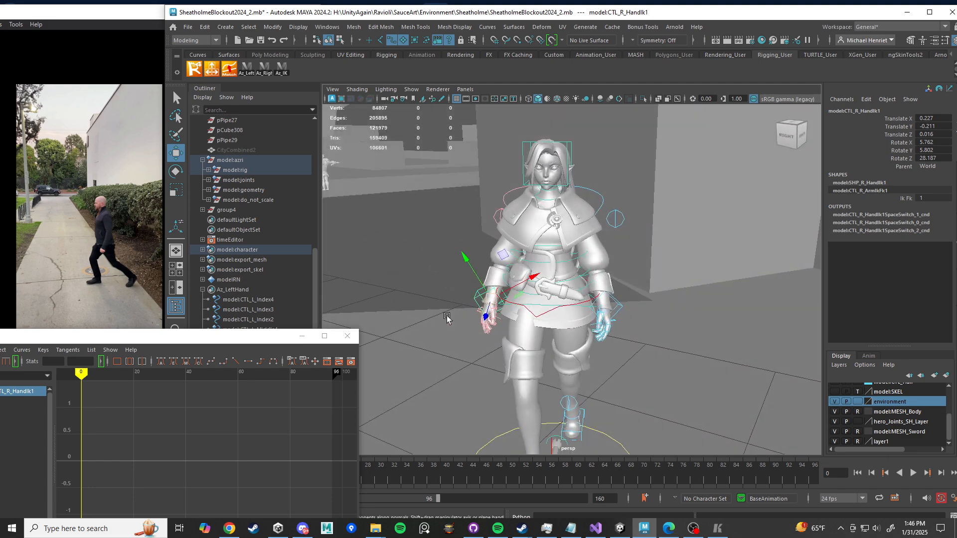
Step: Move the left hand IK control to about X -0.247, Y -0.214, Z 0.064
alt+drag(624, 281, 520, 291)
scroll(527, 299, up, 5)
click(450, 309)
click(649, 325)
scroll(567, 332, down, 2)
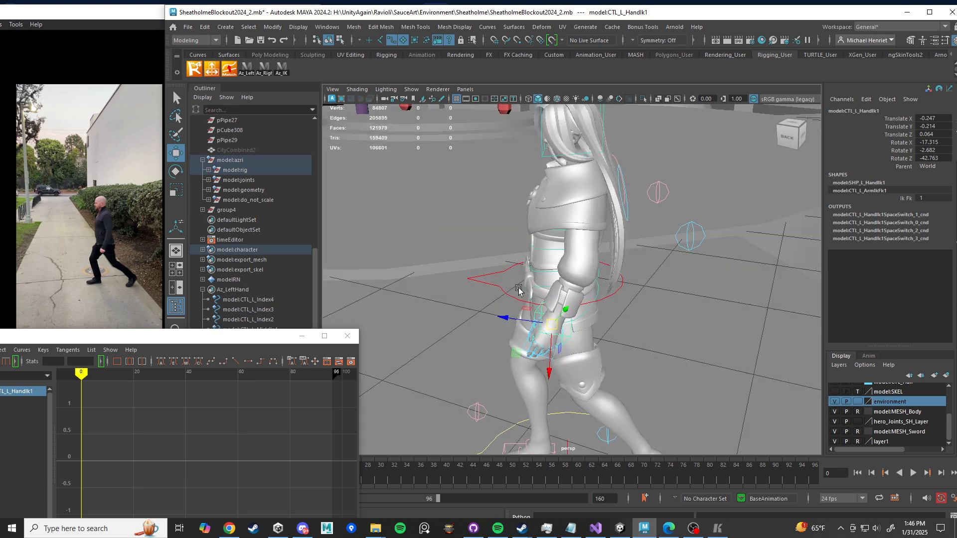
Step: Lean the body forward by rotating the root control to about 7.237 degrees on X
click(496, 284)
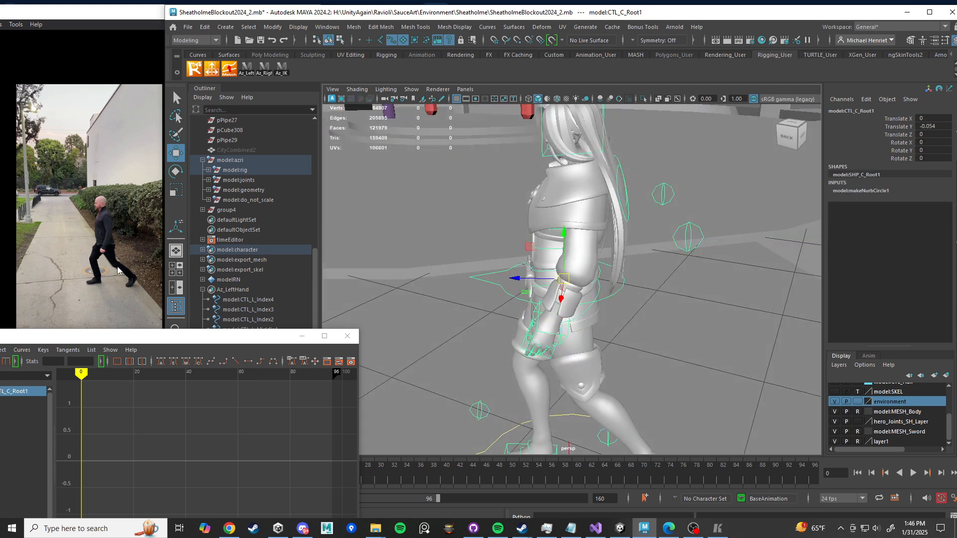
key(e)
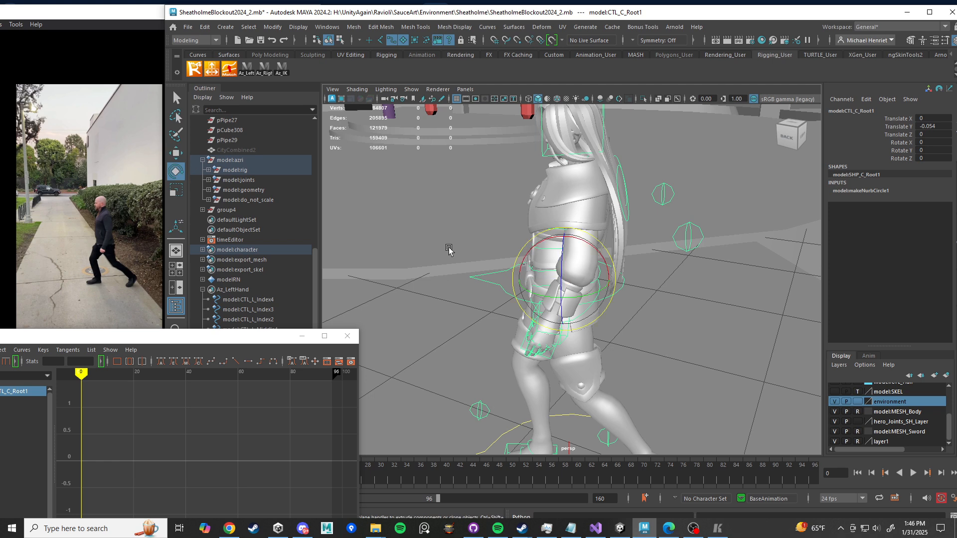
drag(545, 244, 515, 253)
alt+middle_drag(515, 253, 560, 272)
scroll(560, 271, up, 4)
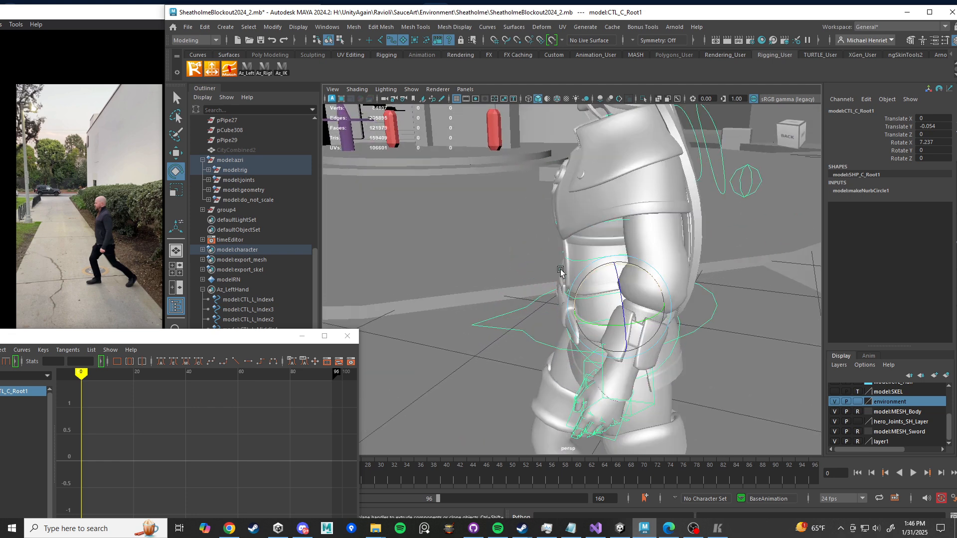
Step: Bend the two upper spine FK controls, SpineFK3 and SpineFK4, back to about -3.349 degrees on X
click(563, 236)
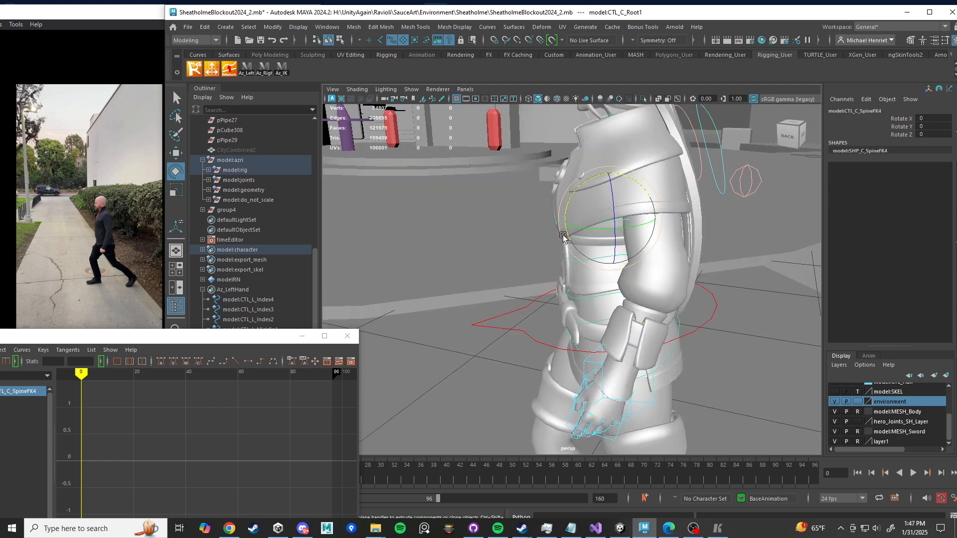
shift+click(568, 262)
drag(586, 213, 591, 212)
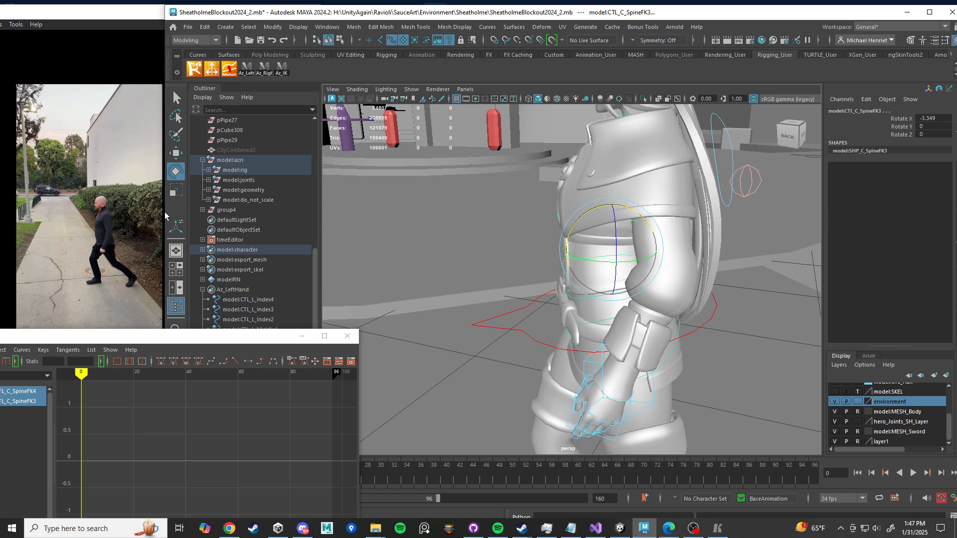
Step: Lean the root control farther forward to about 12.242 degrees on X and twist the hips around Y
click(527, 335)
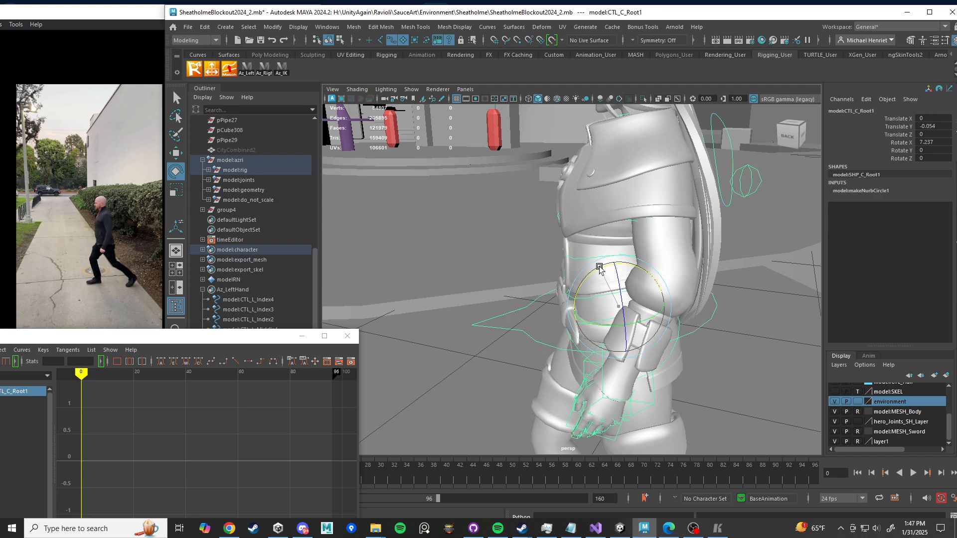
drag(600, 267, 595, 269)
alt+drag(513, 294, 573, 322)
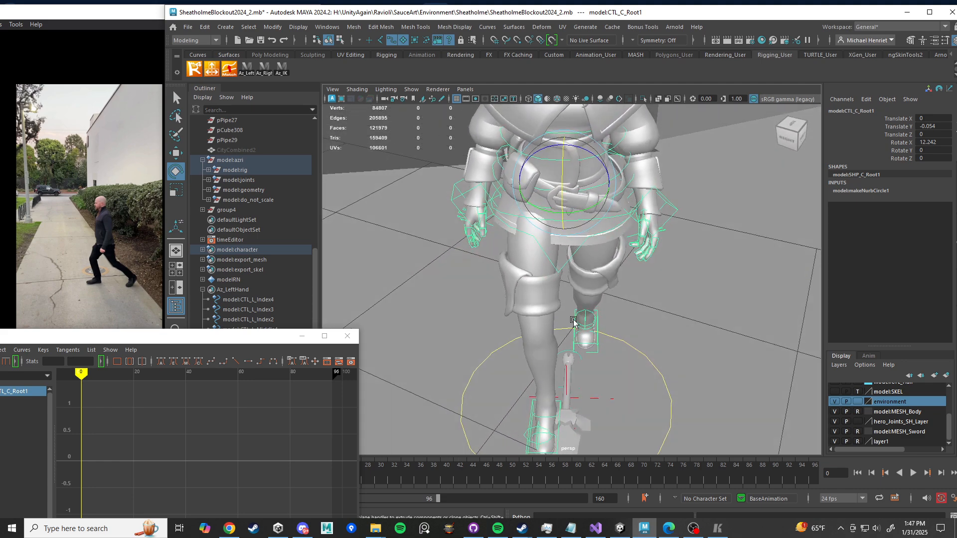
alt+drag(563, 269, 569, 278)
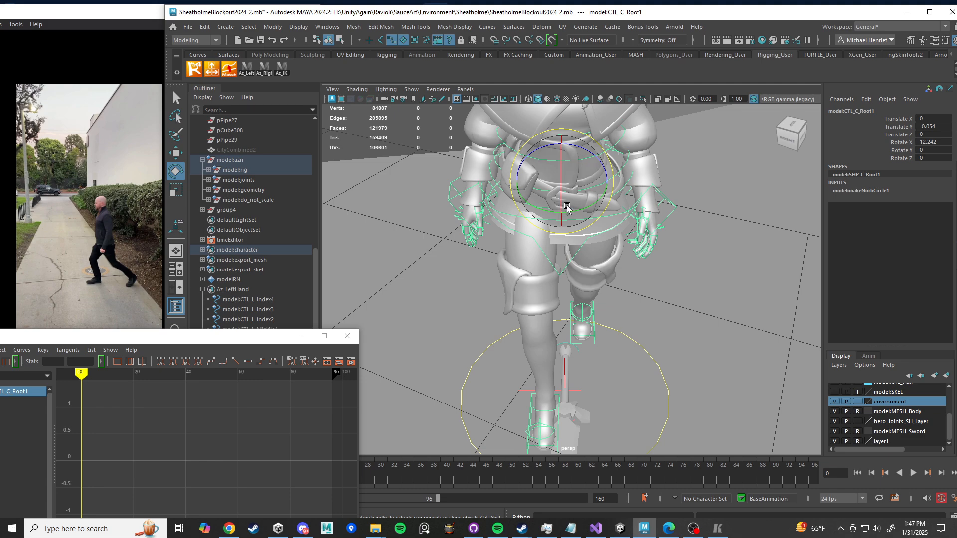
alt+drag(573, 212, 523, 301)
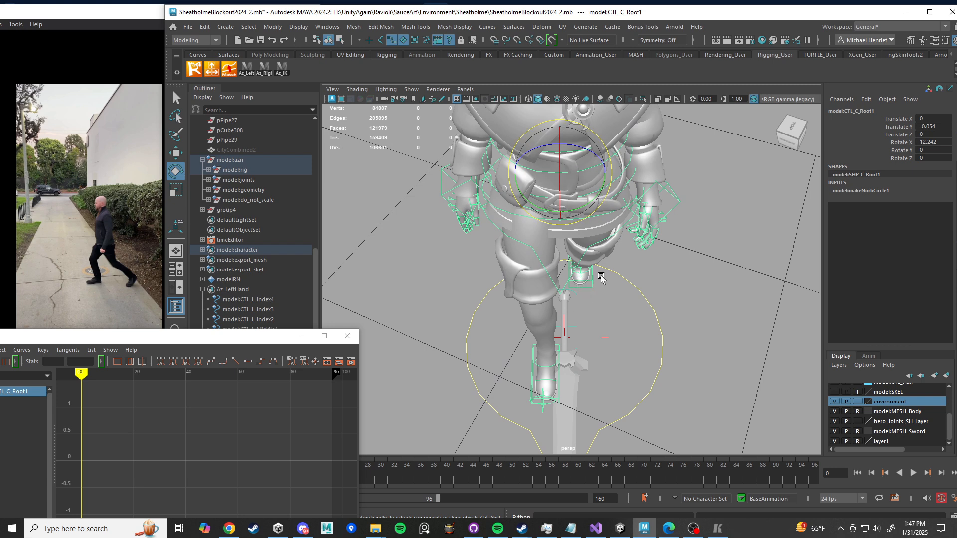
mouse_move(598, 282)
alt+mouse_down()
mouse_move(593, 273)
mouse_move(599, 282)
alt+mouse_up()
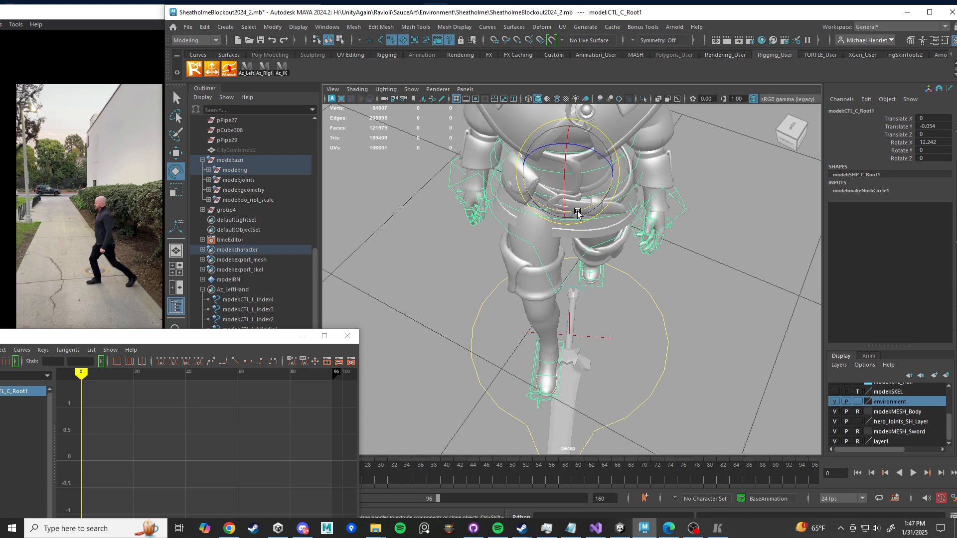
drag(581, 209, 577, 268)
Step: Select the SpineFK2, SpineFK3 and SpineFK4 controls and counter-twist them by about -6.35 degrees on Y
key(w)
click(607, 214)
shift+click(598, 253)
shift+click(594, 262)
key(e)
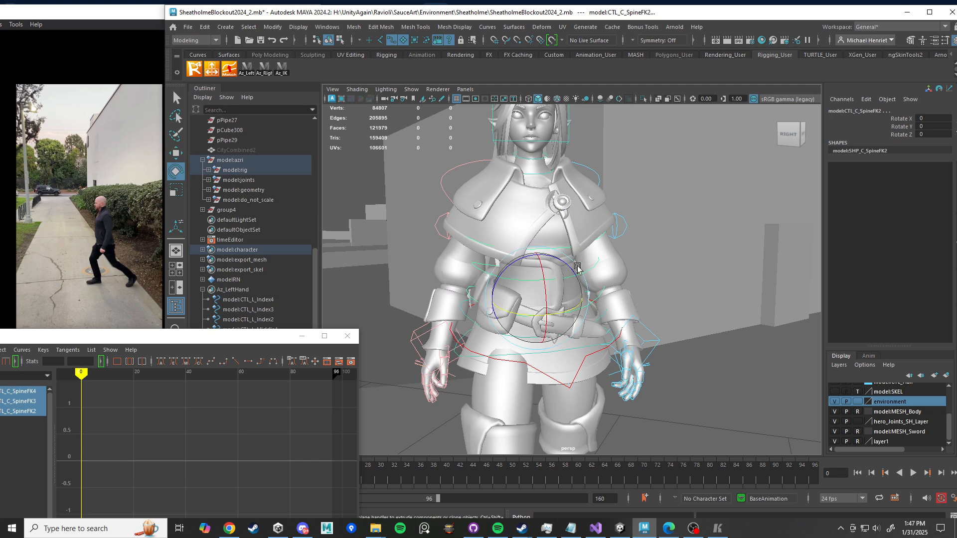
drag(567, 306, 561, 309)
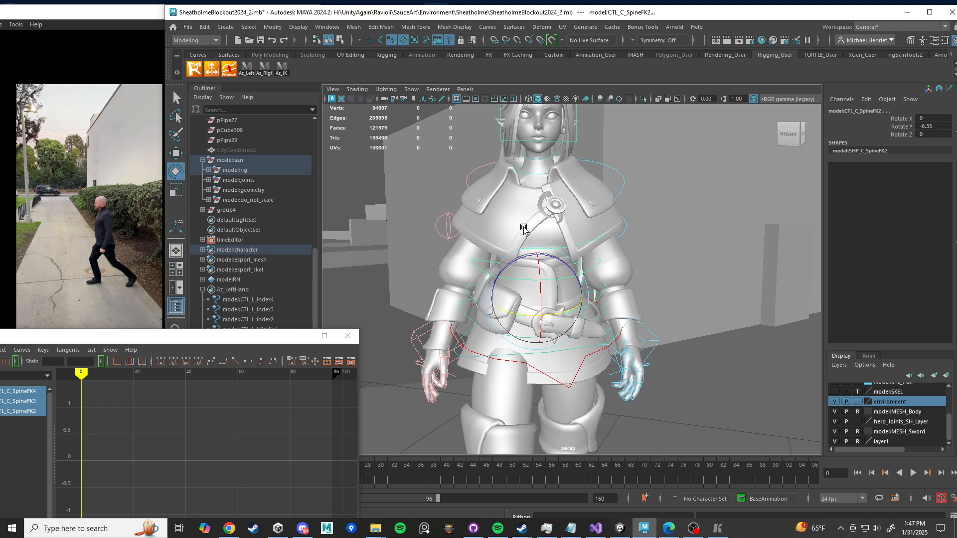
Step: Try moving the left hand IK control forward to about Z 0.357, and undo the move
alt+drag(524, 226, 523, 343)
alt+middle_drag(523, 344, 504, 299)
alt+drag(503, 299, 566, 326)
click(579, 301)
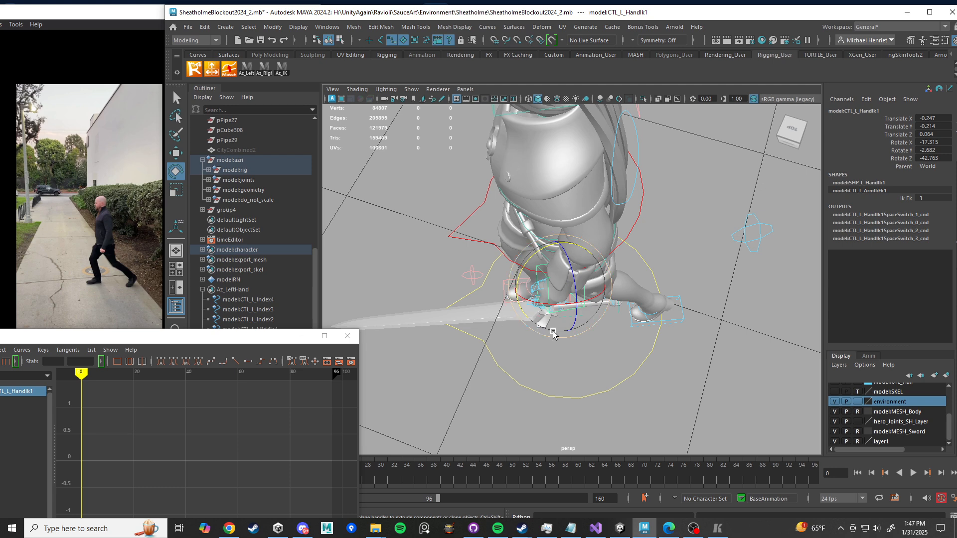
key(w)
drag(560, 311, 458, 290)
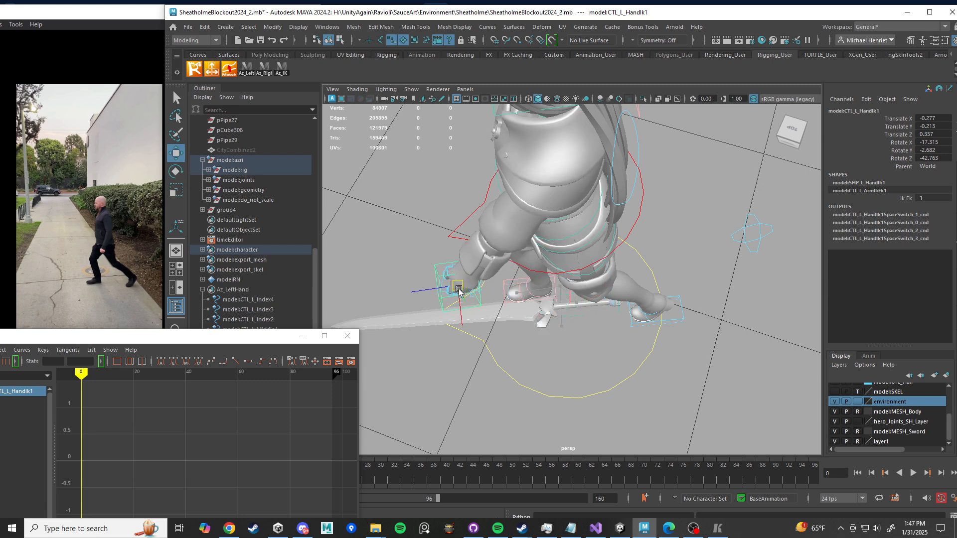
key(ctrl+z)
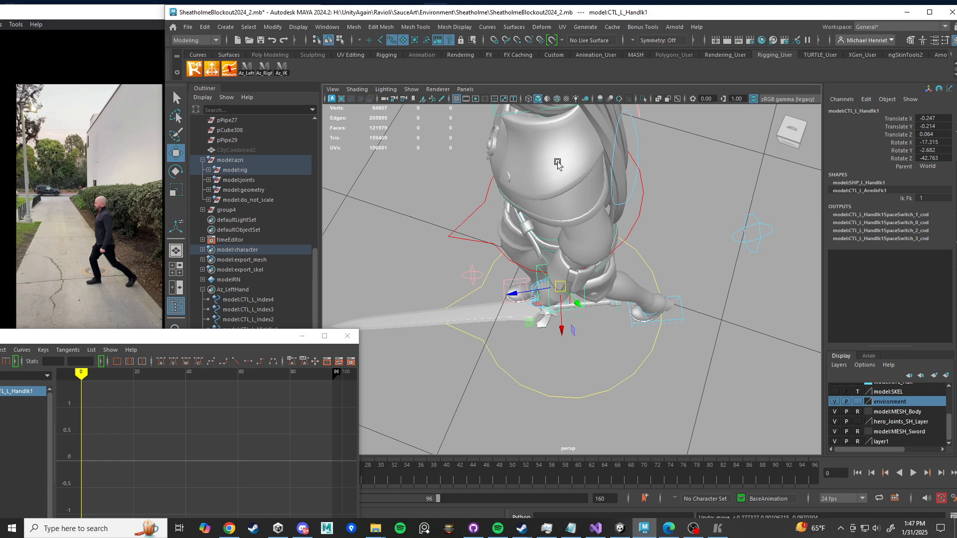
Step: Move the left hand IK control back to about Z 0.029 and rotate it to about X -10.395, Y 8.103, Z -42.305 degrees
alt+drag(557, 161, 562, 241)
scroll(547, 251, up, 3)
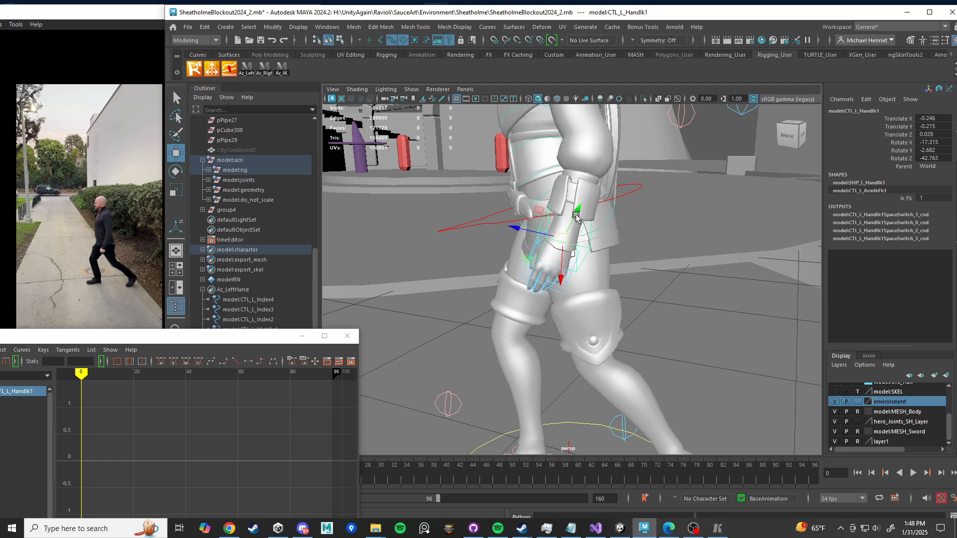
key(e)
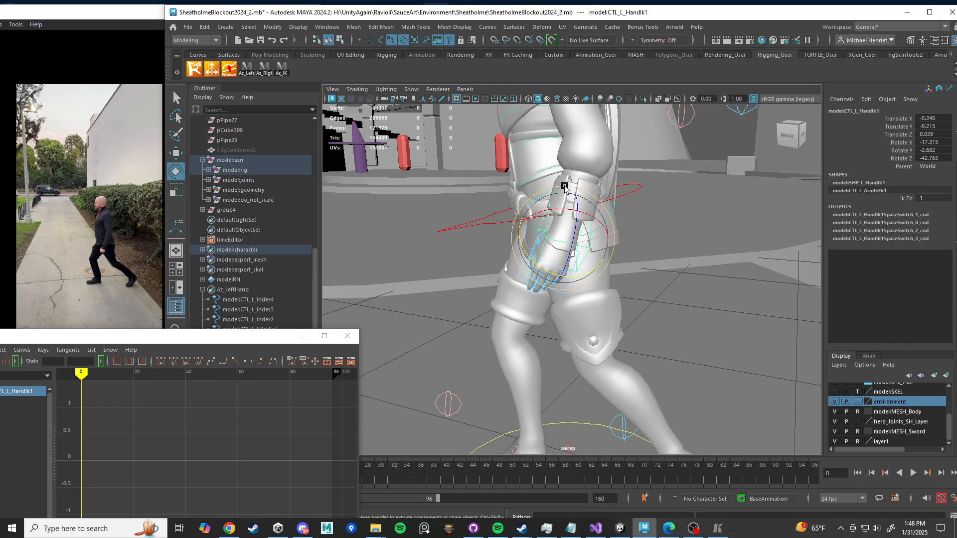
drag(566, 190, 630, 247)
Step: Move the right arm's pole vector control to about X 0.029, Y -0.004, Z -0.006
scroll(555, 207, down, 5)
key(w)
click(546, 273)
click(676, 209)
alt+right_drag(629, 247, 493, 281)
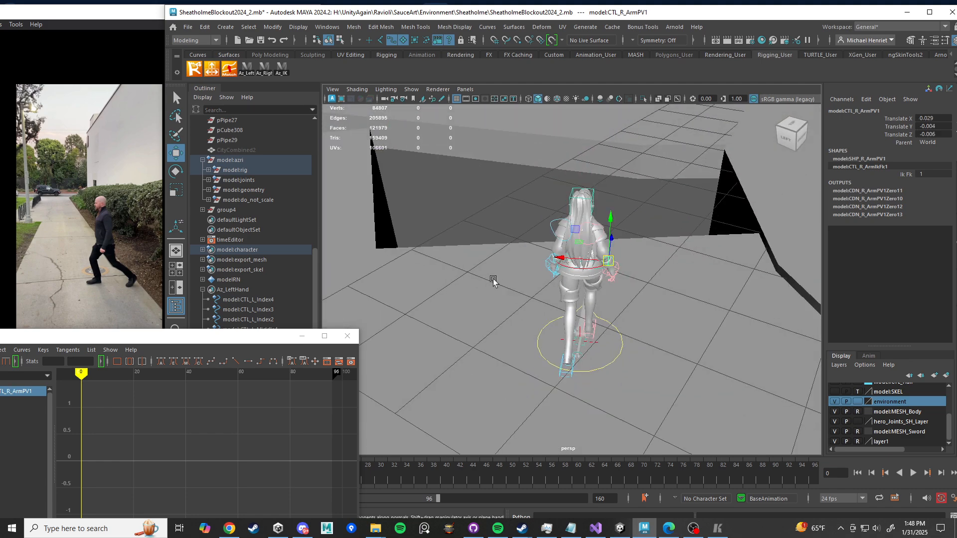
alt+drag(493, 280, 635, 271)
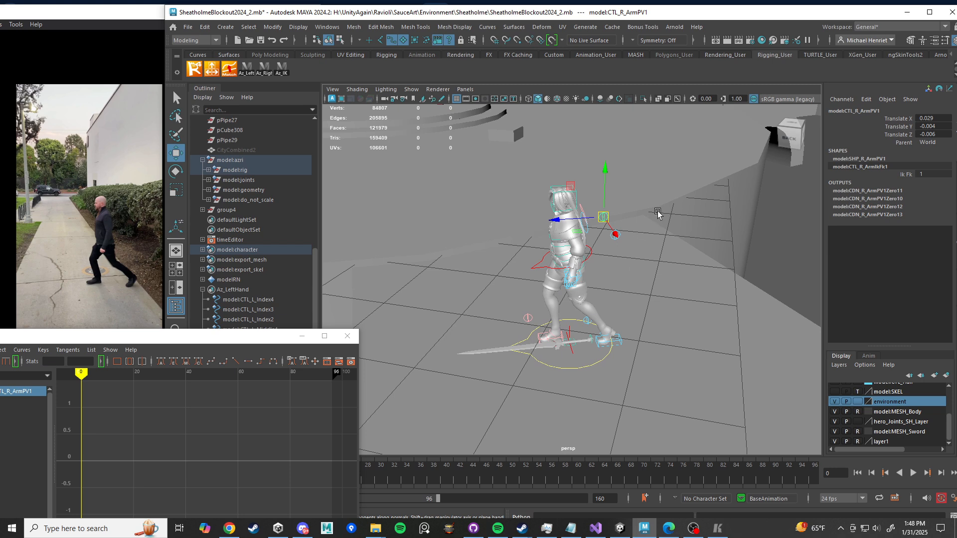
Step: Set the environment layer to reference mode and select all of the character's rig controls together
drag(666, 175, 441, 423)
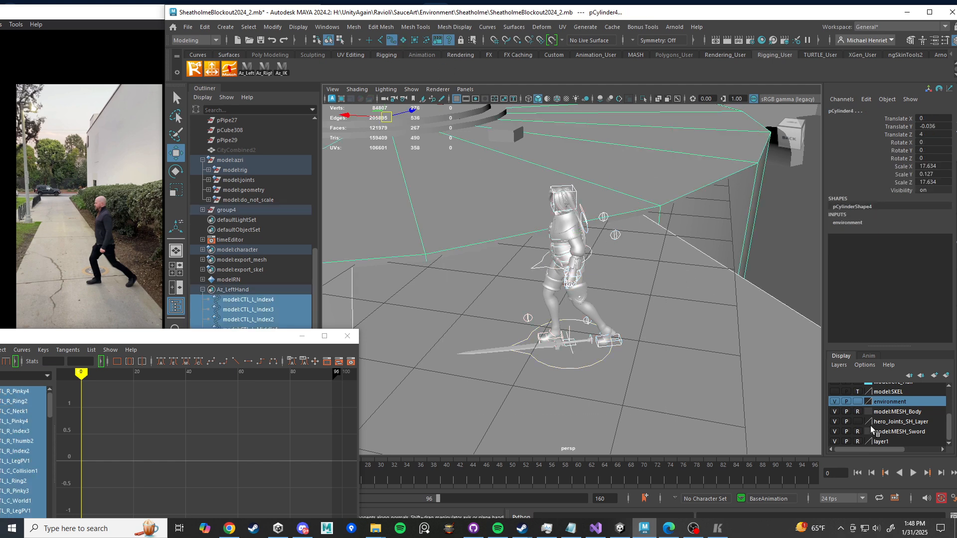
click(662, 287)
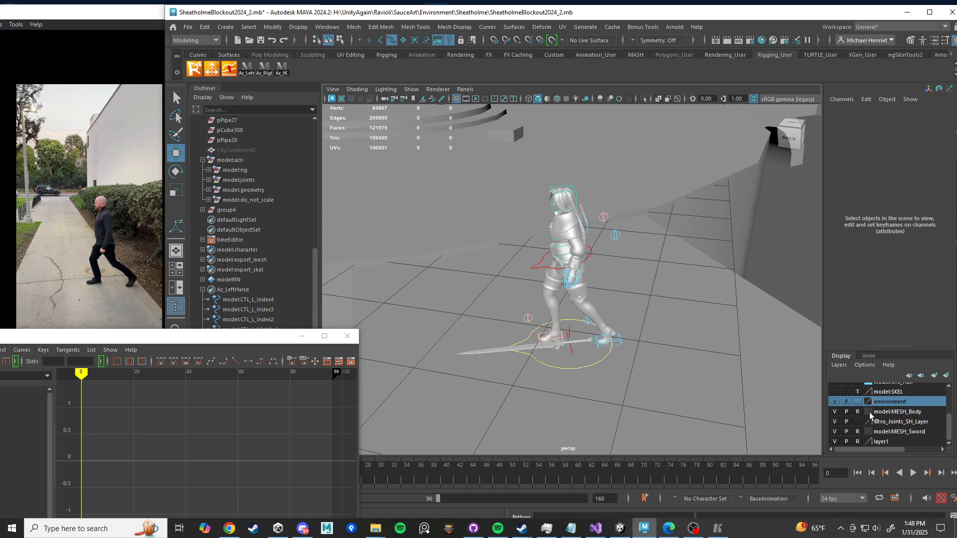
click(857, 402)
drag(494, 215, 718, 400)
scroll(605, 377, down, 6)
alt+drag(586, 373, 580, 373)
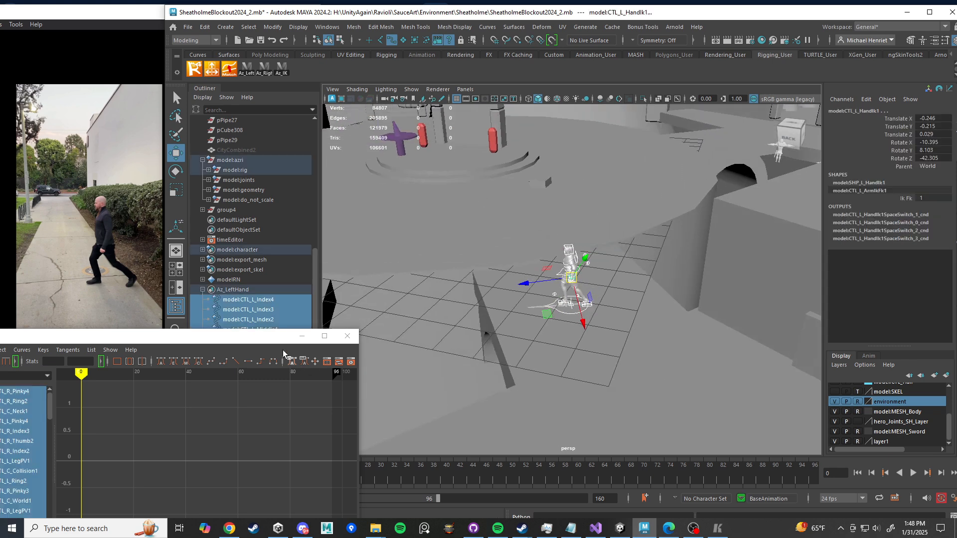
Step: Move the Graph Editor clear of the timeline and key all selected rig controls at frame 0
drag(237, 341, 75, 333)
scroll(533, 334, up, 5)
alt+middle_drag(534, 334, 552, 294)
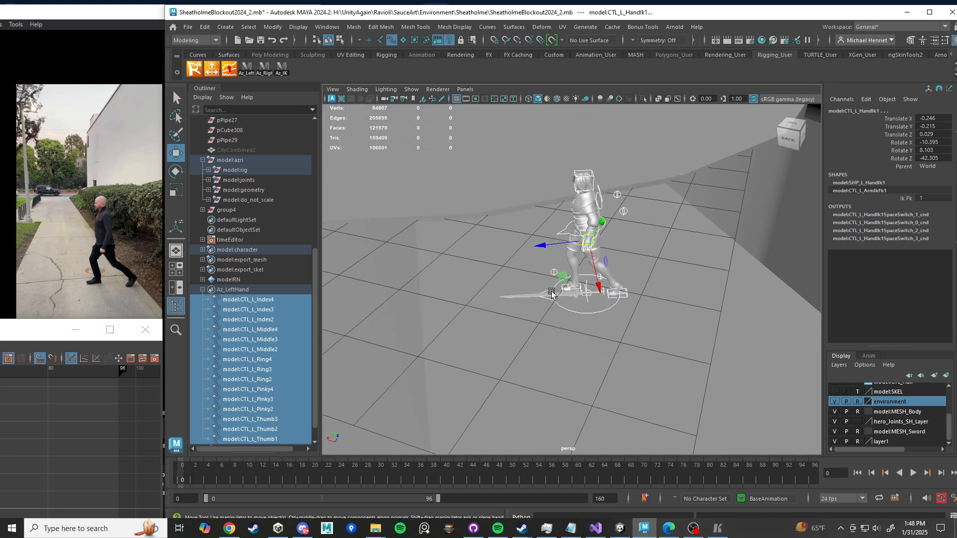
key(s)
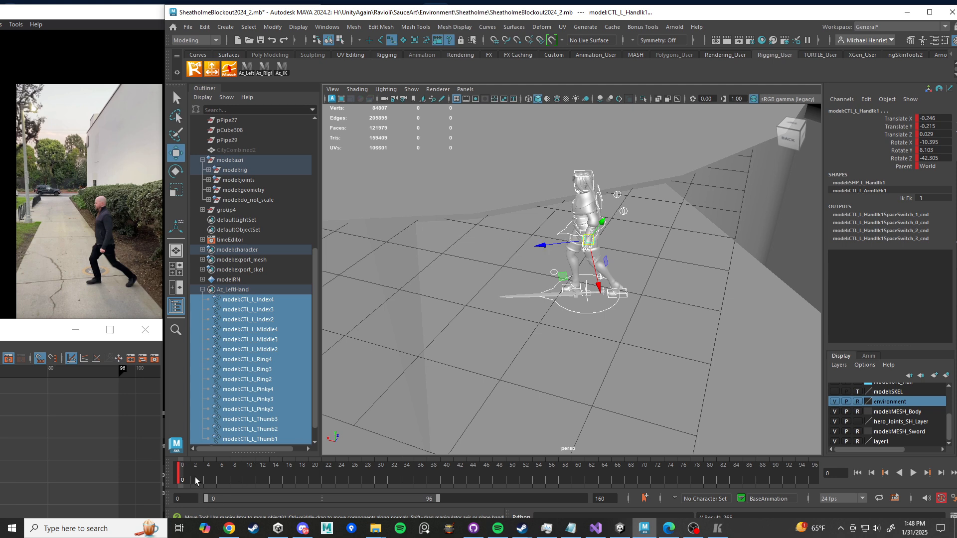
Step: Bring the JumpReference24FPS.mp4 video player to the front, move it over the Maya scene and enlarge its picture
click(96, 23)
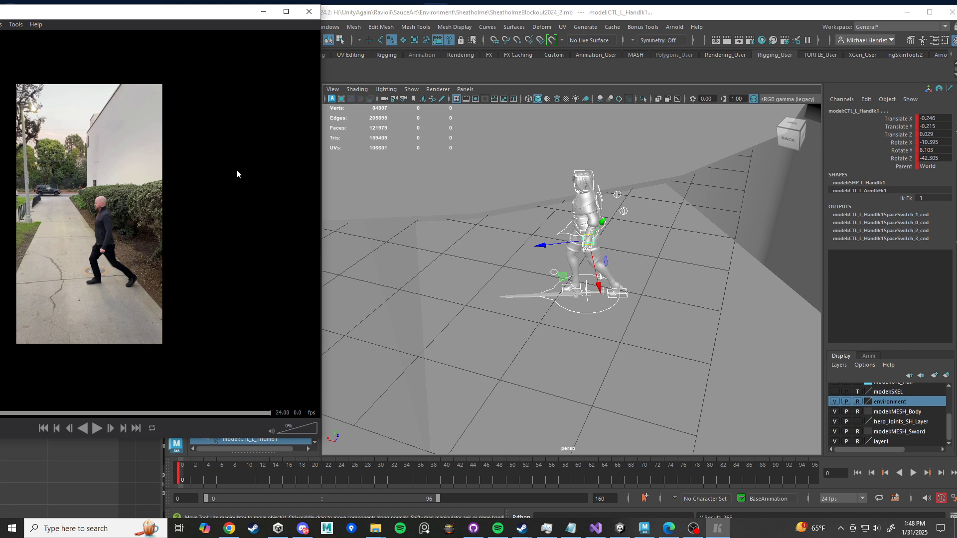
drag(137, 12, 432, 64)
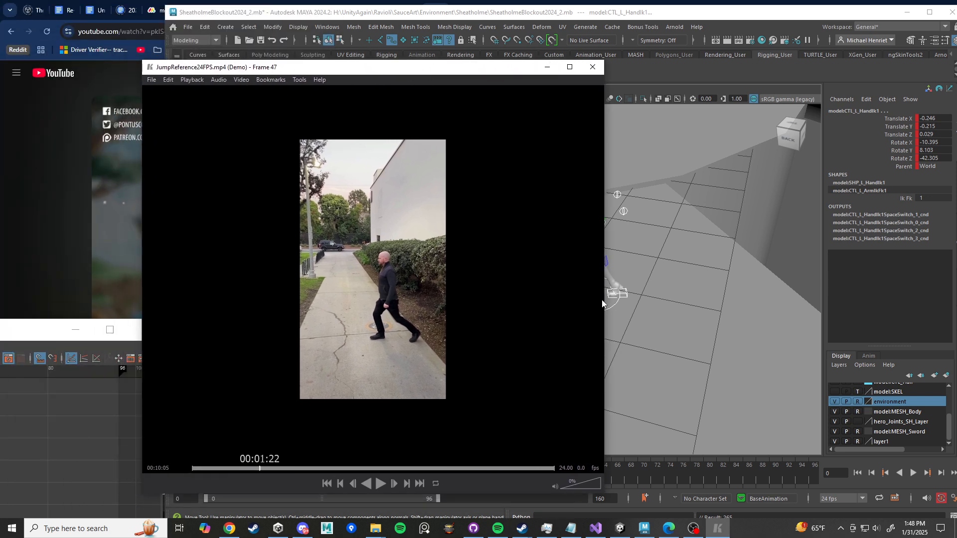
drag(604, 301, 792, 300)
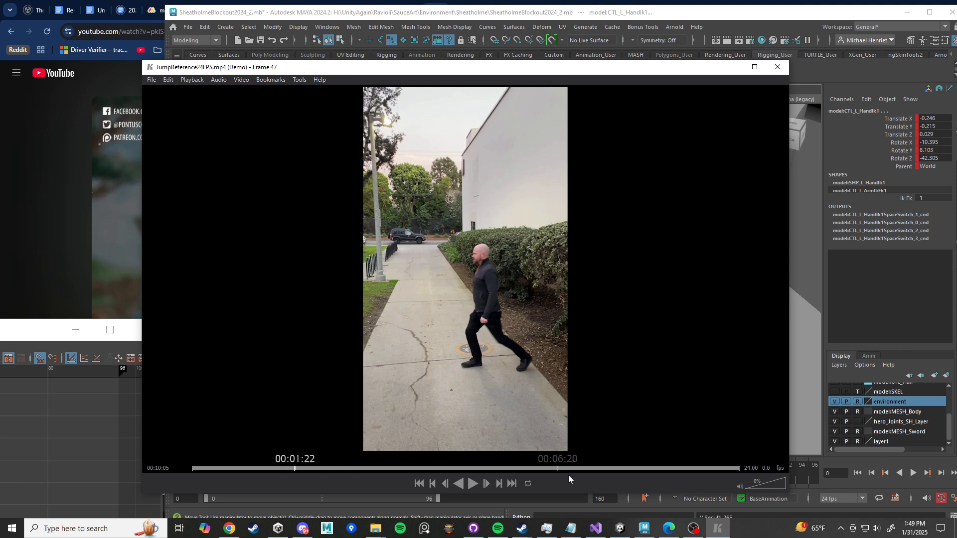
Step: Scrub the reference video from frame 45 to frame 58 to examine the walker's first full stride
click(289, 468)
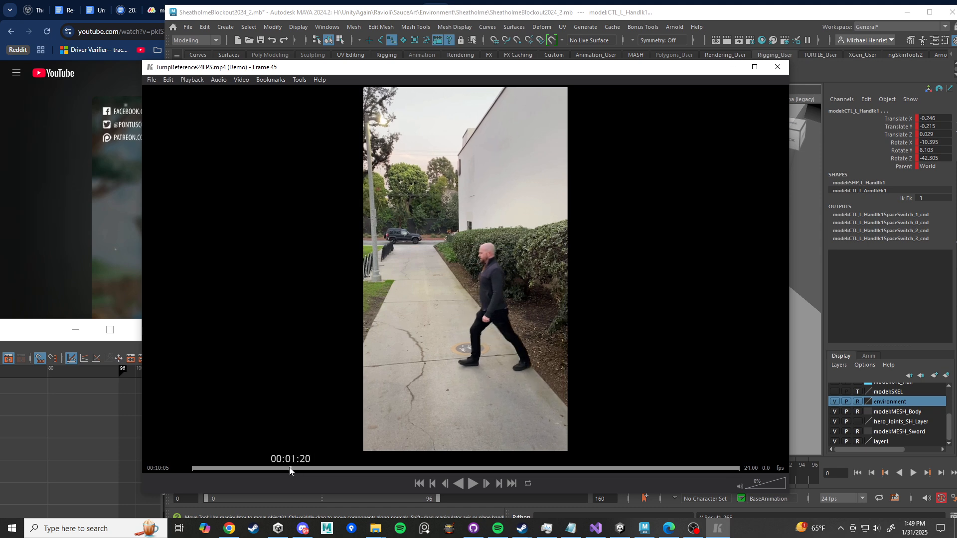
drag(291, 469, 297, 469)
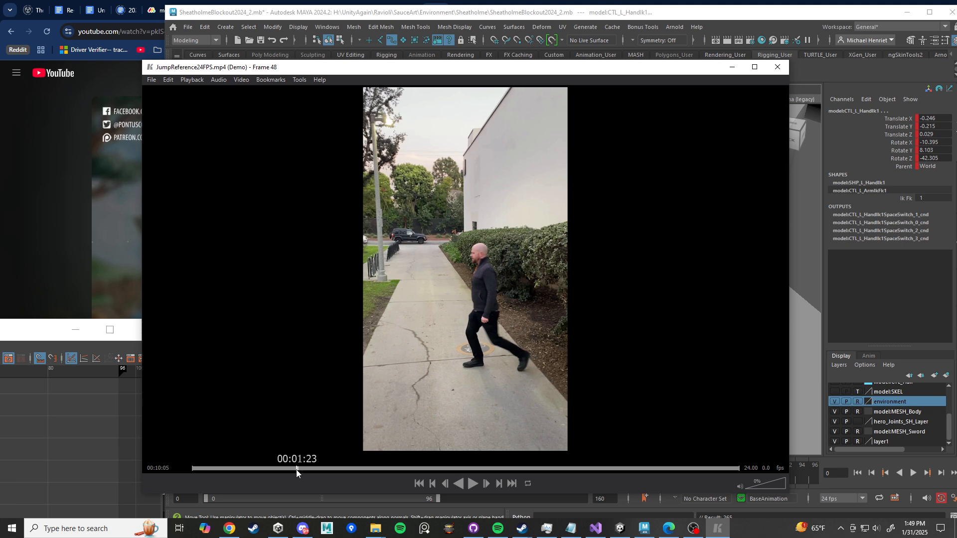
drag(297, 470, 308, 473)
drag(309, 473, 319, 472)
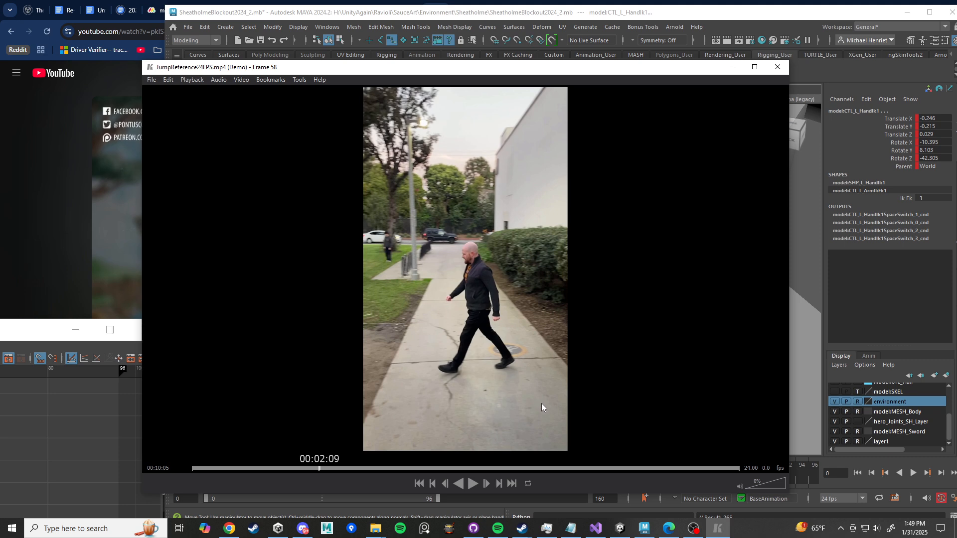
Step: Step through reference frames 58 to 65 one at a time to examine how the trailing leg swings forward
key(Right)
key(Right)
key(Right)
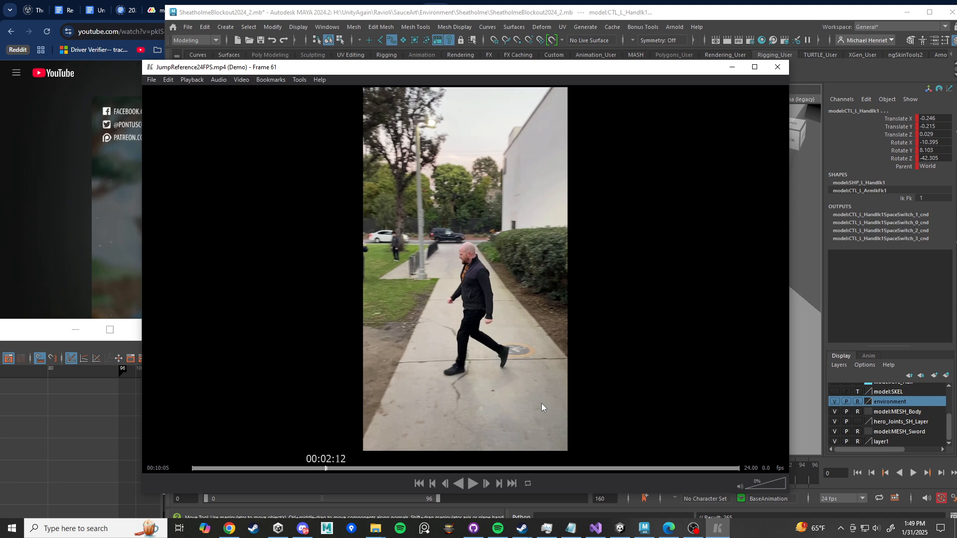
key(Right)
key(Right)
key(Right)
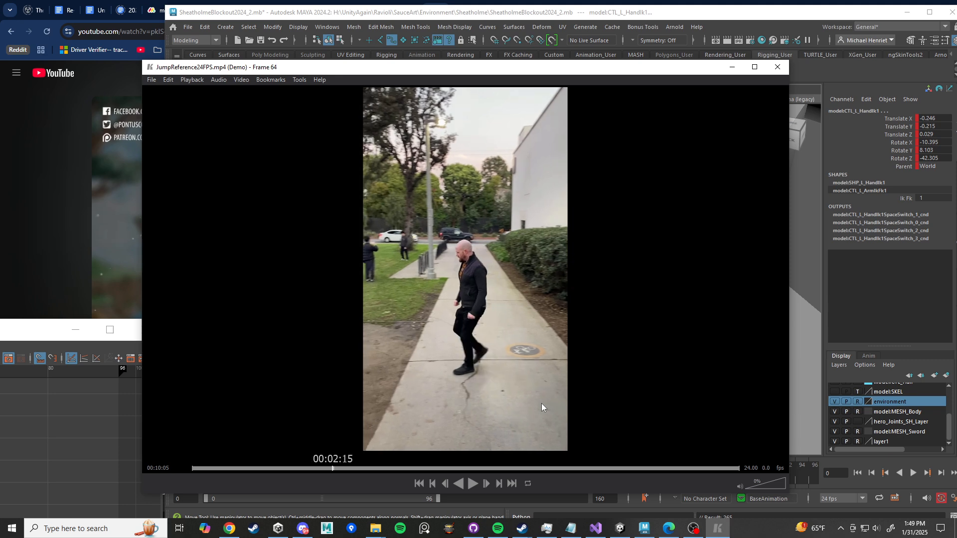
key(Left)
key(Left)
key(Left)
key(Left)
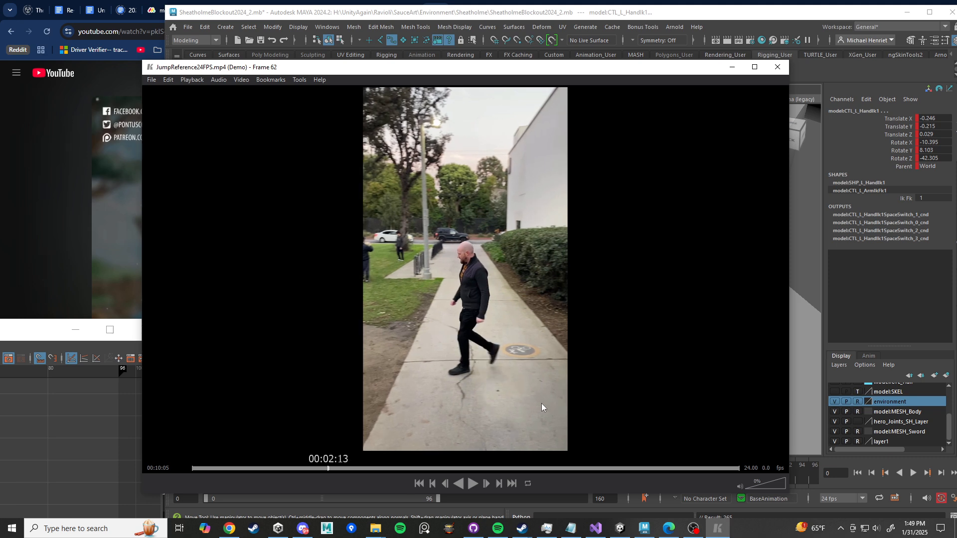
key(Right)
key(Right)
key(Right)
key(Right)
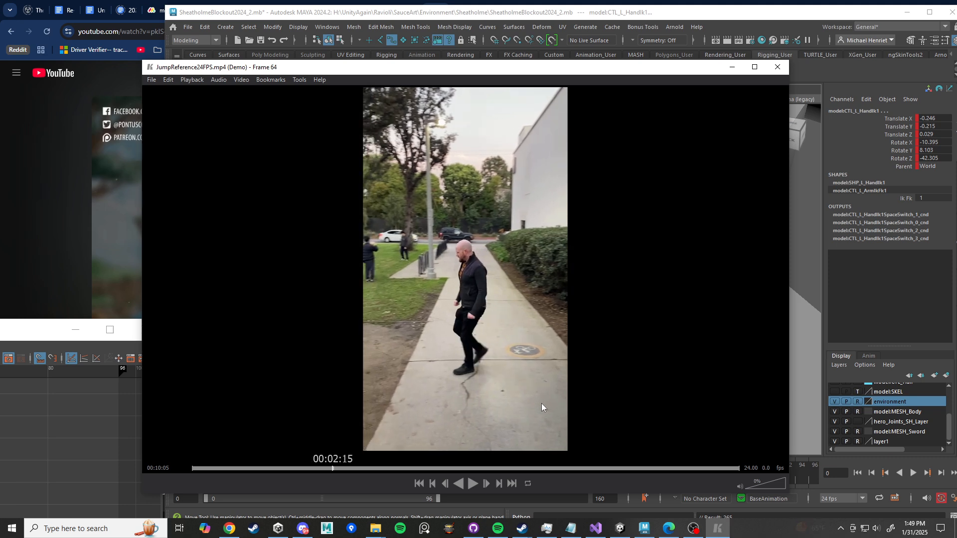
key(Right)
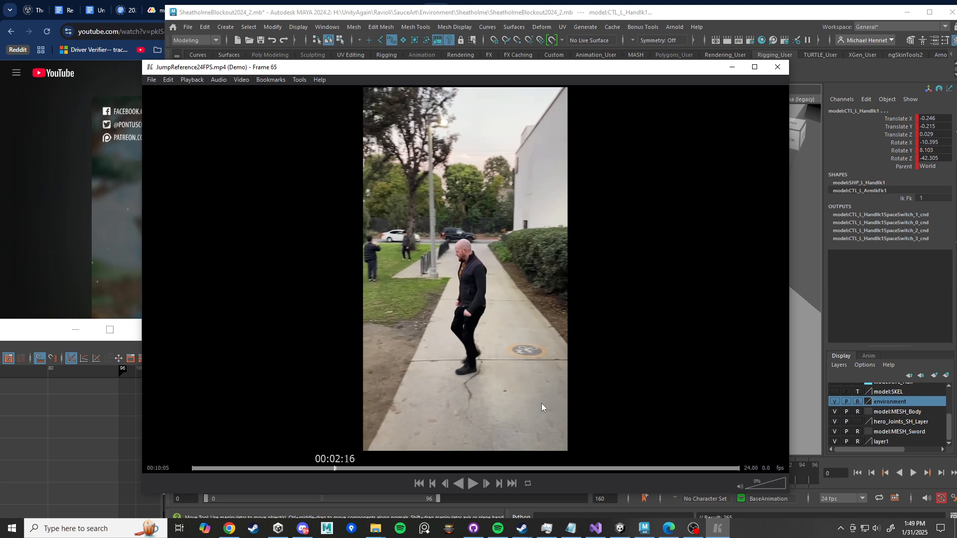
key(Left)
key(Right)
key(Left)
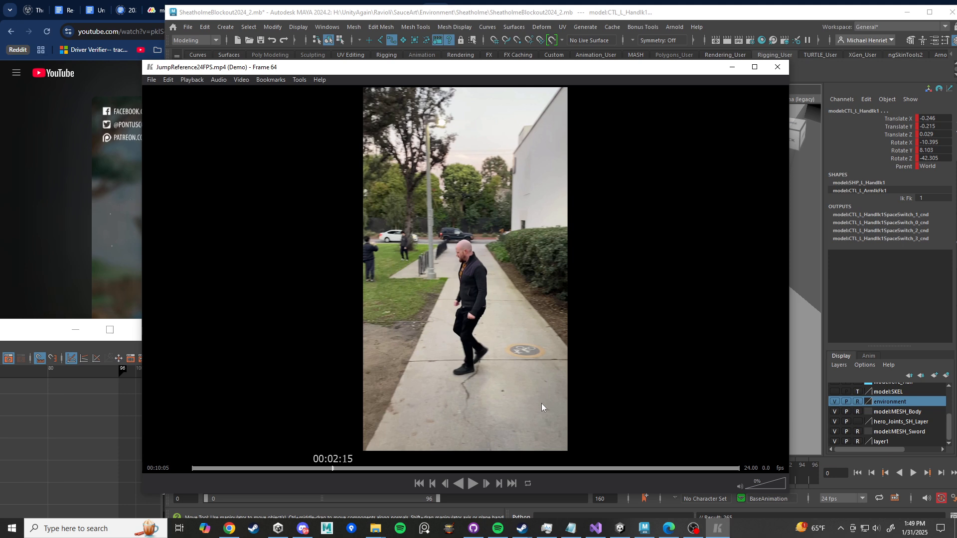
Step: Step the reference video back from frame 64 to frame 47 to review the starting stride pose
key(Left)
key(Left)
key(Left)
key(Left)
key(Left)
key(Left)
key(Left)
key(Left)
key(Left)
key(Left)
key(Left)
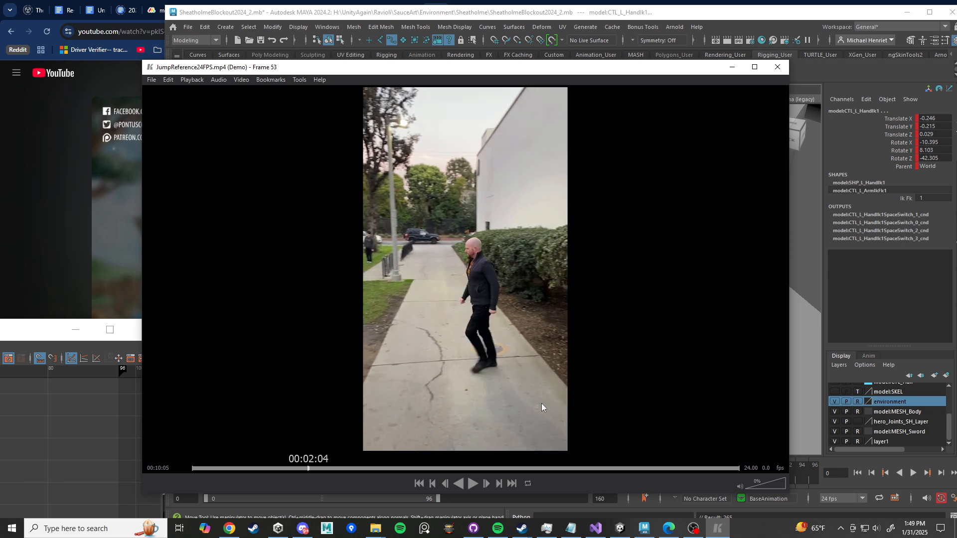
key(Left)
key(Left)
key(Left)
key(Left)
key(Left)
key(Left)
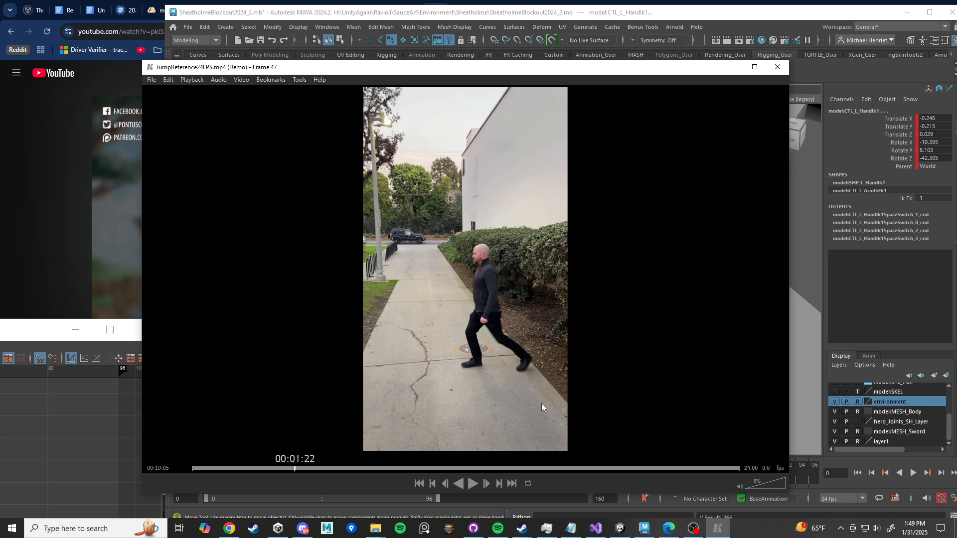
Step: Step back and forth between reference frames 46 and 53 to examine the rear foot leaving the ground and passing
key(Right)
key(Right)
key(Right)
key(Right)
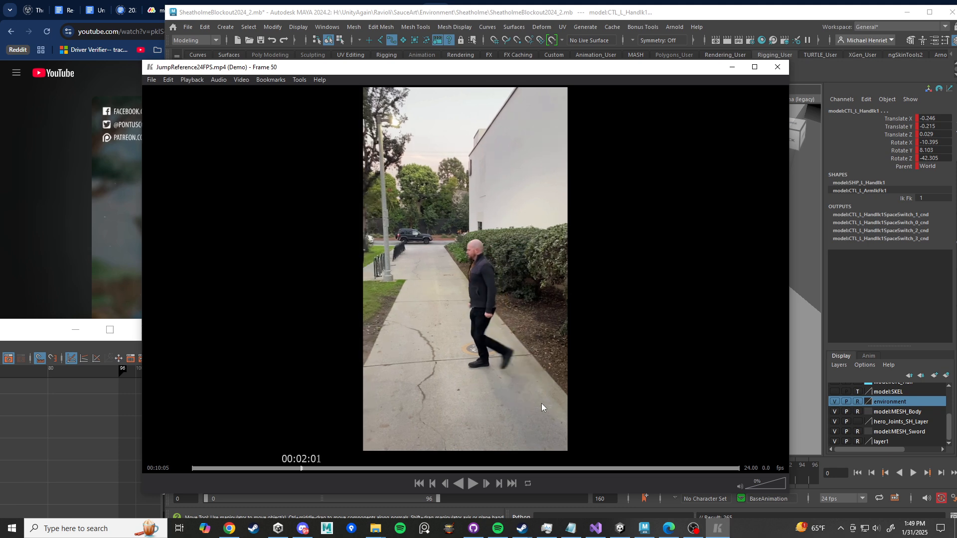
key(Left)
key(Right)
key(Right)
key(Right)
key(Left)
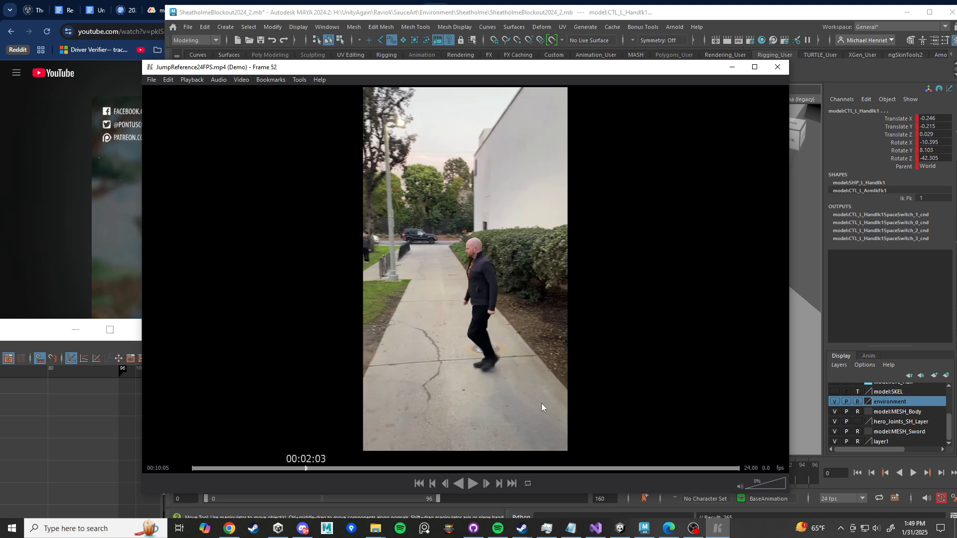
key(Left)
key(Left)
key(Left)
key(Left)
key(Left)
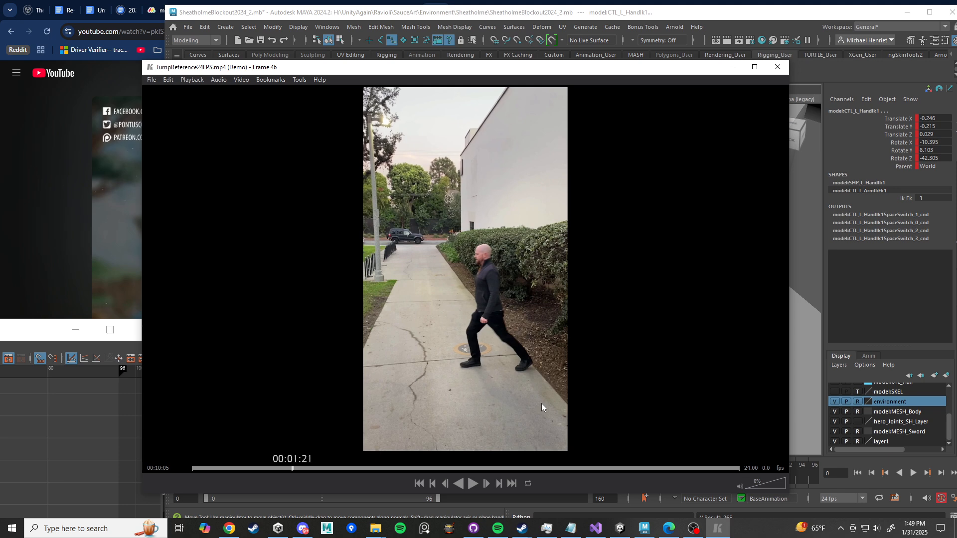
Step: Advance the reference from frame 46 to frame 53, then return to frame 51 to study the passing pose
key(Right)
key(Right)
key(Right)
key(Right)
key(Right)
key(Right)
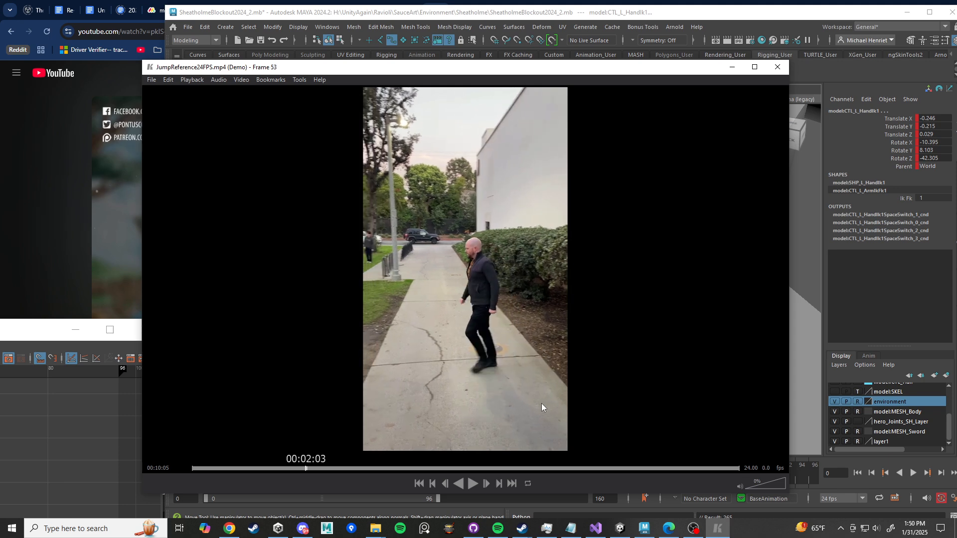
key(Left)
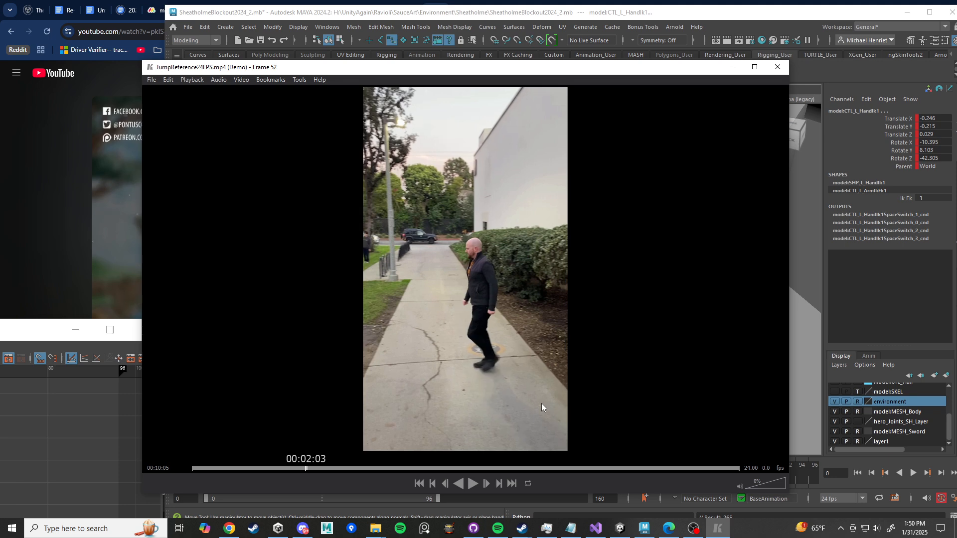
key(Left)
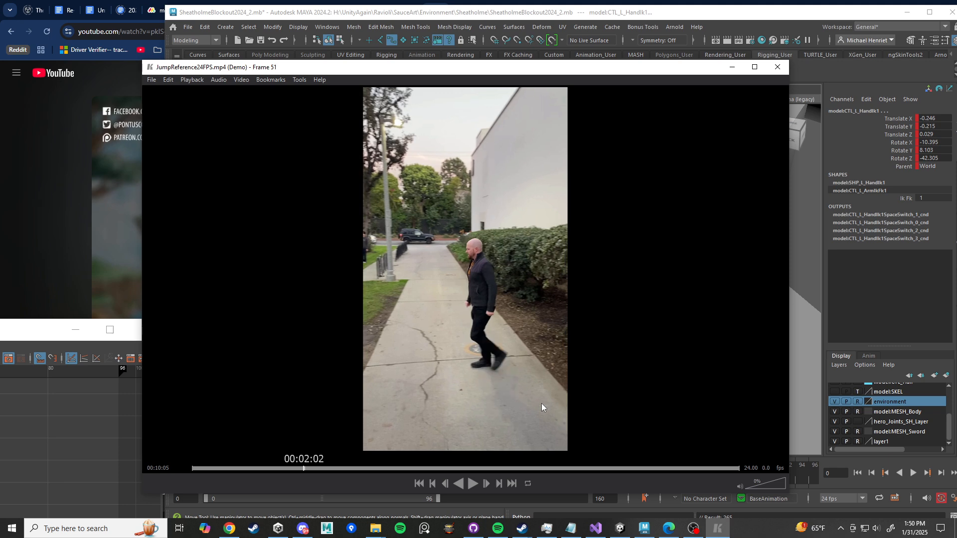
Step: Compare reference frames 51 to 58 to examine the passing pose and the following heel contact, ending at frame 57
key(Right)
key(Right)
key(Right)
key(Right)
key(Right)
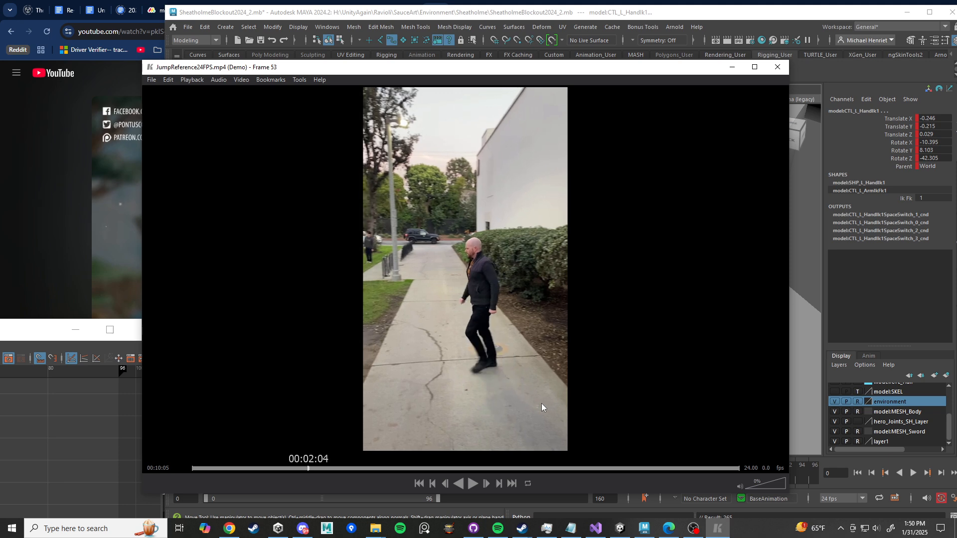
key(Left)
key(Left)
key(Left)
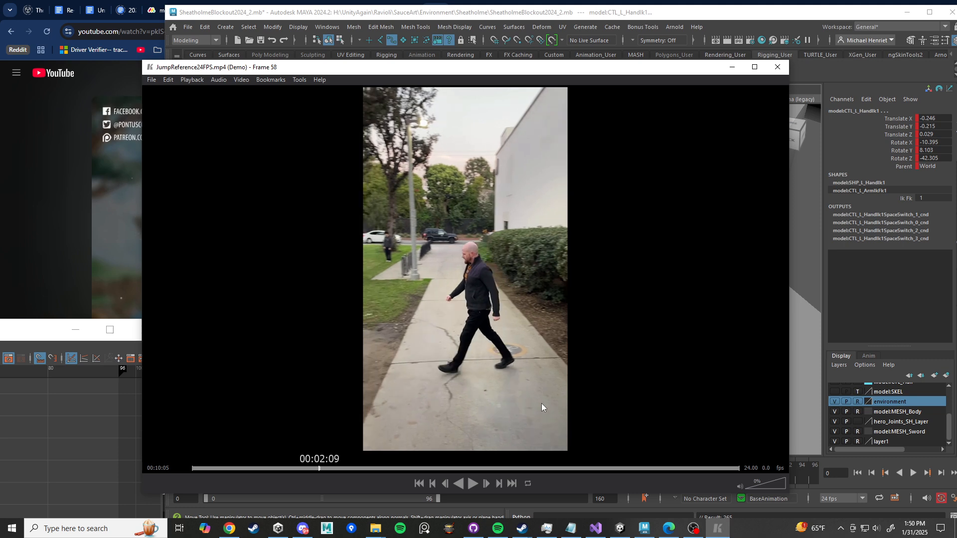
key(Right)
key(Right)
key(Right)
key(Right)
key(Right)
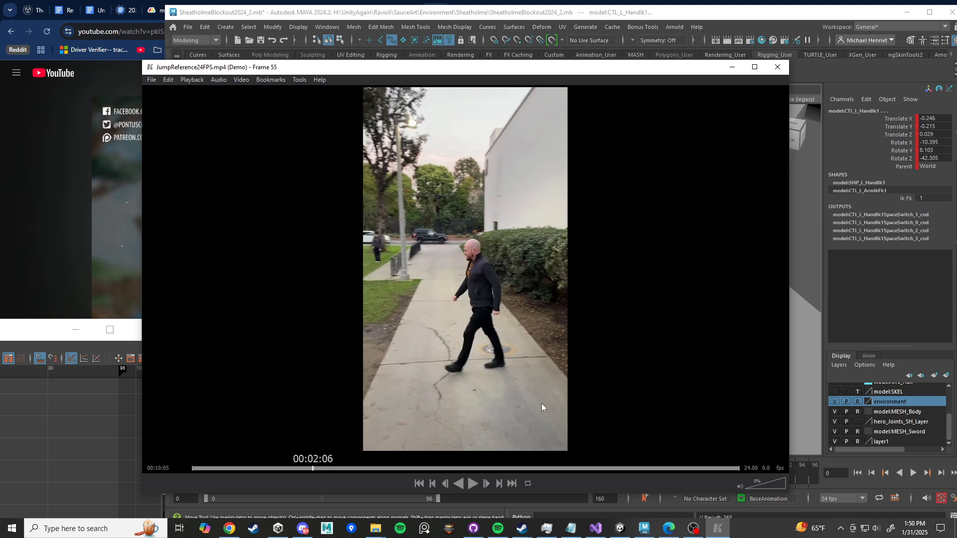
key(Left)
key(Right)
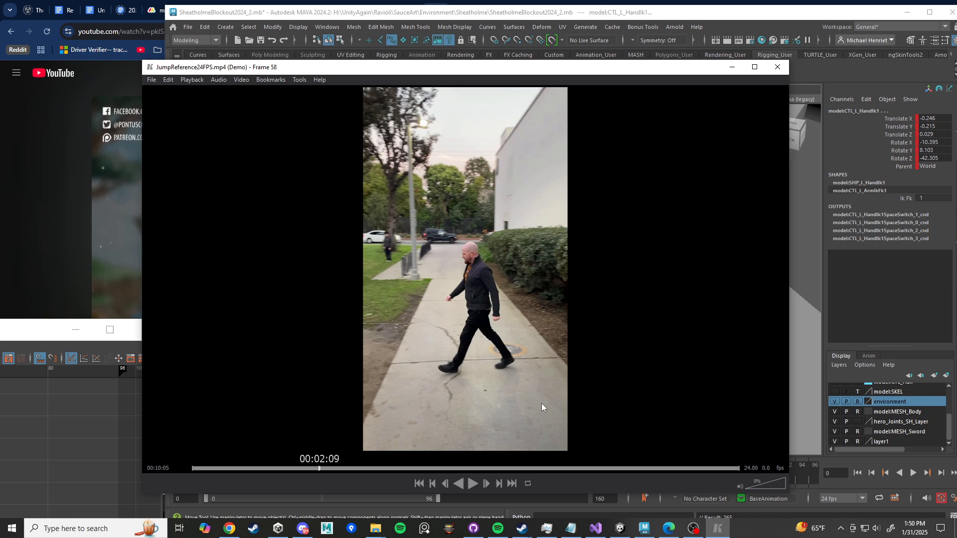
key(Left)
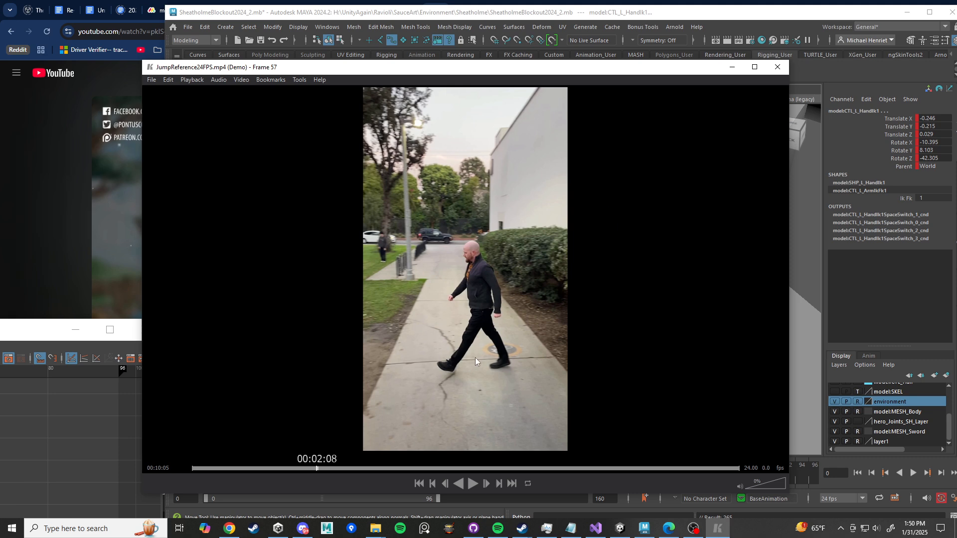
Step: Step the reference back from frame 57 and compare frames 48 to 50 to examine the rear foot's lift-off
key(Left)
key(Left)
key(Left)
key(Left)
key(Left)
key(Left)
key(Left)
key(Left)
key(Left)
key(Left)
key(Left)
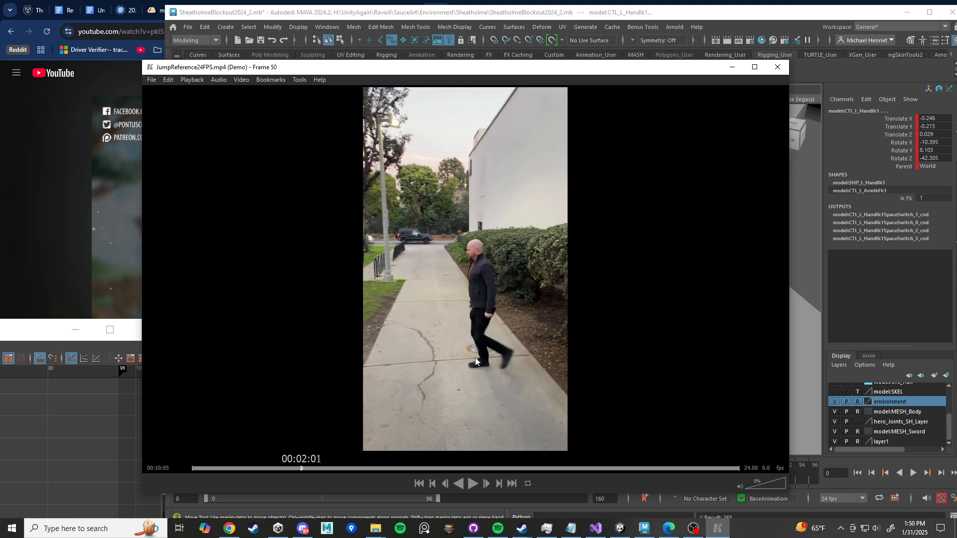
key(Right)
key(Right)
key(Right)
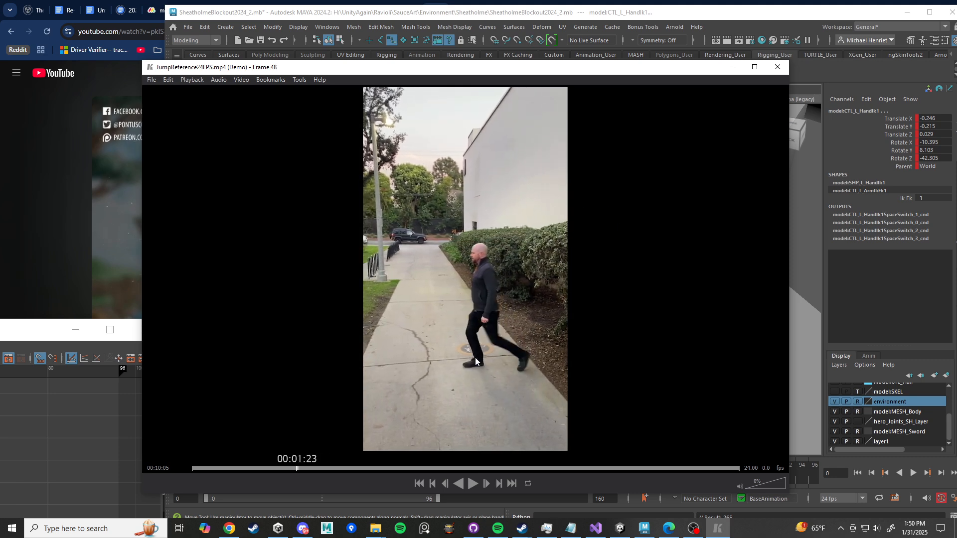
key(Left)
key(Right)
key(Right)
key(Left)
key(Left)
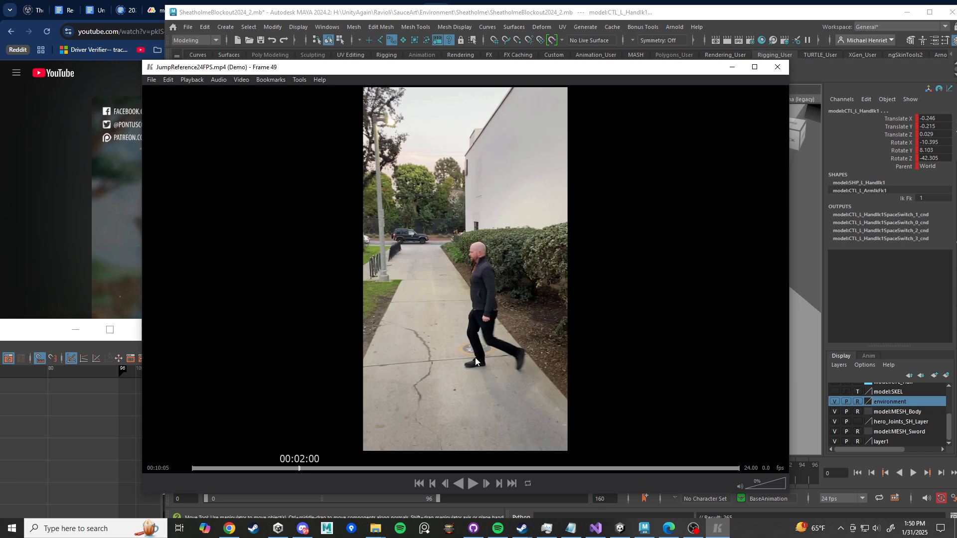
Step: Advance the reference from frame 49 to frame 58 to examine the leg swing into the next contact pose
key(Right)
key(Right)
key(Right)
key(Right)
key(Right)
key(Right)
key(Right)
key(Right)
key(Right)
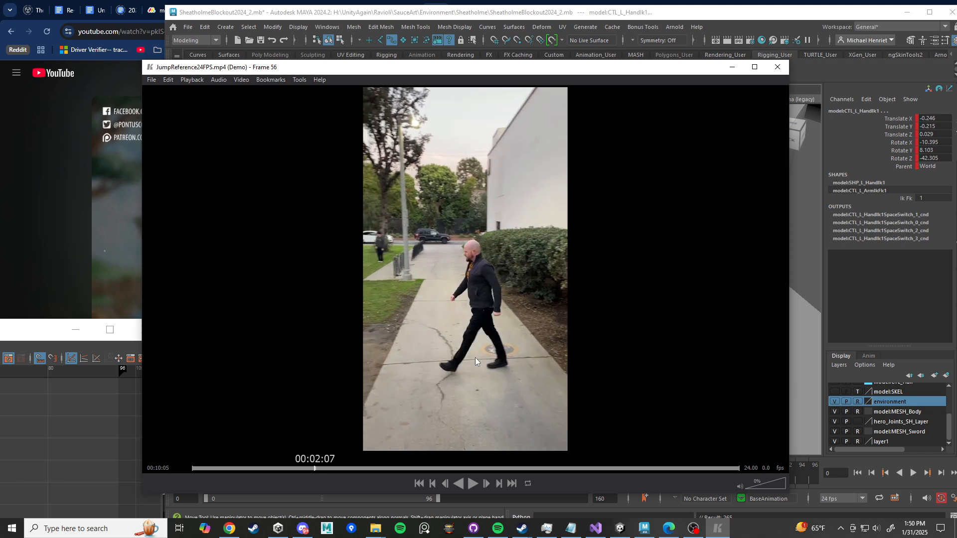
key(Right)
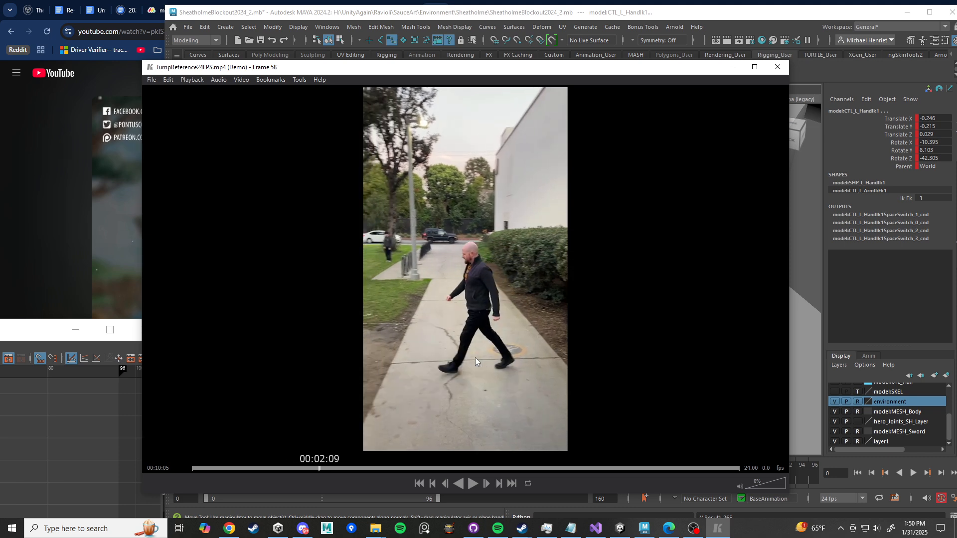
Step: Step the reference back from frame 58 to frame 48 to review the stride in reverse
key(Left)
key(Left)
key(Left)
key(Left)
key(Left)
key(Left)
key(Left)
key(Left)
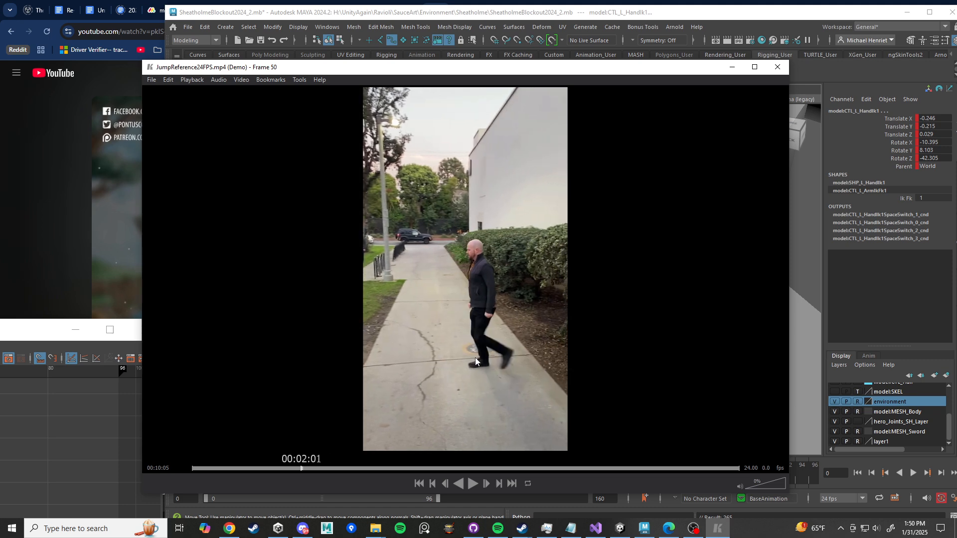
key(Left)
key(Left)
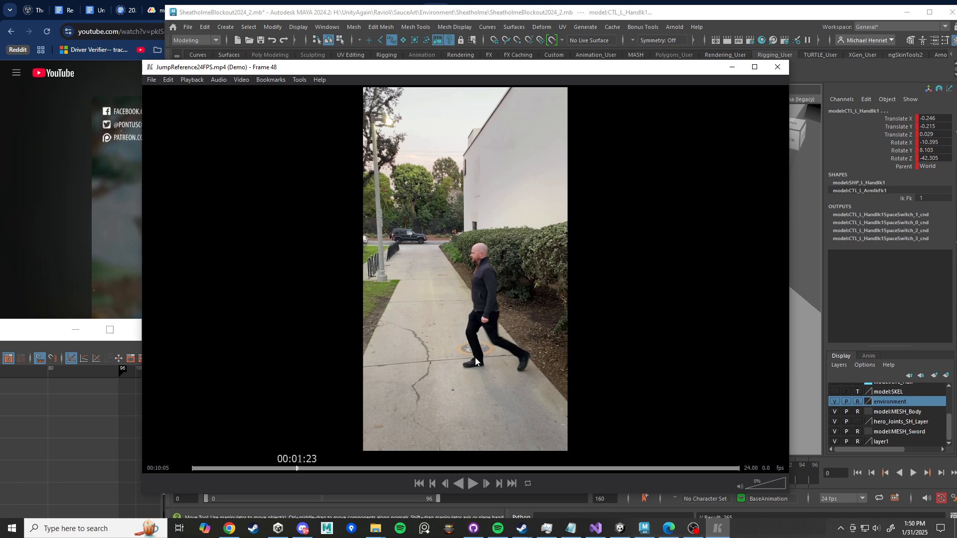
Step: Step the reference forward from frame 48 to frame 55 to recheck the passing leg and foot landing
key(Right)
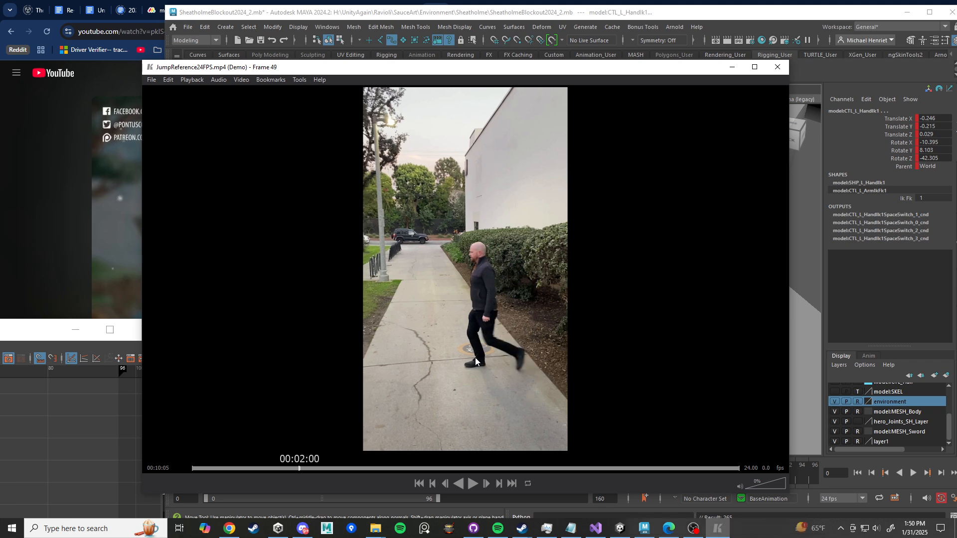
key(Right)
key(Right)
key(Right)
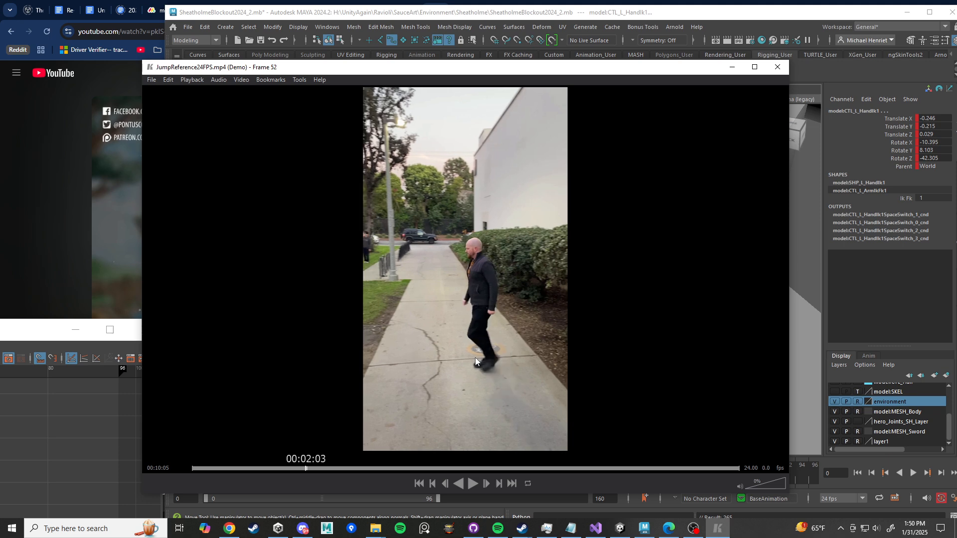
key(Right)
key(Right)
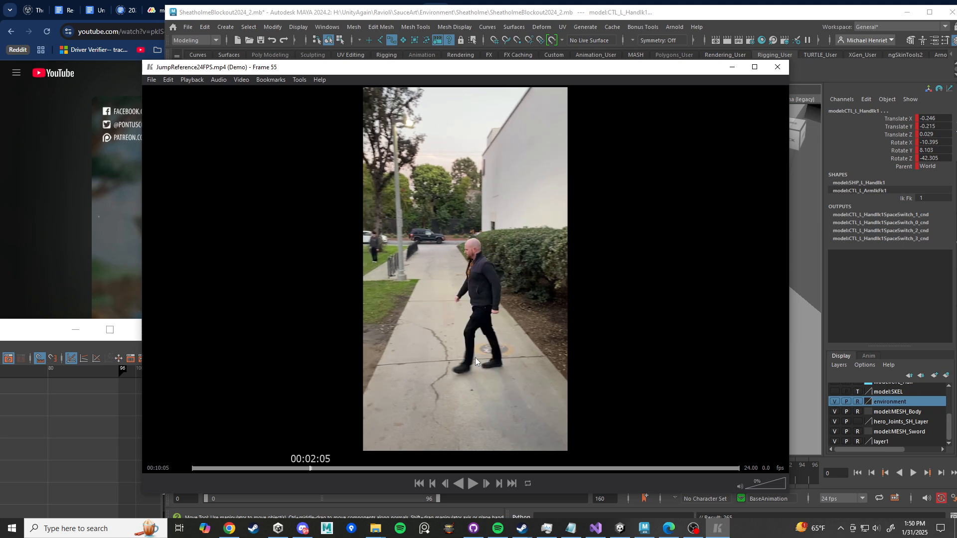
Step: Advance the reference from frame 55 and compare frames 58 and 59 to examine the front foot's contact
key(Right)
key(Right)
key(Right)
key(Right)
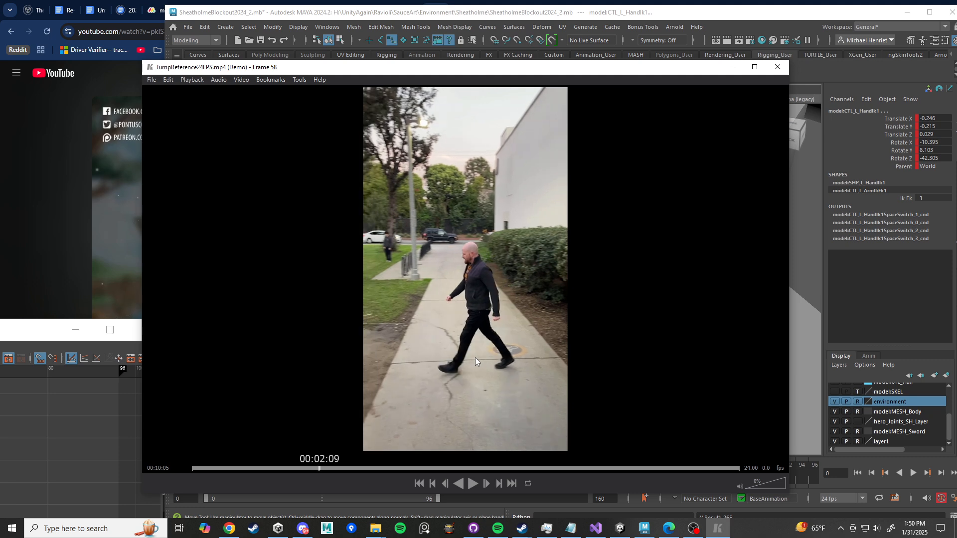
key(Right)
key(Left)
key(Right)
key(Left)
key(Right)
key(Left)
key(Right)
key(Left)
key(Right)
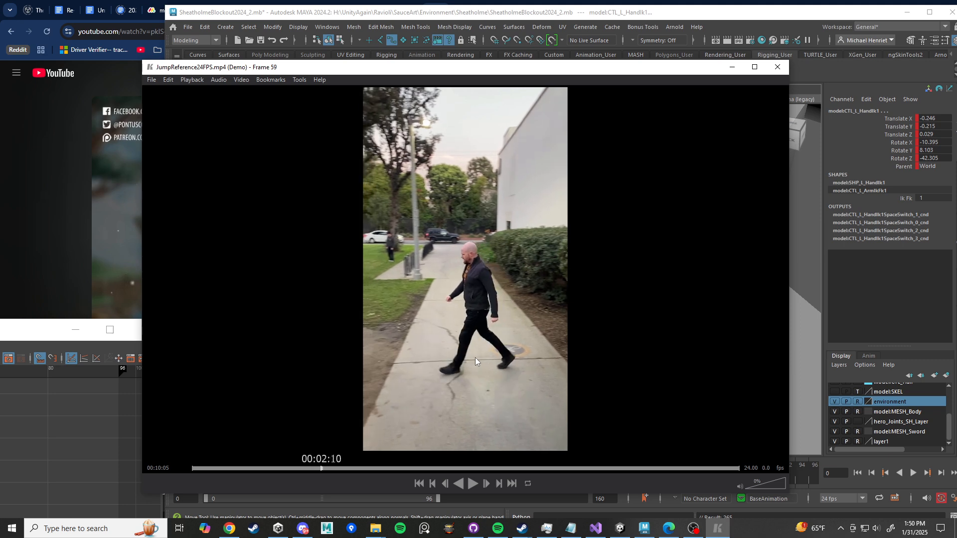
key(Left)
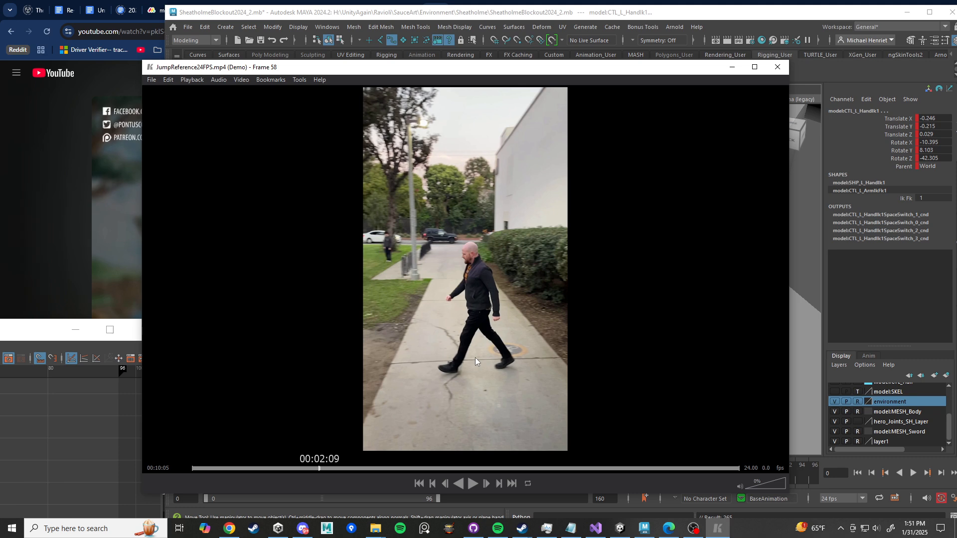
Step: Switch to Maya, go to frame 11 and move the left foot IK control forward to a Translate Z of about 0.945
click(736, 17)
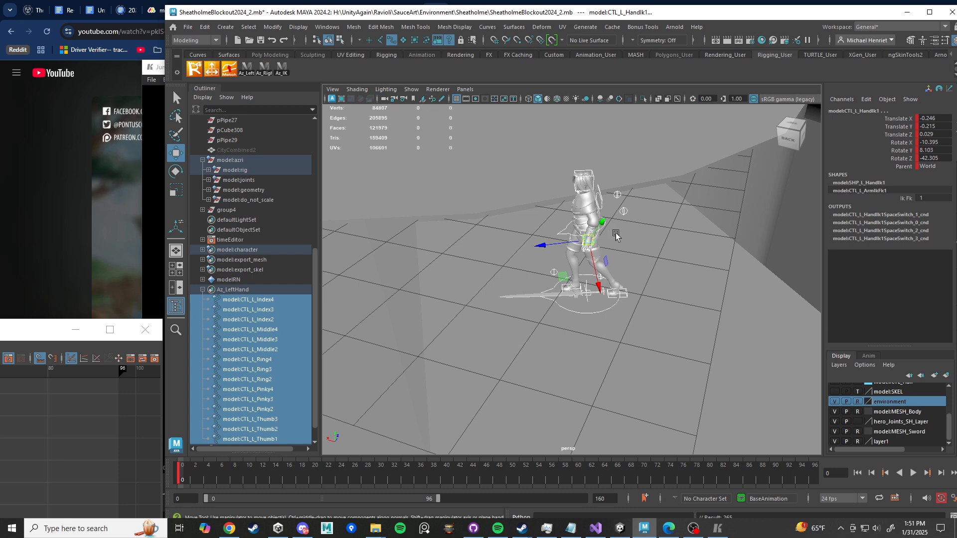
scroll(605, 338, up, 2)
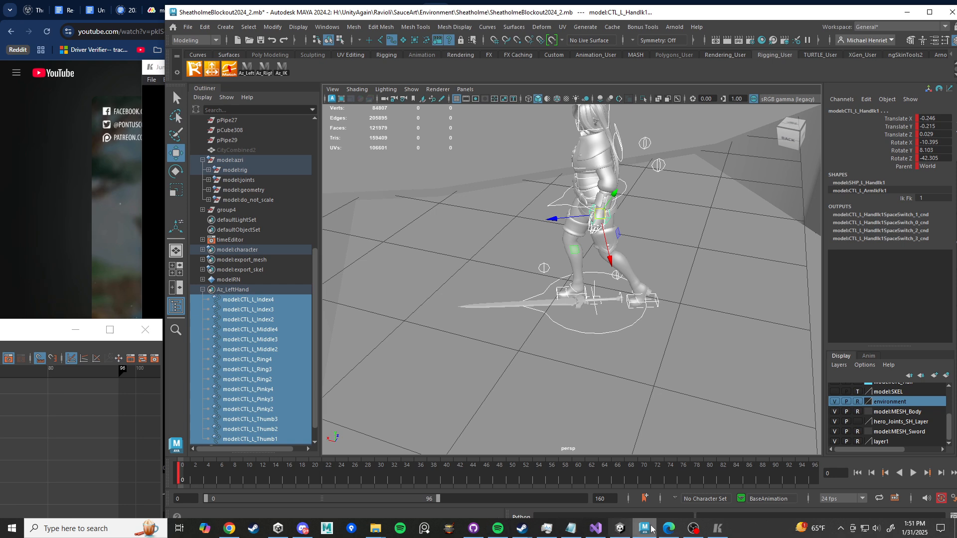
click(717, 528)
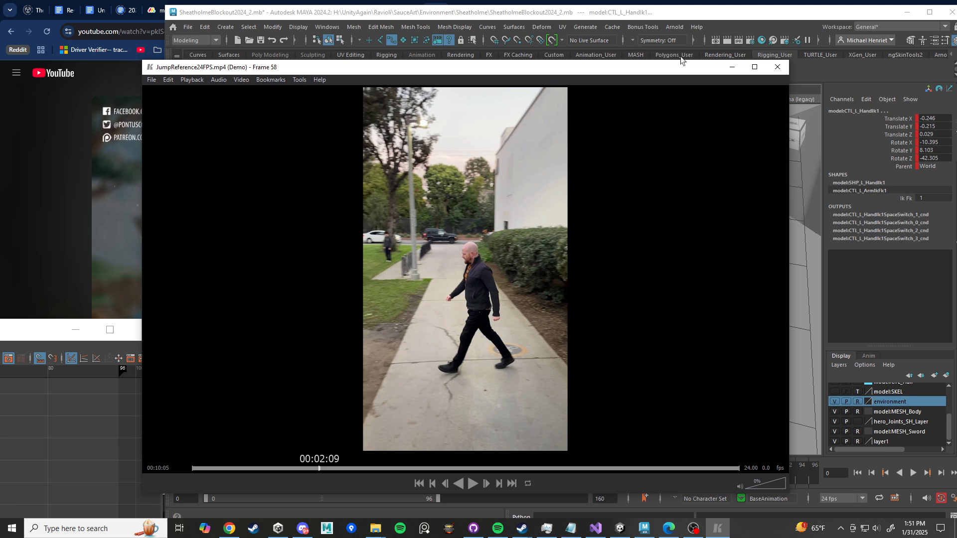
click(725, 32)
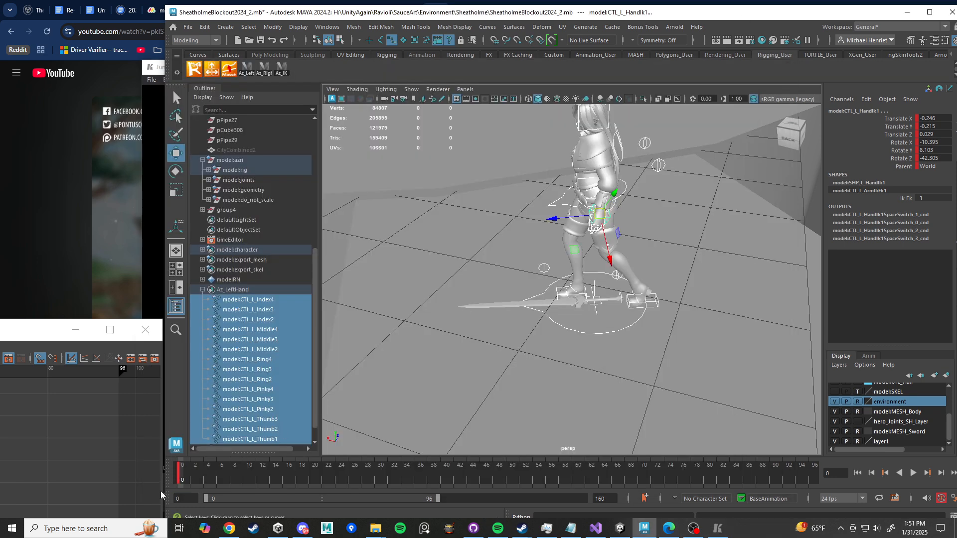
drag(186, 482, 255, 483)
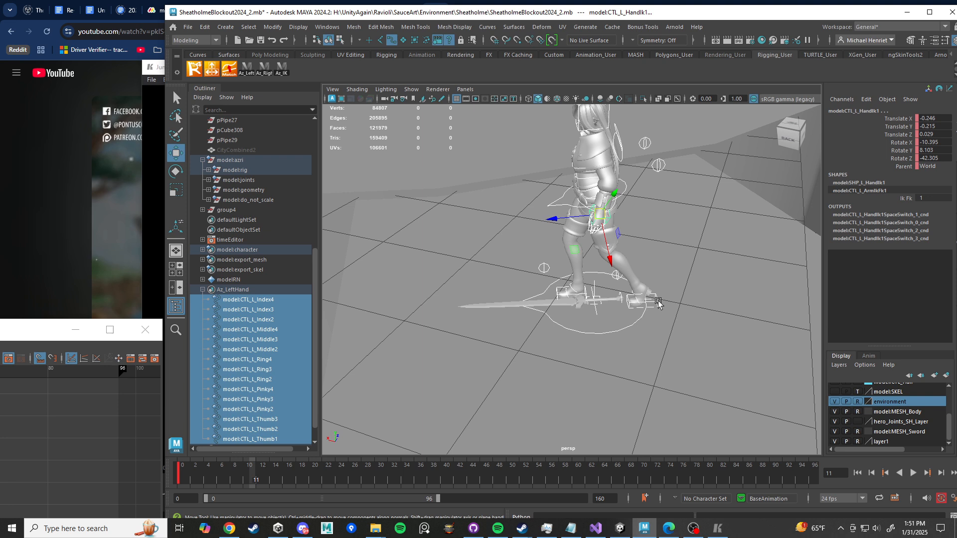
click(635, 310)
drag(635, 310, 446, 316)
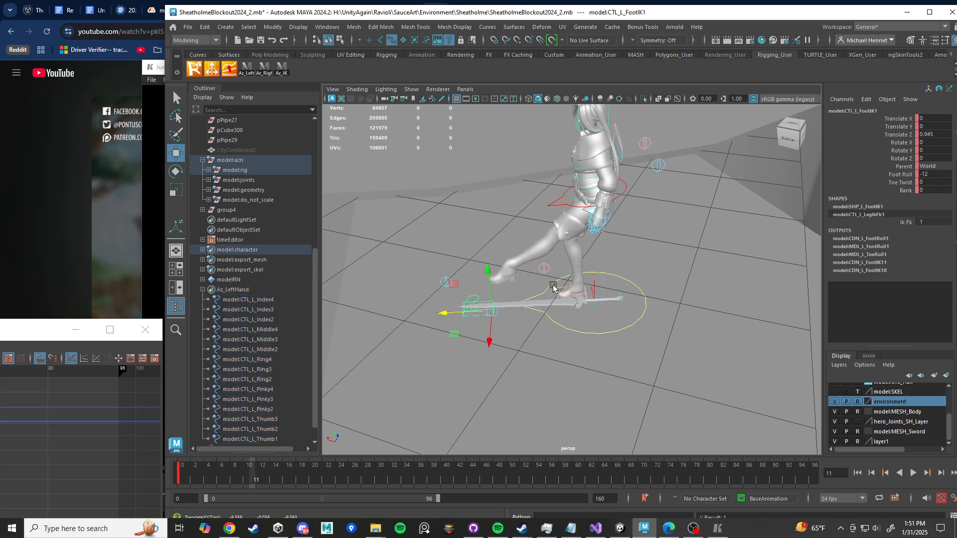
Step: Try to shift the root control toward a position between the two feet at frame 11
alt+drag(578, 349, 546, 287)
click(567, 270)
scroll(668, 271, up, 4)
drag(551, 245, 642, 333)
key(ctrl+z)
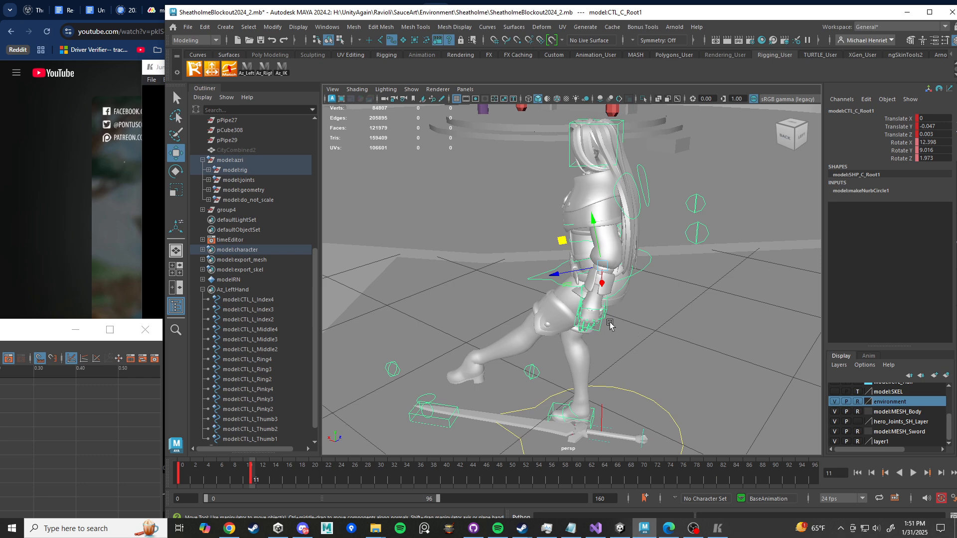
middle_drag(611, 325, 609, 335)
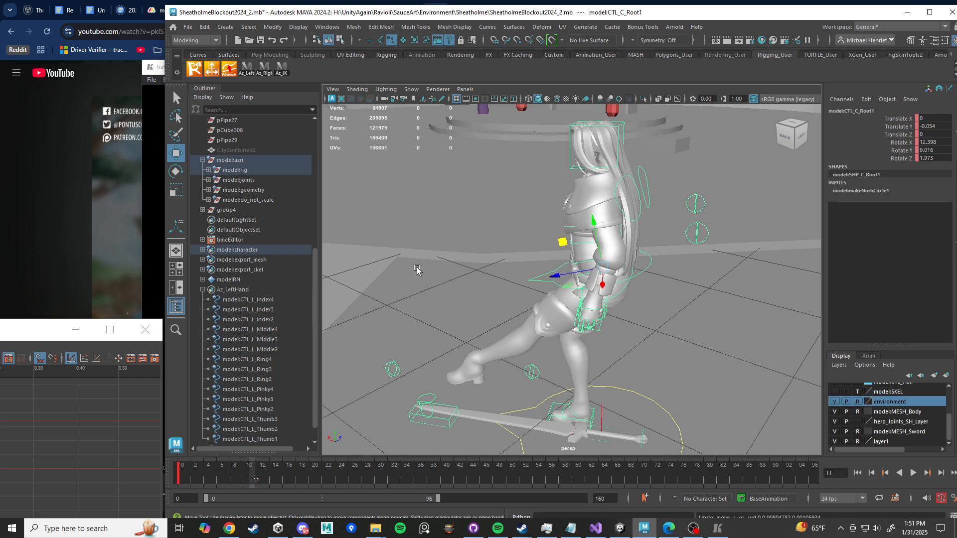
Step: Select the rig's IK controls as a set and leave the foot controls out of the selection
click(282, 72)
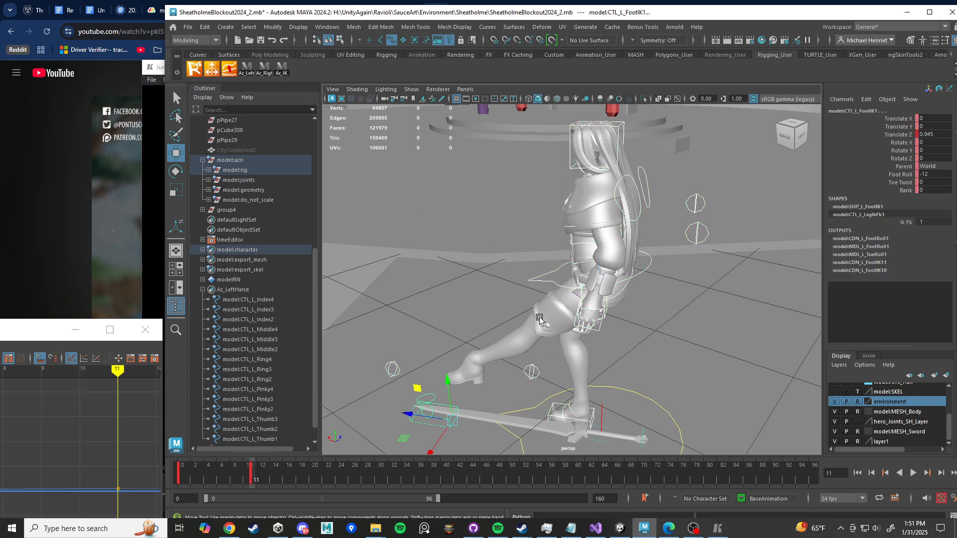
alt+drag(539, 321, 481, 369)
click(536, 330)
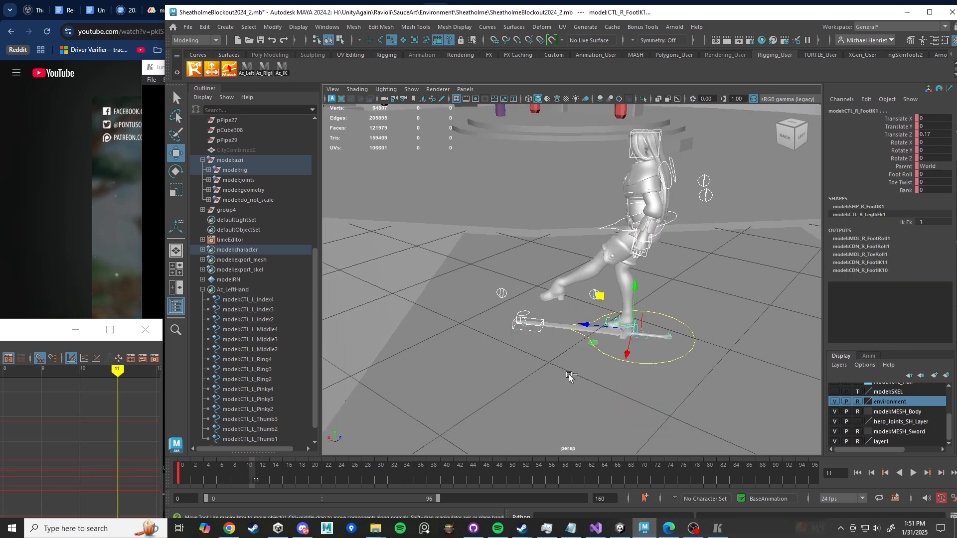
ctrl+drag(546, 366, 746, 294)
alt+drag(642, 197, 578, 191)
alt+drag(605, 223, 628, 208)
key(ctrl+z)
alt+middle_drag(594, 245, 568, 287)
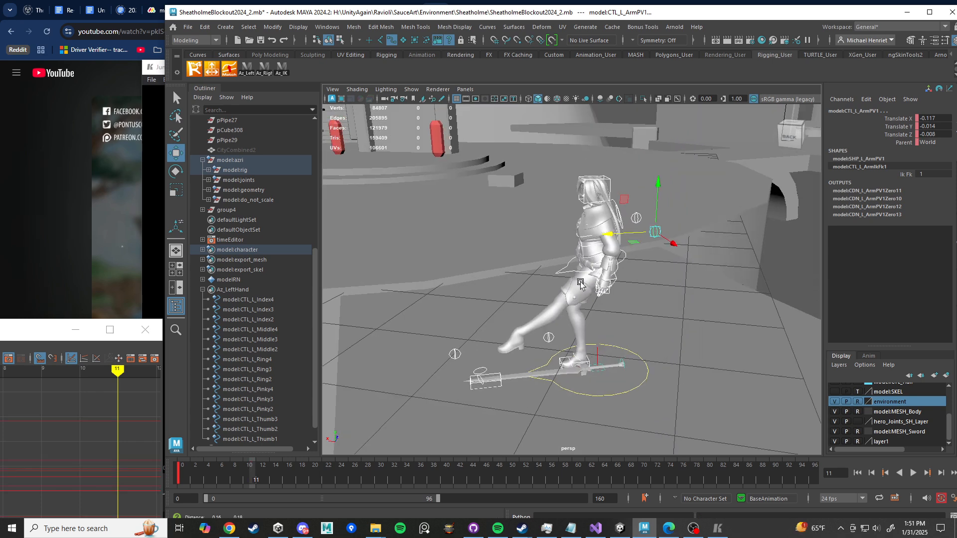
scroll(568, 286, up, 4)
alt+drag(568, 286, 596, 264)
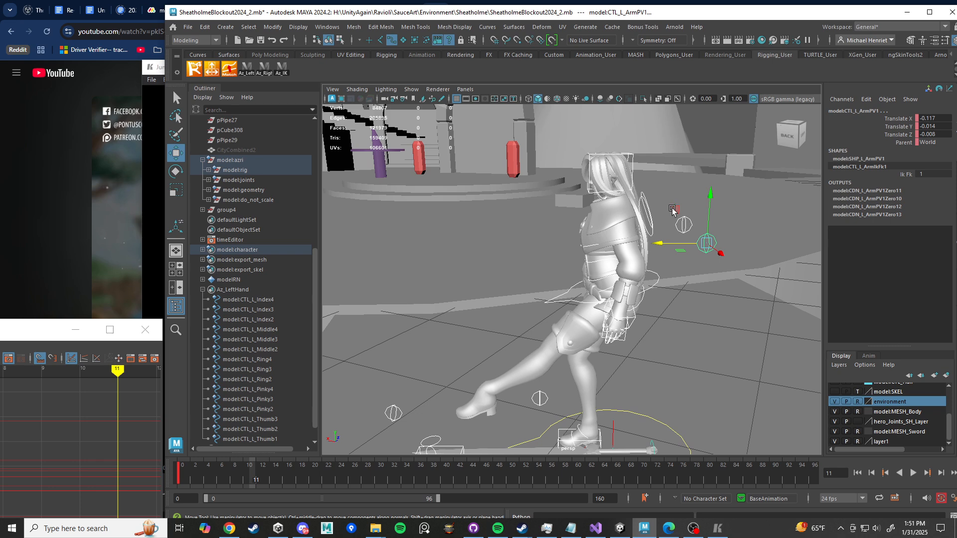
Step: Set the Move tool's axis to World and shift the selected body and arm controls forward and slightly down between the feet
drag(673, 210, 559, 213)
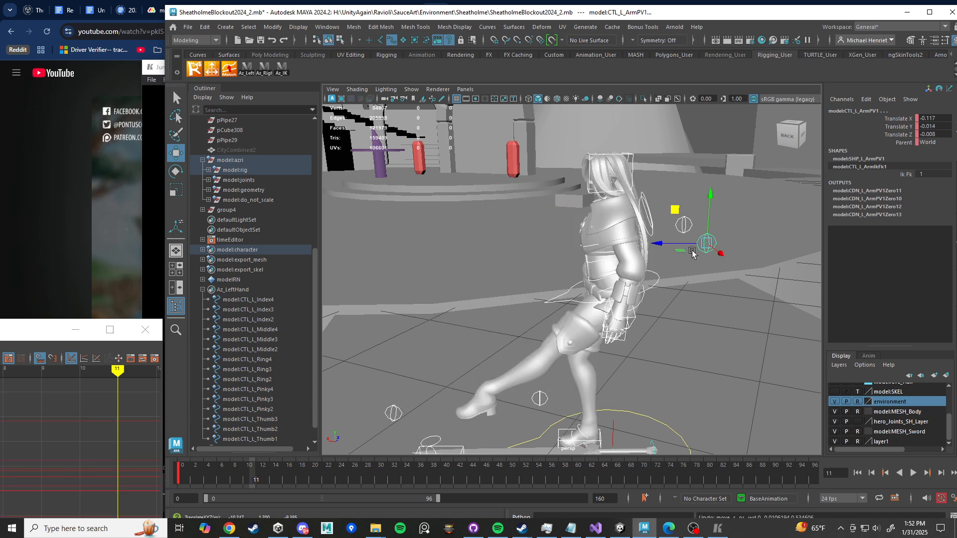
key(w)
click(687, 227)
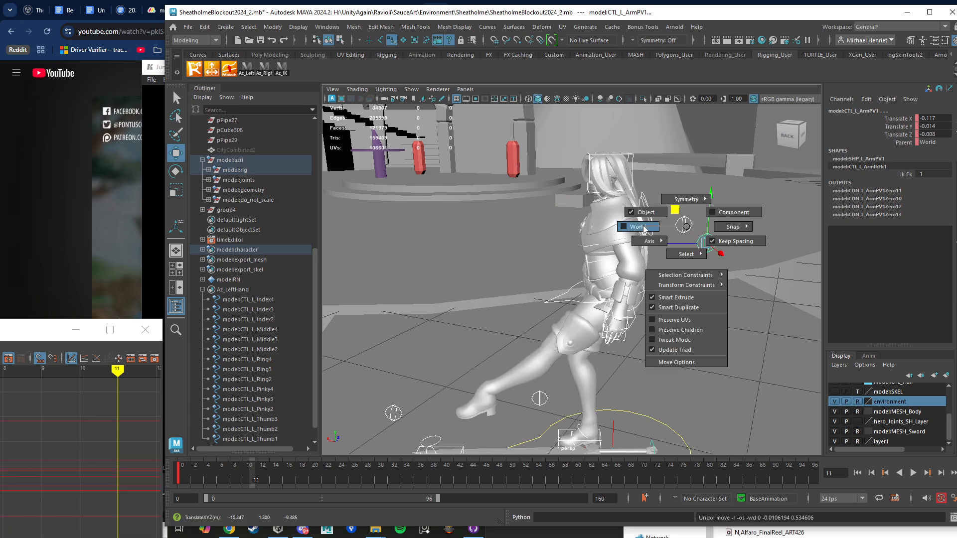
click(644, 229)
alt+drag(636, 230, 643, 317)
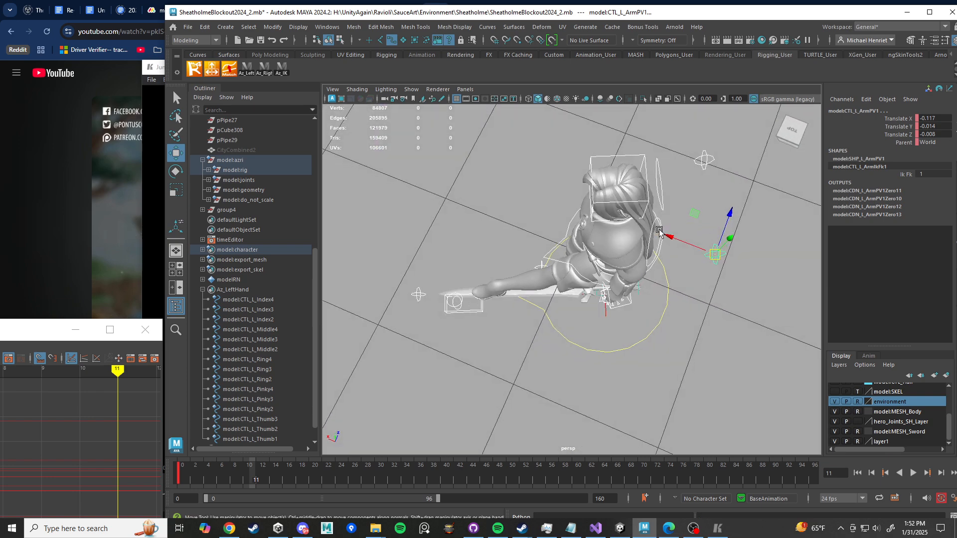
alt+drag(659, 232, 604, 183)
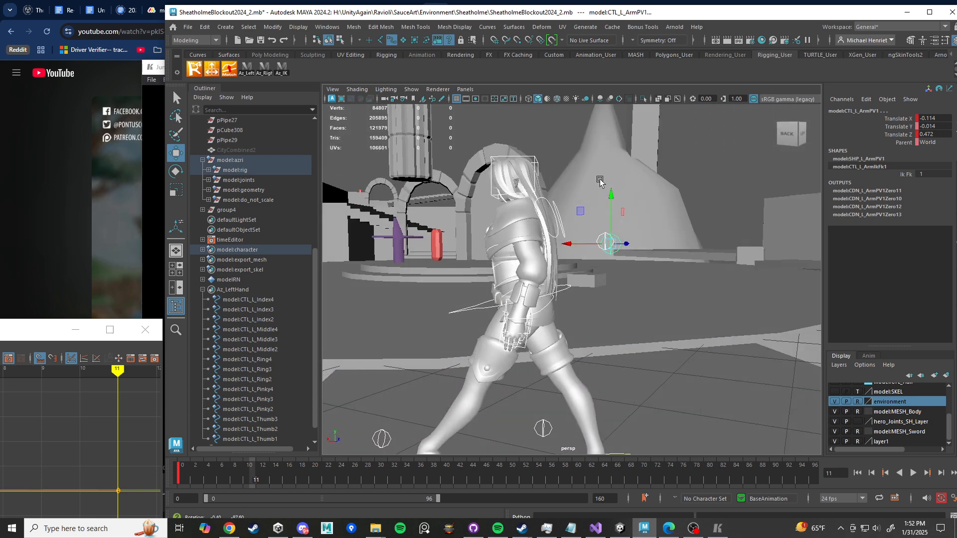
alt+drag(612, 254, 582, 255)
scroll(599, 292, down, 5)
scroll(598, 289, up, 6)
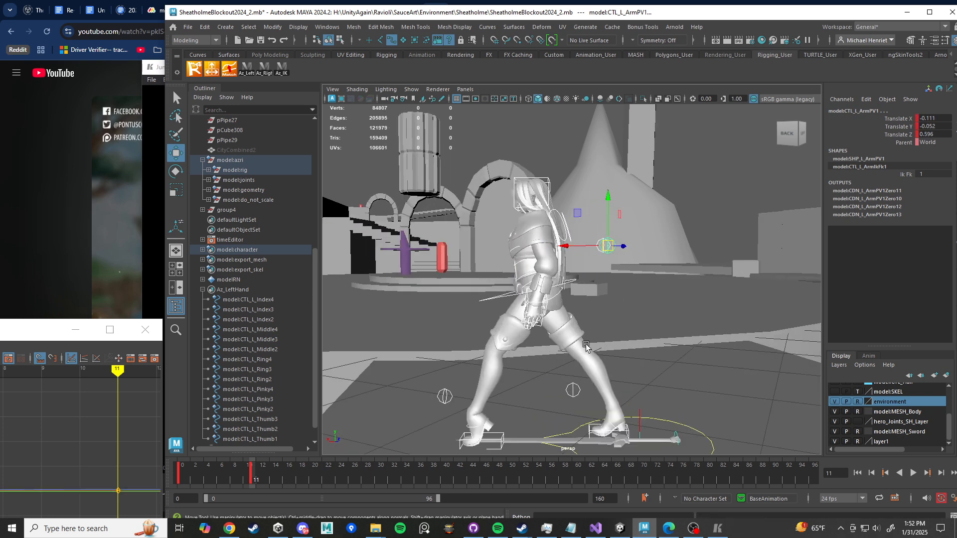
alt+middle_drag(593, 274, 587, 291)
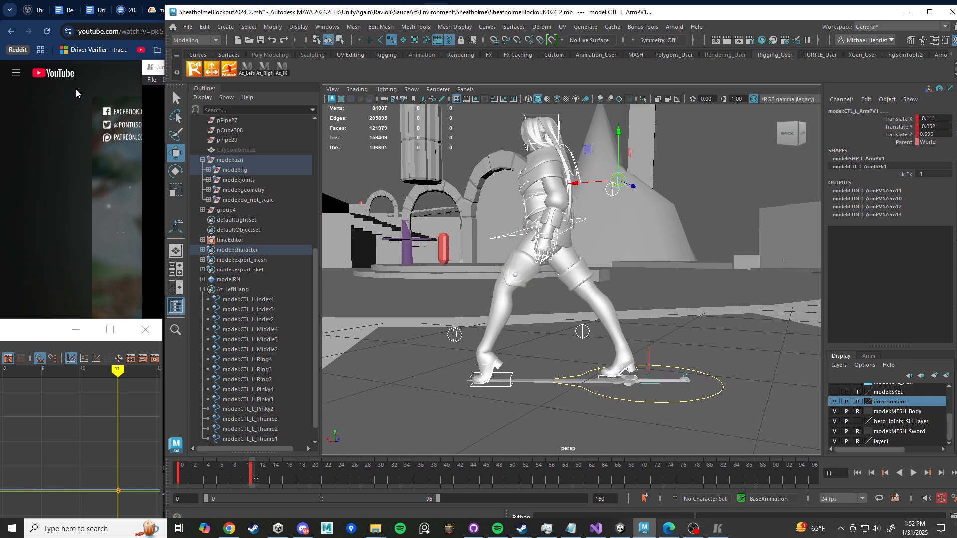
Step: Shrink the reference video window, place it beside the character viewport and return to Maya
click(155, 67)
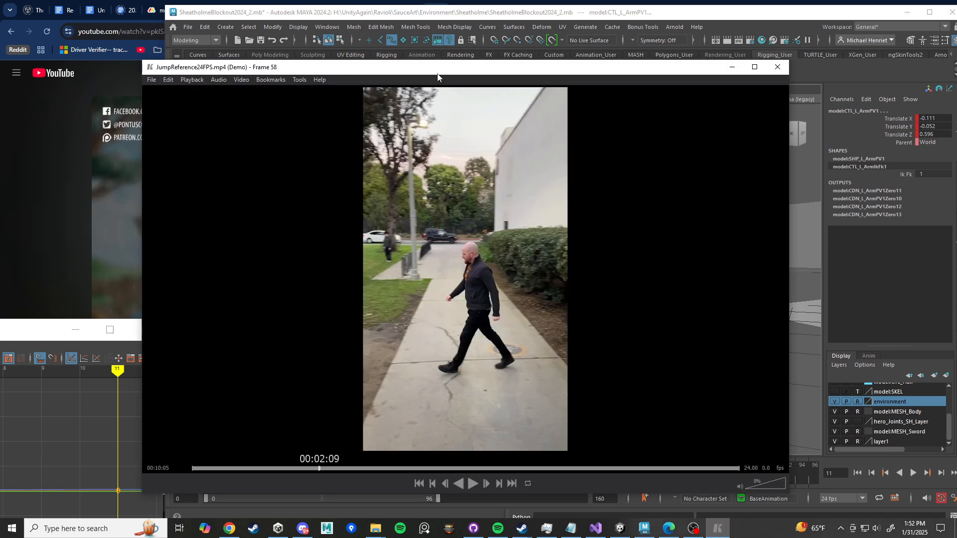
drag(742, 106, 536, 99)
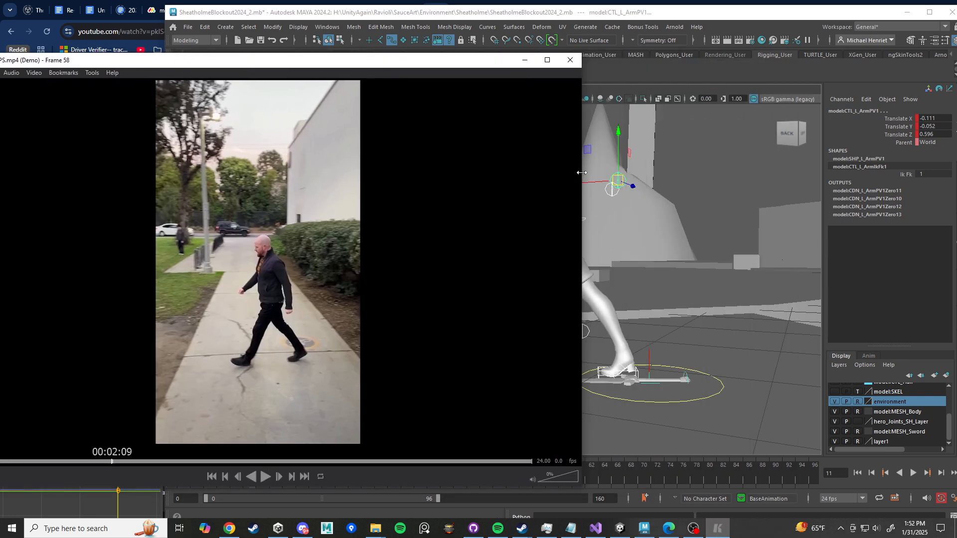
drag(582, 173, 459, 170)
drag(215, 68, 134, 23)
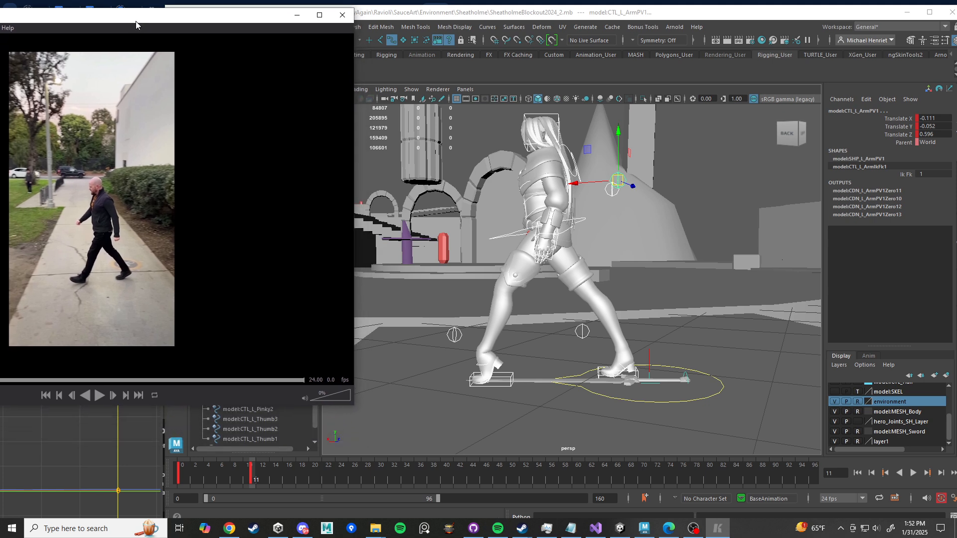
click(542, 15)
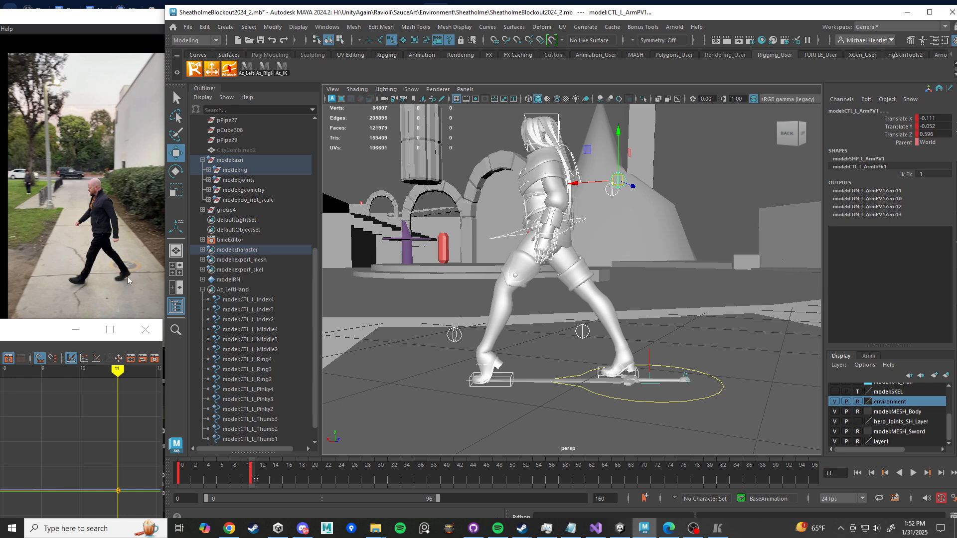
Step: Raise the right heel by rotating the right ball control about 31.6 degrees in X and key it at frame 11
scroll(631, 368, up, 5)
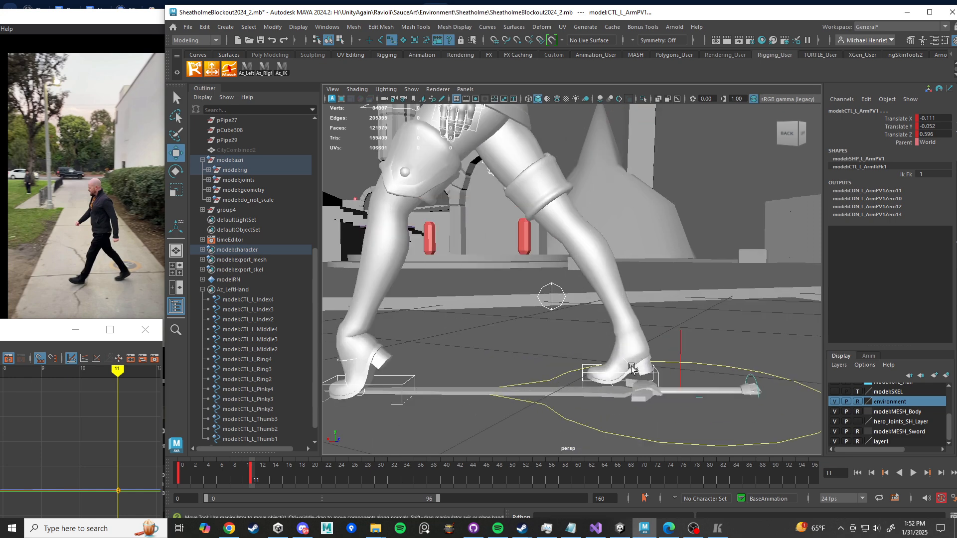
click(631, 368)
key(e)
drag(624, 339, 599, 330)
key(s)
key(w)
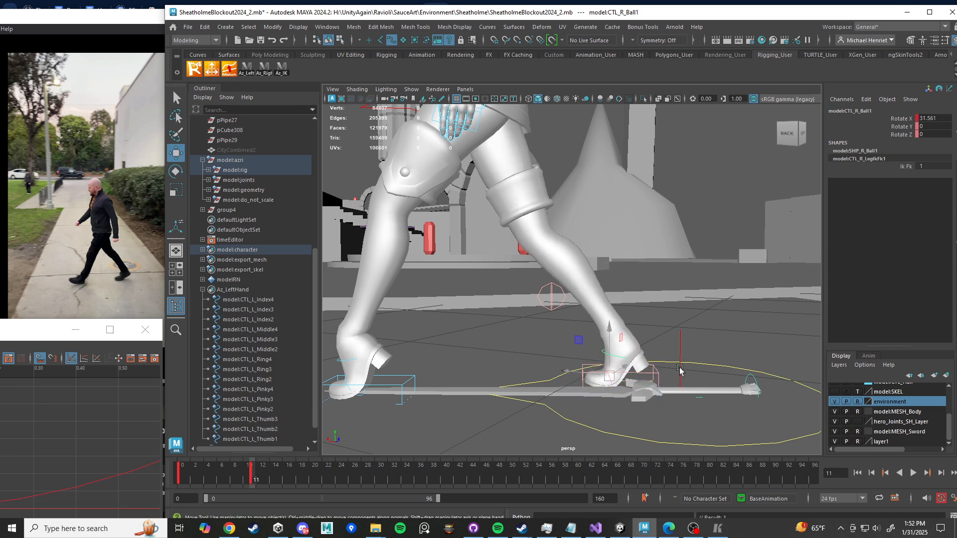
Step: Adjust the right foot IK control's Foot Roll to about -8.2
click(653, 375)
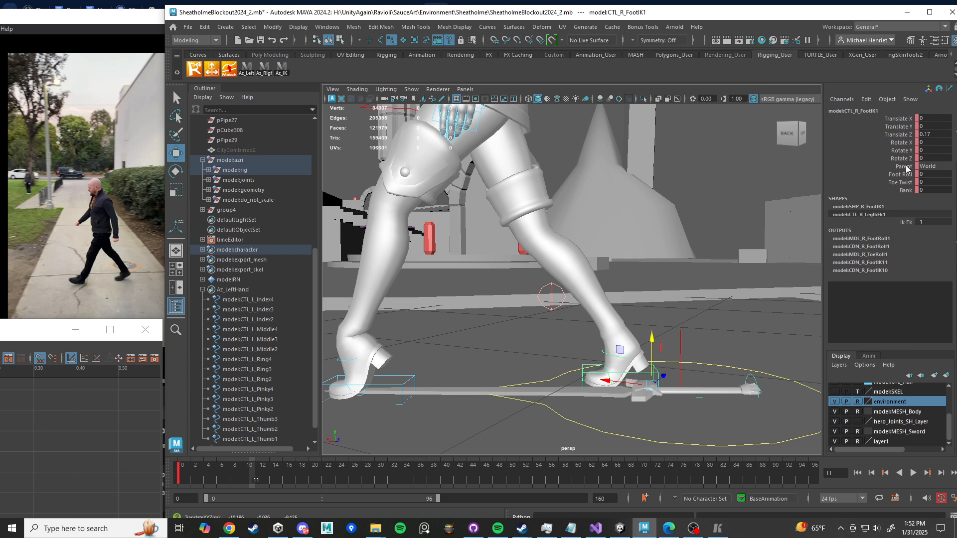
click(900, 174)
middle_drag(693, 229, 651, 233)
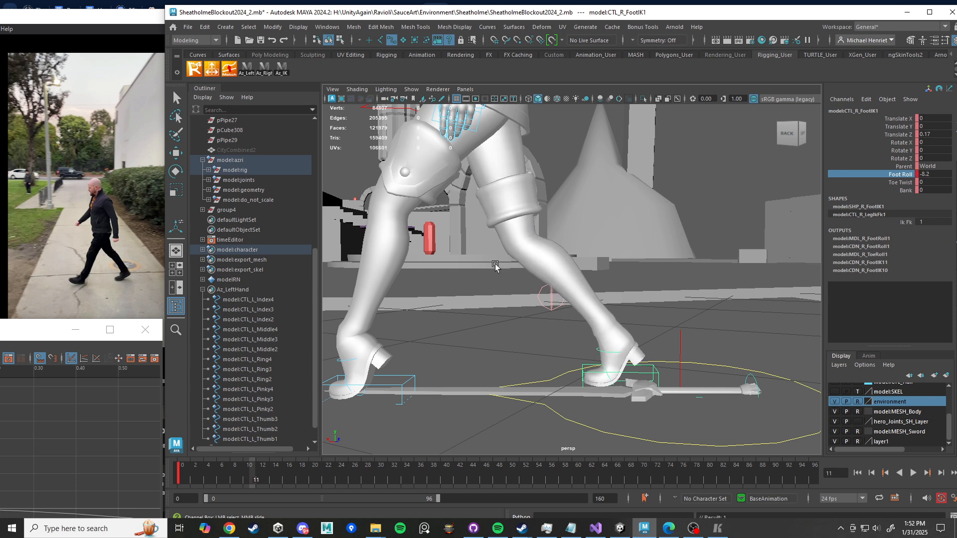
Step: Flatten the left foot by setting its Foot Roll to 0 and the left ball control's Rotate X to 0
click(412, 382)
key(w)
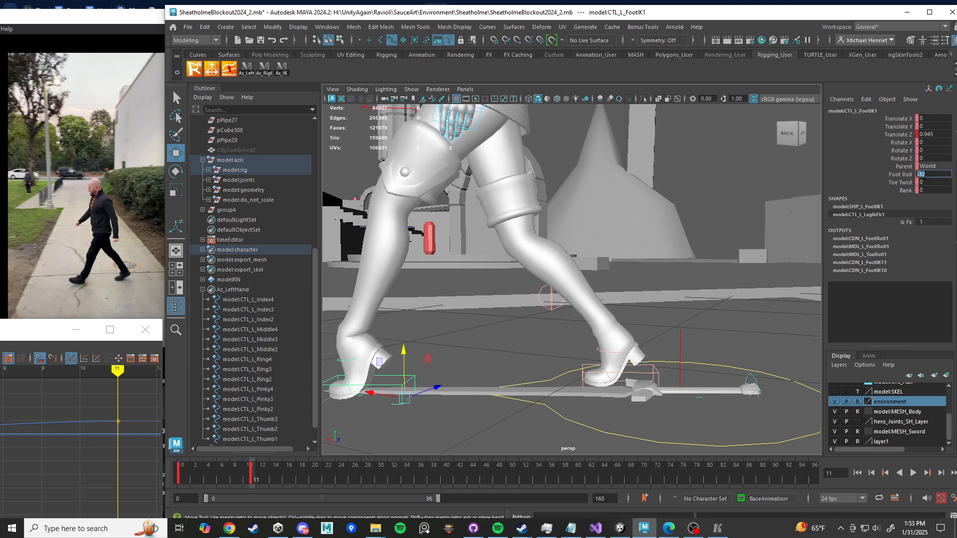
key(Return)
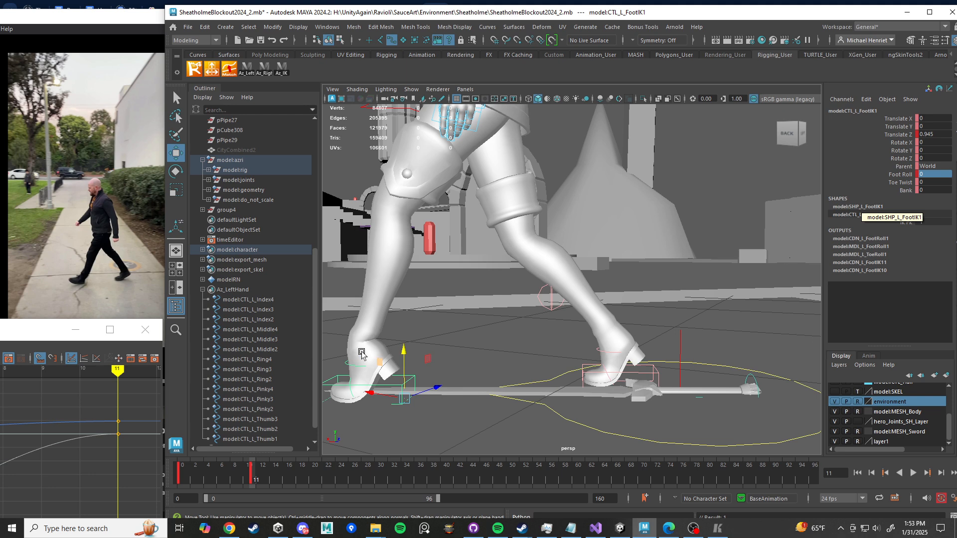
click(345, 364)
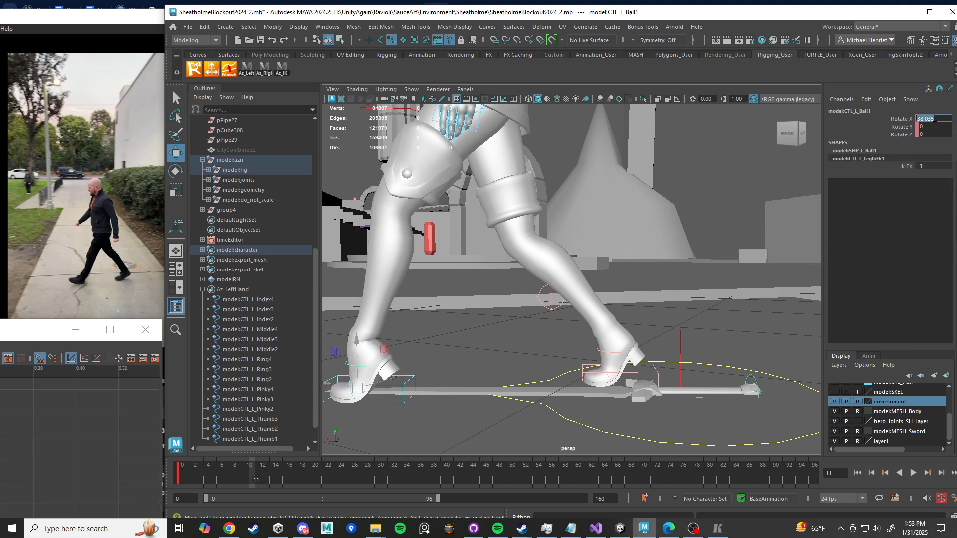
text(0)
key(Return)
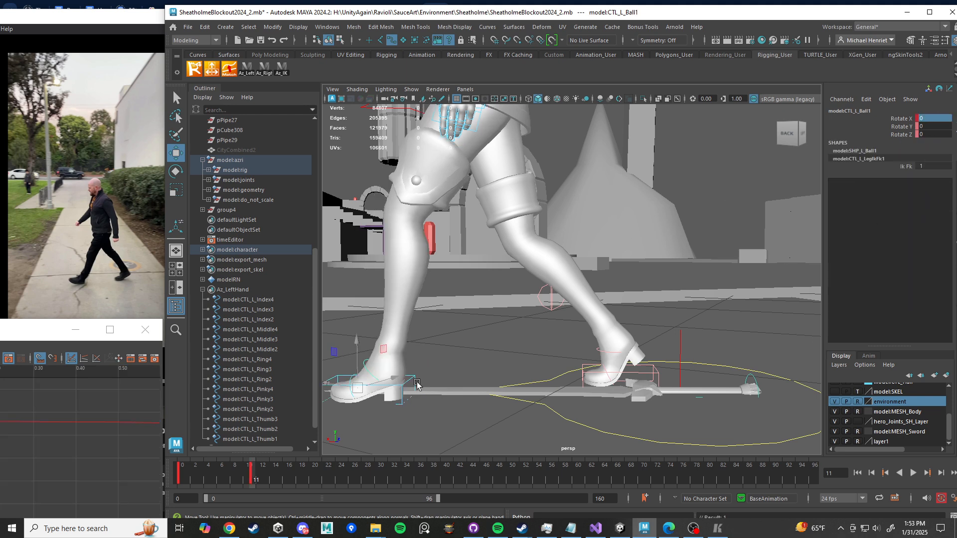
Step: Raise the left foot's toes by adjusting its Foot Roll to about 14.4 for the heel contact
click(413, 380)
click(900, 175)
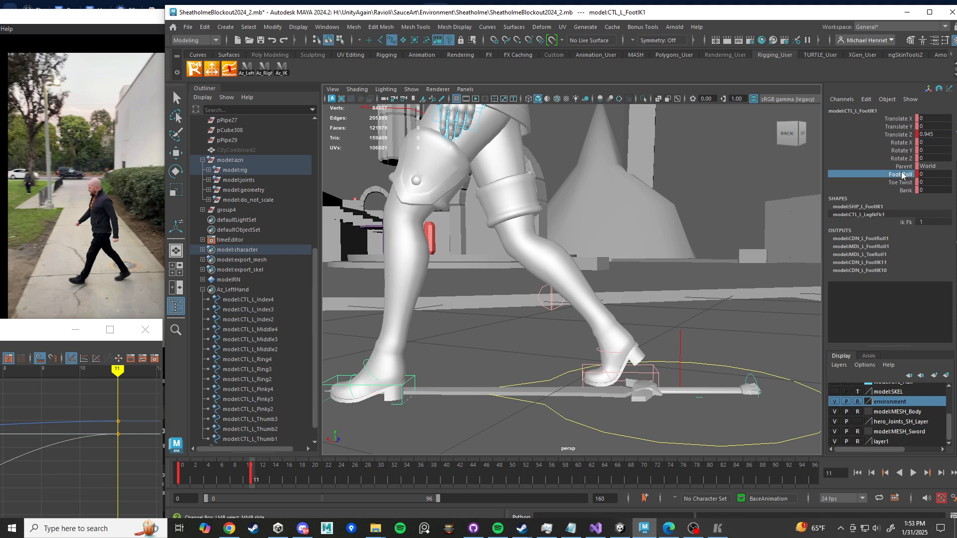
middle_drag(612, 307, 661, 296)
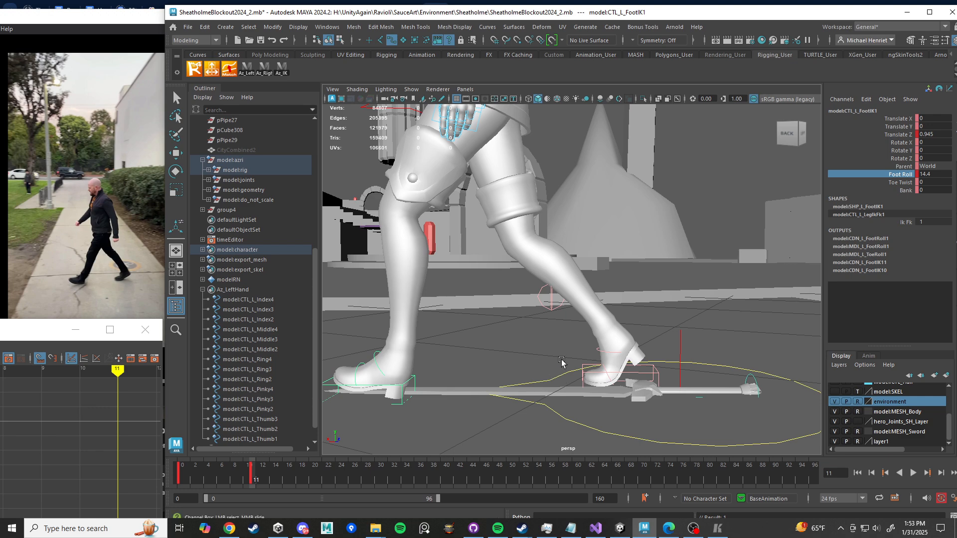
Step: Shift the root, hand IK and arm pole vector controls together, bringing the root to about 0.002, -0.062, 0.585 at frame 11
scroll(598, 343, down, 3)
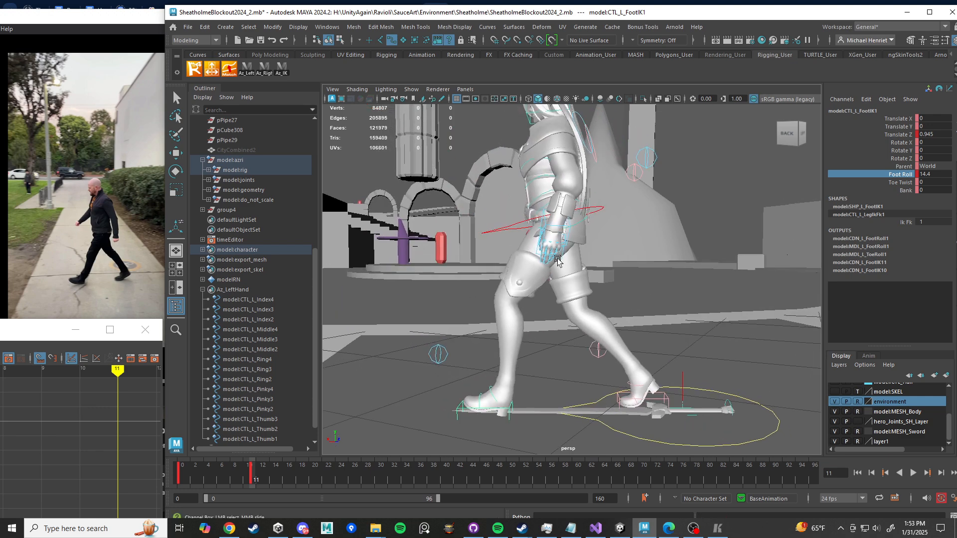
alt+drag(558, 261, 609, 222)
click(596, 206)
key(w)
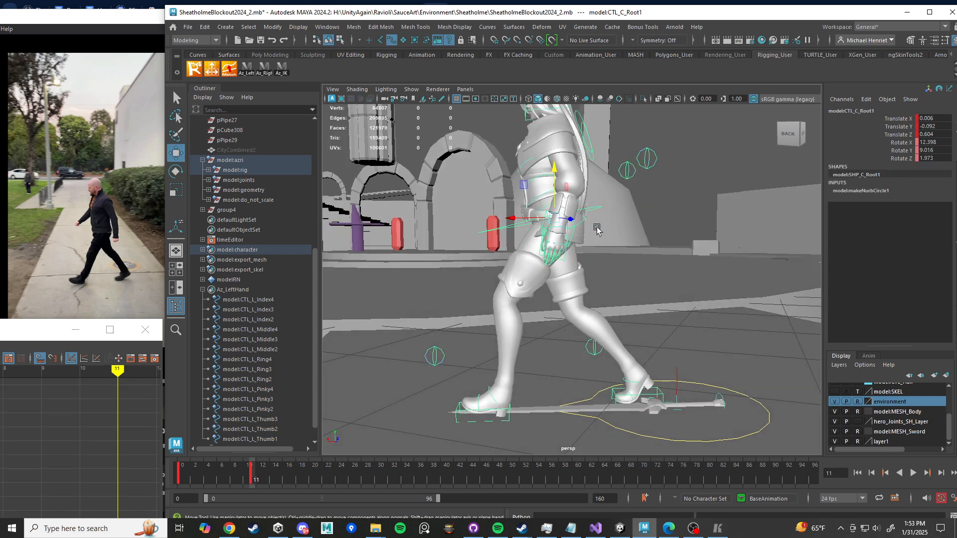
click(573, 231)
alt+drag(573, 232, 585, 231)
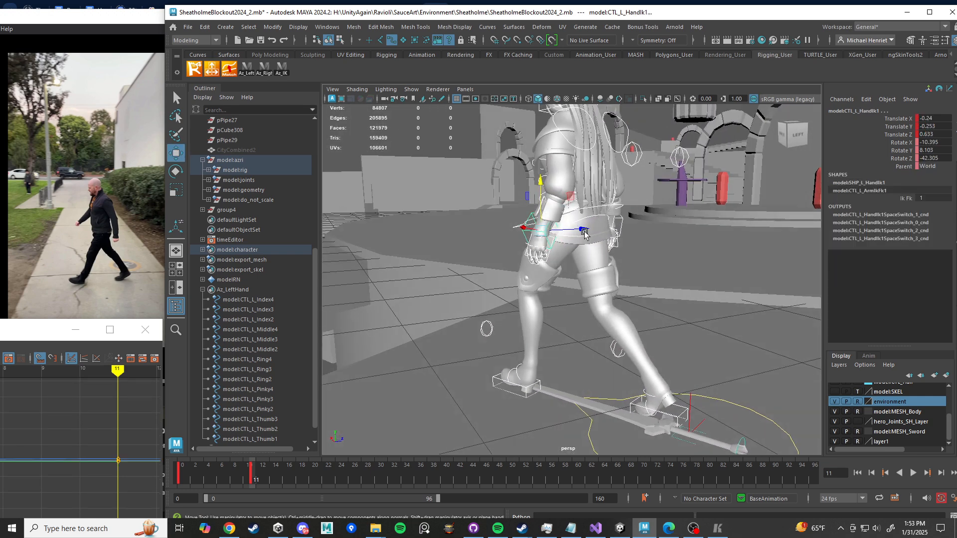
click(623, 221)
alt+drag(629, 211, 654, 152)
click(666, 170)
click(641, 154)
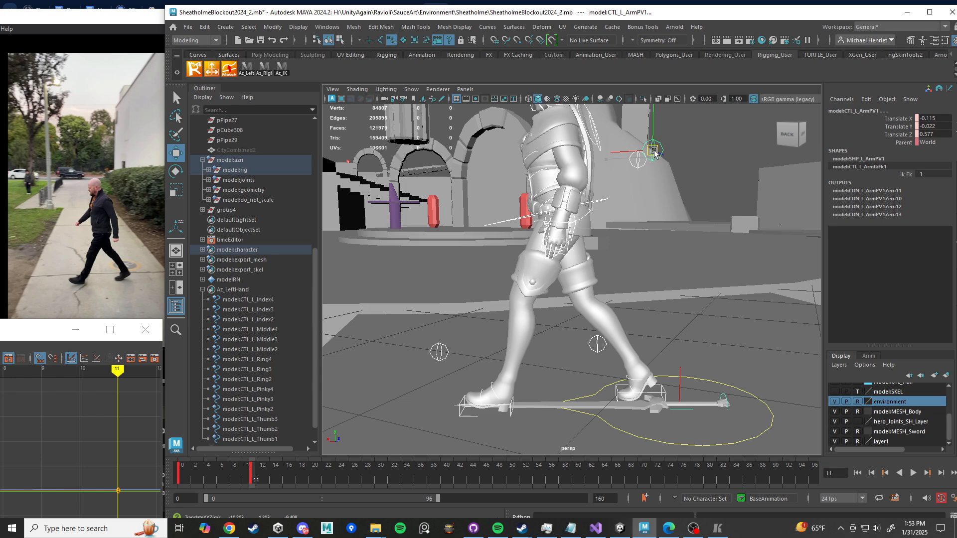
Step: Turn the hips for the opposite contact pose by rotating the root control to about X 12.35, Y -5.98, Z -1.77
scroll(592, 242, up, 3)
alt+middle_drag(572, 218, 566, 253)
alt+drag(566, 253, 654, 265)
alt+middle_drag(654, 265, 655, 287)
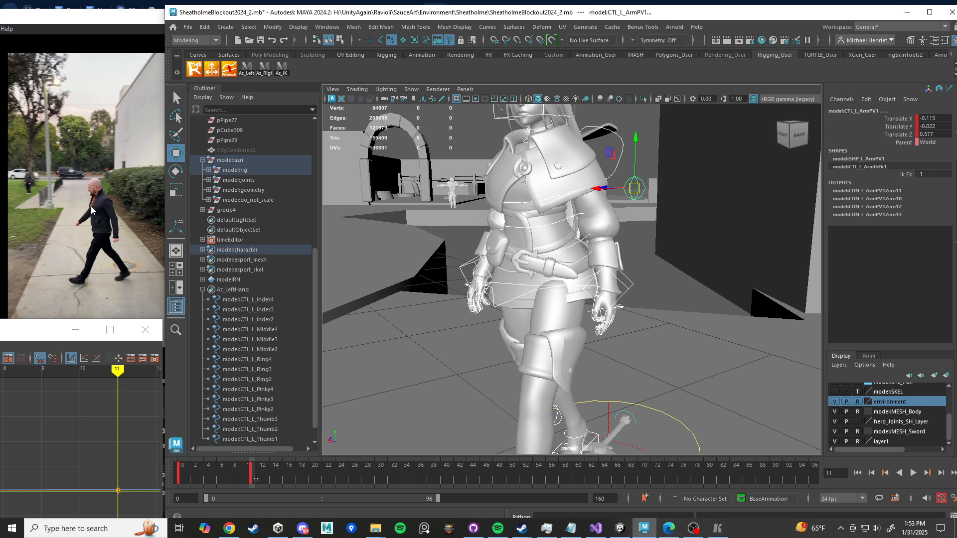
alt+drag(497, 320, 529, 331)
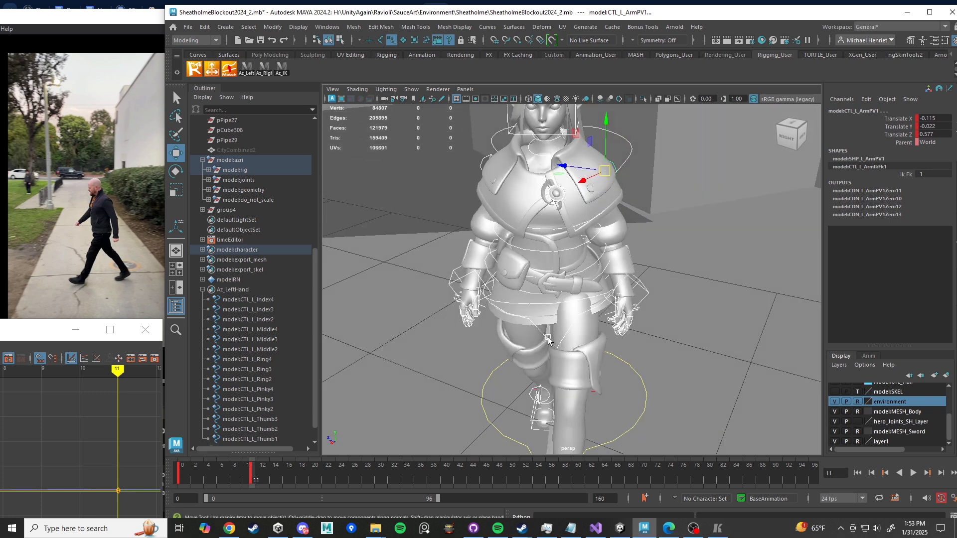
click(547, 340)
scroll(539, 294, up, 5)
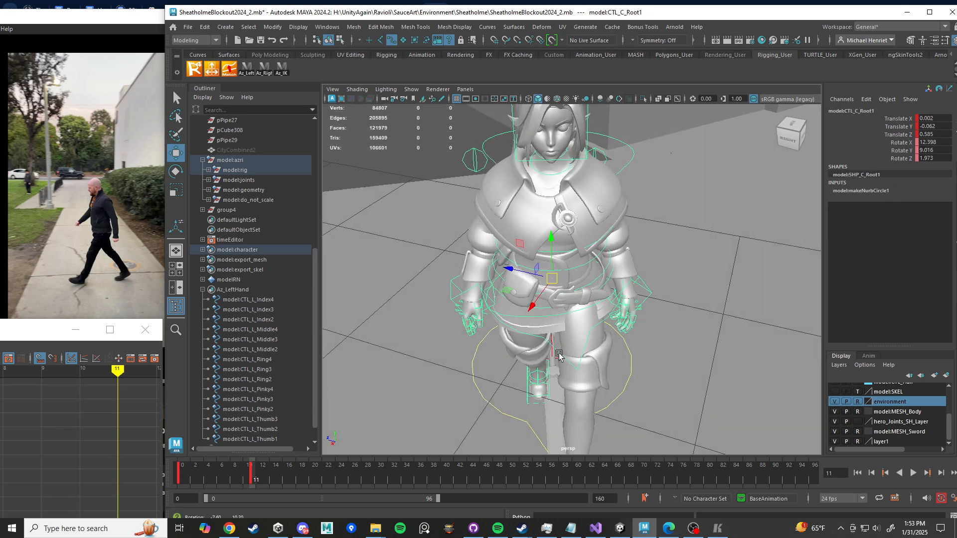
key(e)
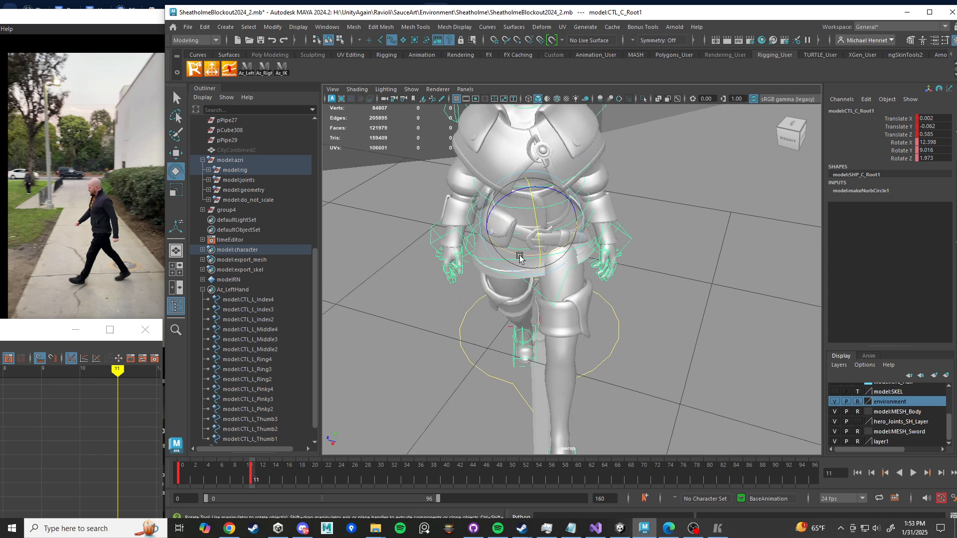
drag(519, 257, 502, 253)
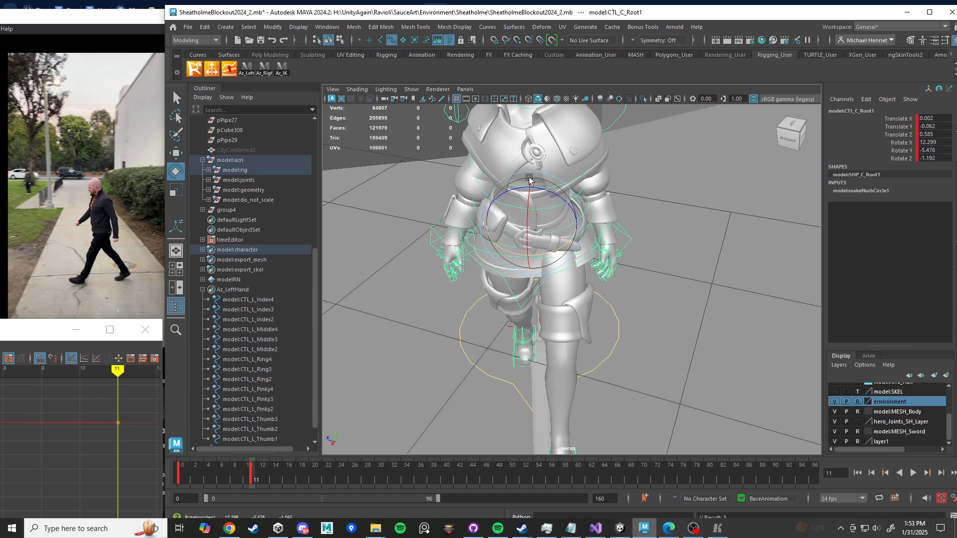
drag(544, 191, 546, 193)
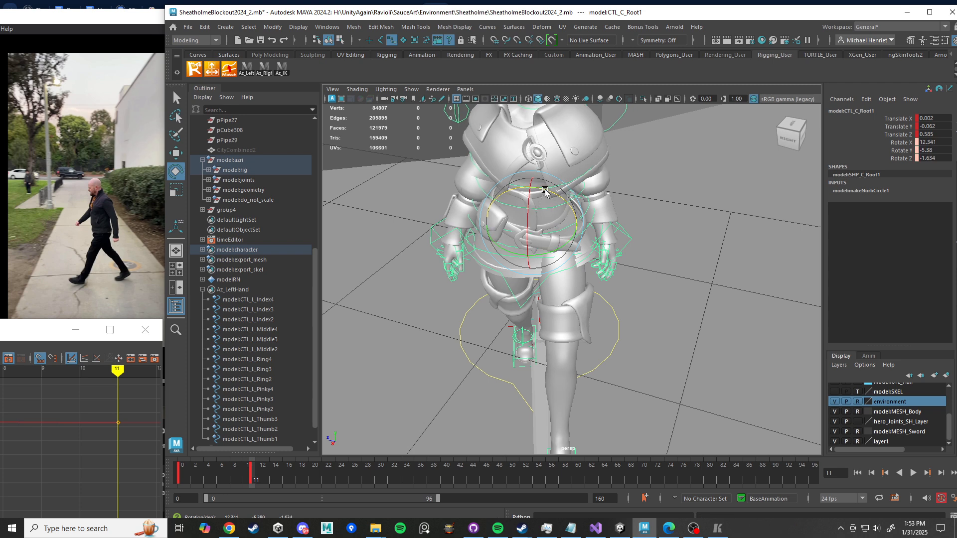
alt+middle_drag(566, 201, 574, 251)
scroll(584, 251, up, 3)
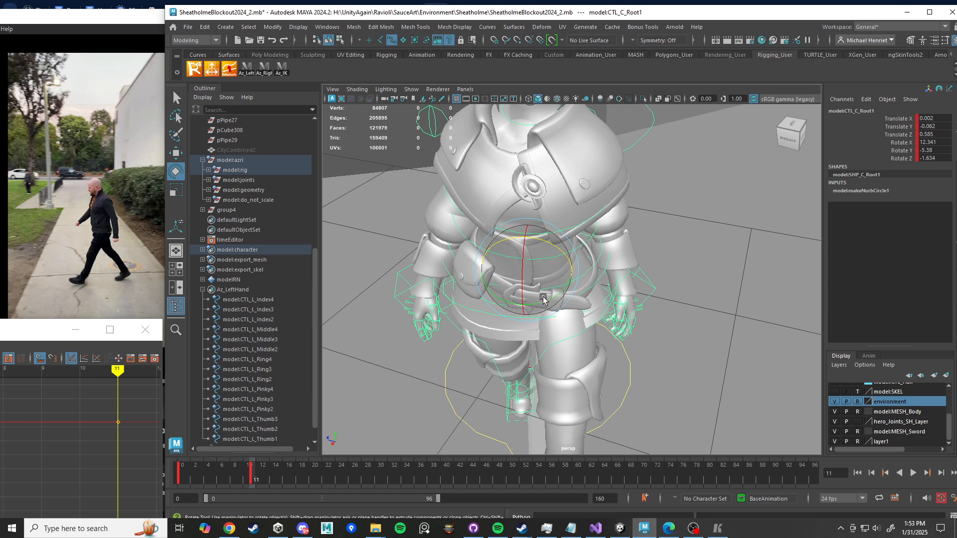
drag(540, 301, 484, 249)
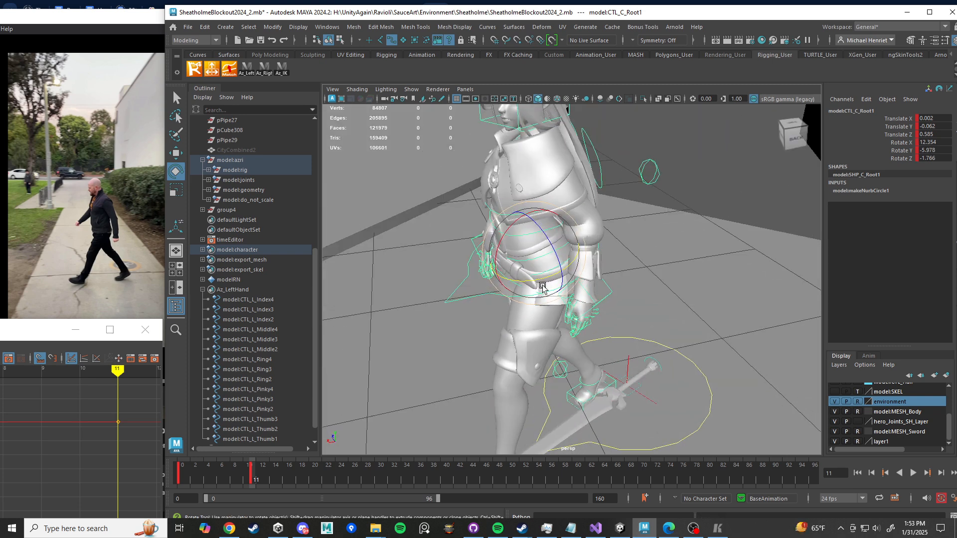
Step: Counter-twist the torso with the spine FK controls, bringing the SpineFK4 control to about 9.2 in Rotate Y
key(w)
click(516, 235)
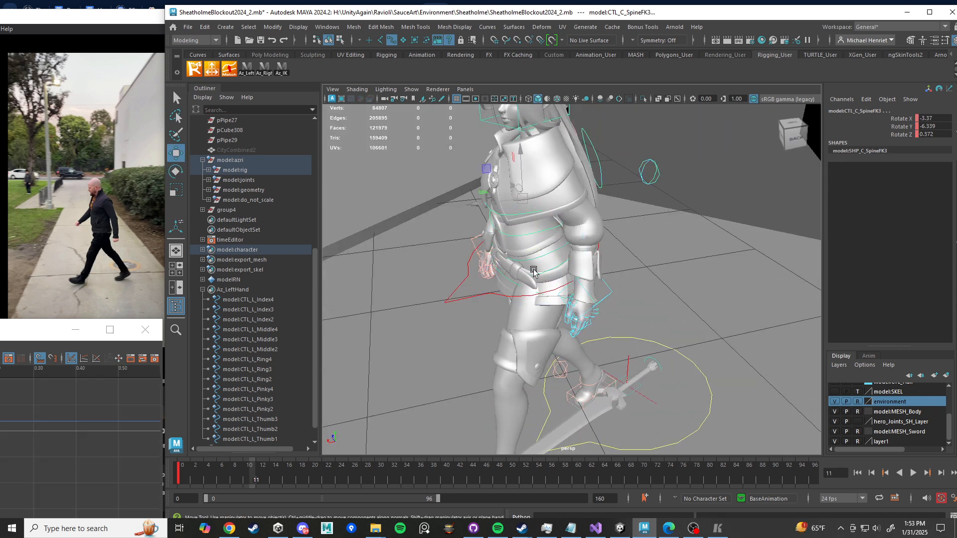
alt+drag(547, 273, 565, 188)
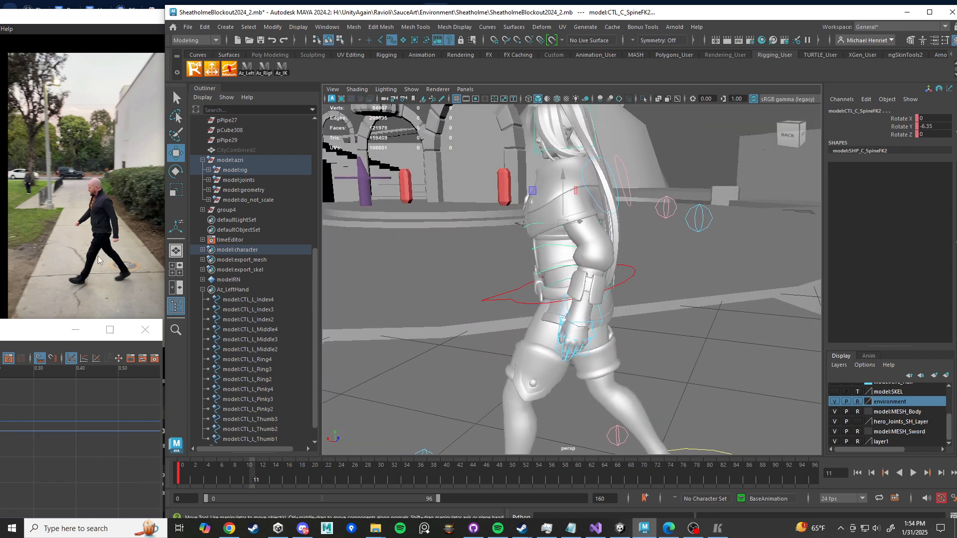
key(e)
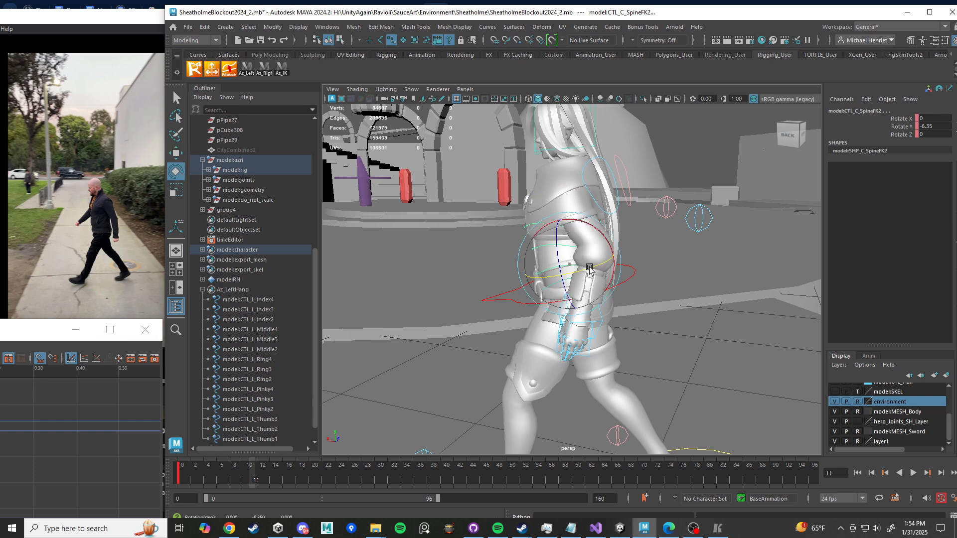
drag(591, 268, 561, 267)
key(w)
click(556, 257)
click(582, 251)
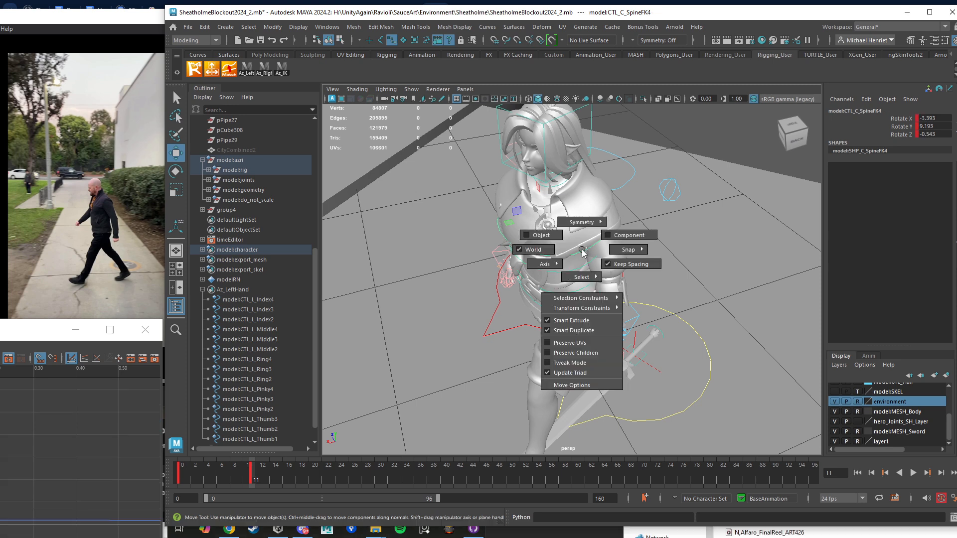
Step: Twist the lower spine by rotating the SpineFK2 control to about 11.2 in Y
alt+drag(582, 251, 583, 307)
alt+drag(565, 266, 532, 275)
click(584, 292)
key(e)
key(w)
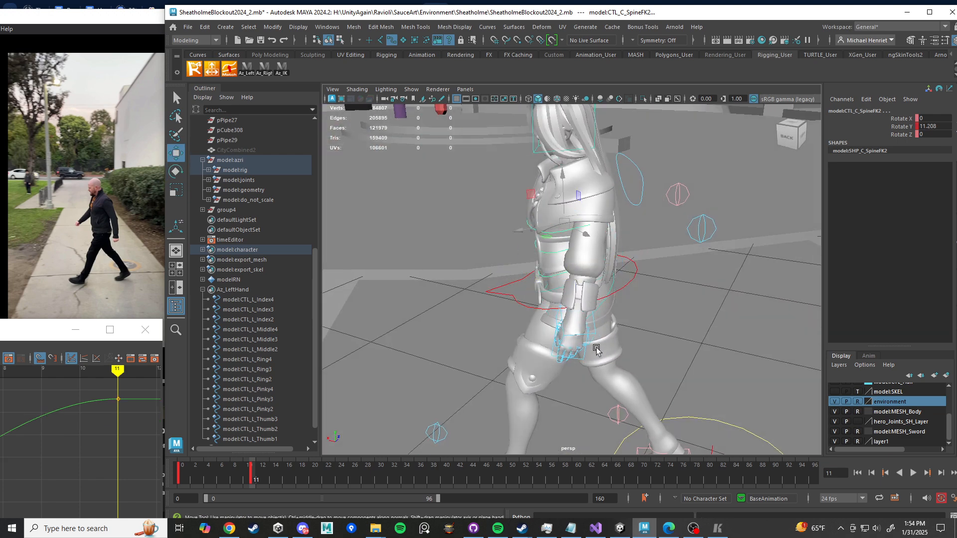
Step: Swing the left arm back by moving the left hand IK control to about -0.253, -0.196, 0.441
click(597, 337)
alt+drag(597, 337, 561, 317)
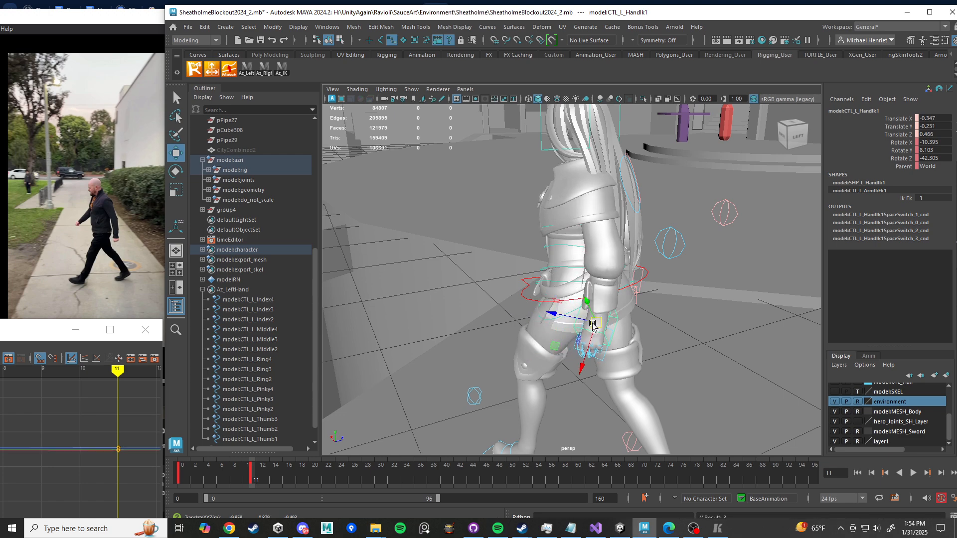
alt+drag(592, 325, 628, 291)
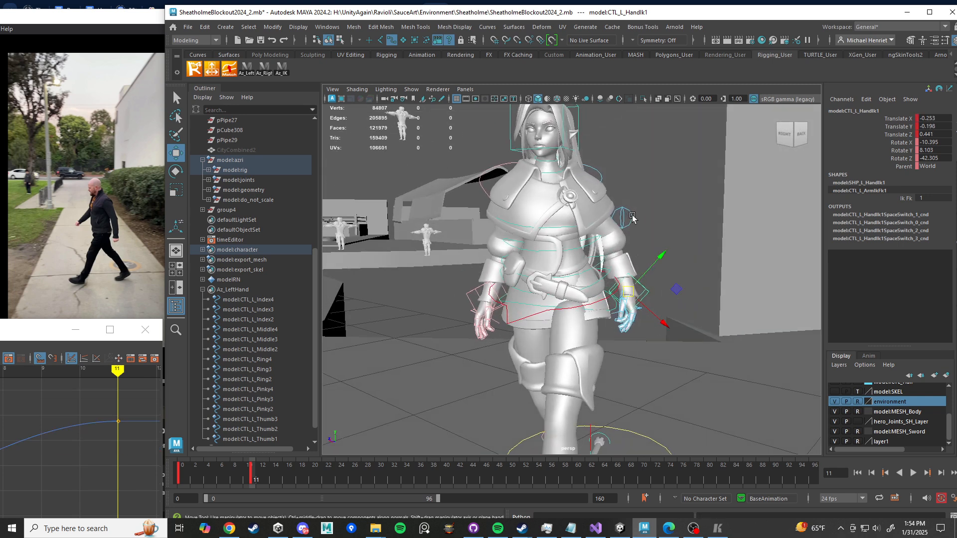
Step: Adjust the left arm's pole vector and rotate the left clavicle control to about X 2.9, Y 12.5, Z -0.36
click(631, 217)
alt+drag(631, 218, 624, 237)
click(611, 180)
key(e)
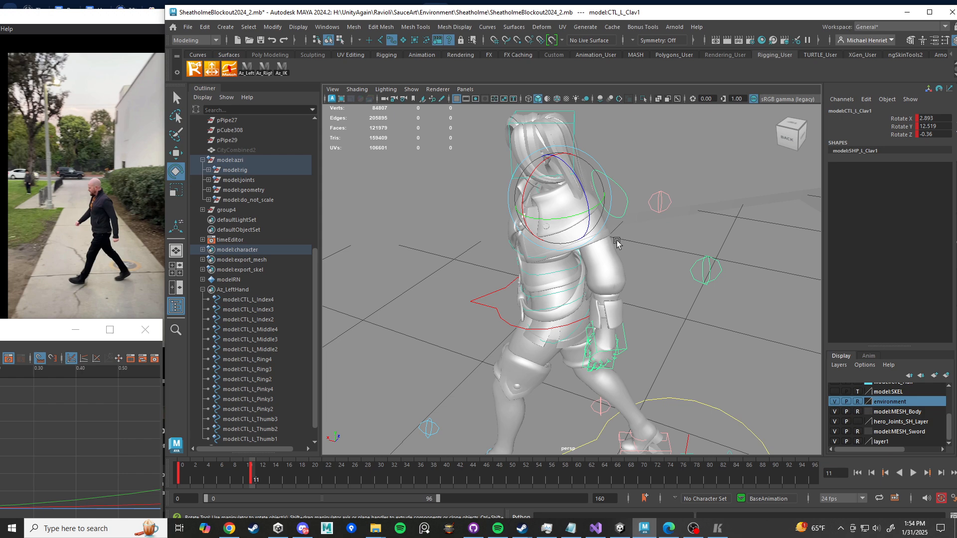
Step: Swing the right hand IK control forward to about 0.258, -0.154, 0.927 and rotate it to about 19.1, 59.4, 29.9
alt+drag(601, 233, 502, 325)
click(724, 251)
click(581, 354)
key(w)
key(e)
key(w)
scroll(503, 325, up, 3)
alt+middle_drag(502, 325, 526, 327)
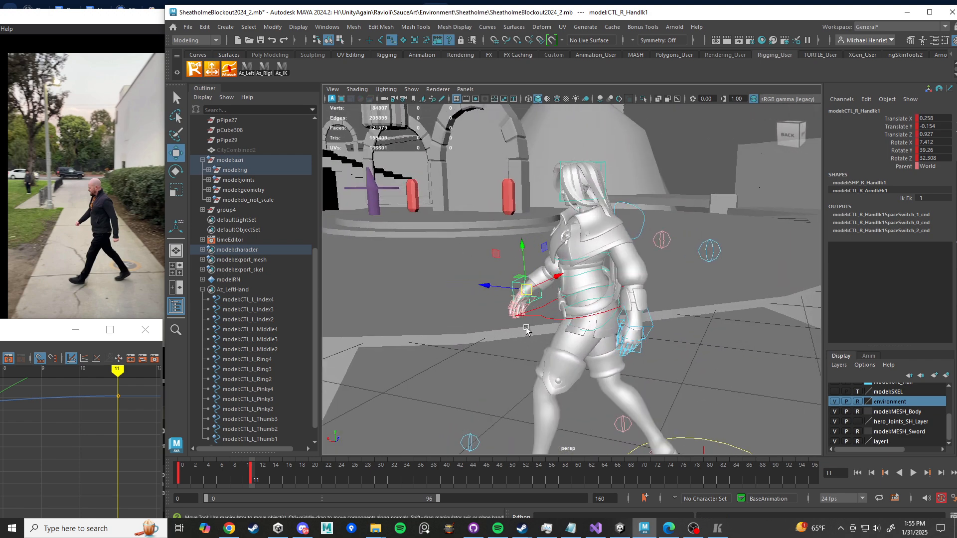
key(e)
drag(526, 305, 557, 299)
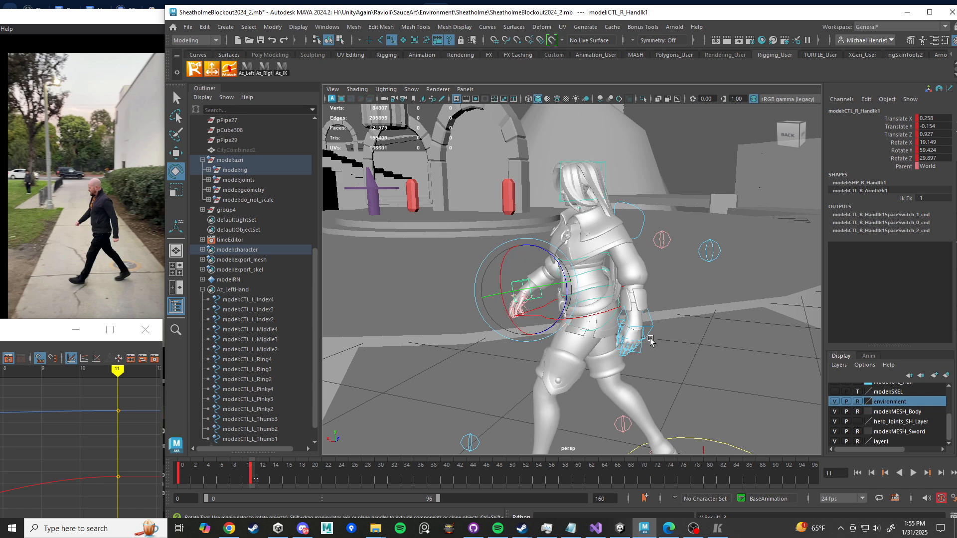
Step: Examine the whole contact pose at frame 11 from several angles and compare it with the walk reference
scroll(661, 309, up, 2)
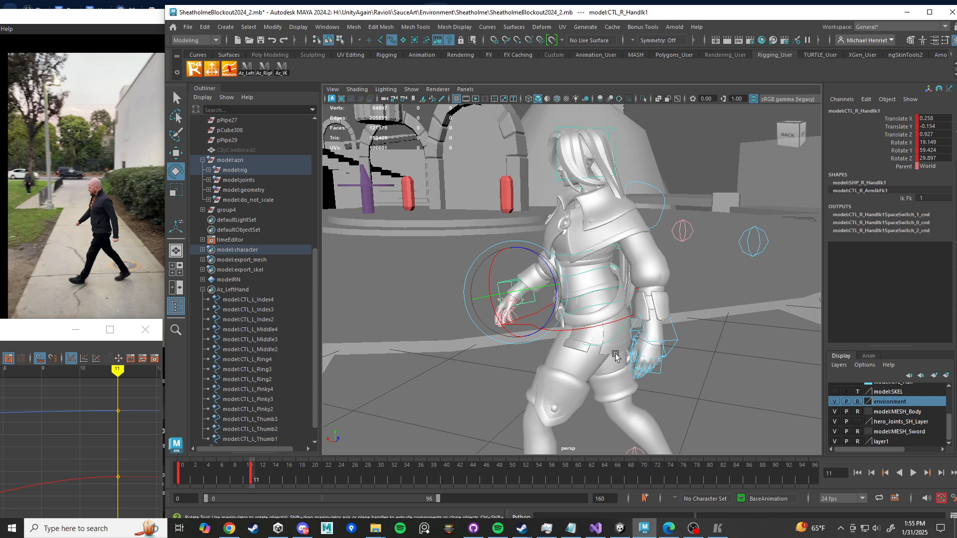
scroll(620, 337, down, 5)
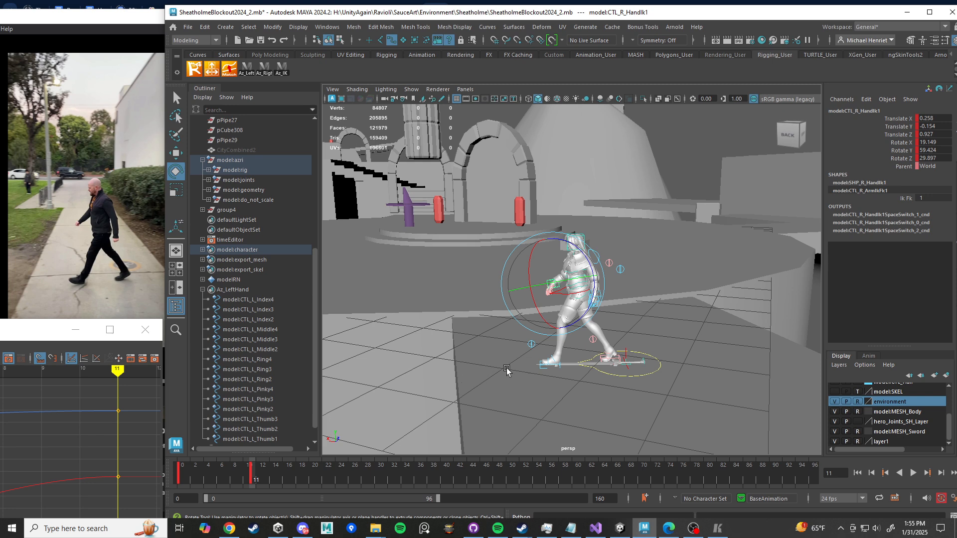
alt+drag(506, 370, 561, 373)
alt+drag(436, 353, 551, 331)
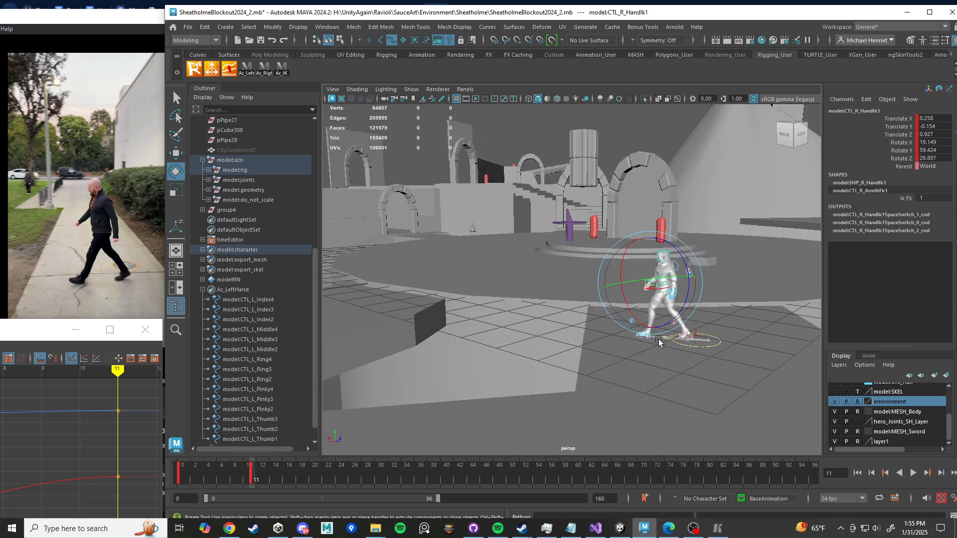
alt+drag(660, 341, 676, 342)
alt+middle_drag(676, 343, 560, 313)
scroll(586, 215, up, 8)
scroll(573, 222, down, 4)
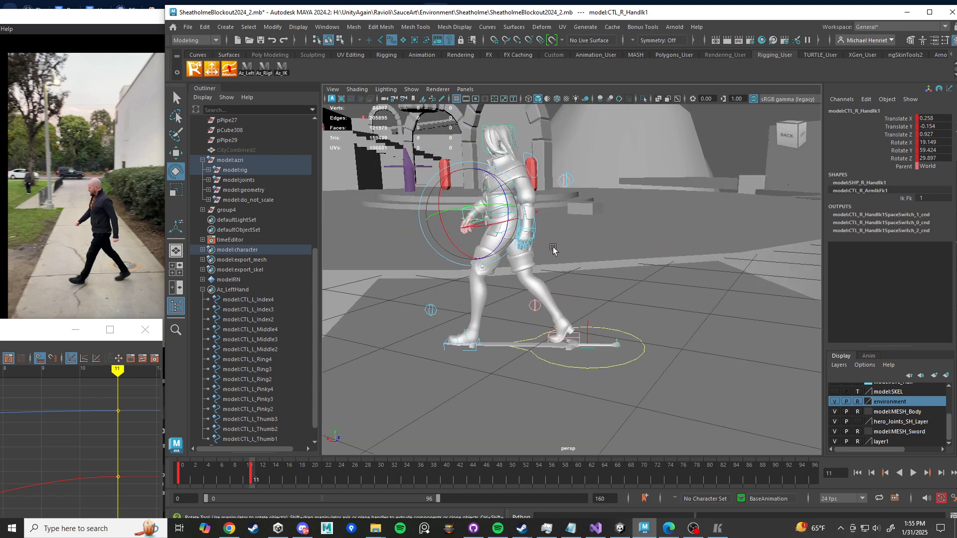
alt+middle_drag(552, 247, 658, 273)
scroll(659, 272, up, 2)
alt+middle_drag(643, 186, 622, 230)
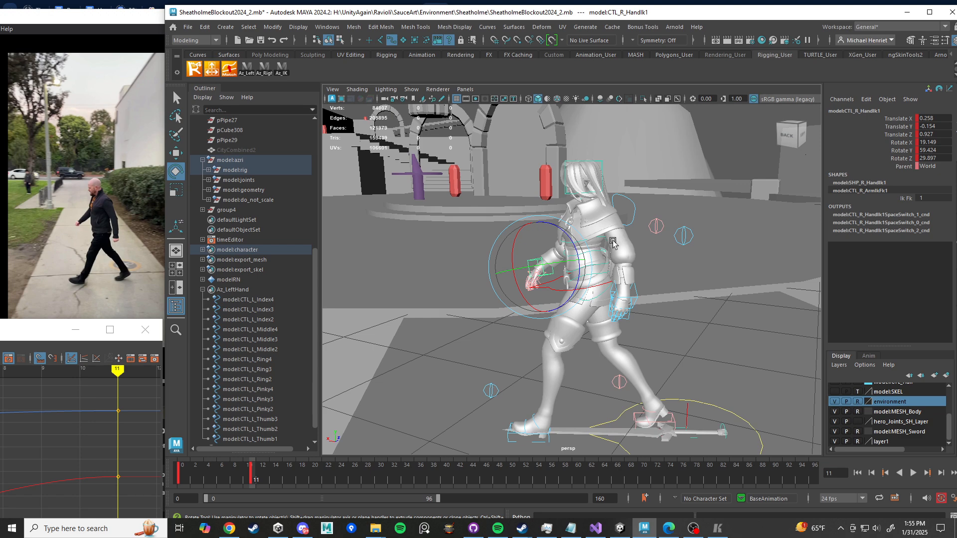
Step: Try to turn the head by rotating the upper neck control about -13.8 degrees in Y
alt+drag(571, 172, 616, 218)
click(601, 160)
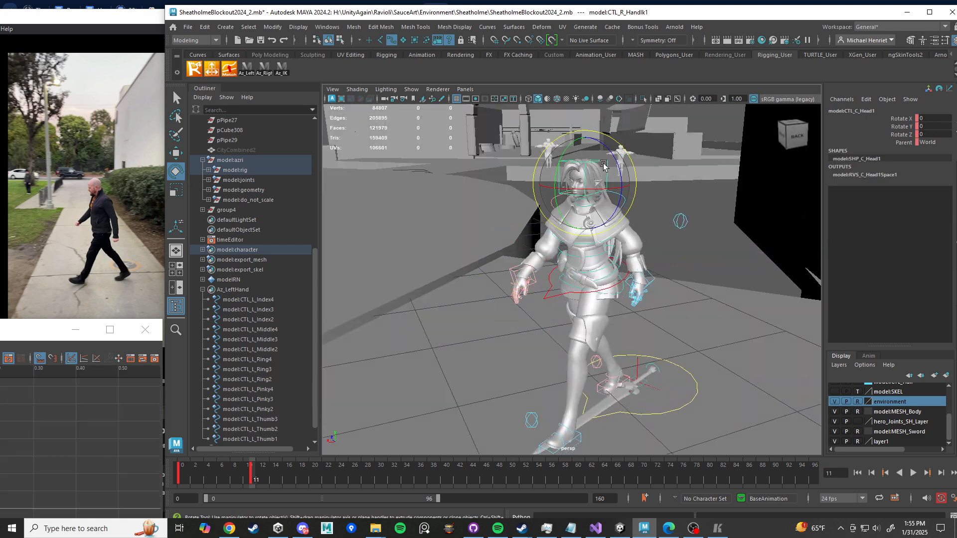
key(w)
scroll(603, 199, up, 6)
scroll(603, 232, up, 2)
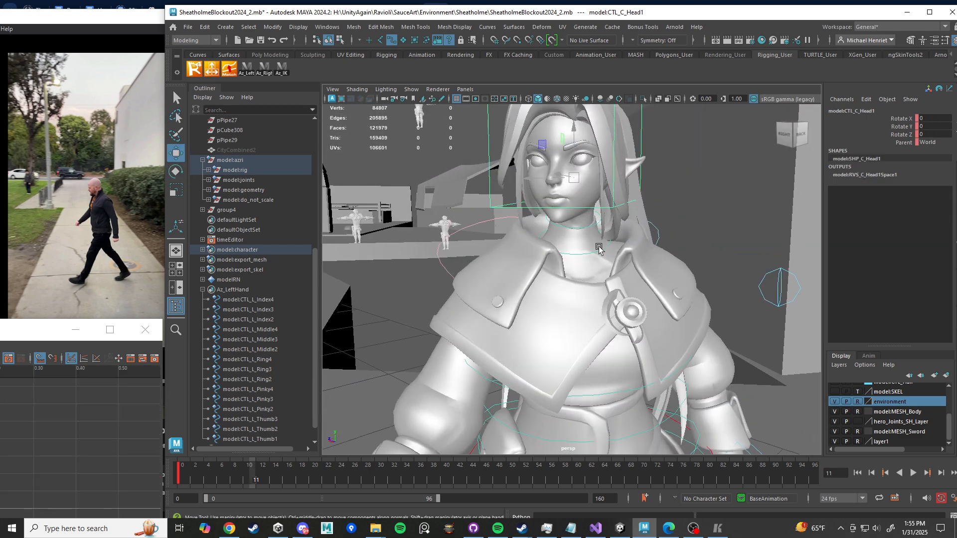
scroll(606, 200, up, 3)
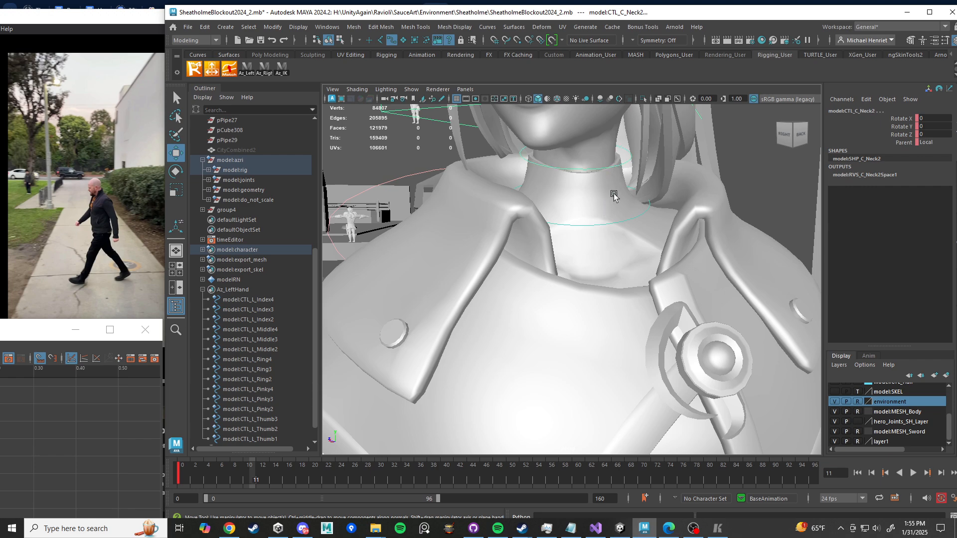
scroll(598, 209, down, 5)
click(568, 227)
key(e)
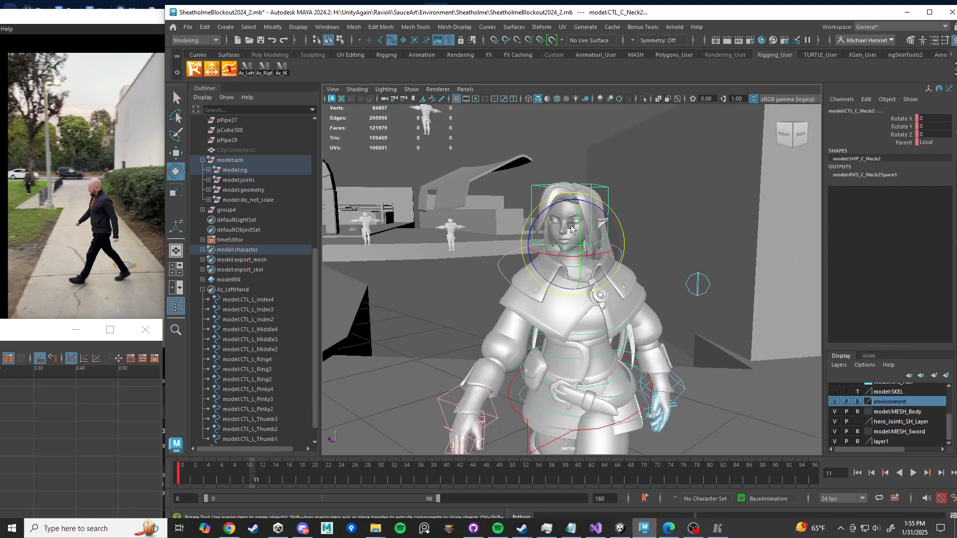
key(e)
drag(572, 226, 537, 214)
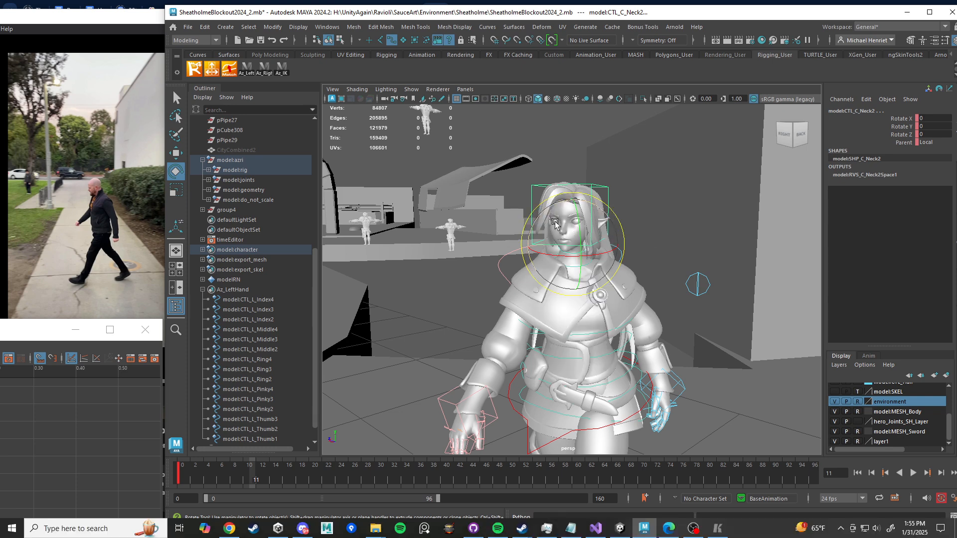
drag(581, 241, 578, 255)
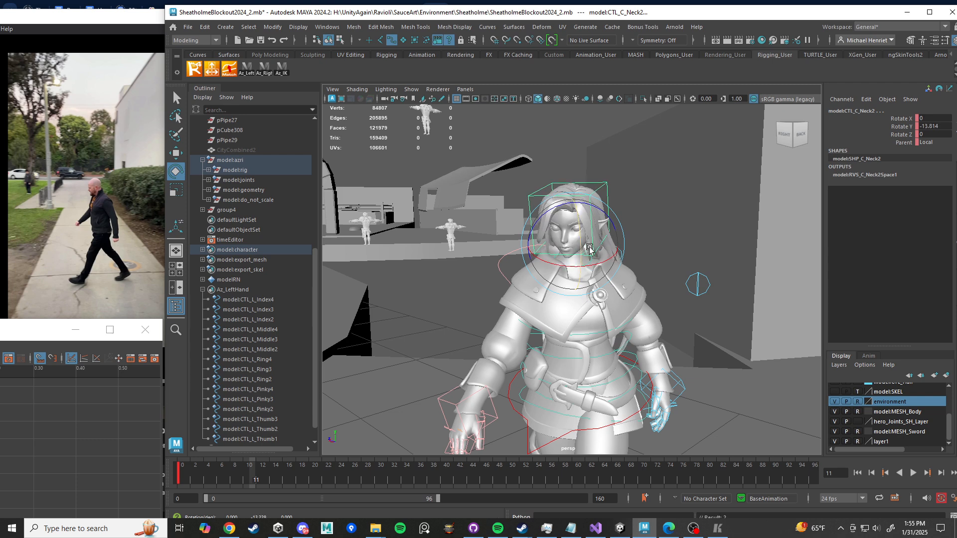
key(ctrl+z)
Step: Turn the head toward the walking direction by rotating the neck controls, including Neck1, to about -13 in Y
key(w)
scroll(583, 256, up, 4)
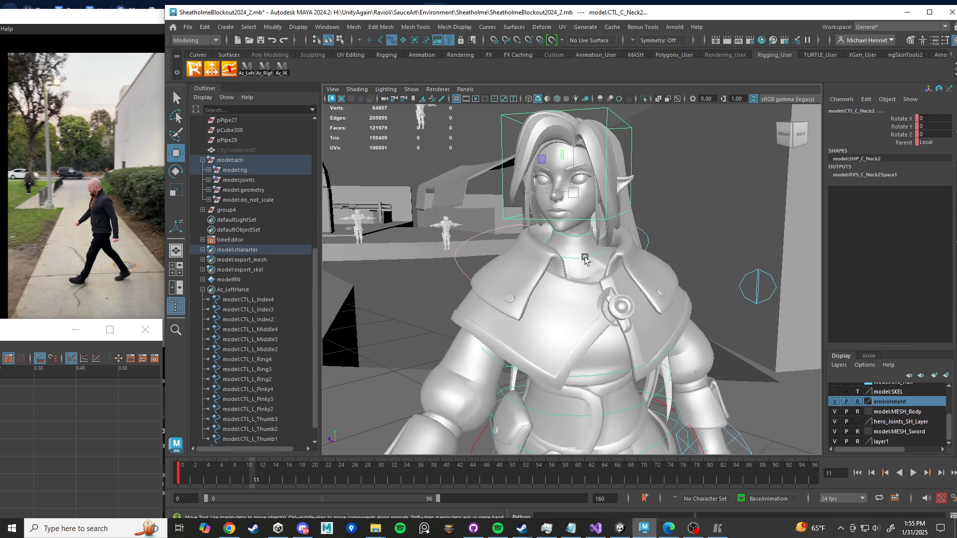
key(e)
drag(579, 228, 578, 238)
scroll(526, 245, down, 2)
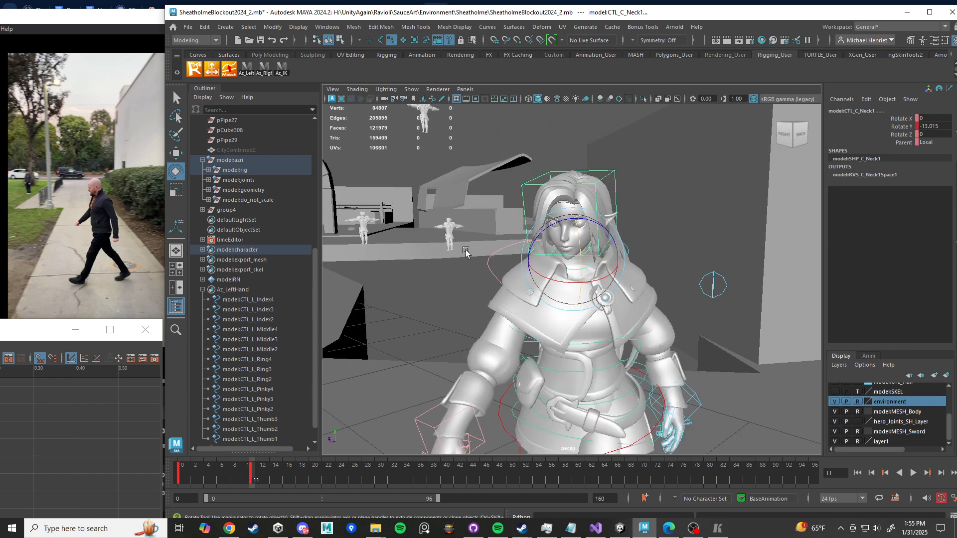
Step: Fine-tune the Neck1 rotation to about 0.2, -14.1, 0.4 and key all of the character's controls at frame 11
alt+drag(466, 252, 474, 253)
alt+drag(534, 258, 580, 206)
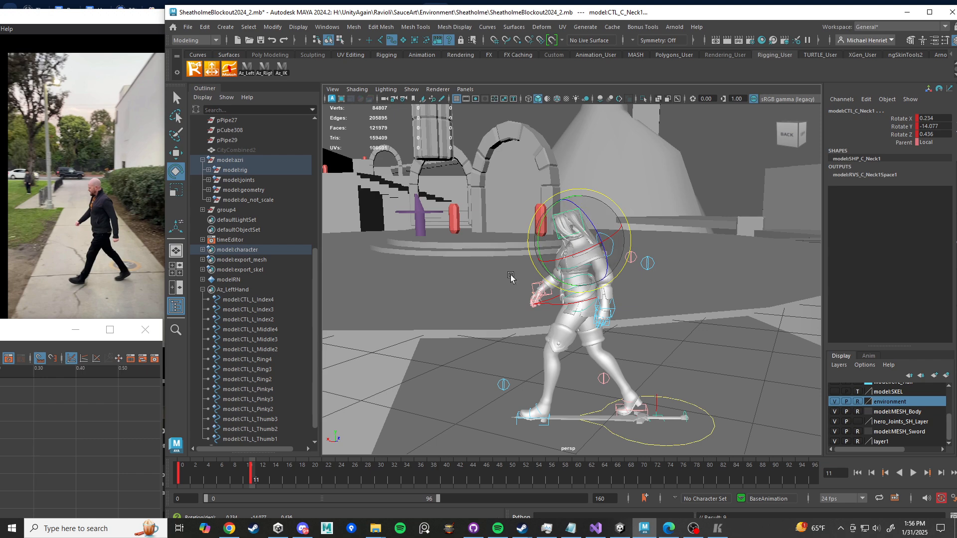
scroll(548, 285, down, 4)
alt+middle_drag(531, 305, 495, 313)
alt+drag(494, 313, 492, 329)
drag(428, 210, 639, 402)
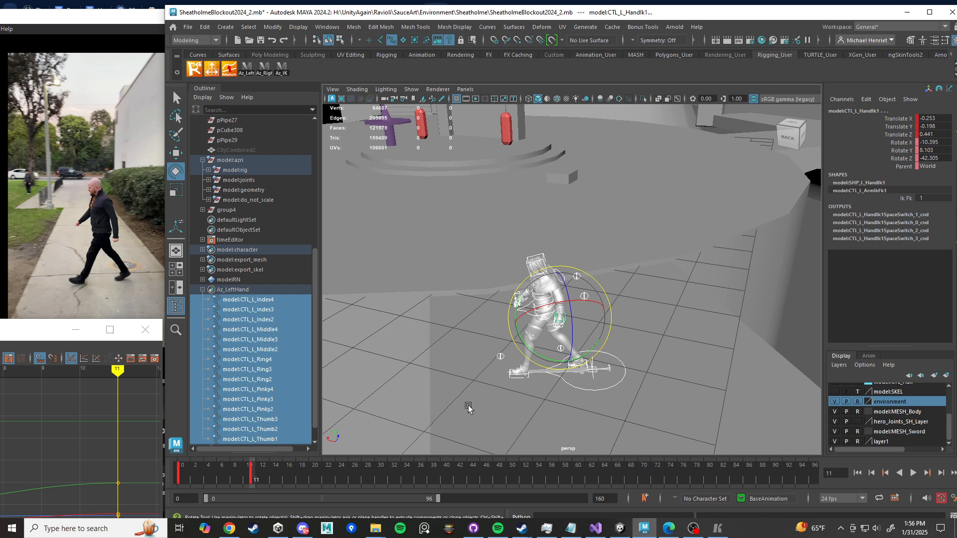
key(s)
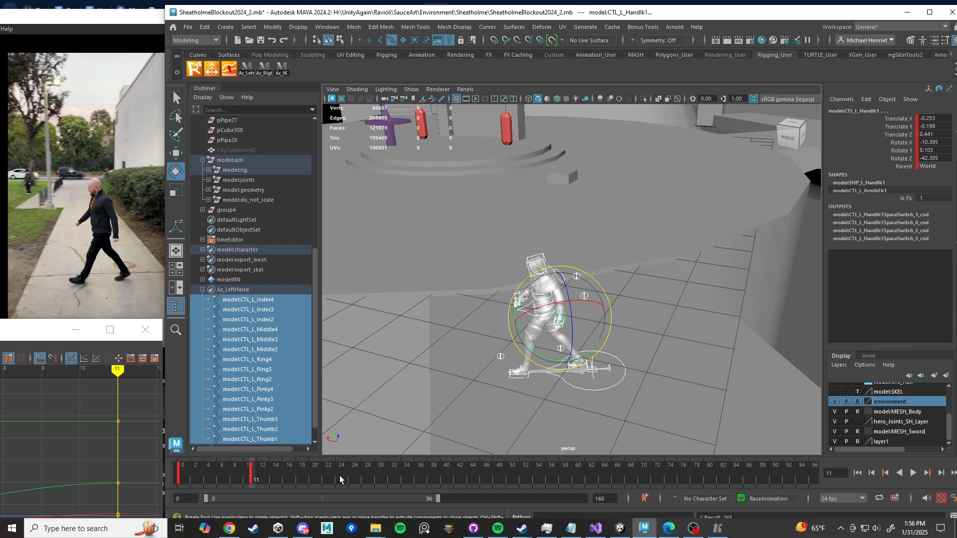
Step: Play back the motion between the keyed poses and stop it at frame 4
key(alt+v)
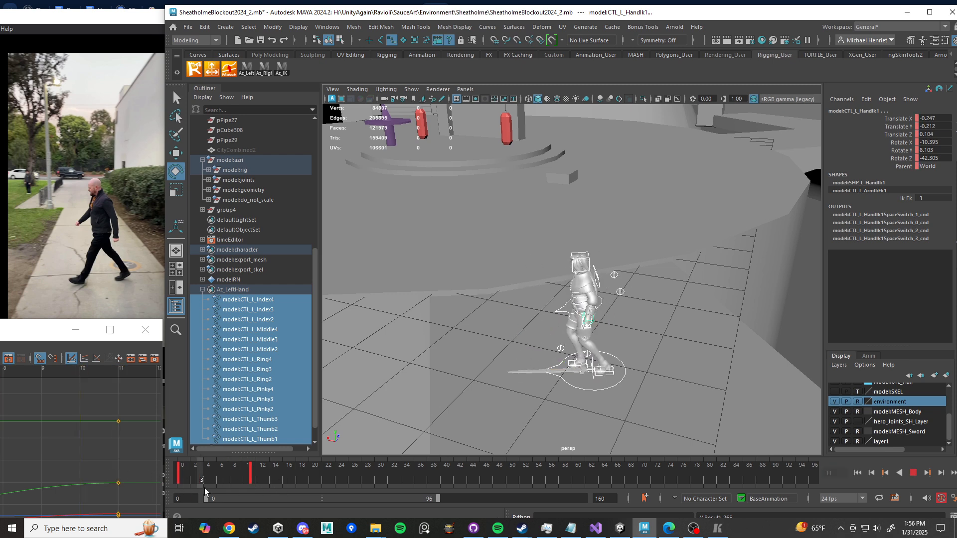
key(alt+v)
key(e)
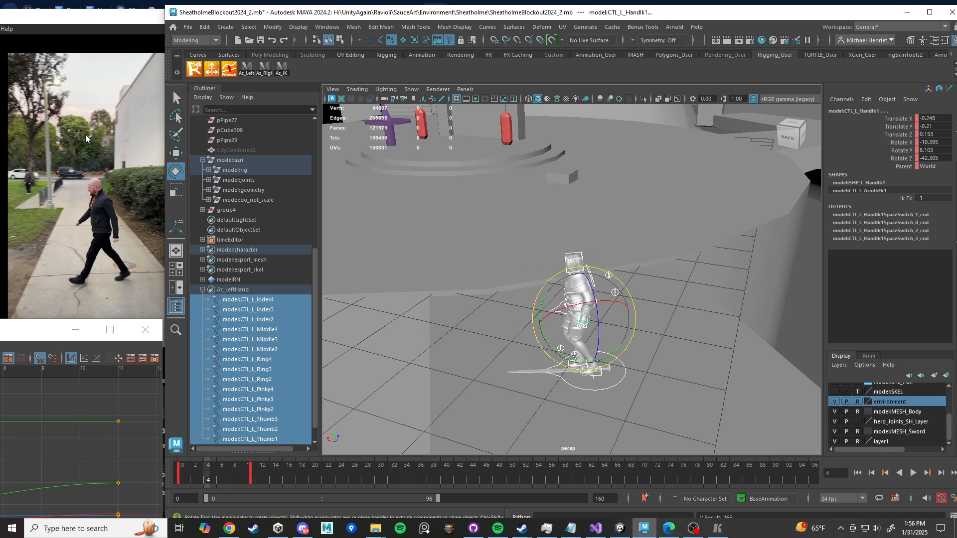
Step: Switch to Chrome, open the Zootopia shot progression reel and pause it at about 0:11
mouse_move(234, 536)
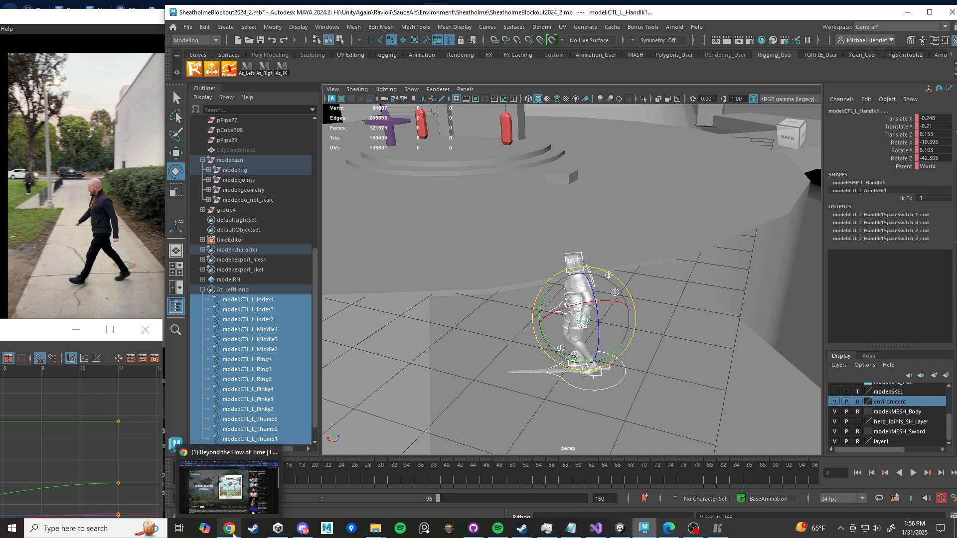
click(231, 528)
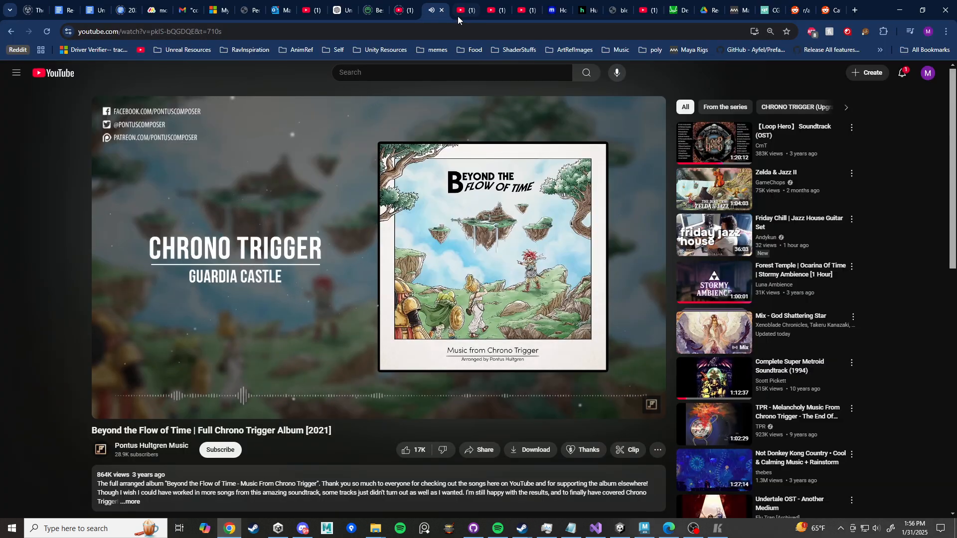
click(490, 11)
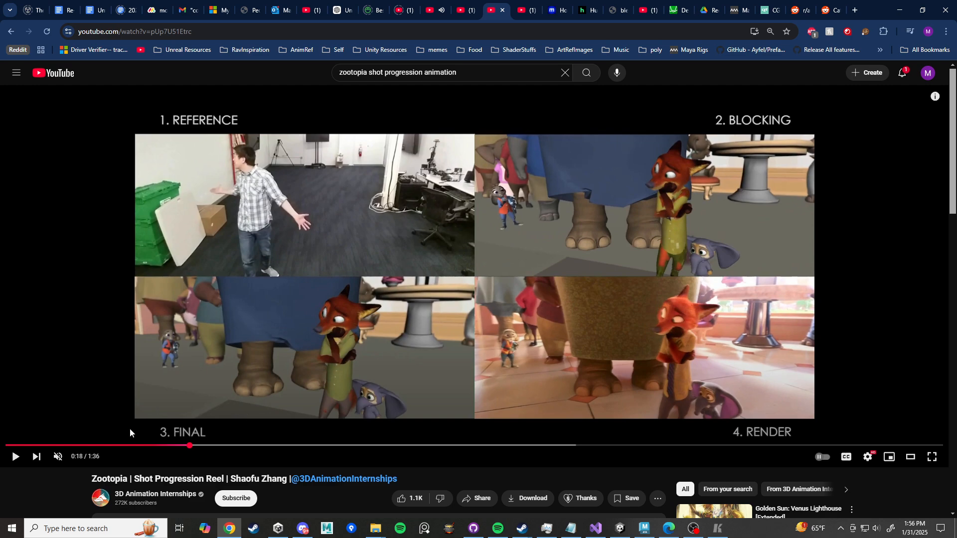
drag(179, 446, 101, 447)
click(235, 367)
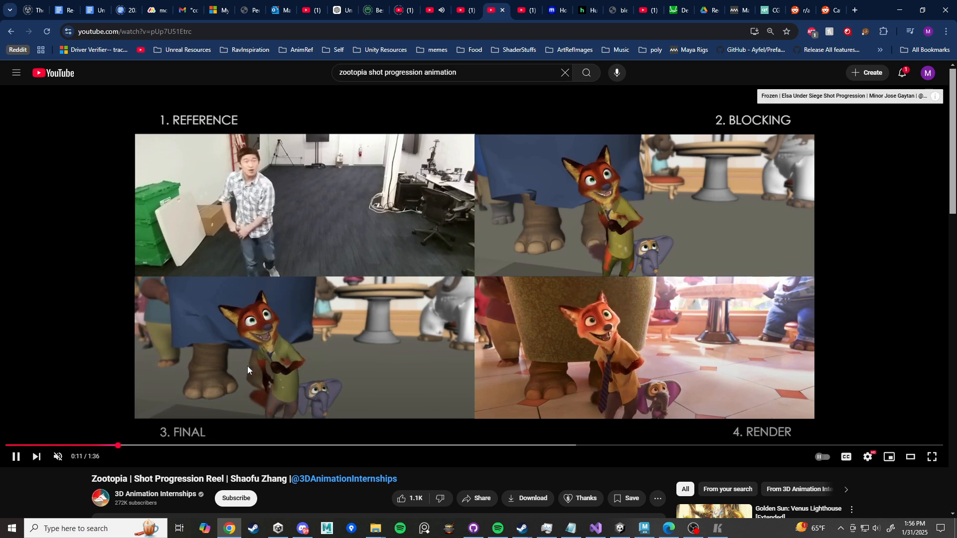
click(247, 366)
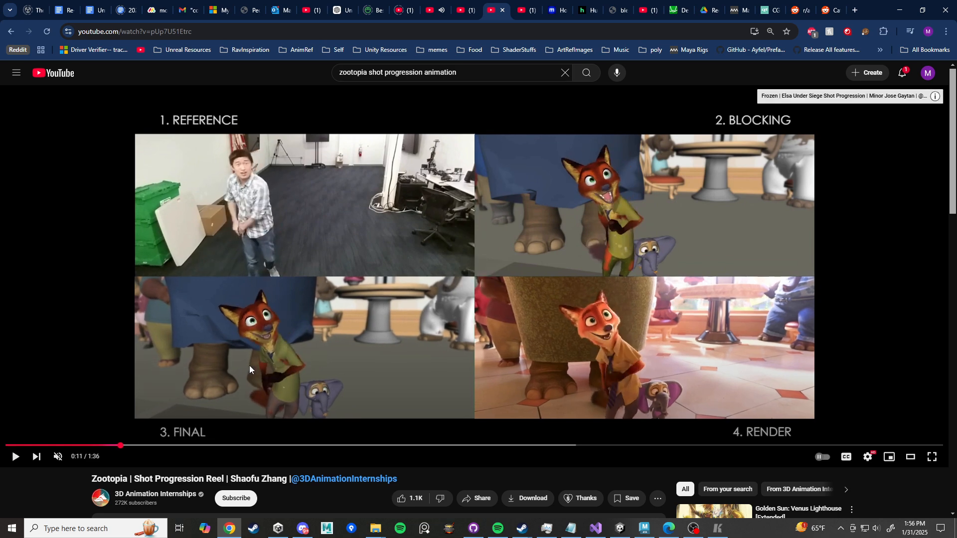
Step: Step back and forth frame by frame around 0:11, comparing the fox's blocking poses with the final animation
key(period)
key(comma)
key(comma)
key(period)
key(period)
key(comma)
key(comma)
key(comma)
key(comma)
key(comma)
key(comma)
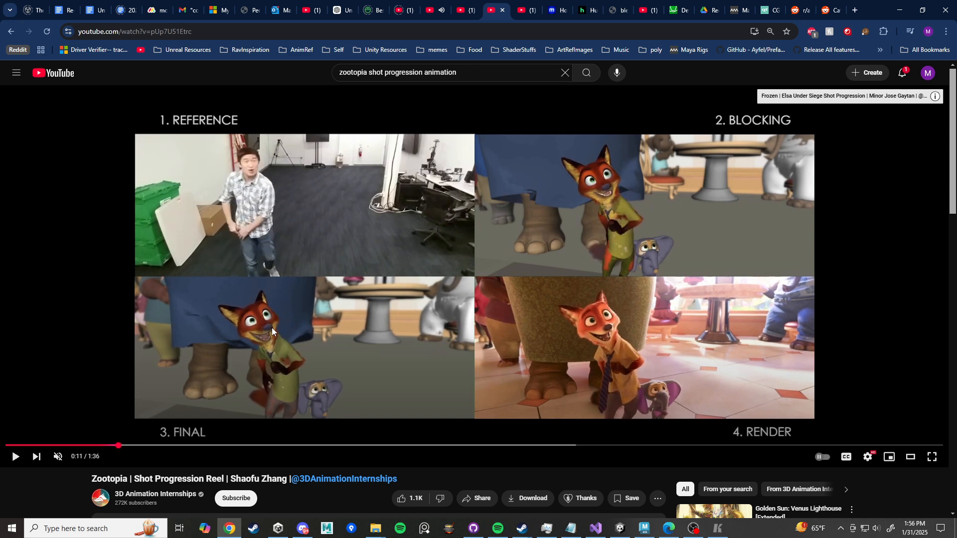
key(comma)
key(comma)
key(comma)
key(comma)
key(comma)
key(comma)
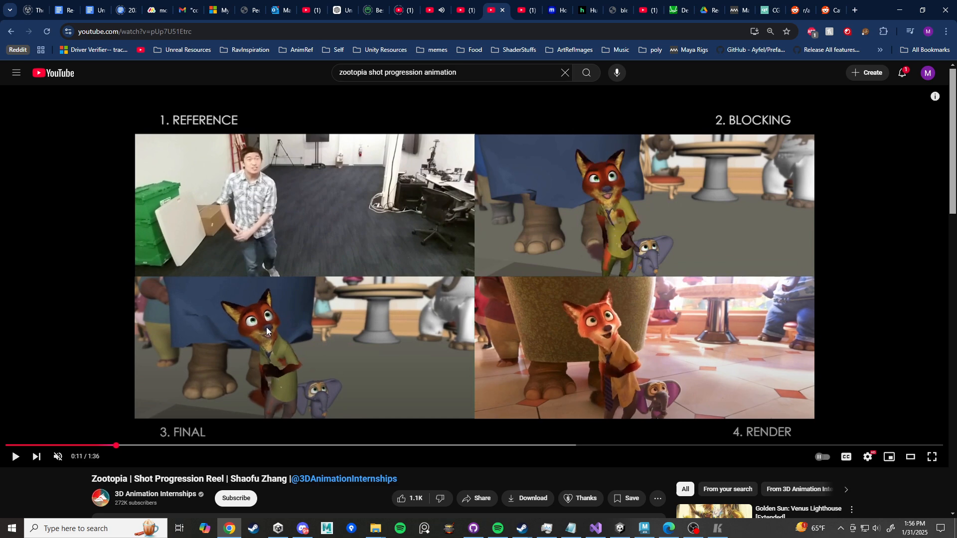
key(comma)
key(comma)
key(comma)
key(comma)
key(comma)
key(comma)
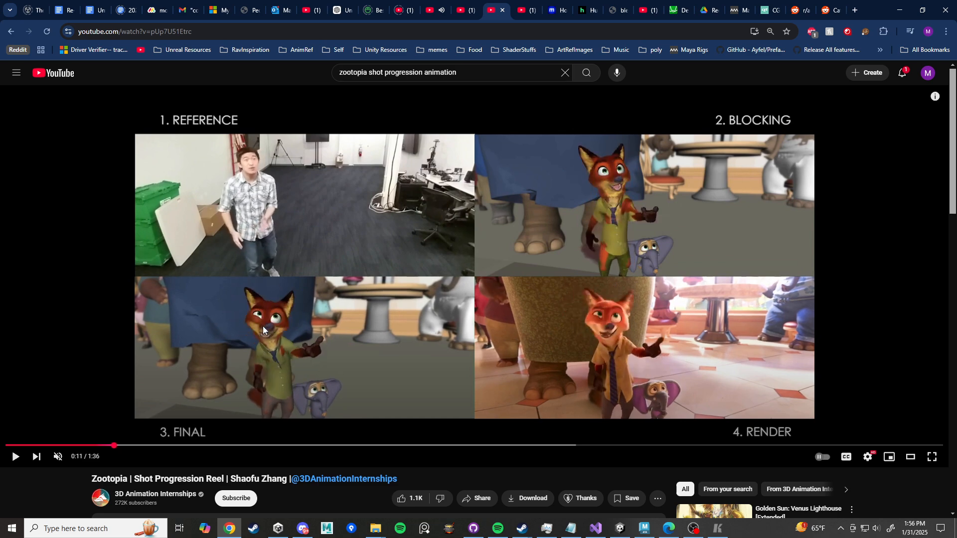
key(period)
key(period)
key(period)
key(period)
key(period)
key(period)
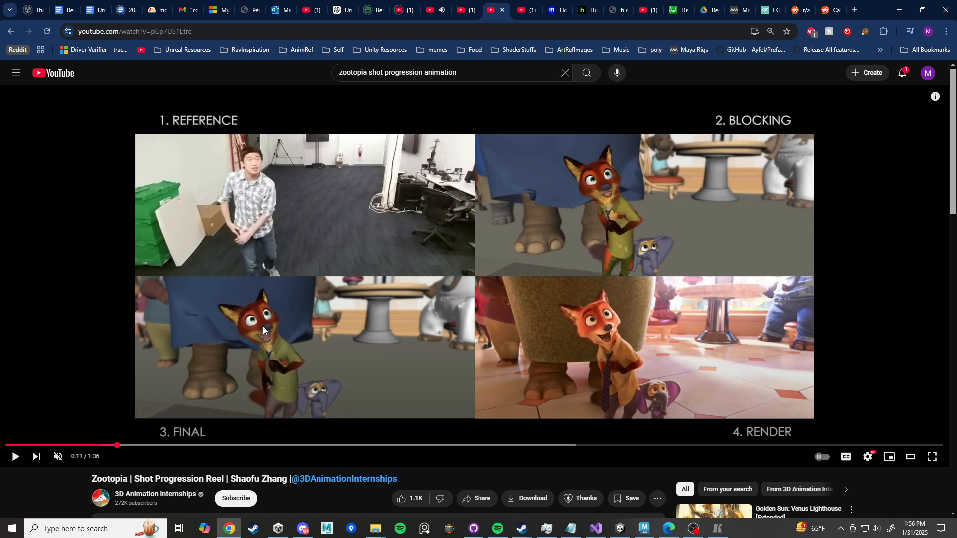
key(period)
key(period)
key(period)
key(period)
key(period)
key(period)
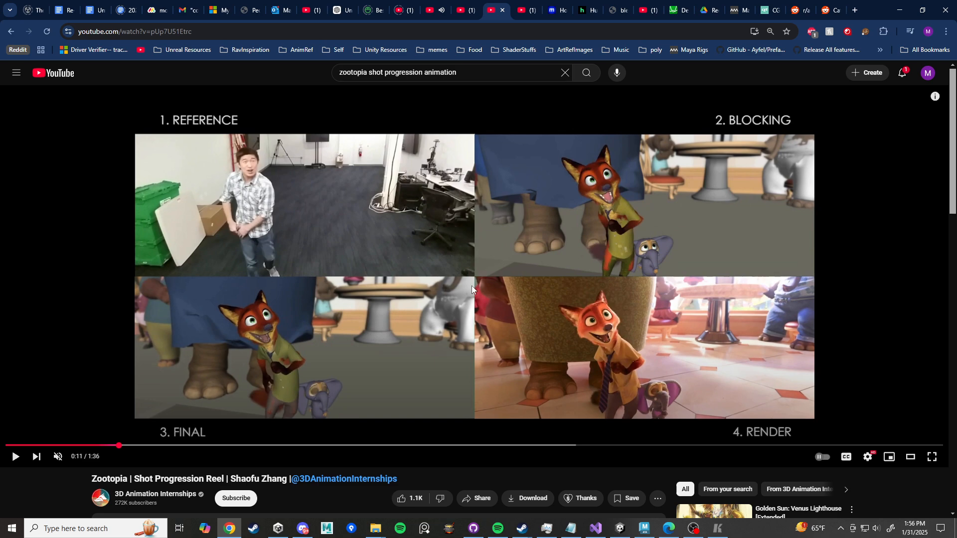
key(comma)
key(comma)
key(comma)
key(comma)
key(comma)
key(comma)
key(comma)
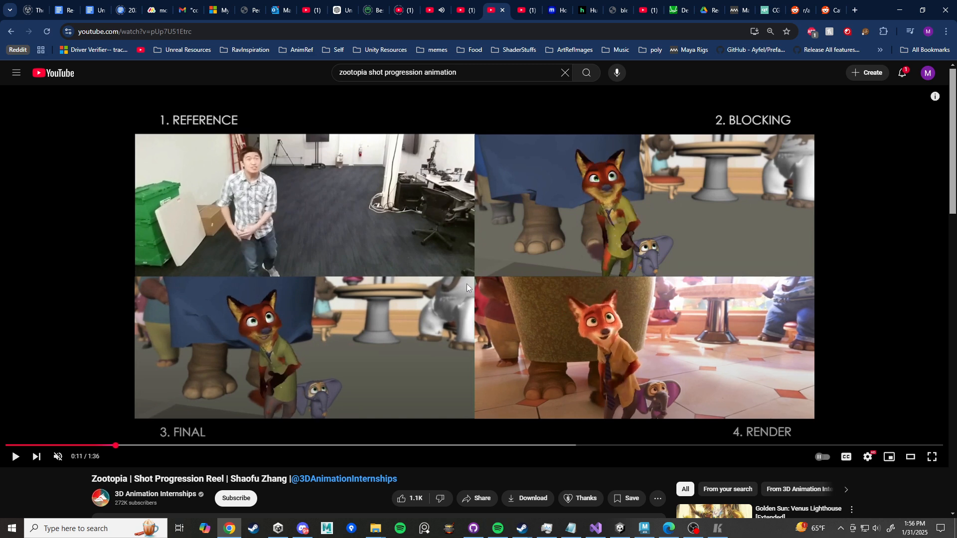
key(period)
key(period)
key(period)
key(period)
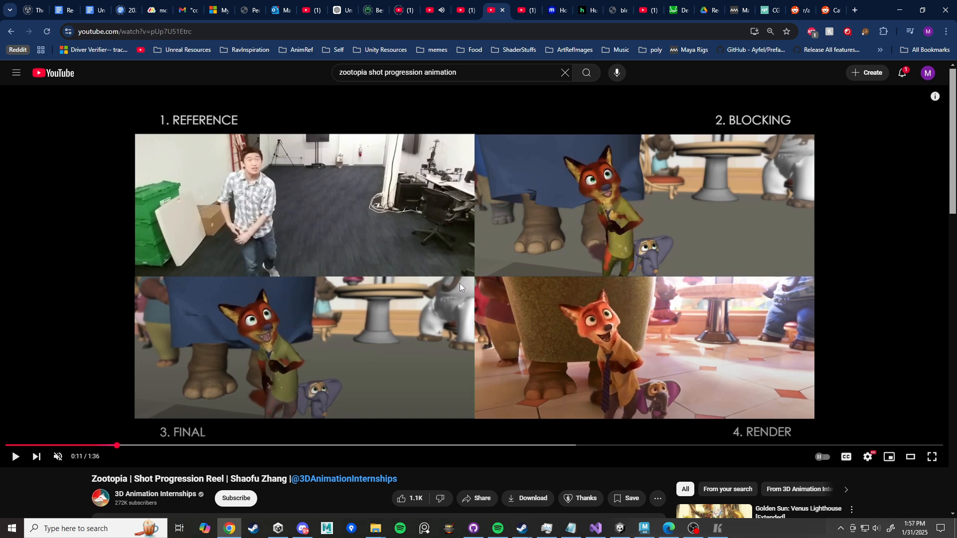
key(period)
key(period)
key(period)
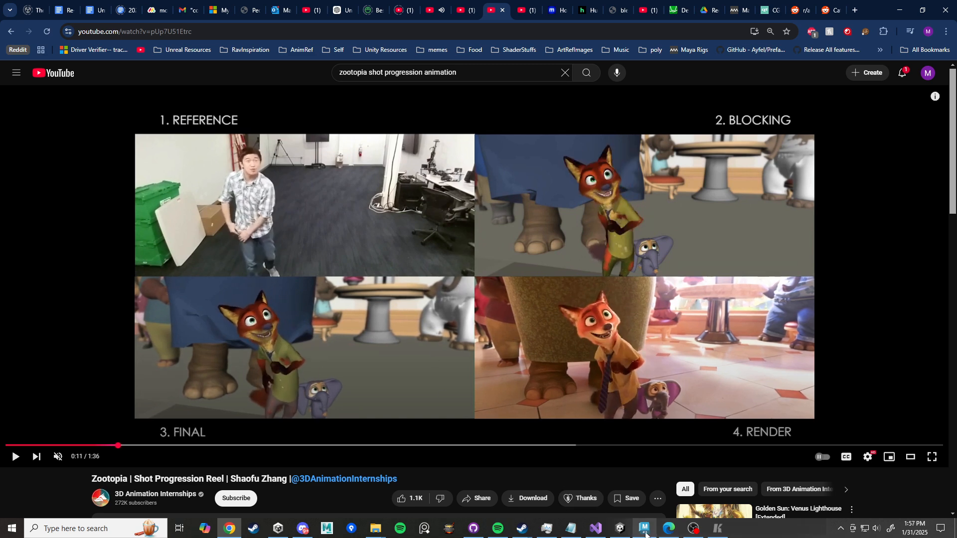
Step: Switch back to Maya and enable the stepped preview for the timeline
click(645, 529)
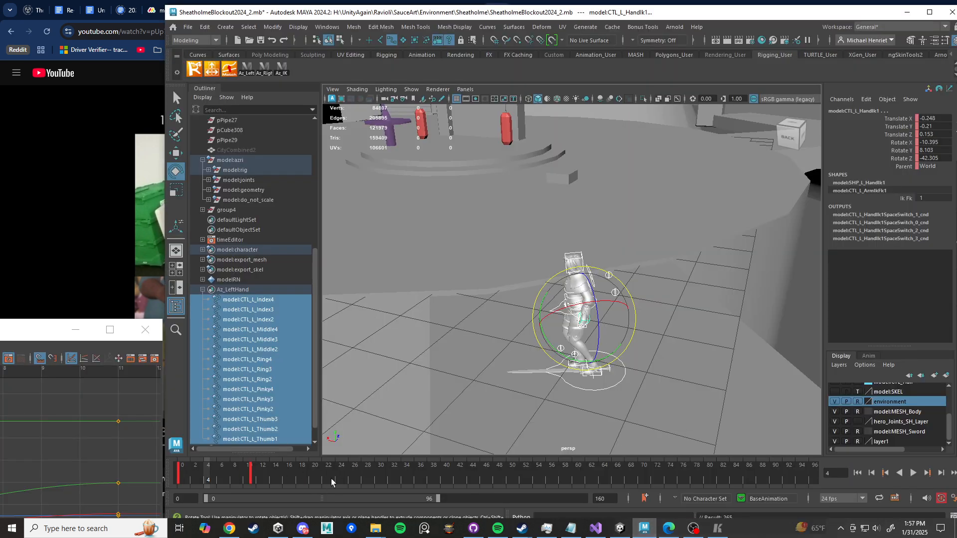
right_click(316, 480)
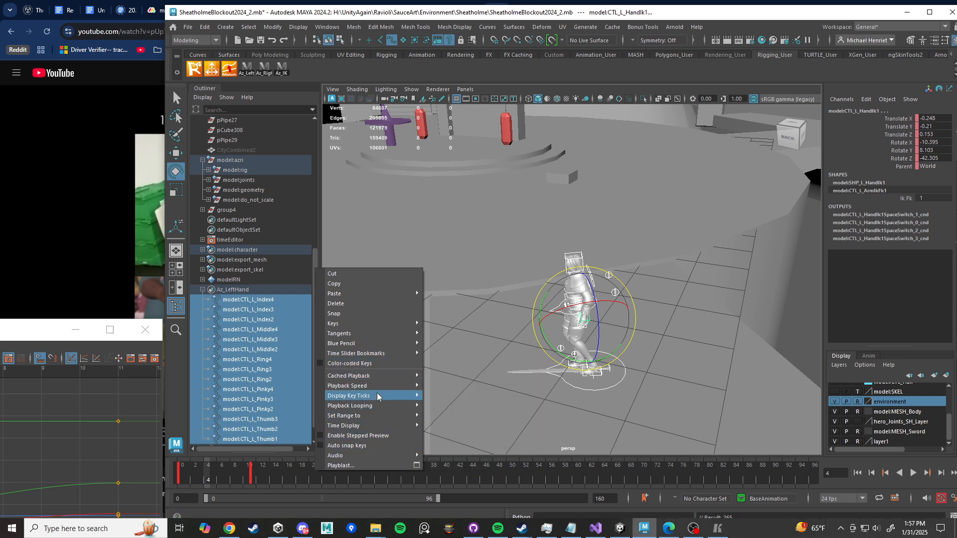
click(334, 436)
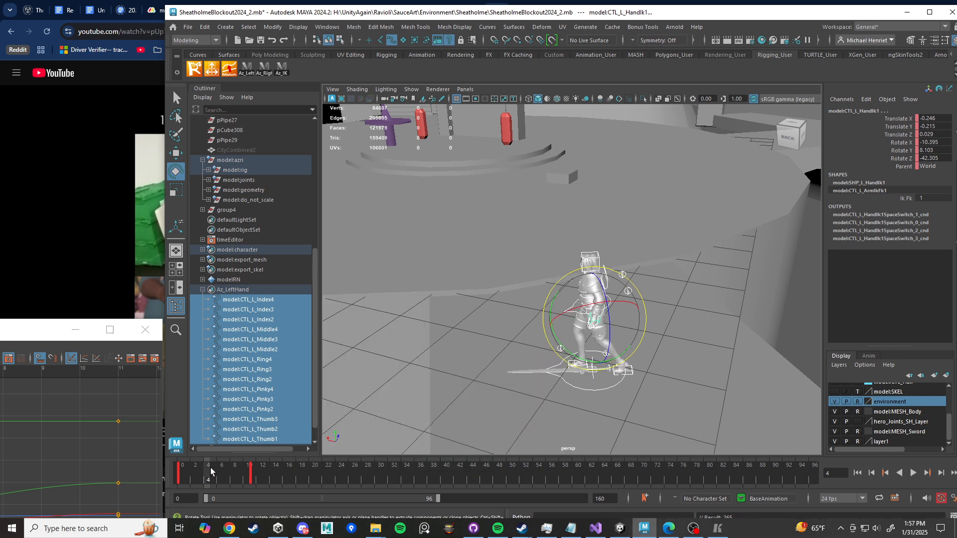
Step: Review the stepped poses in playback and from several angles, check frame 11, and move the time to frame 21
key(alt+v)
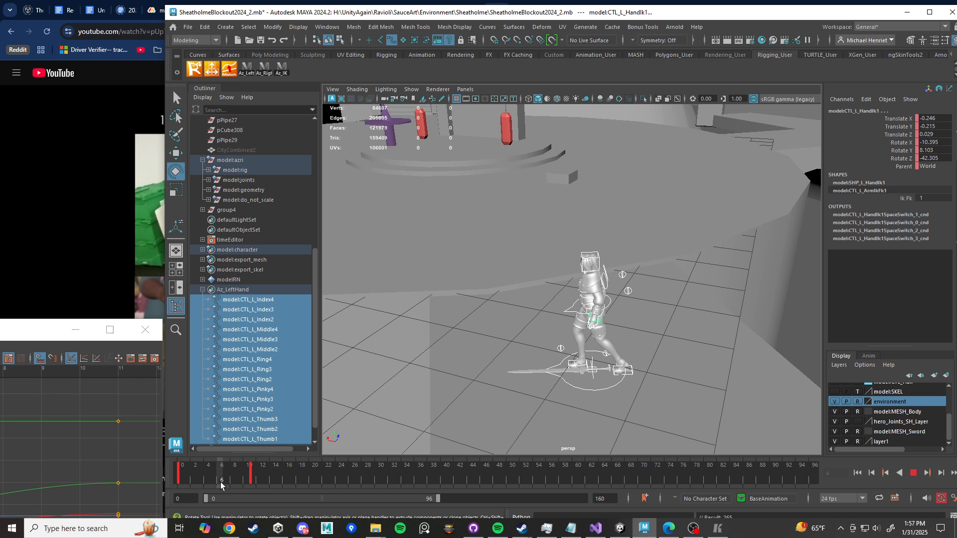
key(alt+v)
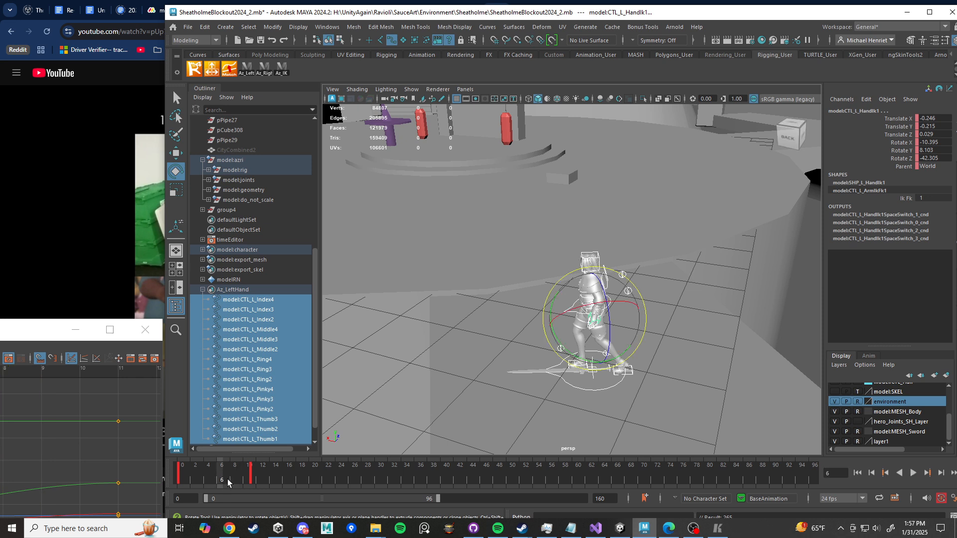
scroll(513, 309, up, 5)
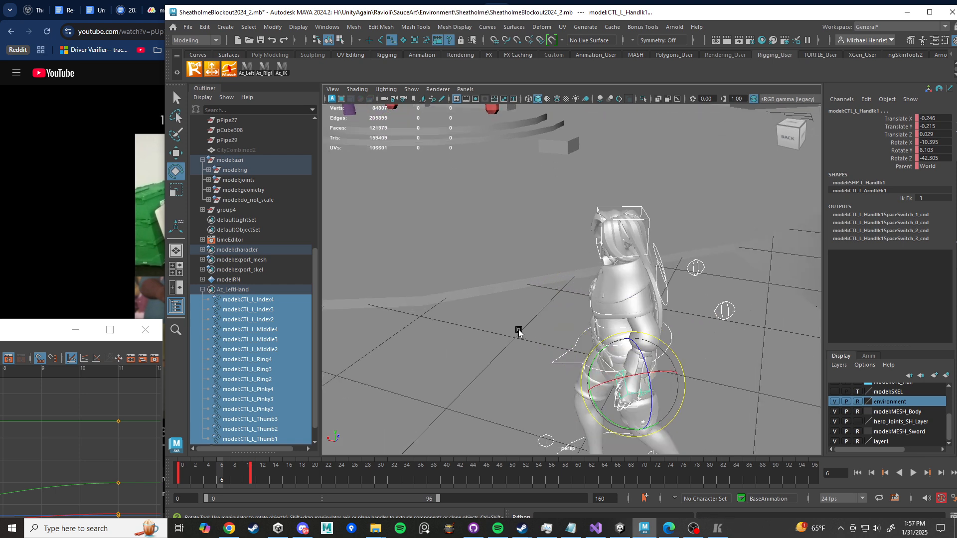
alt+drag(600, 253, 625, 240)
alt+middle_drag(596, 318, 504, 274)
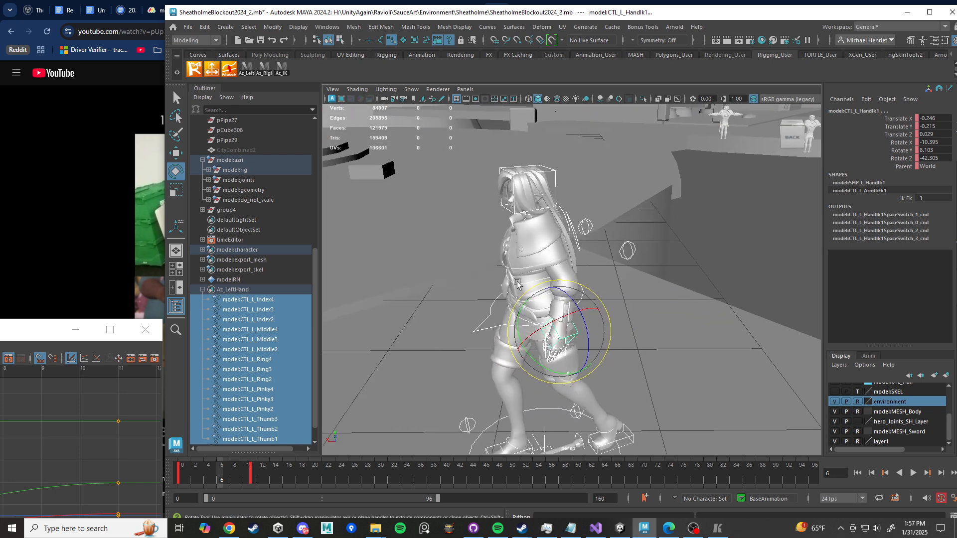
alt+drag(504, 274, 474, 277)
key(alt+v)
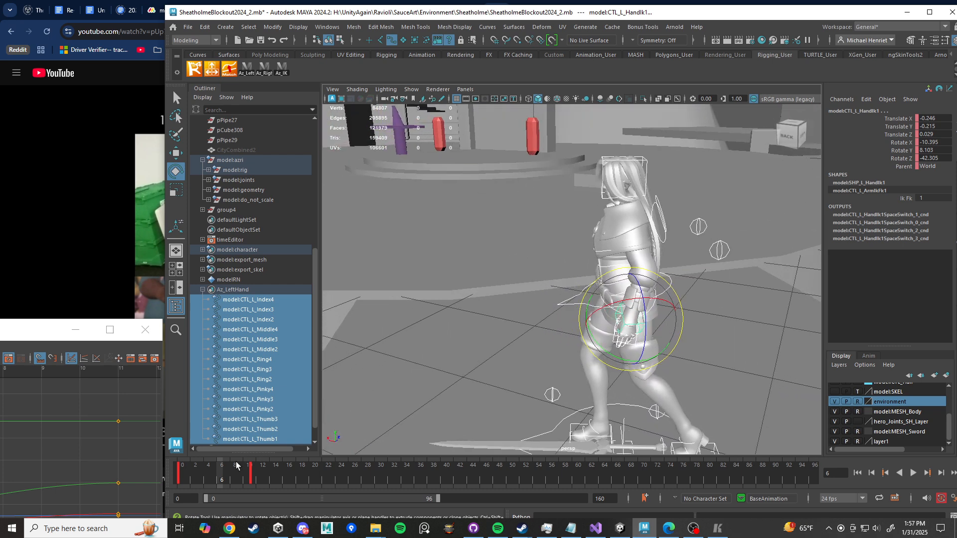
click(252, 486)
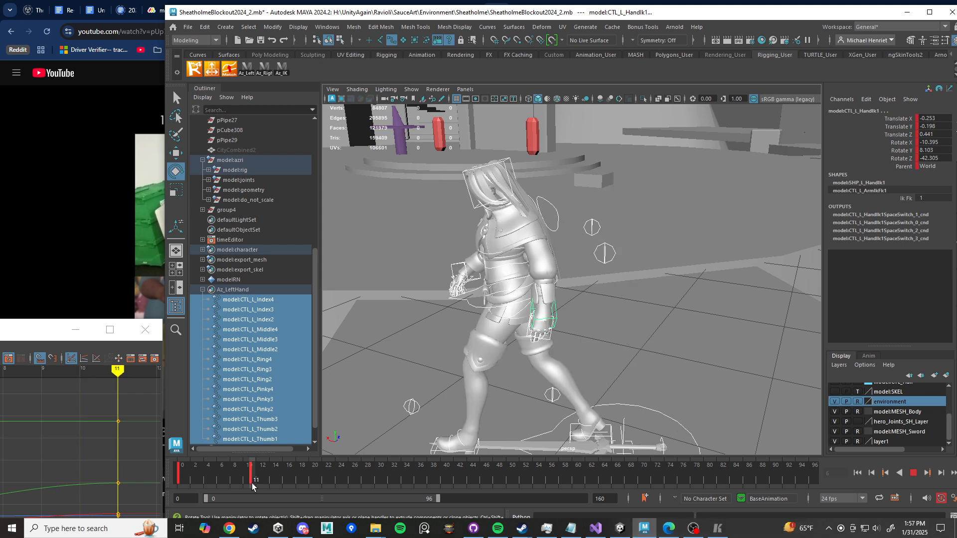
drag(253, 486, 315, 489)
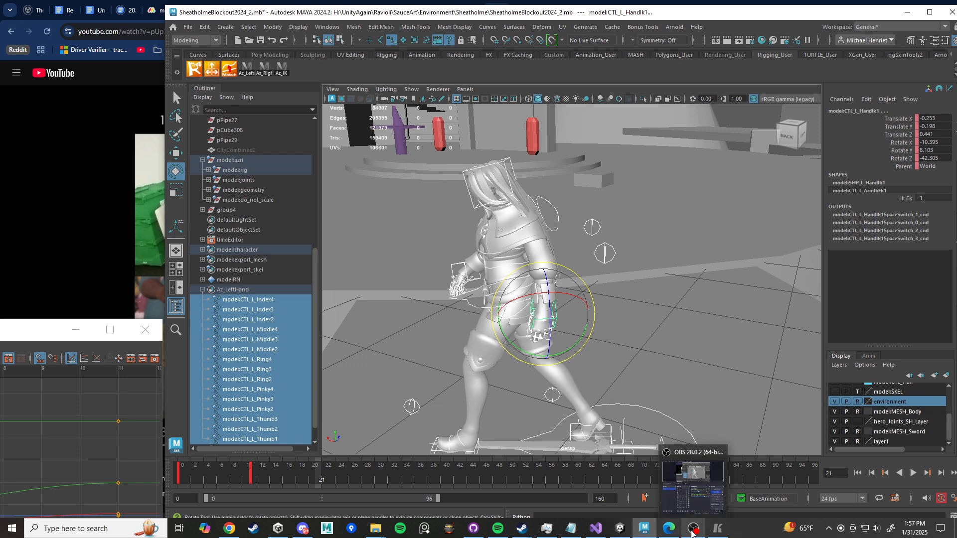
Step: Switch to the walk reference video and step frame by frame between the contact pose and the following passing pose
click(726, 536)
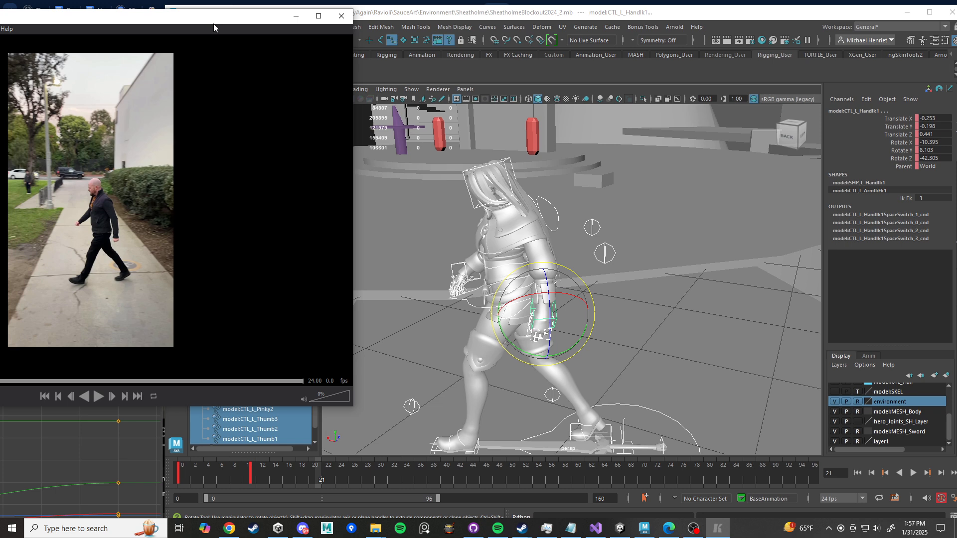
key(Right)
key(Right)
key(Right)
key(Right)
key(Right)
key(Right)
key(Right)
key(Right)
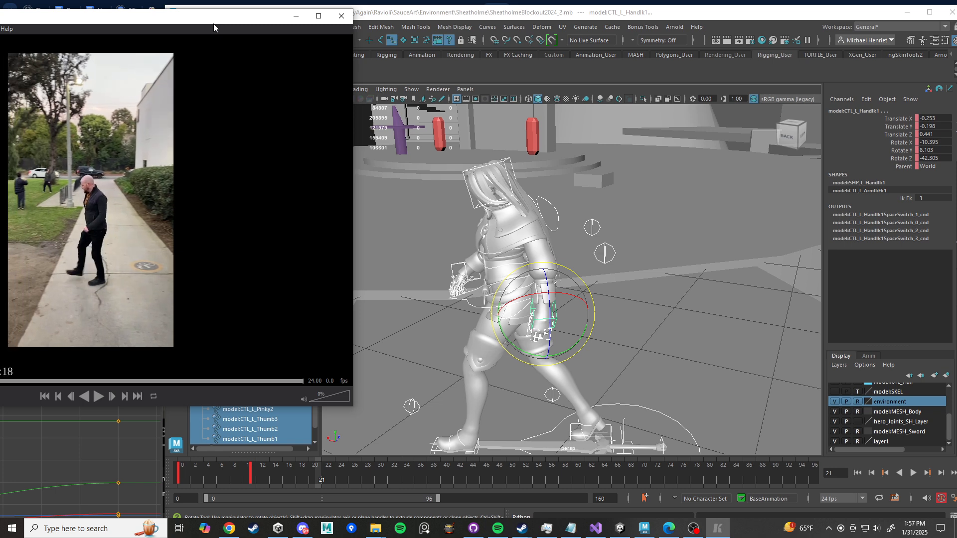
key(Left)
key(Left)
key(Left)
key(Left)
key(Left)
key(Left)
key(Left)
key(Left)
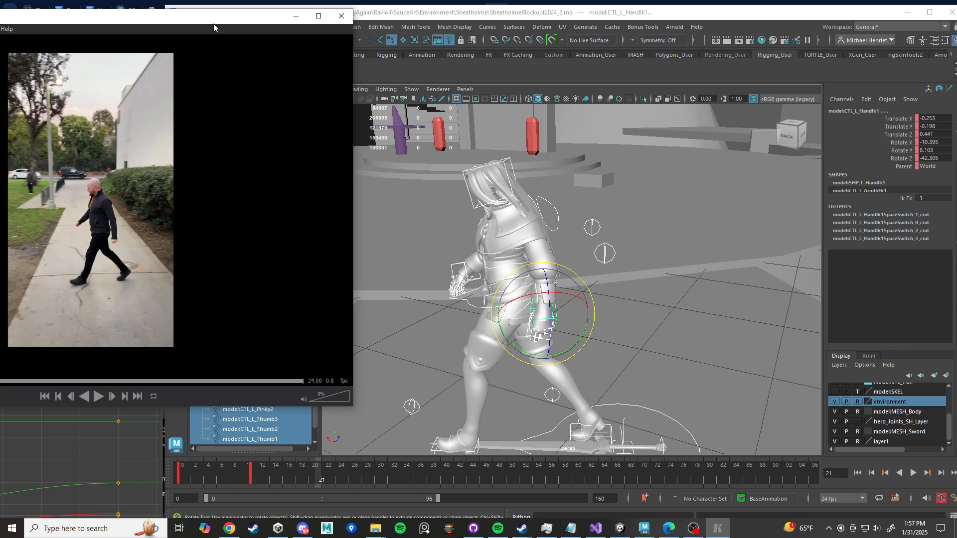
key(Left)
key(Right)
key(Left)
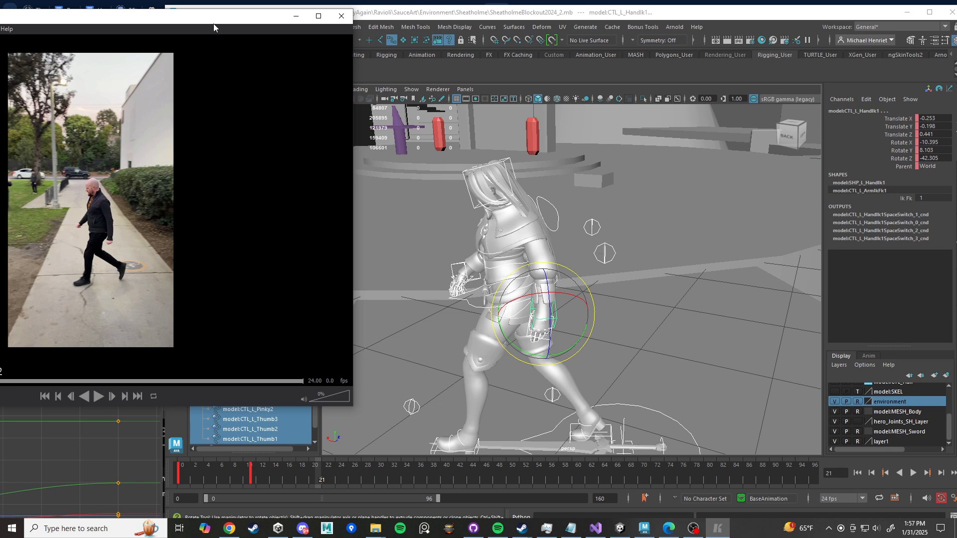
key(Right)
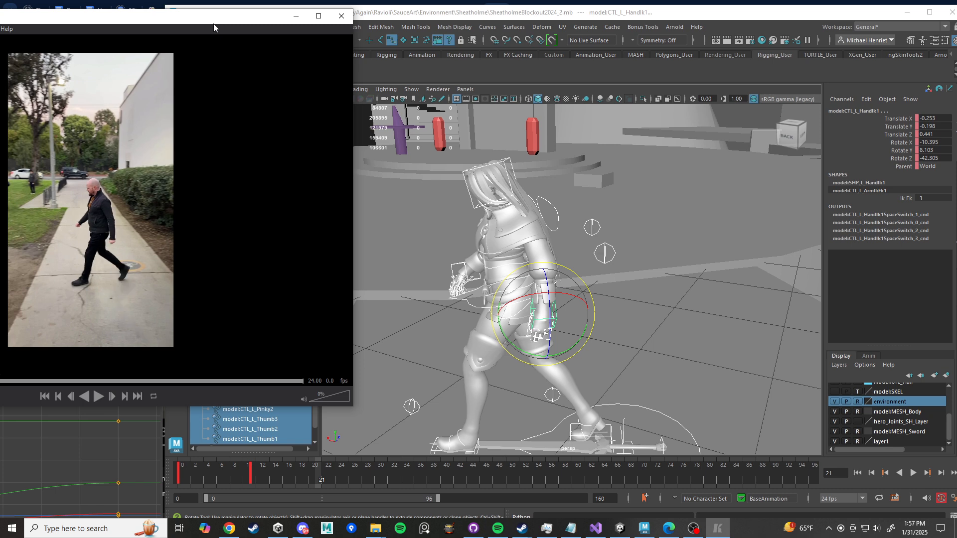
key(Right)
key(Right)
key(Right)
key(Right)
key(Right)
key(Right)
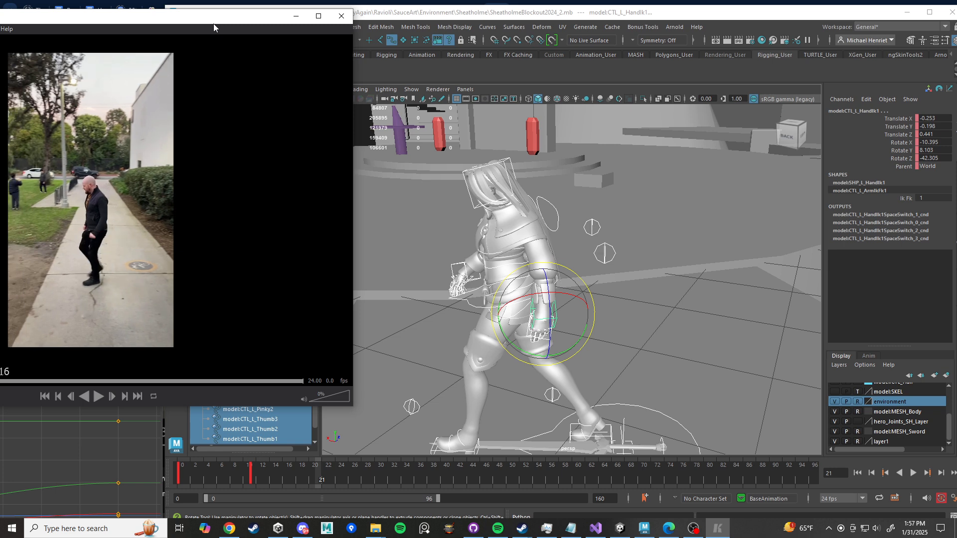
Step: Advance the walking reference video frame by frame to the next heel-contact pose at 2:22
key(Right)
key(Right)
key(Right)
key(Right)
key(Left)
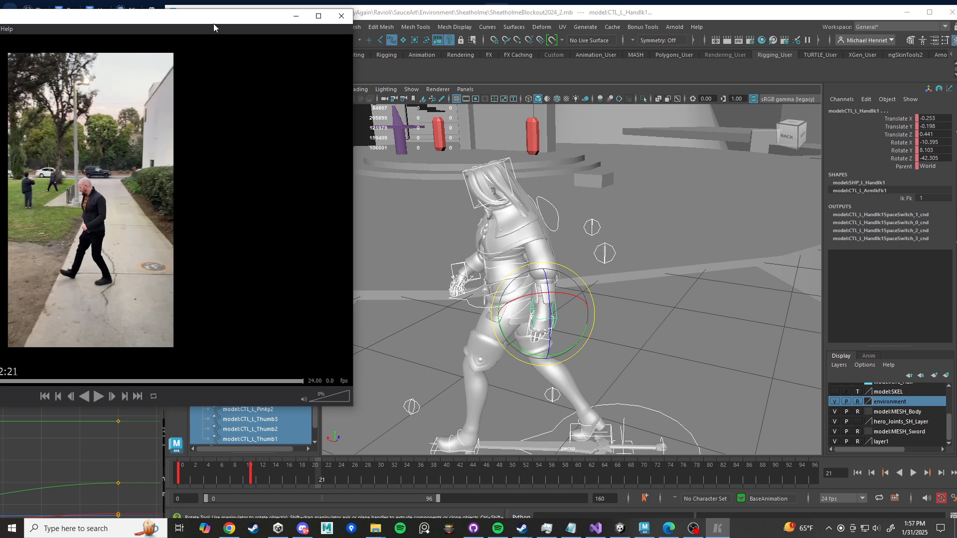
key(Right)
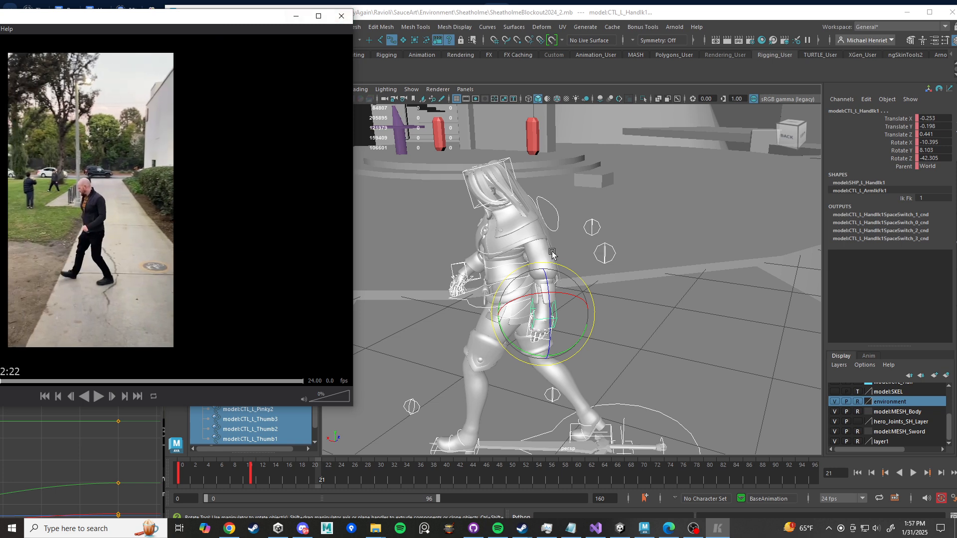
Step: Select the character's right foot IK control in Maya and compare the pose with the reference video
click(705, 18)
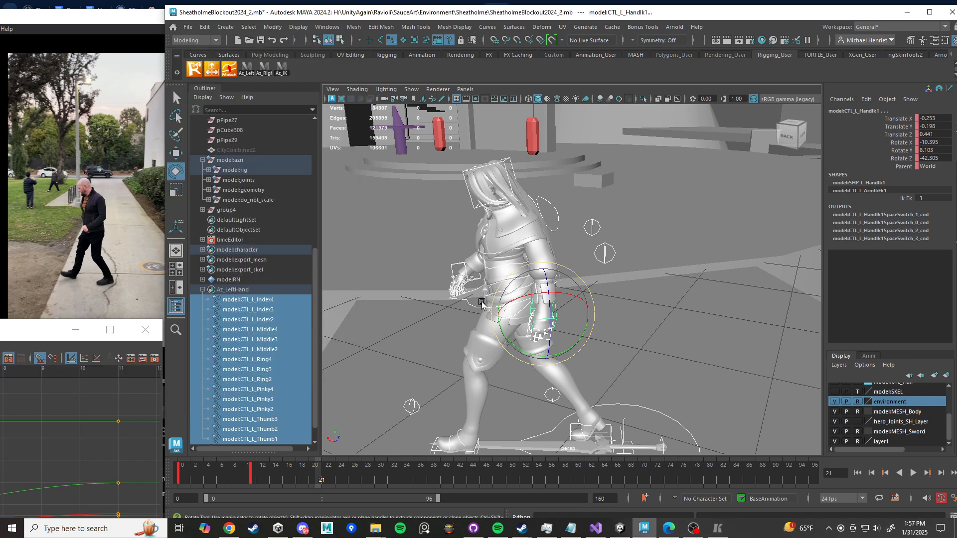
alt+middle_drag(461, 326, 503, 267)
scroll(503, 267, down, 3)
scroll(503, 270, up, 2)
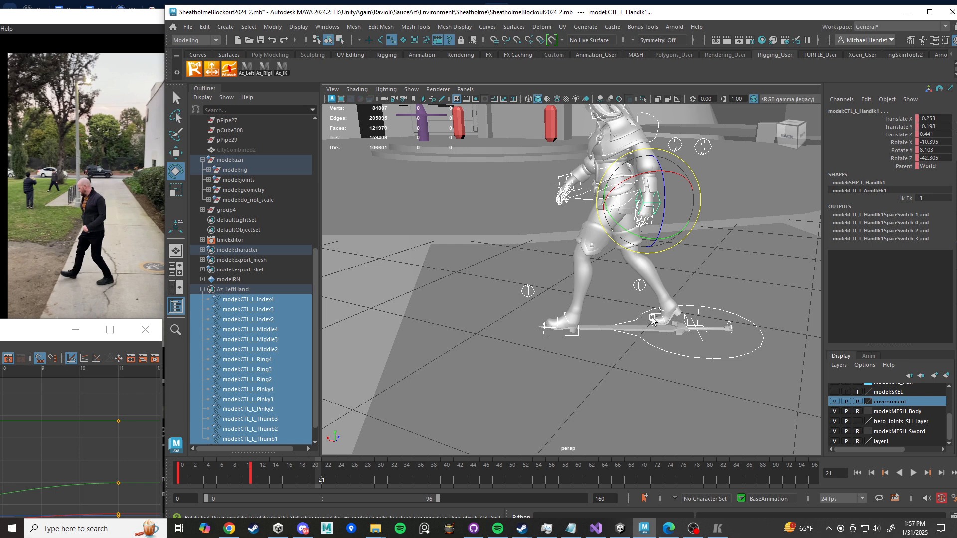
click(656, 319)
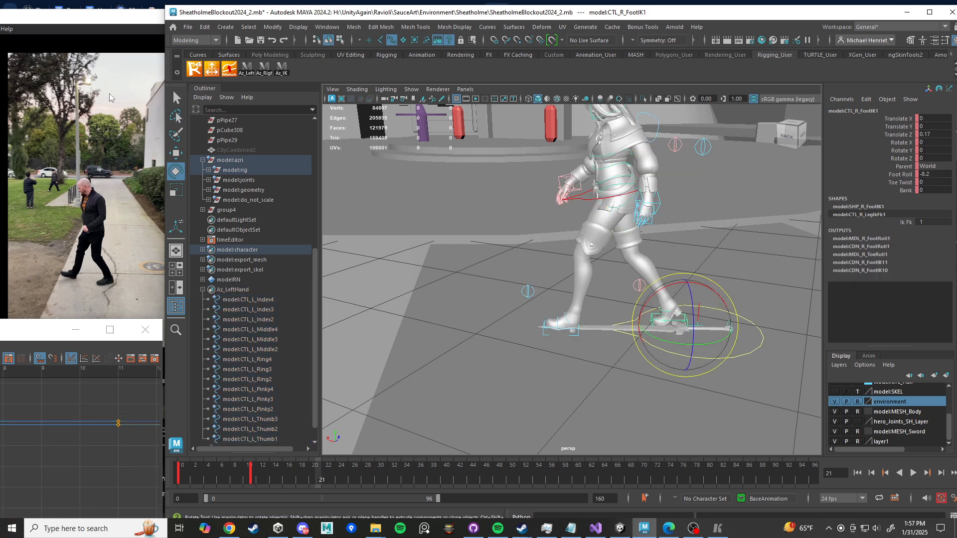
click(117, 27)
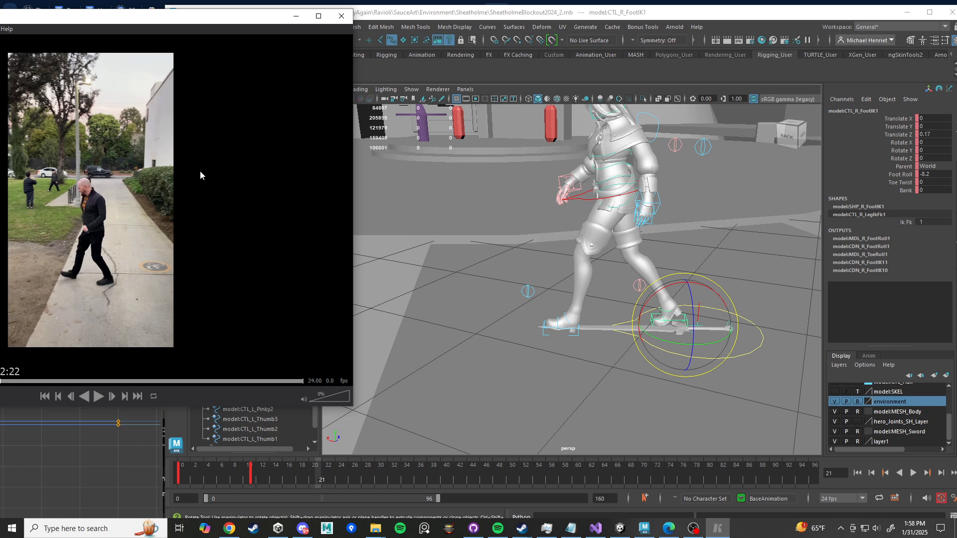
Step: Count forward frame by frame from the key at frame 11 and set the current time to frame 23
drag(258, 477, 257, 483)
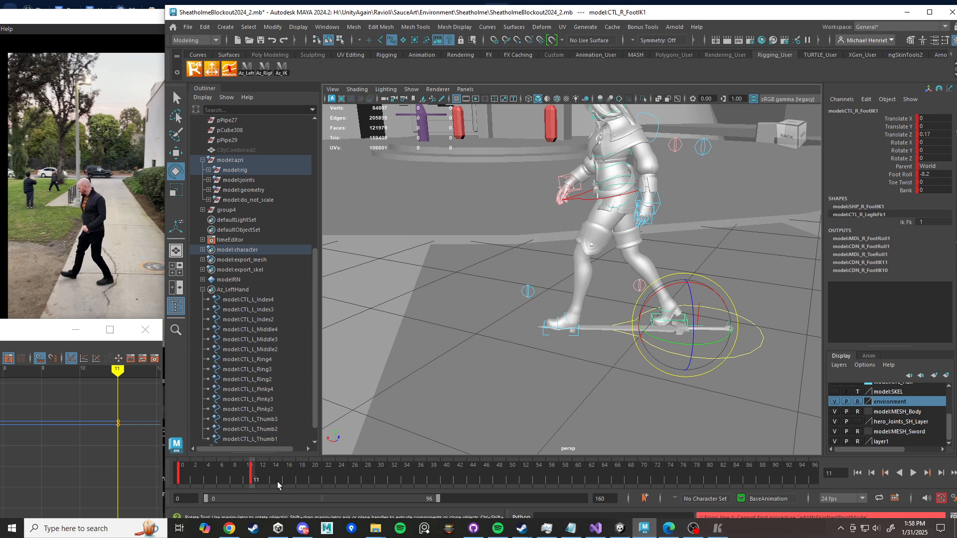
key(alt+v)
click(254, 480)
key(alt+period)
key(alt+comma)
key(alt+period)
key(alt+comma)
key(alt+period)
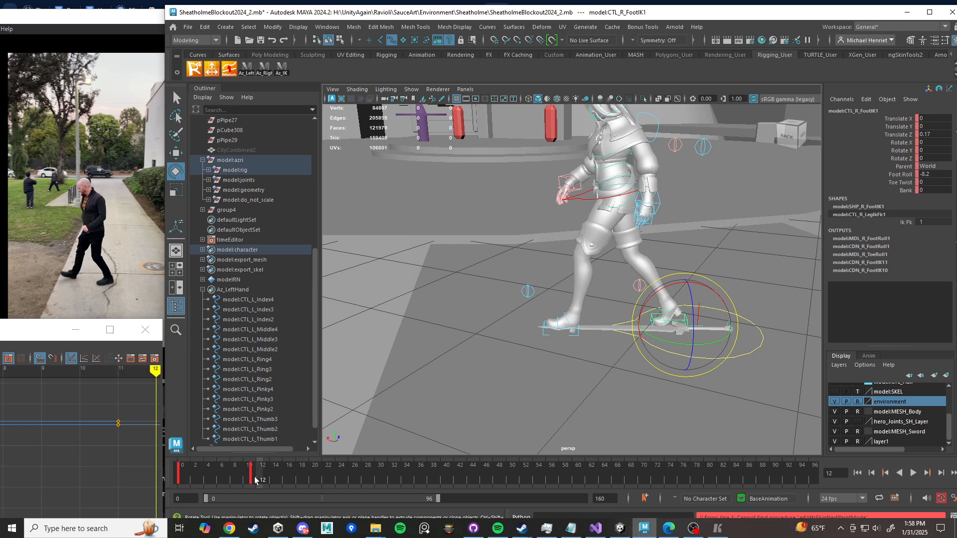
key(alt+period)
key(alt+comma)
key(alt+comma)
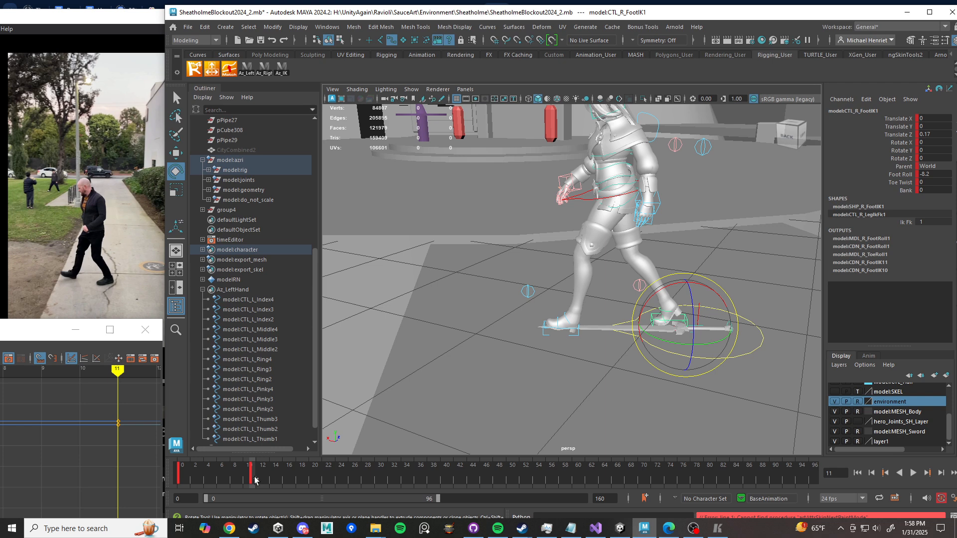
key(alt+period)
key(alt+period)
key(alt+period)
key(alt+period)
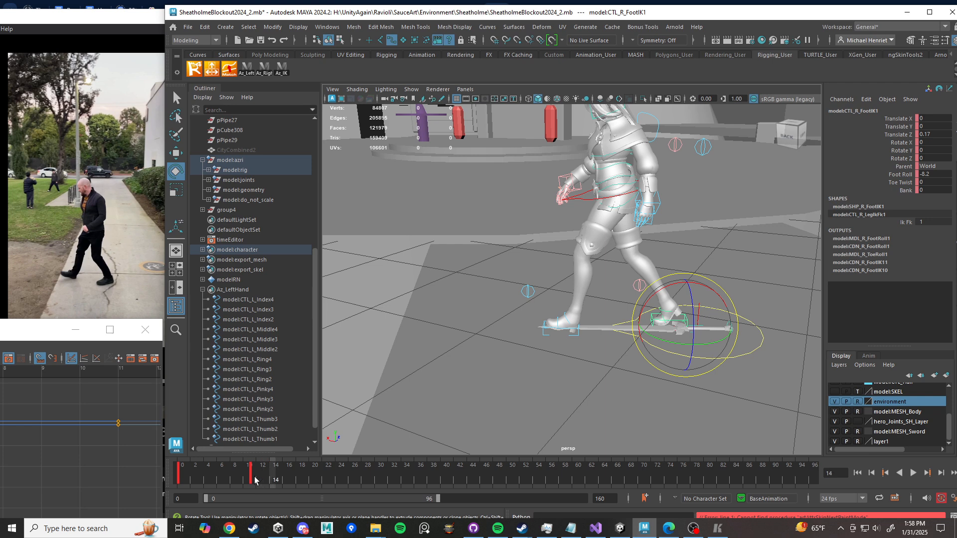
key(alt+period)
key(alt+period)
key(alt+period)
key(alt+period)
key(alt+period)
key(alt+period)
key(alt+period)
key(alt+period)
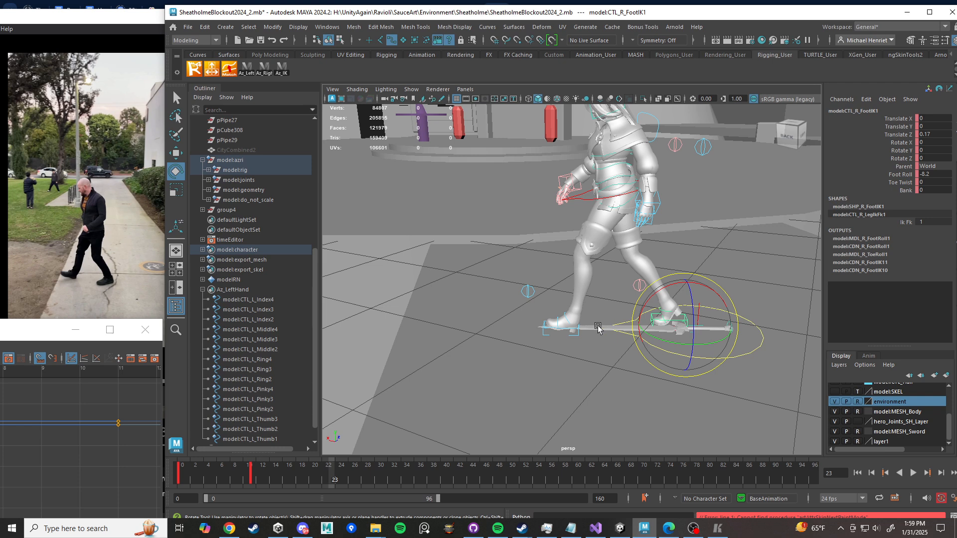
Step: Move the right foot IK control forward to about 1.672 in Translate Z for the next stride
key(w)
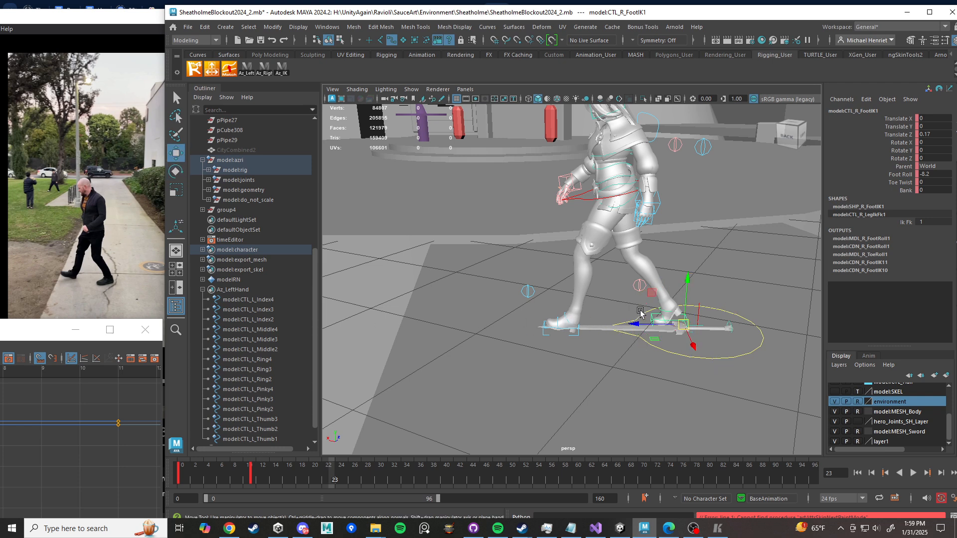
drag(639, 324, 437, 324)
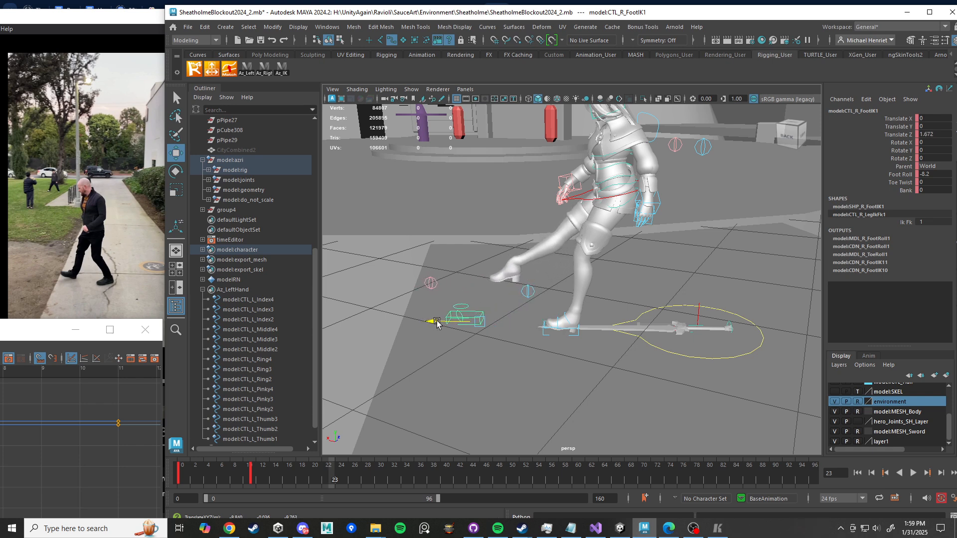
Step: Move the root, hand and arm pole vector controls forward together, bringing the left arm pole vector to about 1.06 in Translate Z
alt+middle_drag(646, 222, 623, 309)
scroll(624, 309, up, 4)
alt+drag(623, 309, 644, 292)
click(670, 280)
click(542, 271)
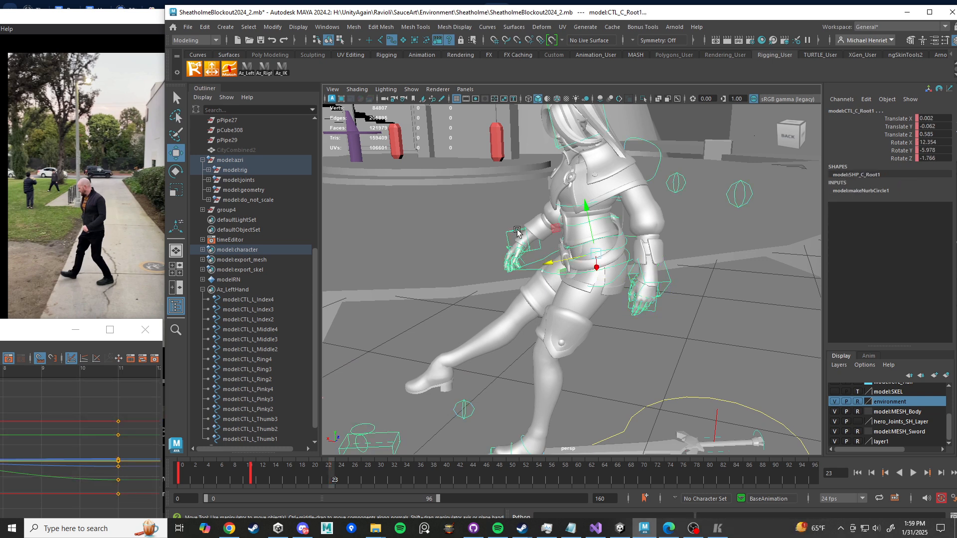
shift+click(516, 230)
click(678, 188)
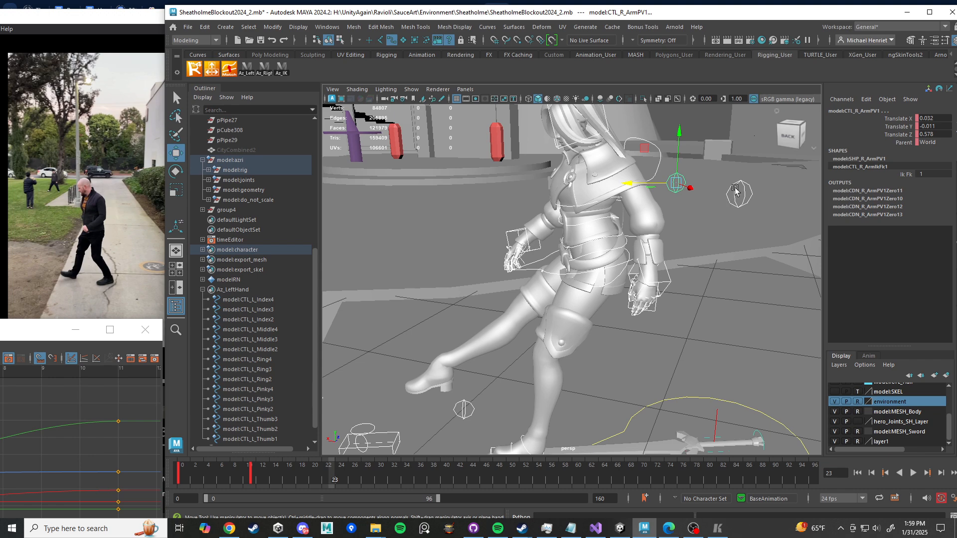
click(739, 193)
scroll(580, 306, down, 5)
alt+drag(581, 306, 656, 251)
key(w)
drag(656, 251, 581, 254)
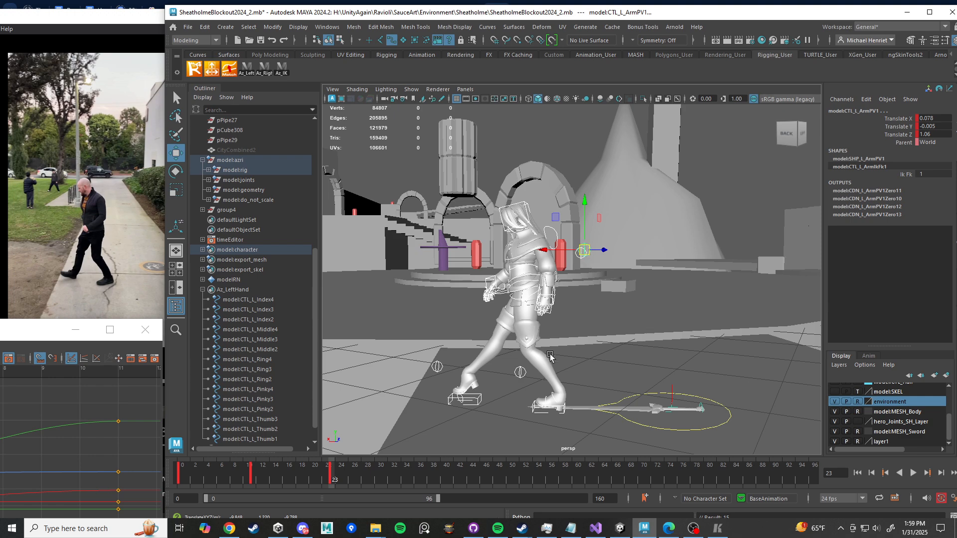
Step: Set the left foot IK control's Foot Roll to 0 at frame 23
scroll(550, 357, up, 8)
click(522, 433)
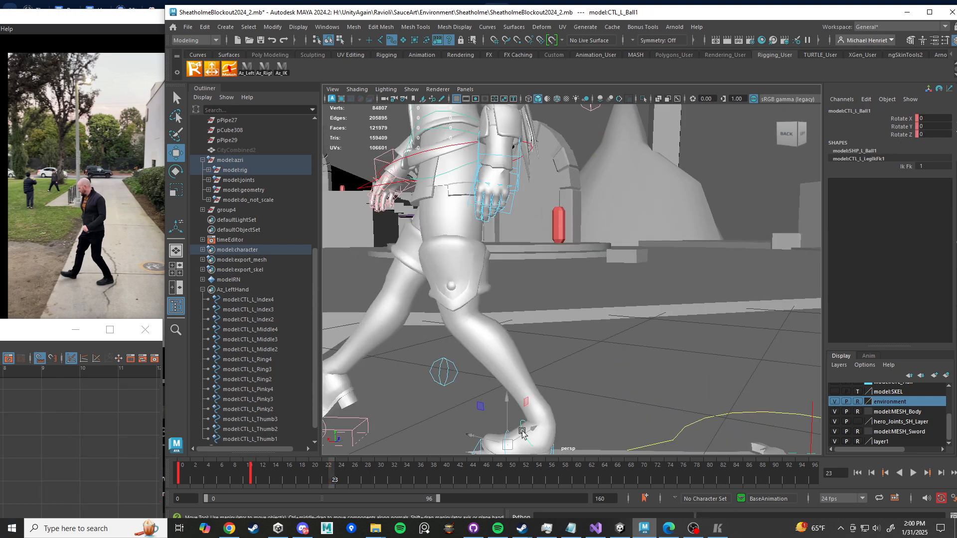
scroll(562, 352, down, 3)
click(589, 350)
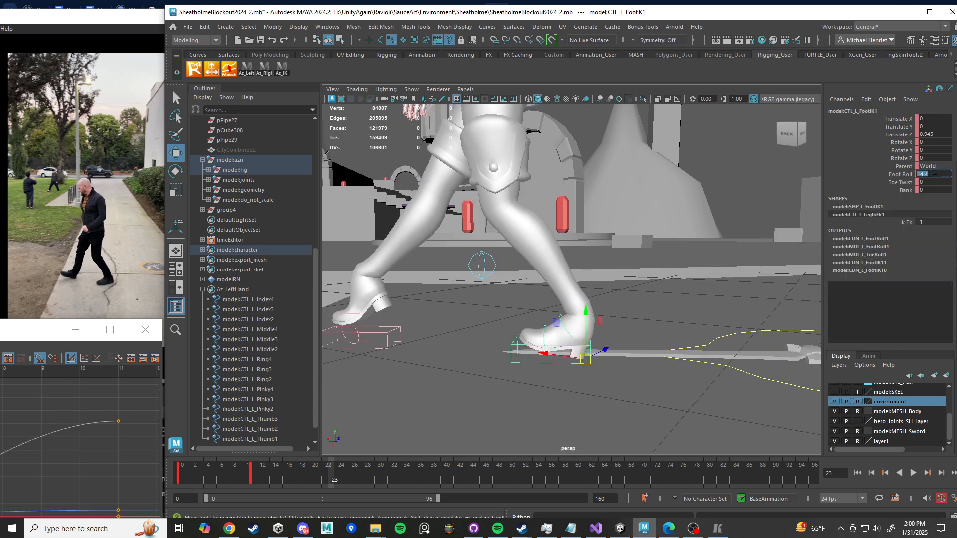
text(0)
key(Return)
Step: Swing the left hand IK control forward to Translate Z 1.369 and rotate it to about -19.46, -31.798, -40.287
scroll(553, 297, down, 5)
alt+middle_drag(521, 301, 551, 335)
scroll(551, 336, up, 5)
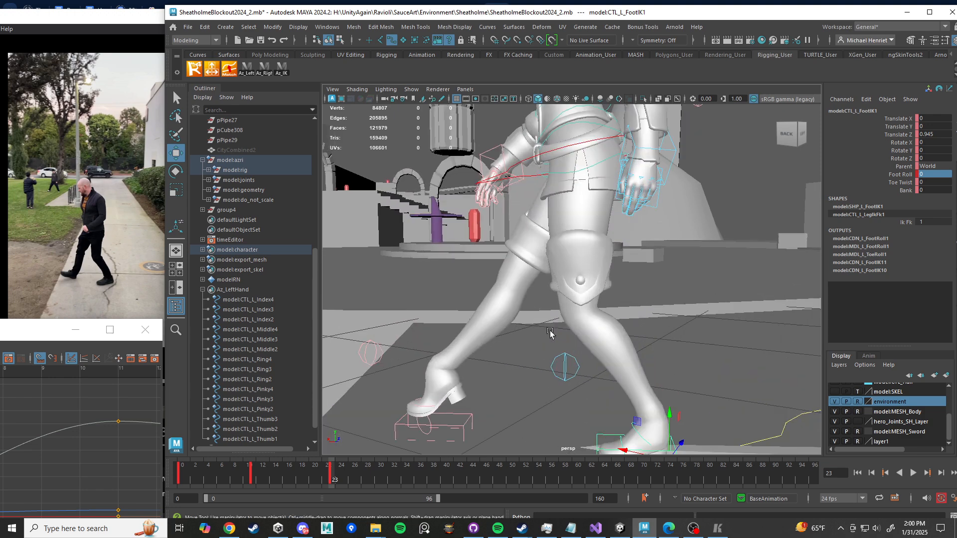
alt+drag(556, 305, 566, 305)
alt+middle_drag(566, 305, 575, 319)
alt+drag(574, 319, 656, 235)
click(700, 231)
scroll(523, 196, down, 5)
key(e)
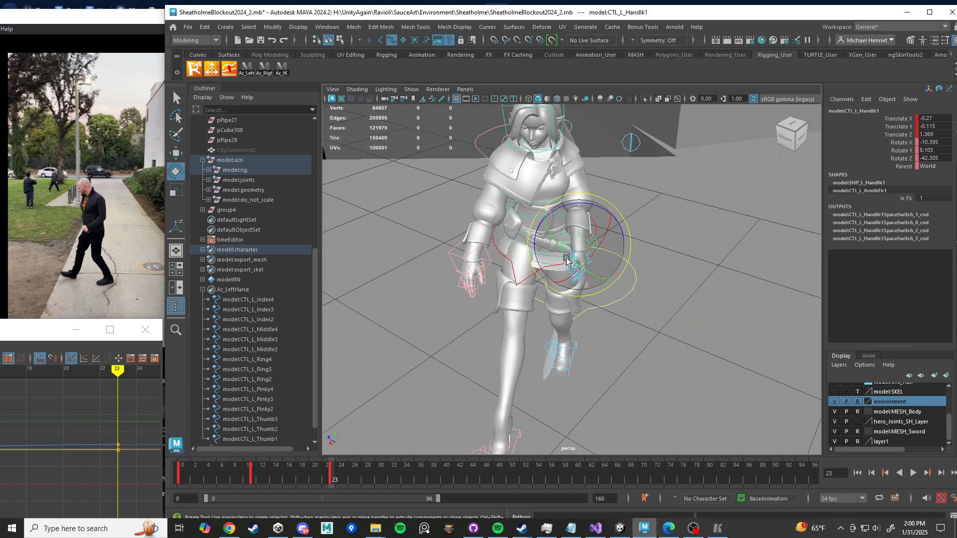
drag(567, 260, 528, 248)
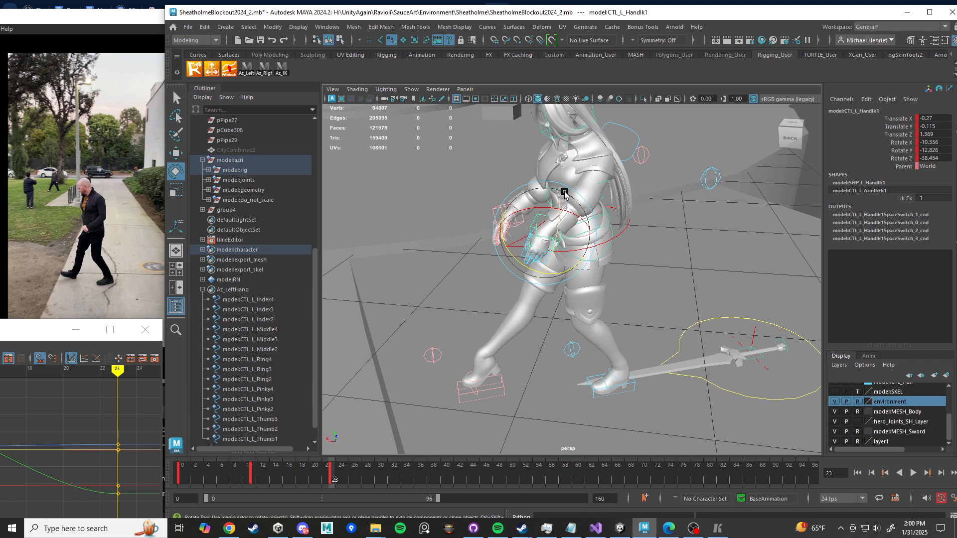
drag(564, 193, 547, 222)
Step: Nudge the left hand IK control slightly up and back to about -0.272, -0.093, 1.35
alt+drag(547, 235, 541, 199)
scroll(543, 215, up, 4)
alt+middle_drag(540, 217, 560, 277)
key(w)
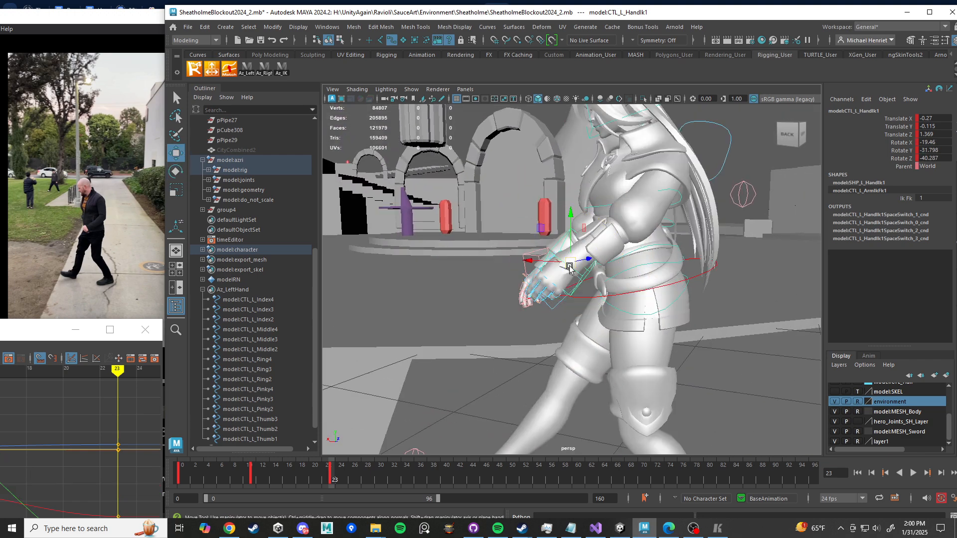
drag(570, 268, 644, 254)
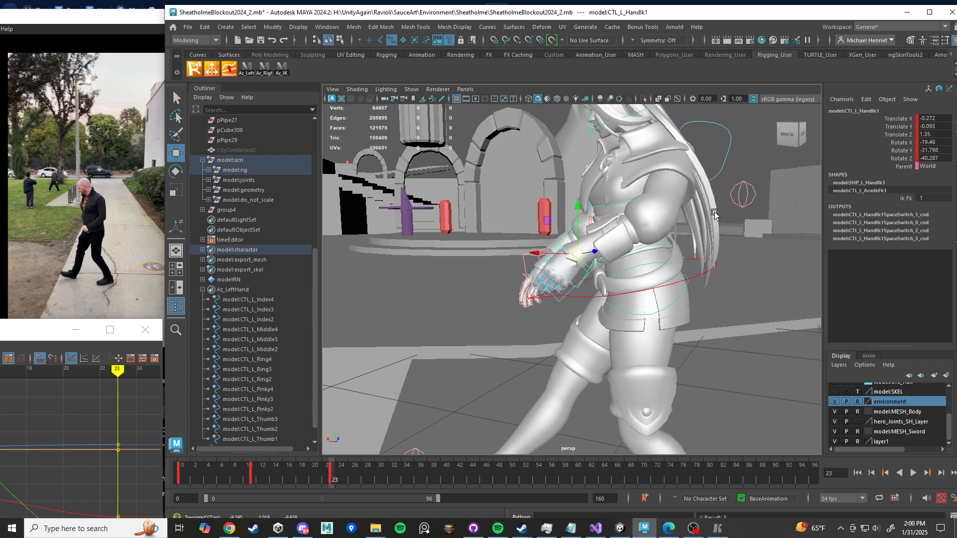
Step: Twist the root control to about 8.028, 22.182, -1.47 so the hips turn with the stride
alt+drag(714, 215, 529, 332)
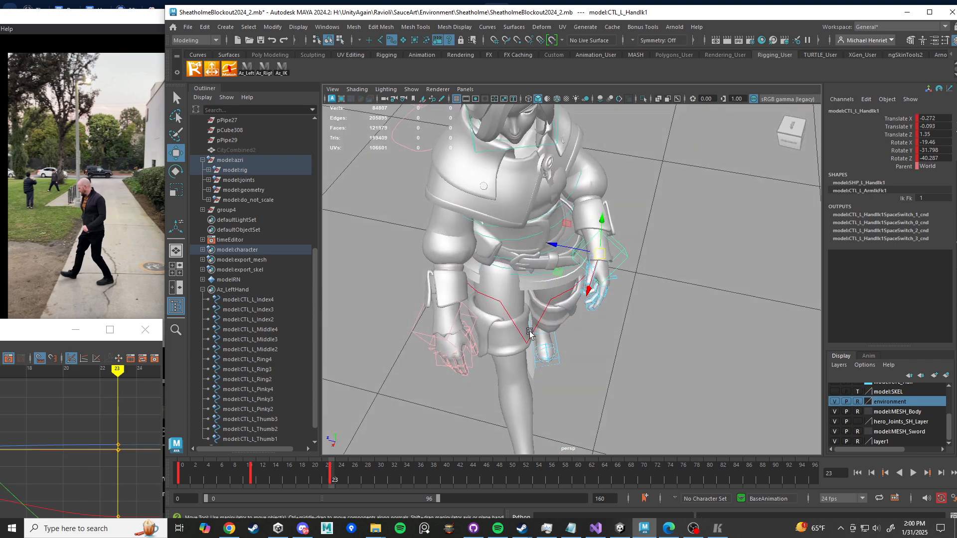
click(532, 333)
key(e)
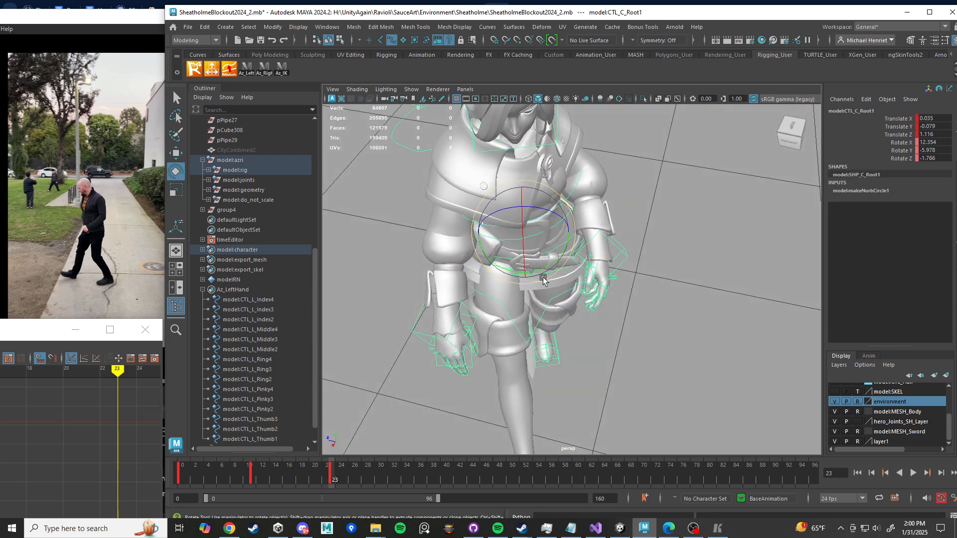
drag(543, 279, 653, 294)
scroll(523, 261, down, 5)
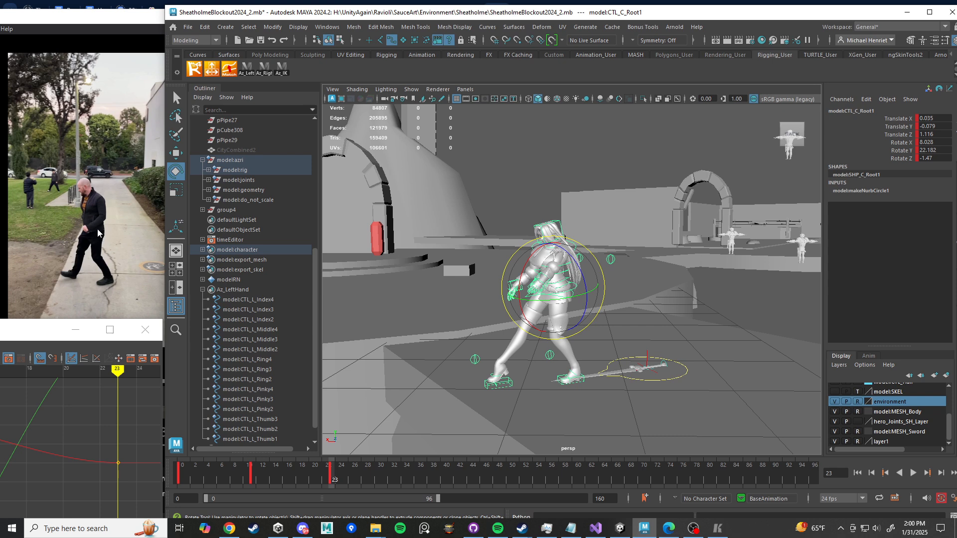
Step: Select the spine FK controls and counter-rotate them against the hip twist, bringing SpineFK2 to about 0.457, -0.63, 0.623
alt+drag(406, 285, 623, 321)
scroll(508, 321, up, 5)
scroll(621, 304, up, 4)
click(643, 232)
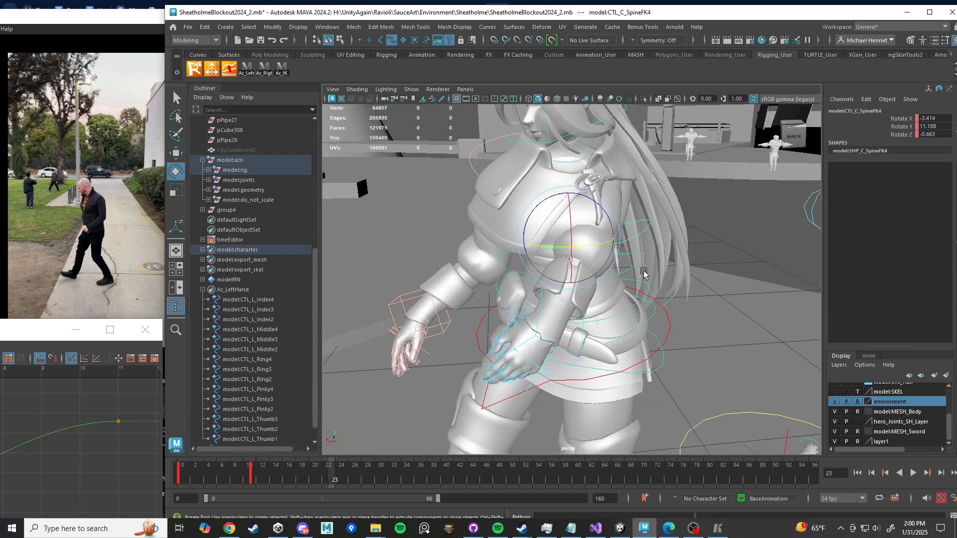
alt+drag(644, 273, 572, 315)
click(651, 295)
click(654, 302)
alt+drag(577, 311, 482, 299)
alt+right_drag(482, 299, 502, 310)
alt+drag(503, 310, 542, 295)
alt+right_drag(569, 293, 578, 259)
alt+drag(578, 259, 559, 231)
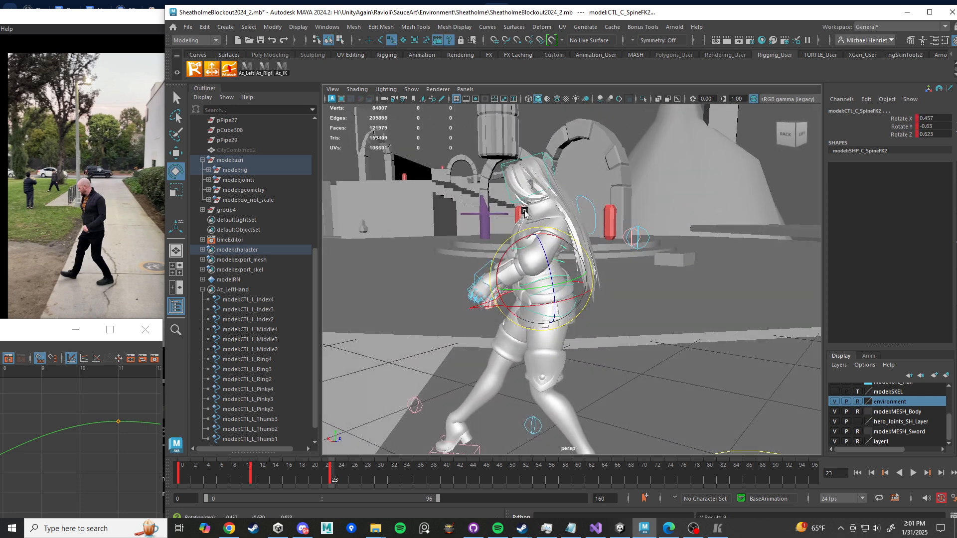
Step: Tilt the spine FK controls backward, bringing SpineFK2 to about -2.49, -1.197, -0.167
alt+right_drag(533, 244, 552, 248)
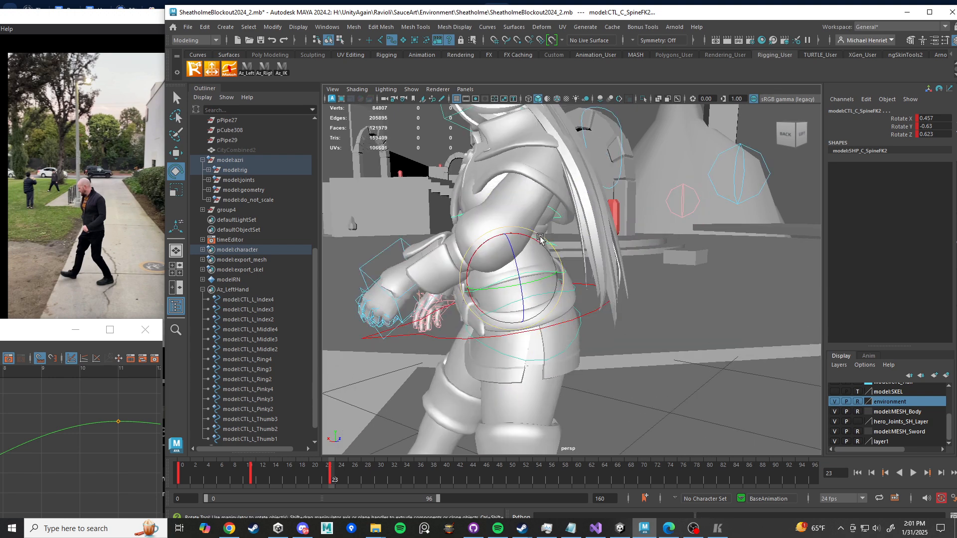
drag(544, 237, 543, 237)
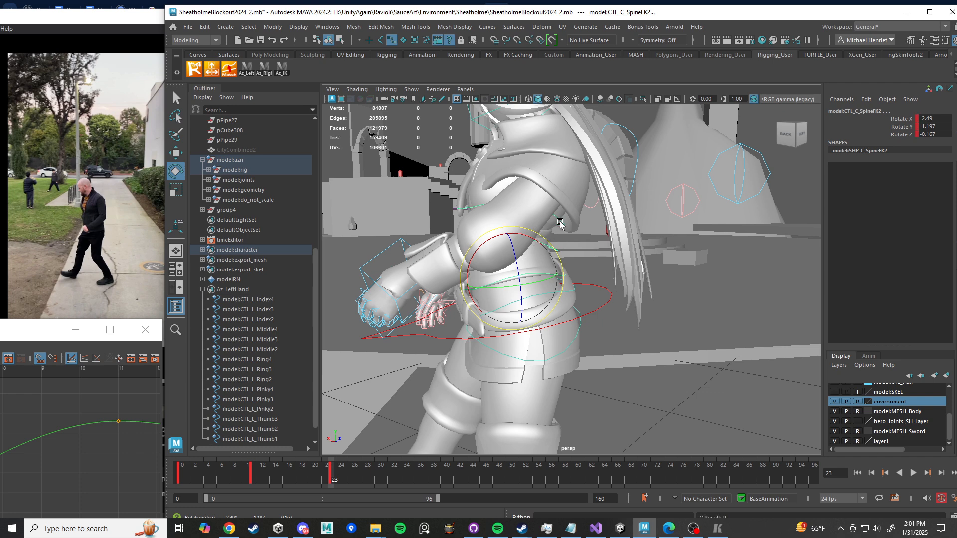
click(560, 224)
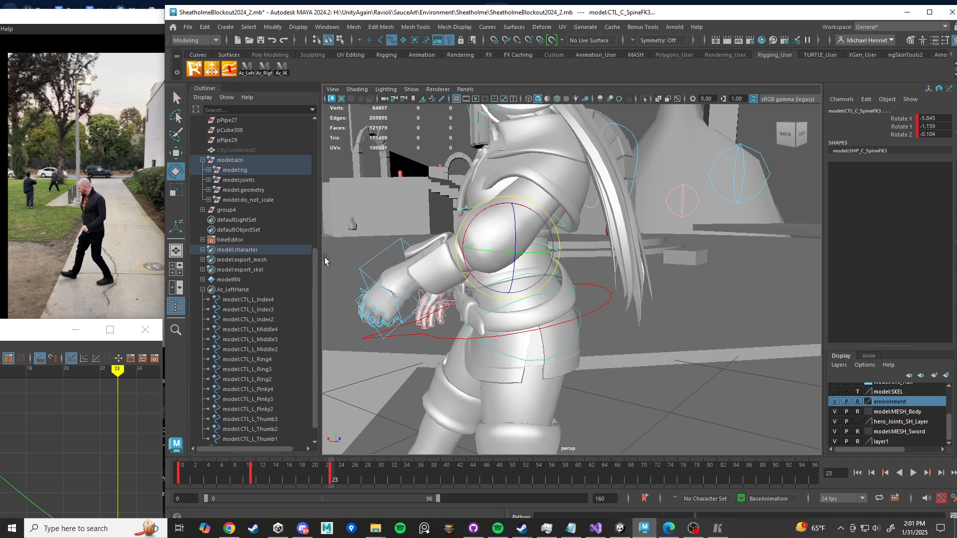
Step: Reduce the root control's forward lean to about 2.774 in Rotate X and rotate the upper spine FK controls to match
click(607, 304)
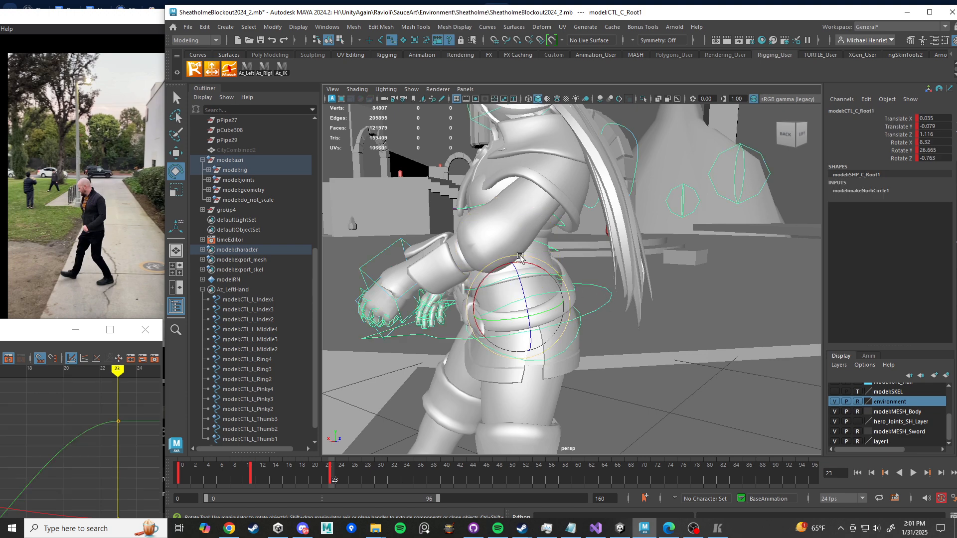
drag(524, 259, 532, 260)
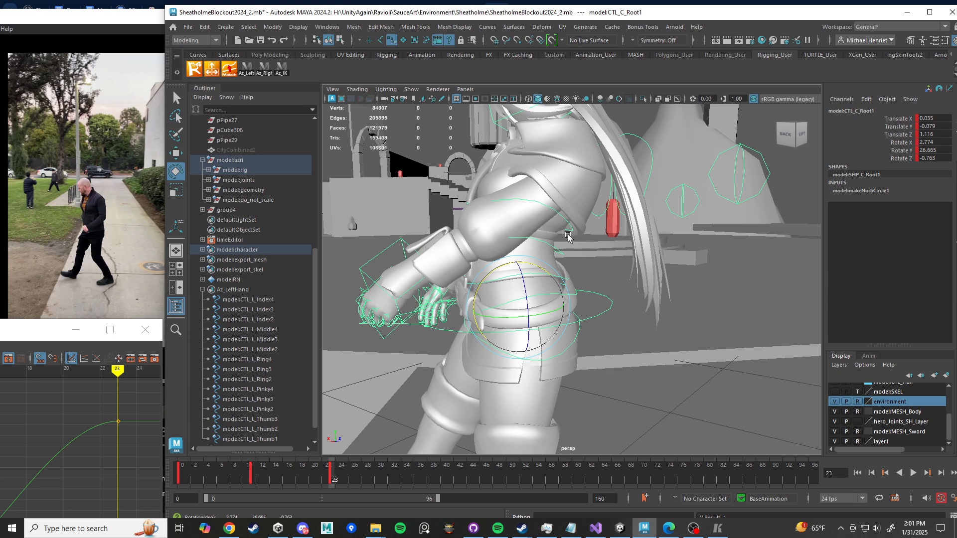
click(561, 256)
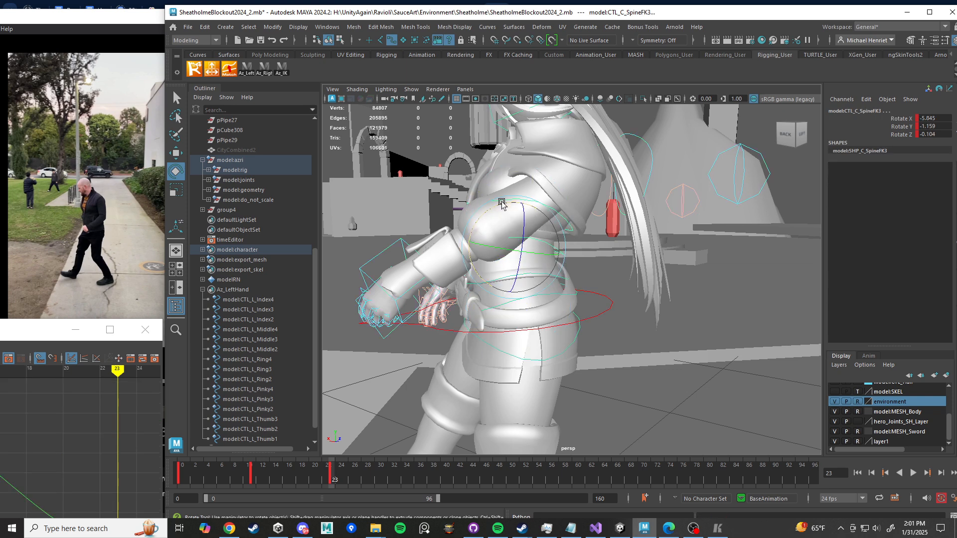
drag(502, 203, 671, 222)
Step: Turn the head and both neck controls together toward the walking direction, bringing Neck1 to about 0.253, -26.197, 0.381
scroll(569, 249, down, 5)
click(509, 200)
scroll(668, 219, up, 6)
key(w)
alt+middle_drag(600, 196, 598, 298)
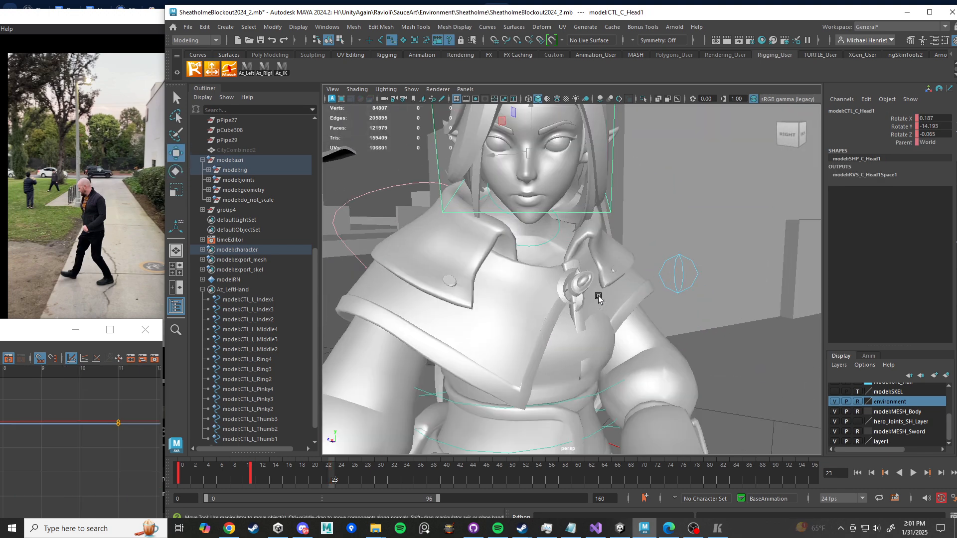
click(501, 215)
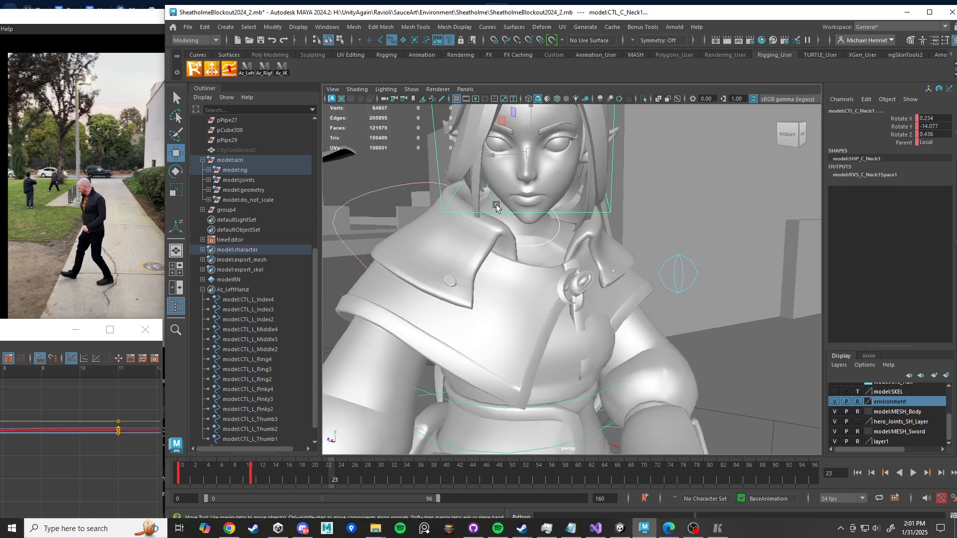
shift+click(500, 208)
key(e)
drag(534, 196, 626, 262)
scroll(626, 263, up, 3)
key(w)
key(Up)
alt+drag(528, 242, 574, 246)
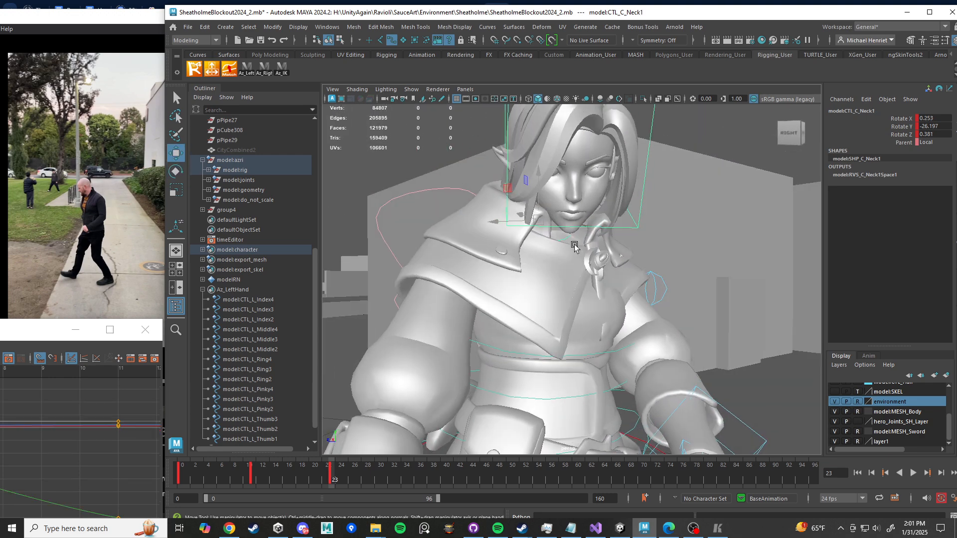
Step: Select both neck controls and switch their Parent space to World at frame 23
click(641, 206)
alt+drag(641, 205, 523, 225)
alt+middle_drag(524, 224, 581, 278)
scroll(581, 279, up, 2)
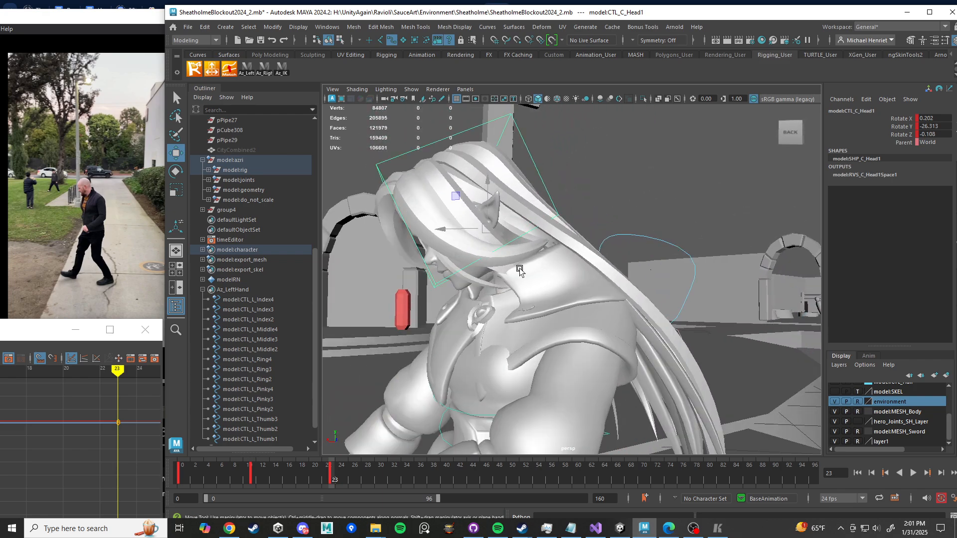
alt+drag(517, 266, 579, 243)
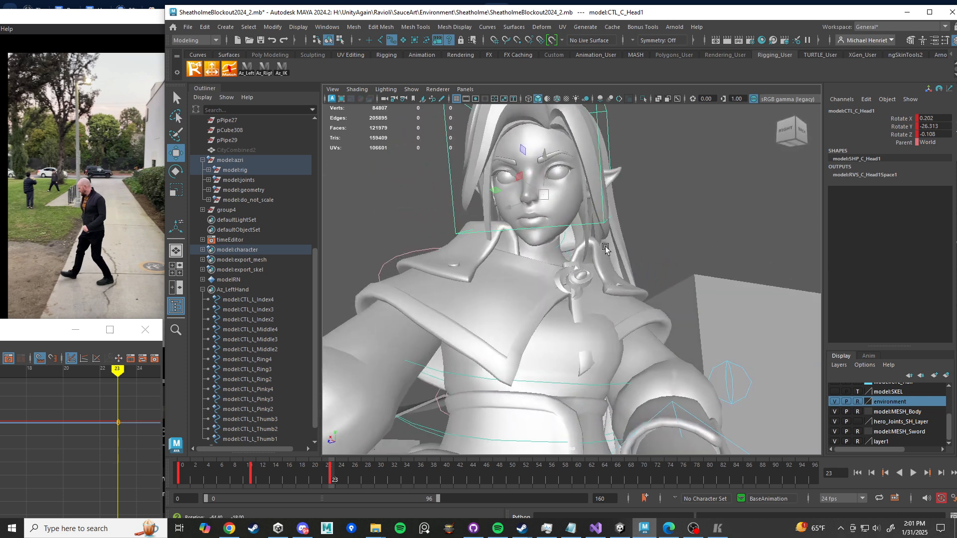
click(564, 242)
key(e)
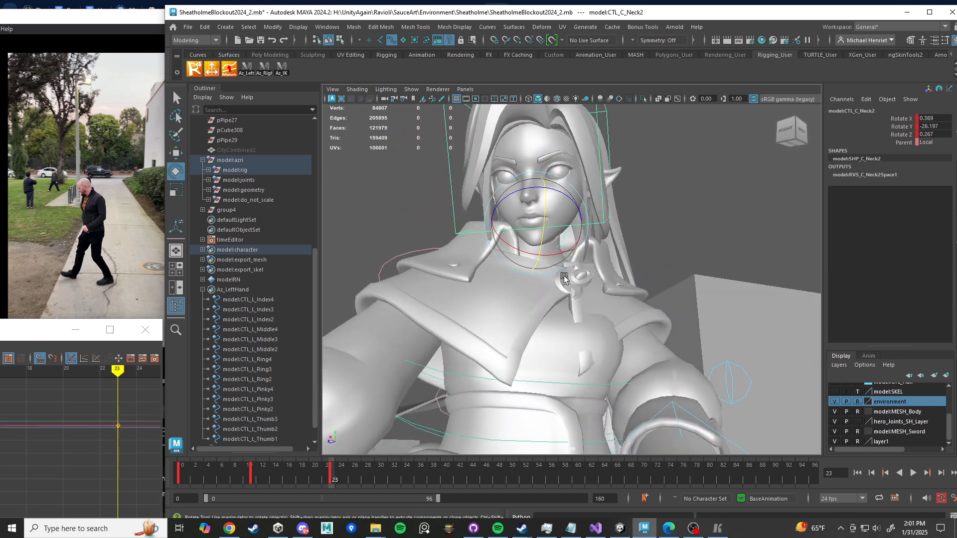
key(w)
scroll(568, 273, up, 3)
click(562, 224)
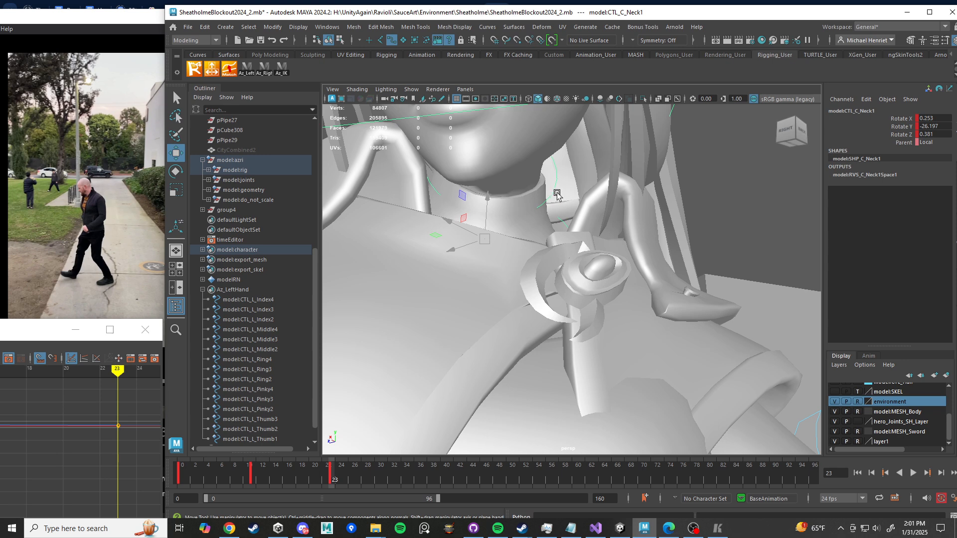
click(901, 143)
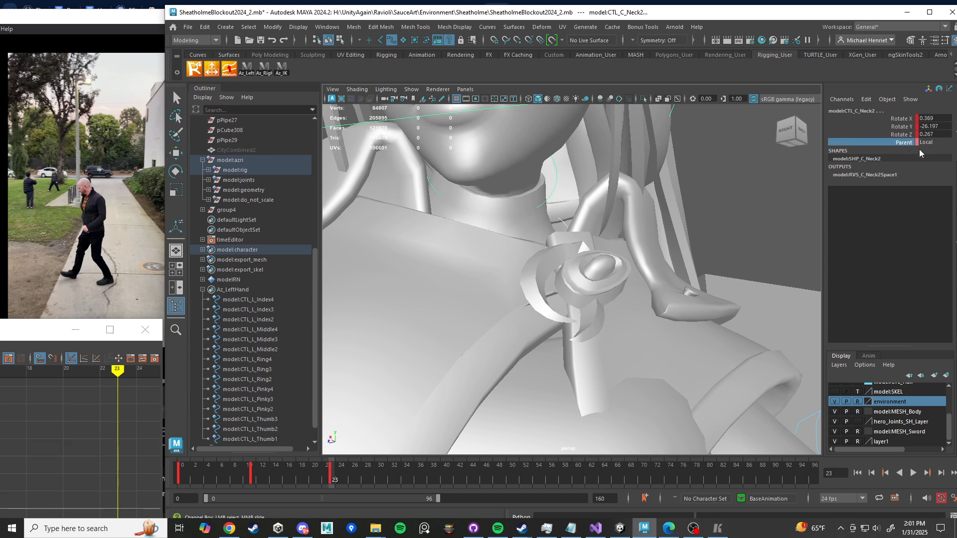
drag(40, 334, 529, 157)
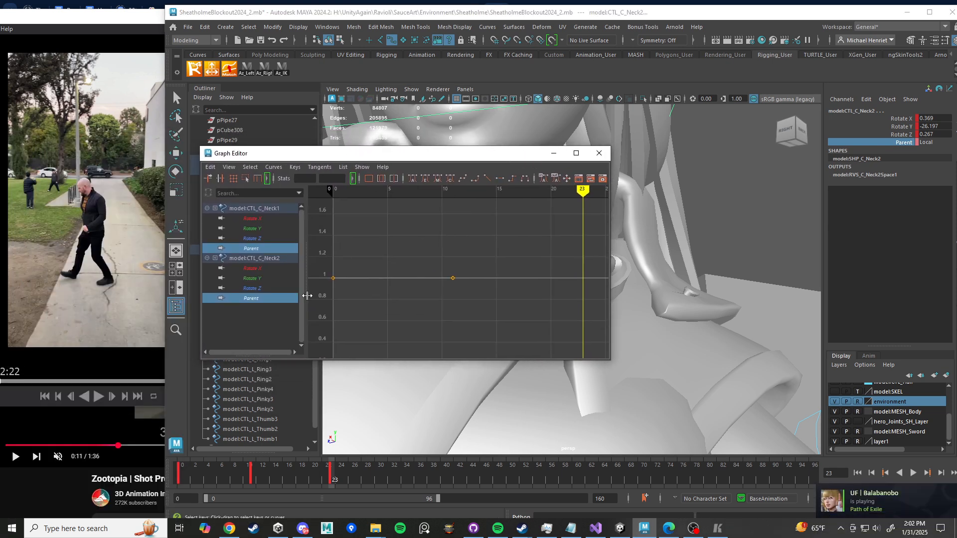
click(933, 143)
click(927, 152)
scroll(439, 241, down, 3)
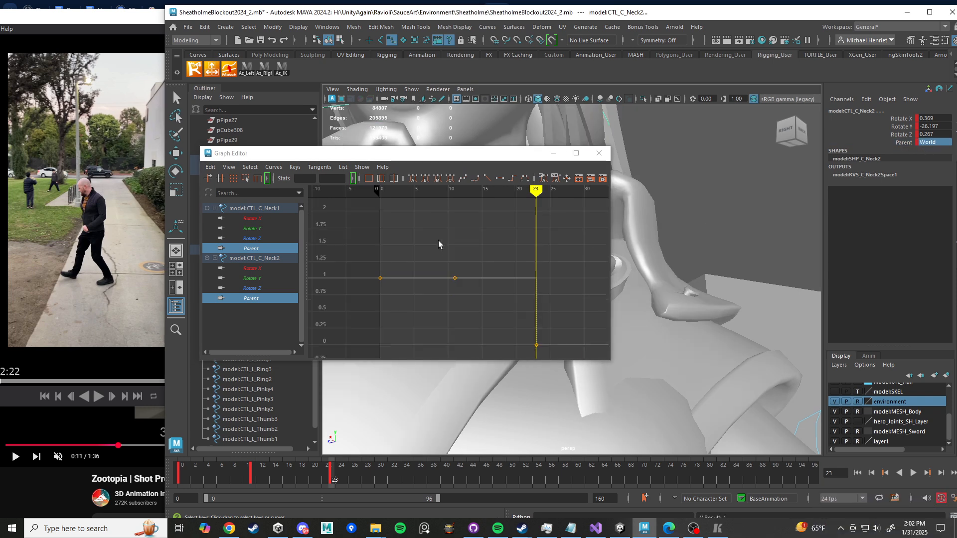
Step: Set both neck controls' earlier Parent keys, at frames 0 and 11, to 0 in the Graph Editor and compare frames 11 and 23
drag(565, 257, 382, 296)
key(w)
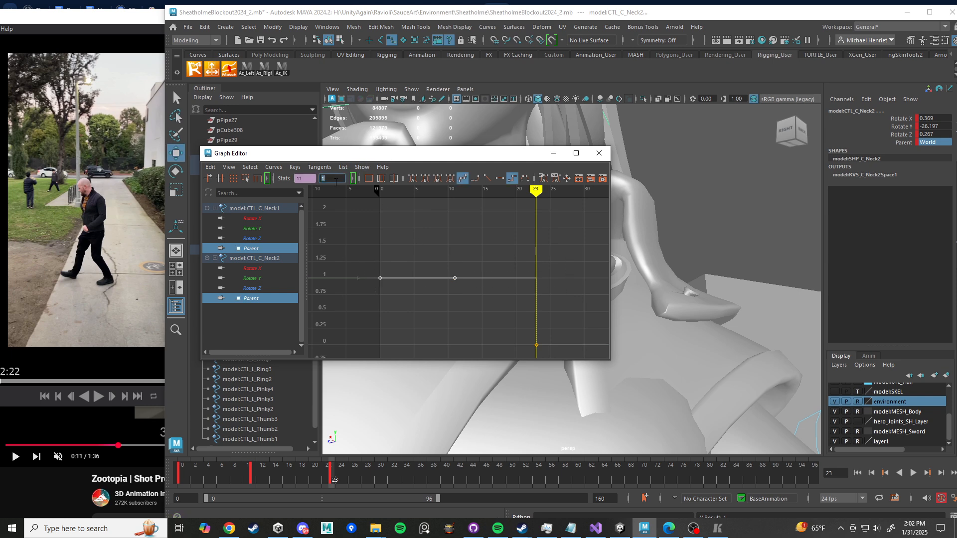
text(0)
key(Return)
drag(472, 156, 379, 148)
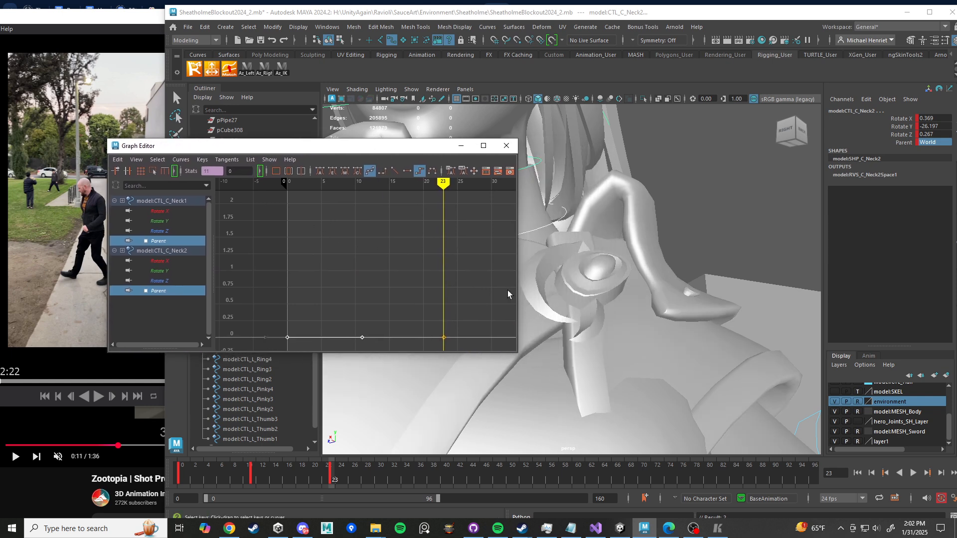
click(250, 471)
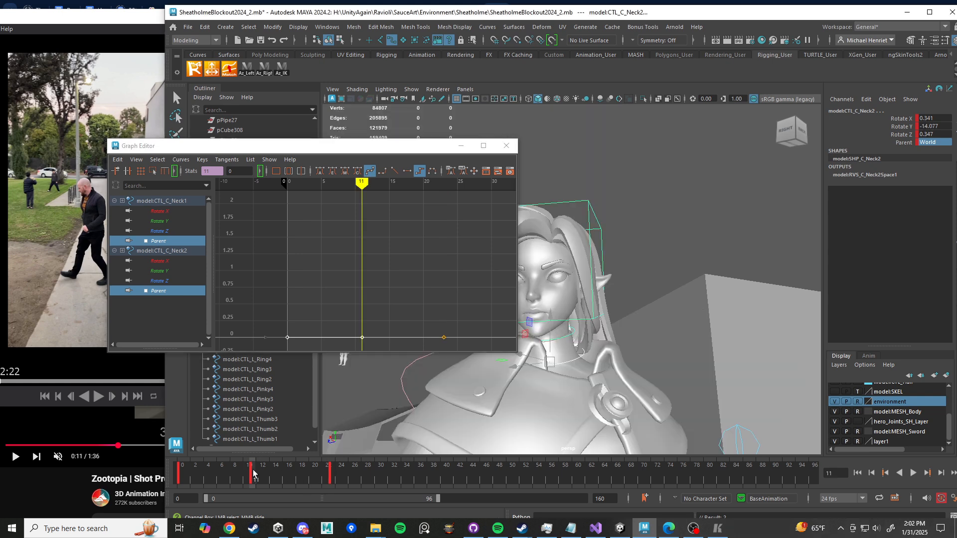
click(334, 479)
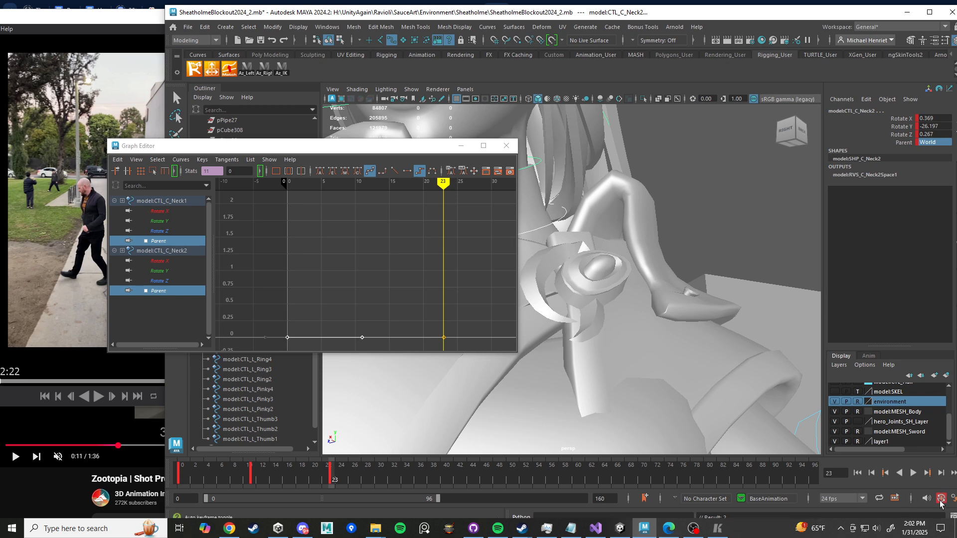
drag(391, 148, 0, 254)
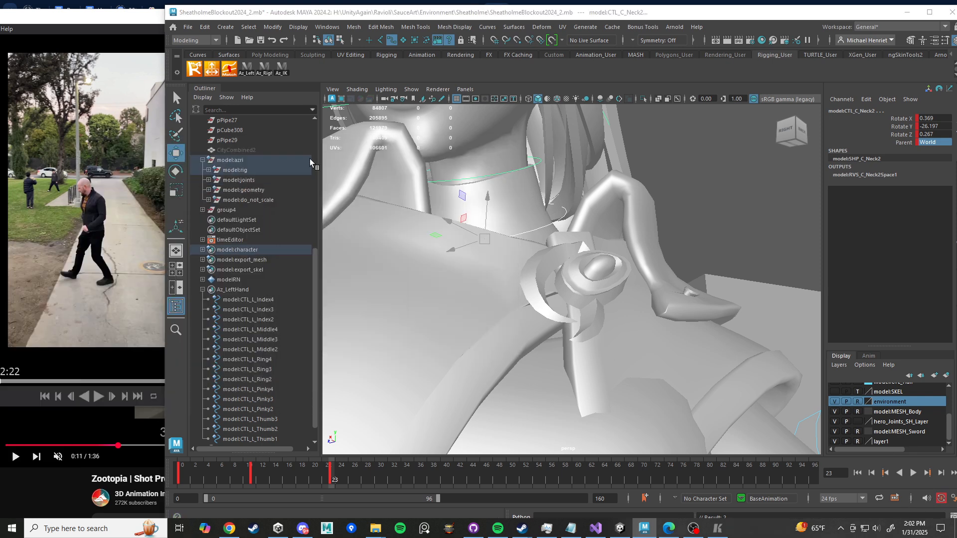
Step: Examine the head, torso and leg pose at frame 23 from several angles
scroll(530, 266, down, 10)
alt+drag(531, 266, 469, 299)
alt+middle_drag(541, 304, 548, 242)
scroll(549, 242, up, 4)
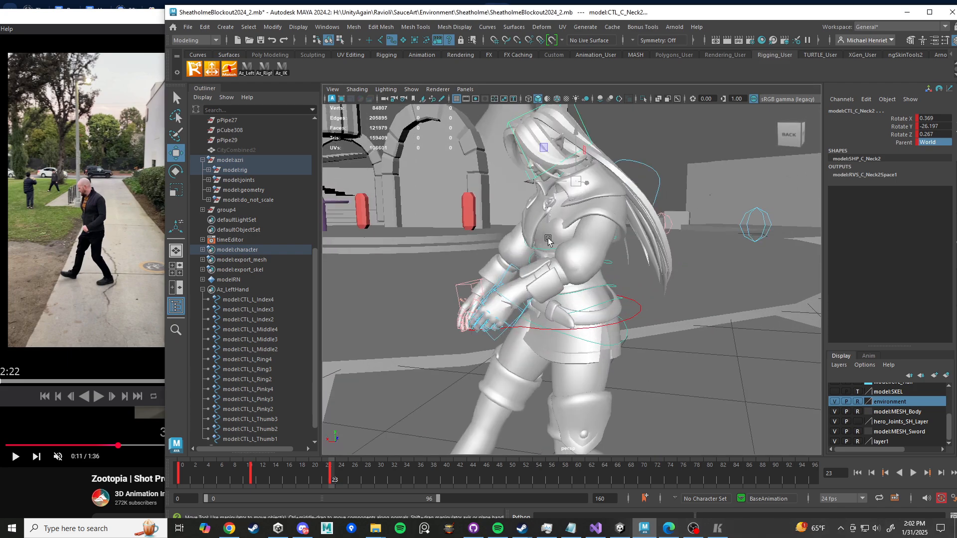
alt+drag(548, 241, 609, 274)
alt+middle_drag(661, 224, 688, 284)
scroll(687, 285, up, 4)
alt+drag(615, 309, 620, 338)
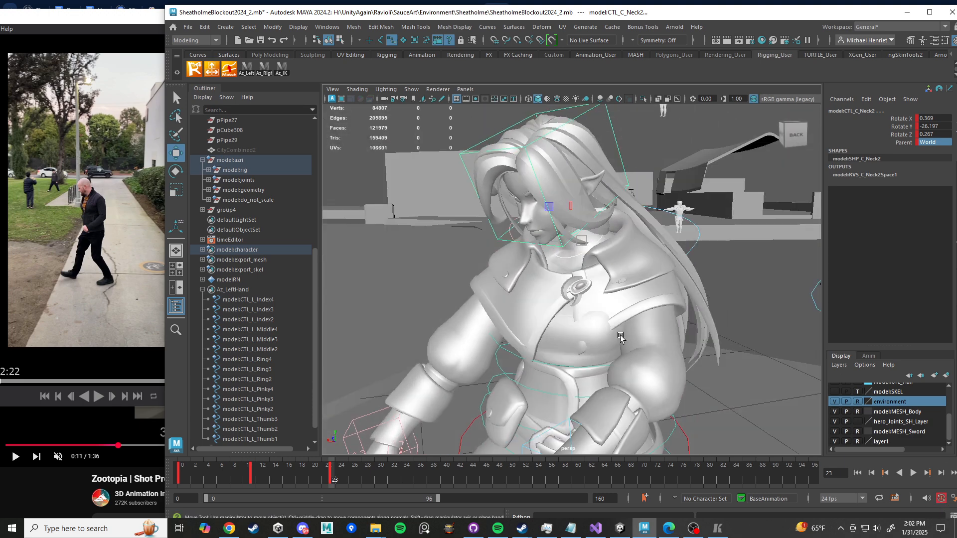
scroll(576, 319, down, 5)
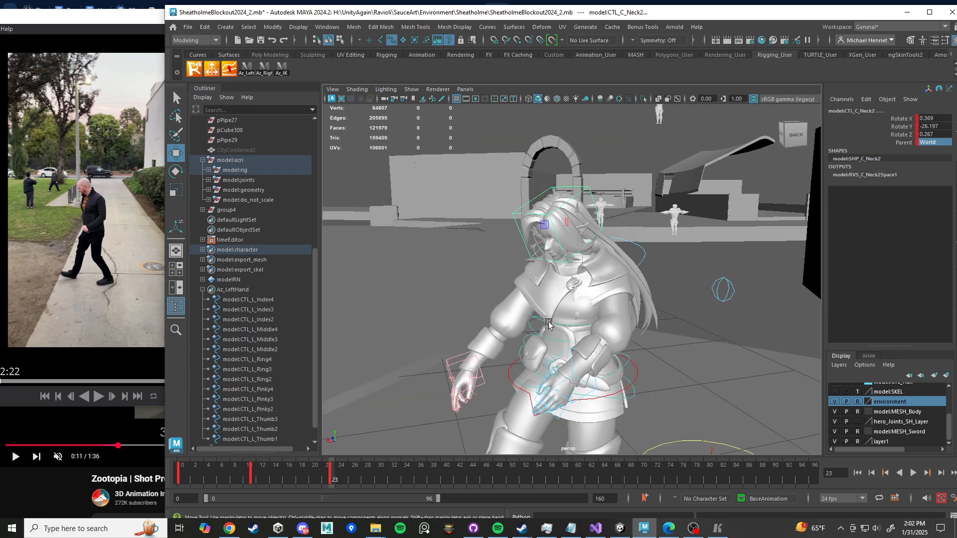
alt+drag(586, 362, 507, 378)
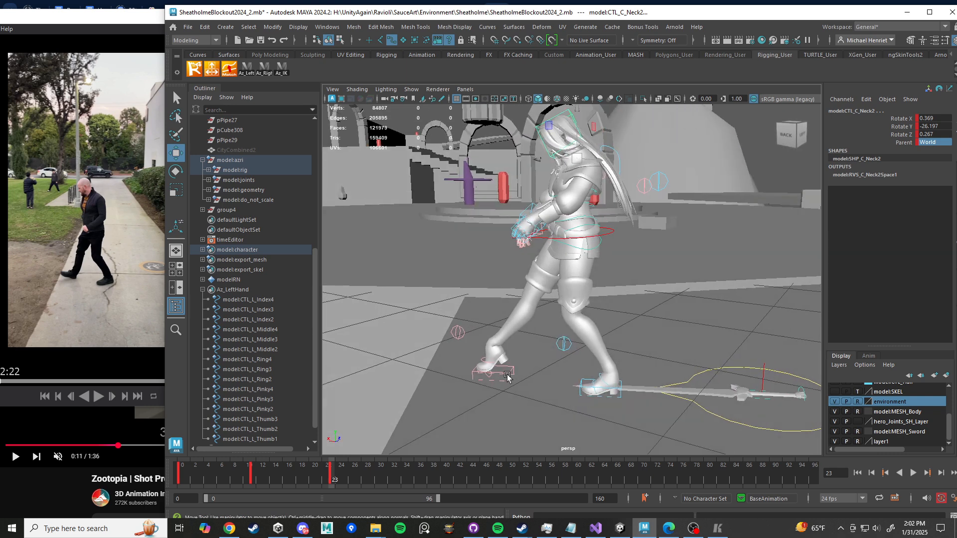
Step: Set the right foot IK control's Foot Roll to 0
click(506, 375)
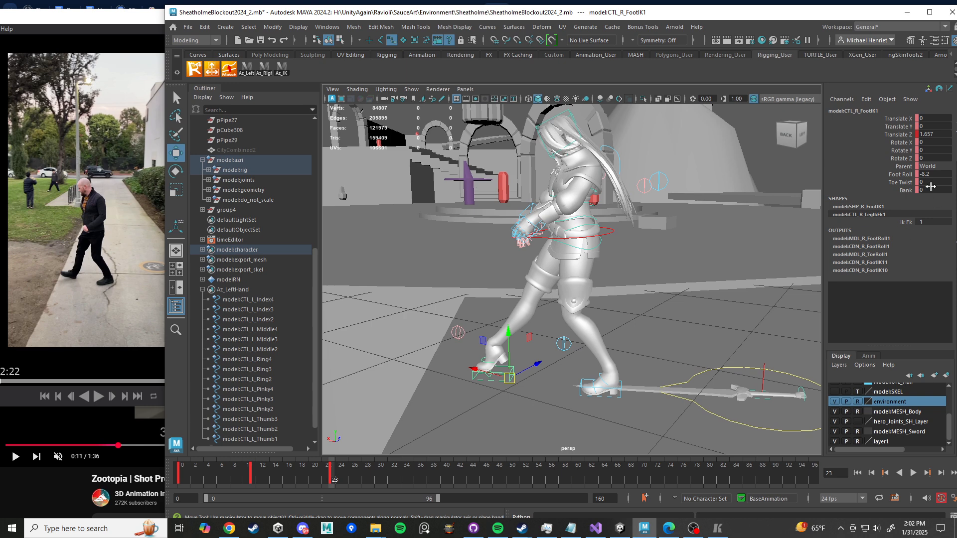
click(930, 166)
click(859, 167)
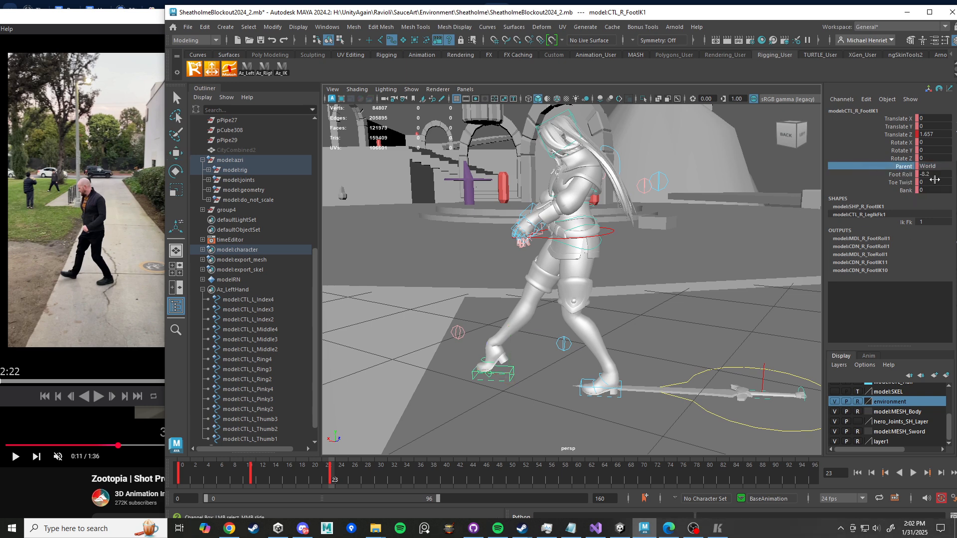
double_click(938, 175)
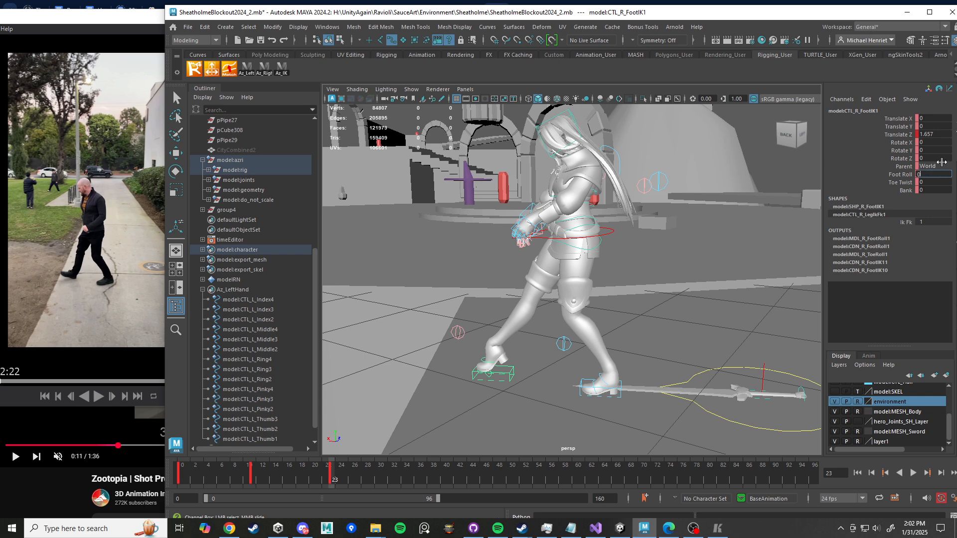
text(0)
key(Return)
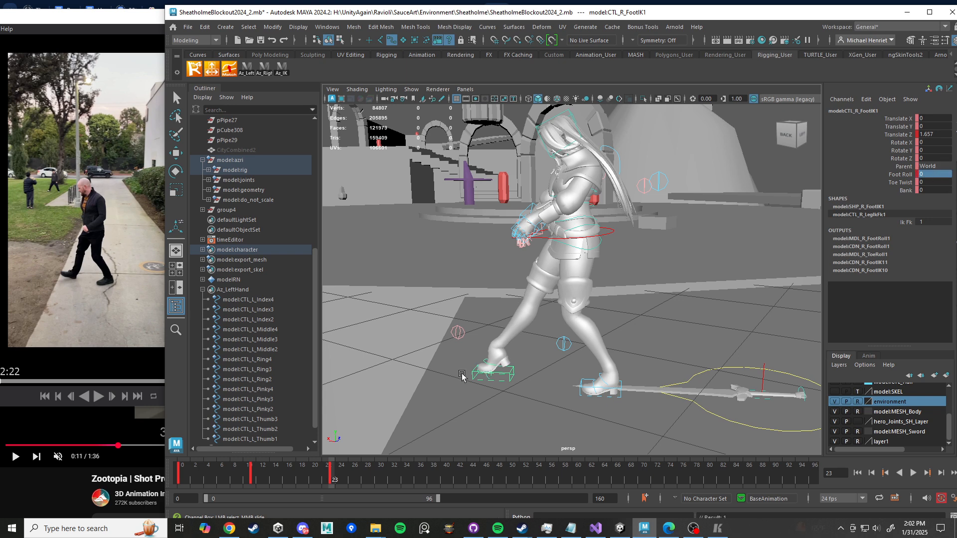
Step: Set the right ball control's Rotate X to 0 so the toes lie flat
click(488, 366)
key(w)
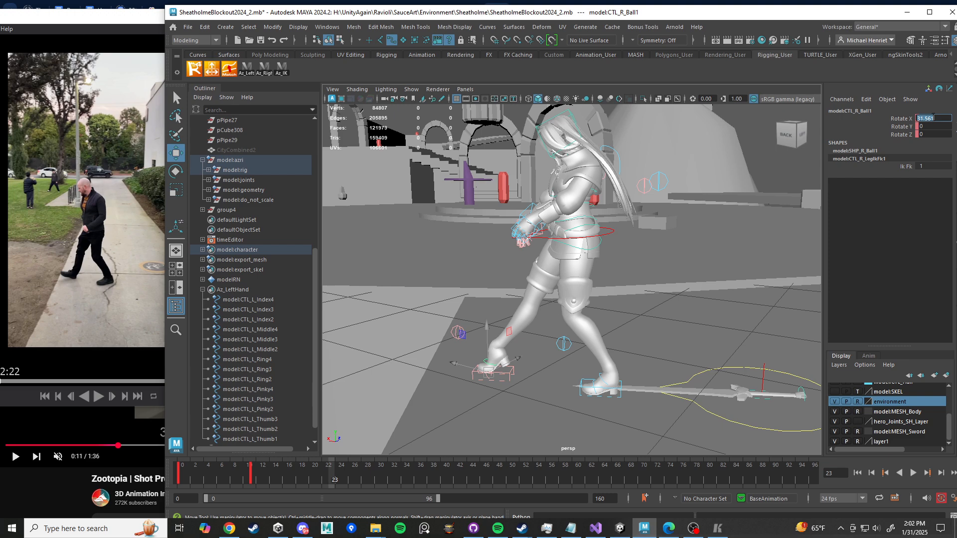
text(0)
key(Return)
alt+drag(534, 375, 542, 360)
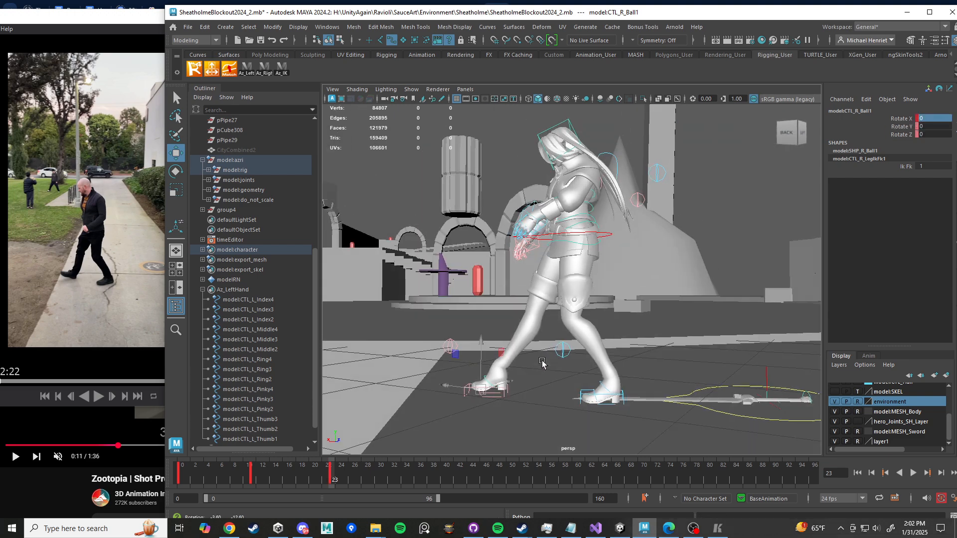
Step: Reposition the right foot IK control along the ground to about -0.049 in Translate X and 1.549 in Translate Z
alt+middle_drag(541, 361, 627, 243)
alt+drag(627, 243, 554, 236)
click(570, 338)
middle_drag(555, 243, 573, 239)
alt+drag(574, 239, 621, 236)
alt+drag(557, 316, 567, 322)
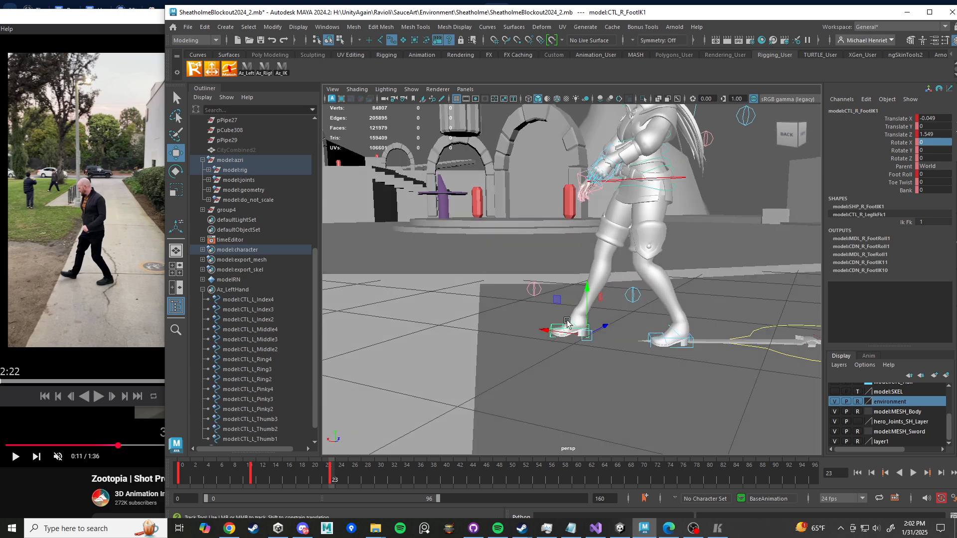
Step: Raise the right foot IK control's Foot Roll to about 12.7
alt+right_drag(567, 322, 586, 333)
click(902, 174)
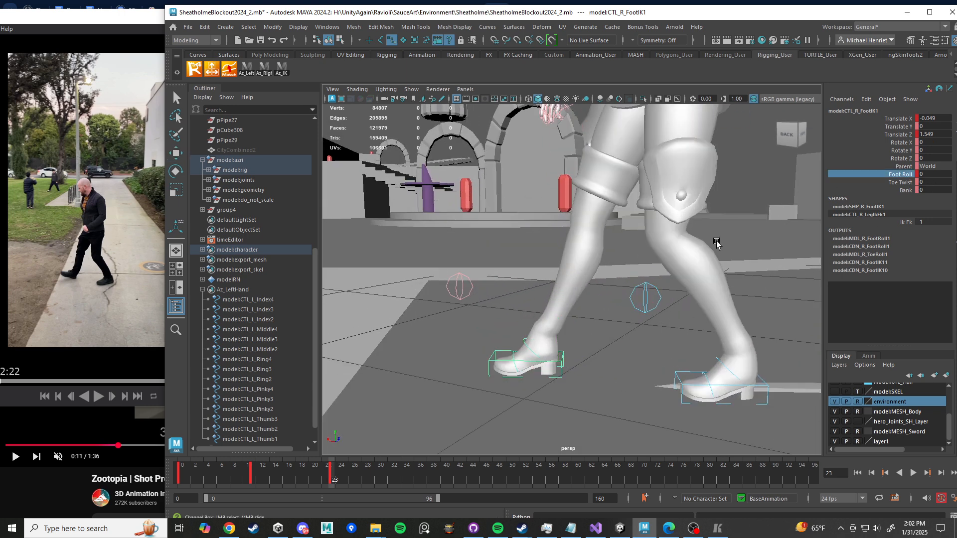
middle_drag(718, 244, 777, 249)
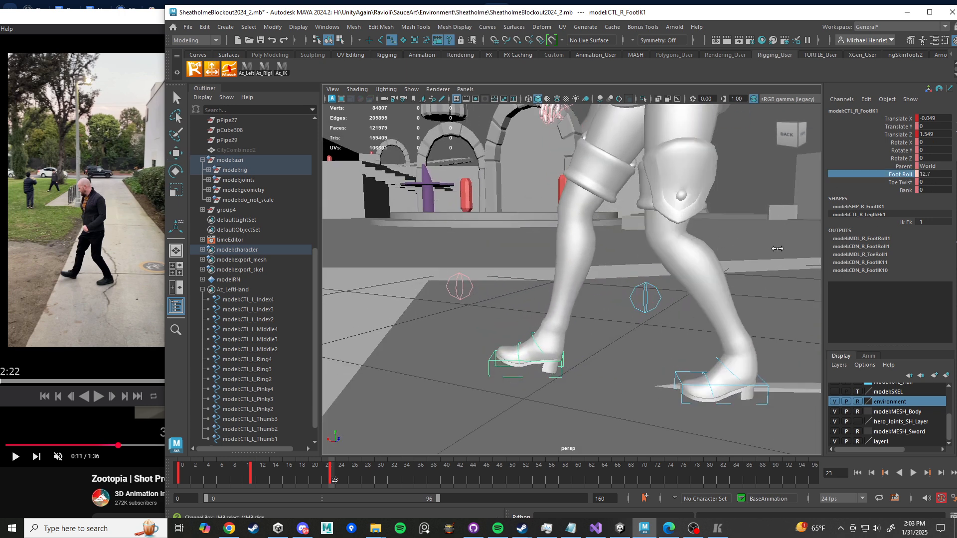
Step: Examine the character's stride and foot placement relative to the world control and the video reference
alt+right_drag(743, 268, 632, 297)
alt+drag(632, 297, 646, 325)
click(656, 313)
key(w)
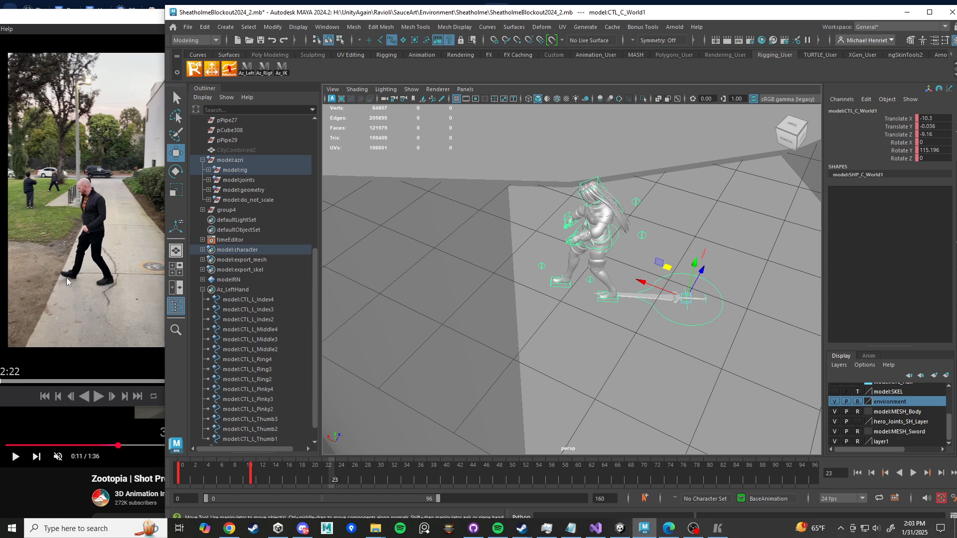
alt+drag(542, 311, 537, 298)
alt+right_drag(566, 306, 578, 372)
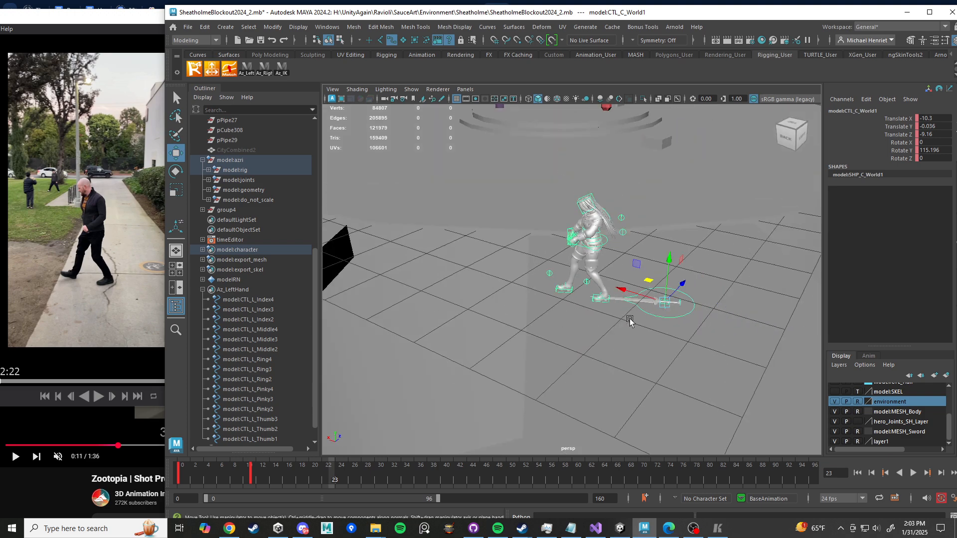
alt+right_drag(628, 318, 611, 319)
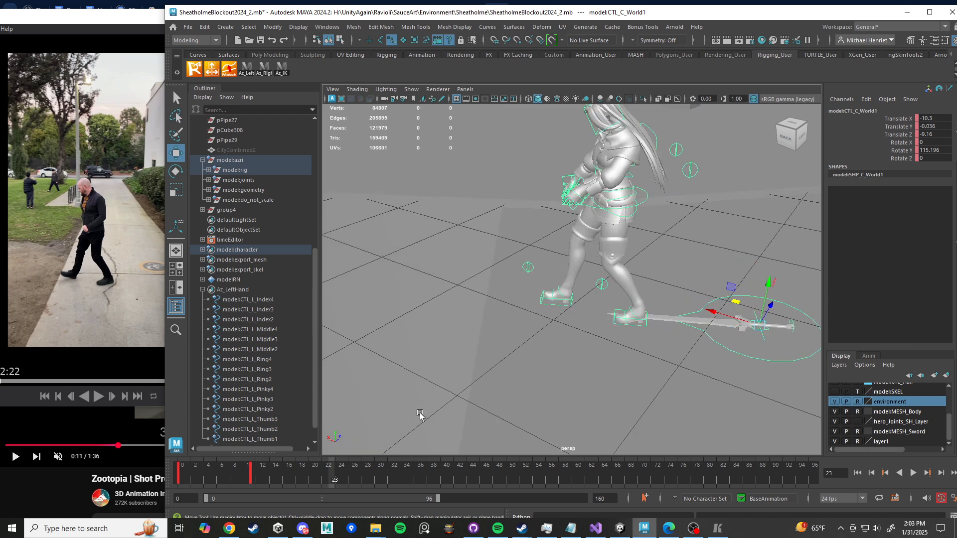
mouse_move(562, 303)
alt+mouse_down()
mouse_move(552, 299)
mouse_move(551, 318)
alt+mouse_up()
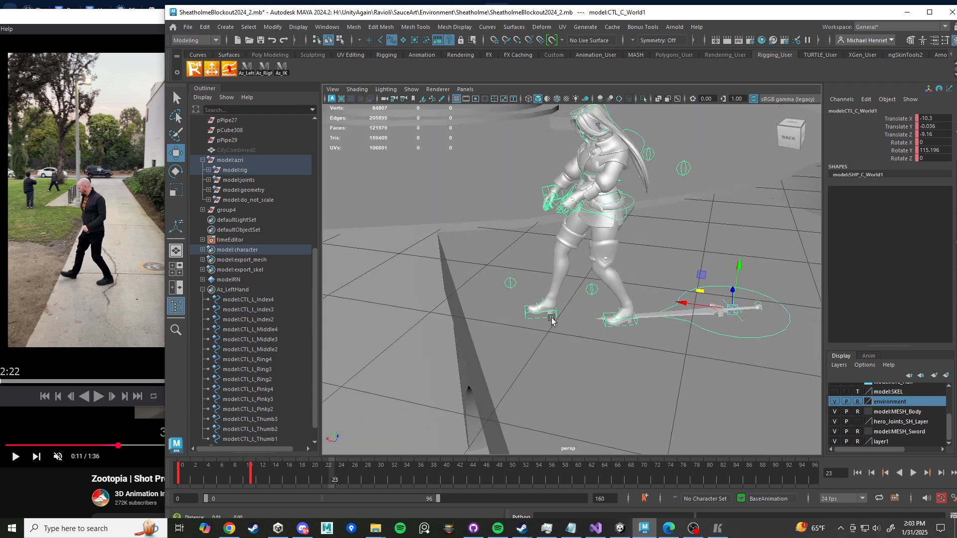
alt+right_drag(551, 318, 590, 268)
alt+drag(580, 230, 604, 195)
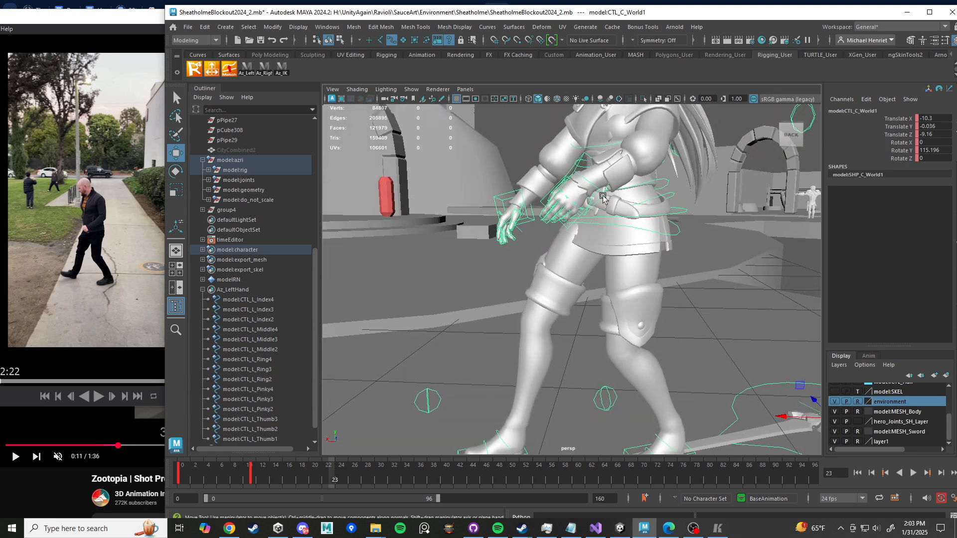
Step: Move the left hand IK control to a new swing position in front of the hips
click(593, 216)
mouse_move(584, 241)
alt+right_down()
mouse_move(591, 245)
mouse_move(600, 234)
alt+right_up()
alt+middle_drag(600, 234, 548, 288)
drag(524, 254, 552, 240)
alt+right_drag(551, 240, 508, 238)
alt+drag(508, 238, 494, 265)
alt+right_drag(495, 264, 535, 260)
Step: Rotate the left hand IK control to about -34.806, -60.929, -9.238
key(e)
drag(529, 264, 612, 273)
drag(612, 273, 654, 259)
alt+drag(654, 259, 527, 277)
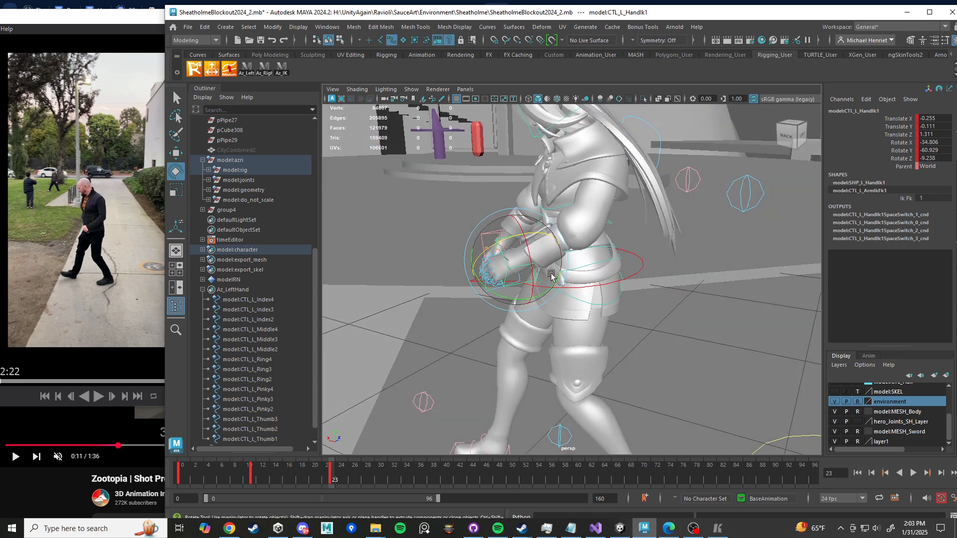
alt+middle_drag(606, 264, 601, 265)
Step: Move the left arm's pole vector control to about -0.052, -0.064, 0.966
click(682, 229)
alt+drag(678, 232, 621, 253)
key(w)
drag(718, 216, 718, 220)
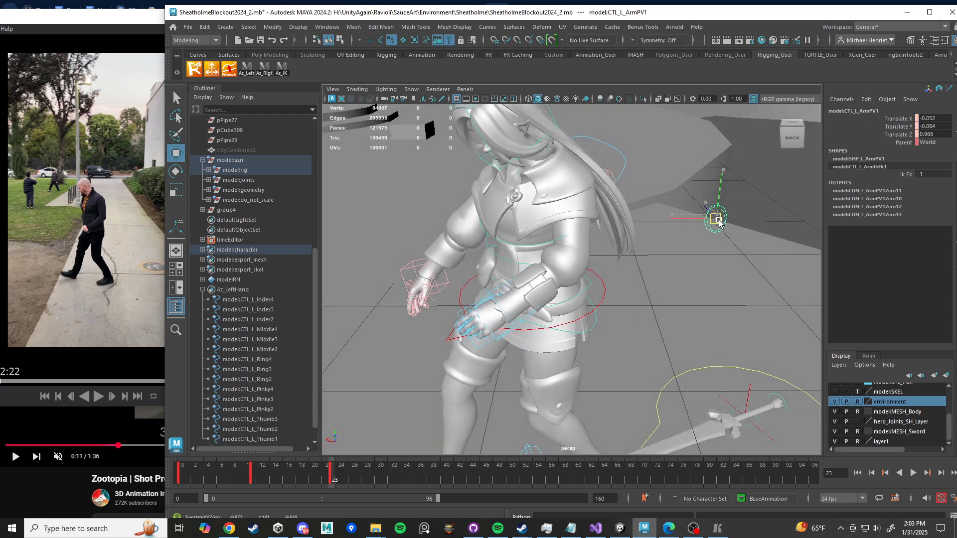
Step: Rotate the right hand IK control to about -2.663, 39.927, 33.555
alt+drag(658, 220, 530, 304)
click(581, 151)
key(e)
click(628, 295)
key(w)
key(e)
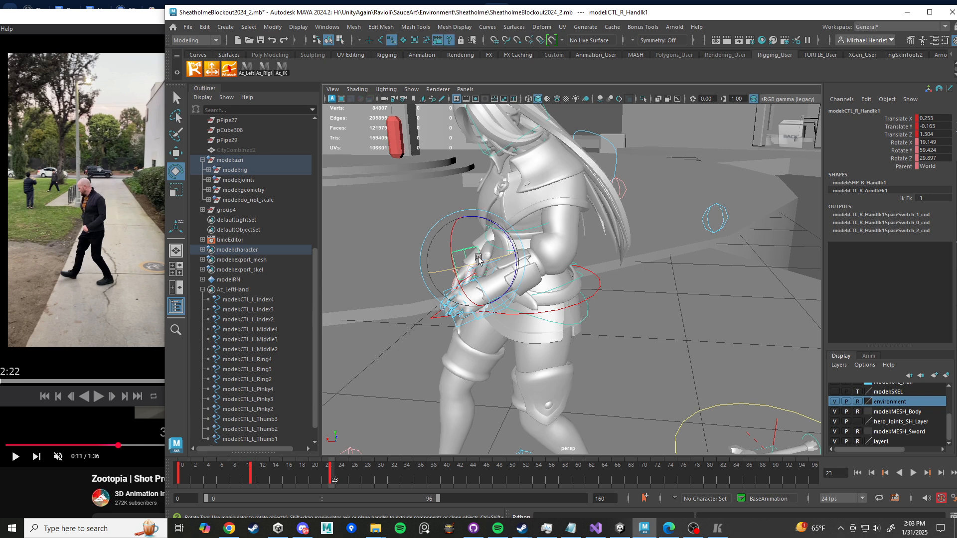
drag(479, 259, 457, 280)
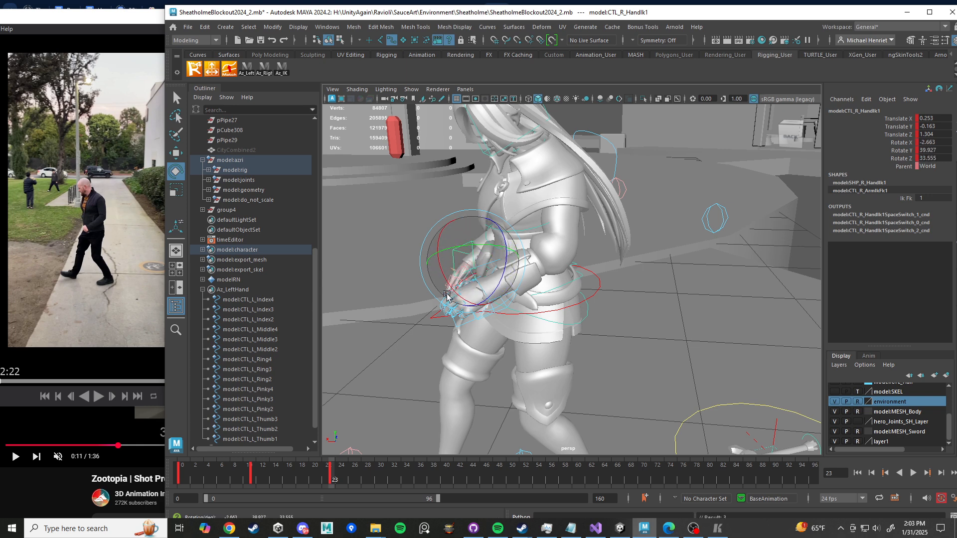
scroll(457, 280, down, 3)
Step: Switch to the walking reference video and examine the man's hand and arm positions around 00:02:21
click(118, 26)
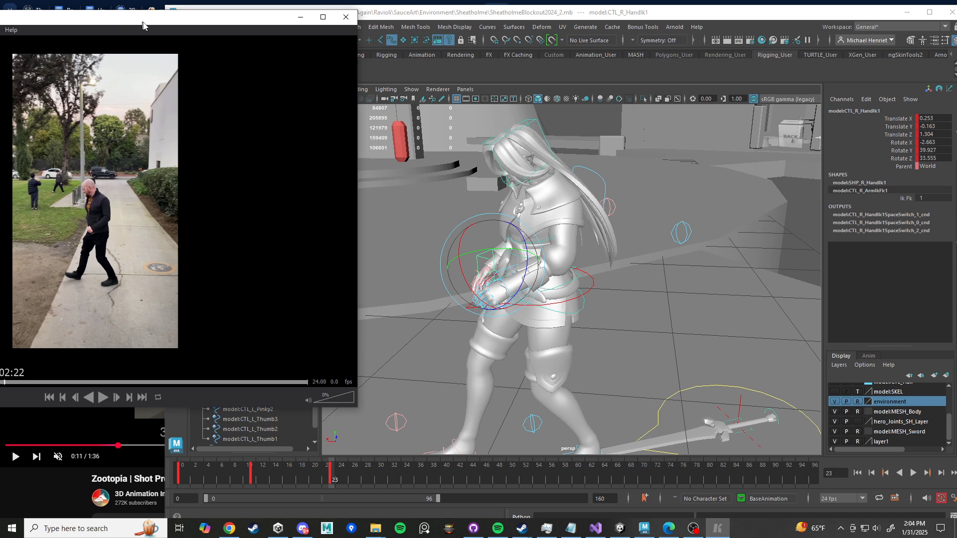
drag(137, 24, 184, 35)
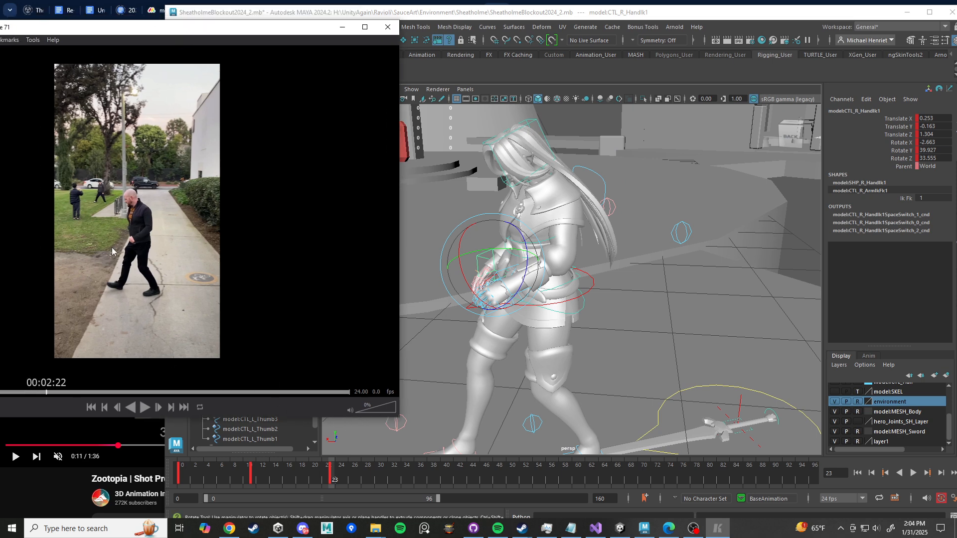
drag(80, 31, 98, 22)
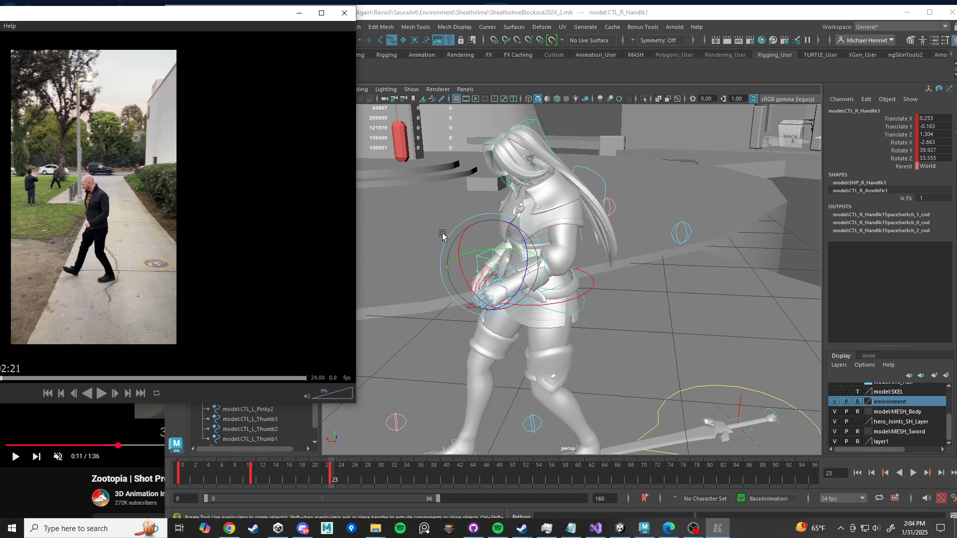
Step: Move the right hand IK control to about 0.244, -0.193, 1.216
alt+drag(609, 261, 531, 277)
key(w)
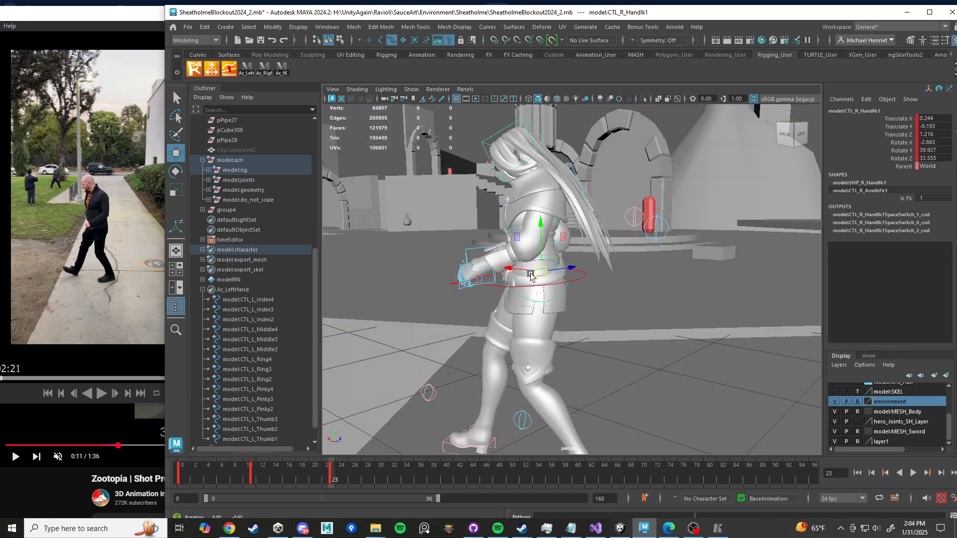
scroll(531, 276, down, 6)
scroll(525, 260, up, 5)
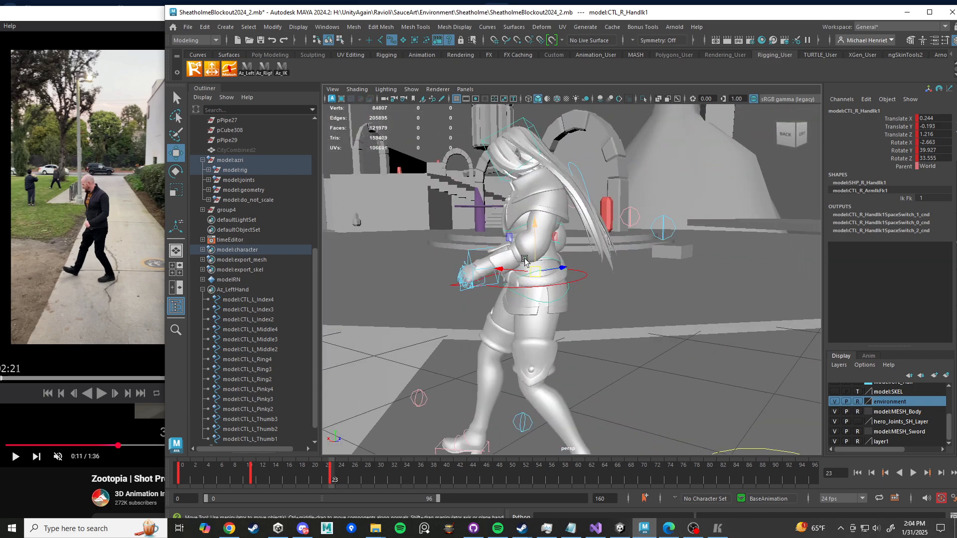
alt+drag(571, 257, 499, 269)
Step: Select all of the character's rig controls together
scroll(494, 254, down, 5)
drag(481, 228, 741, 403)
drag(465, 220, 761, 436)
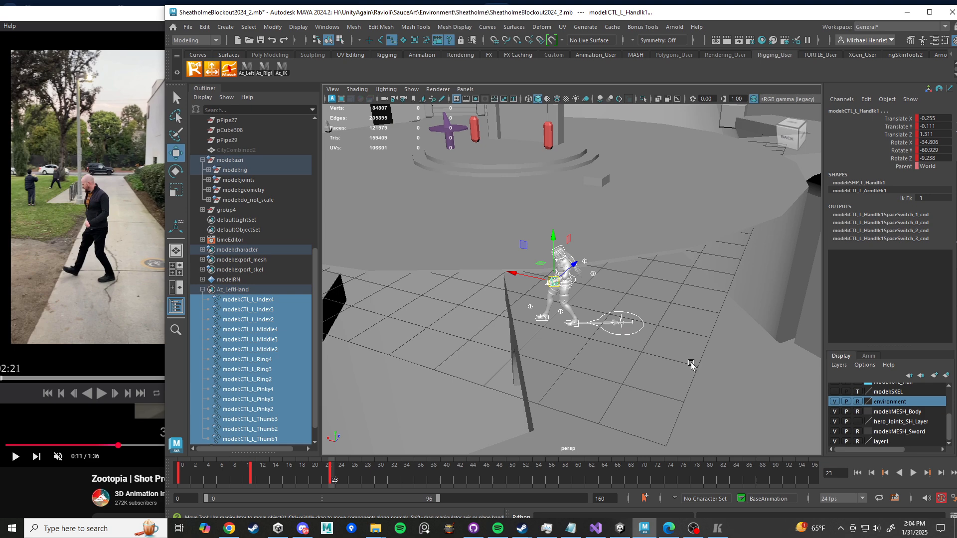
Step: Save the scene as JumpAnimation.ma in H:\NewCourseMaterials, accepting the student version notice
click(188, 27)
click(226, 80)
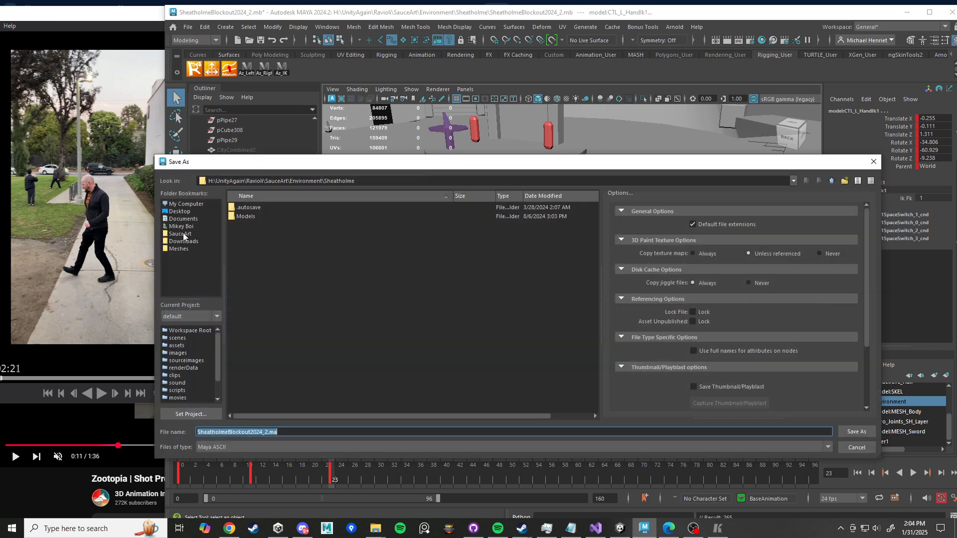
click(180, 211)
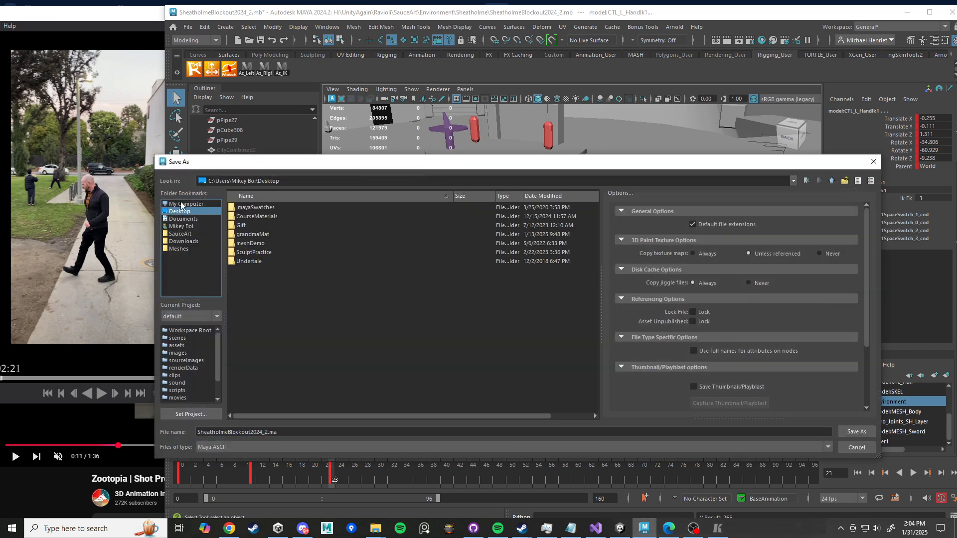
click(181, 204)
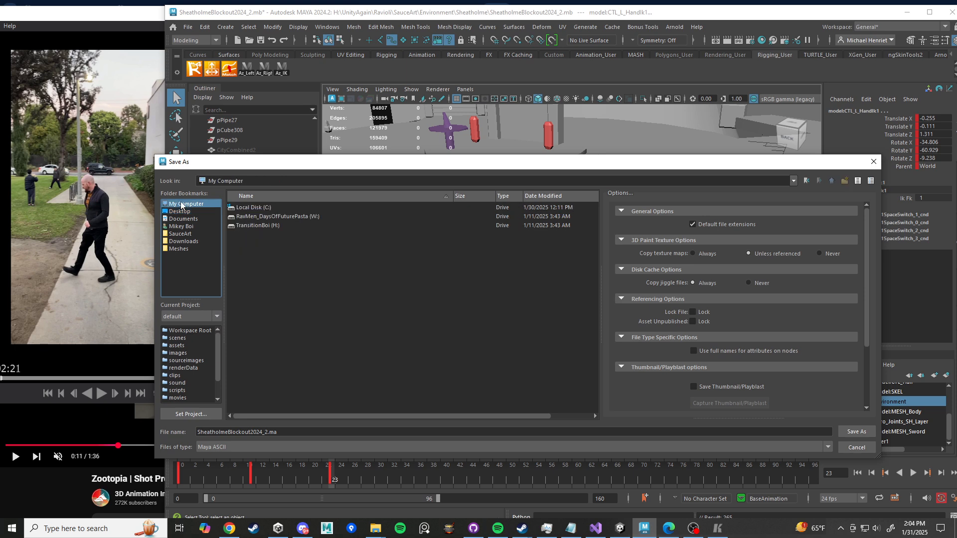
double_click(267, 226)
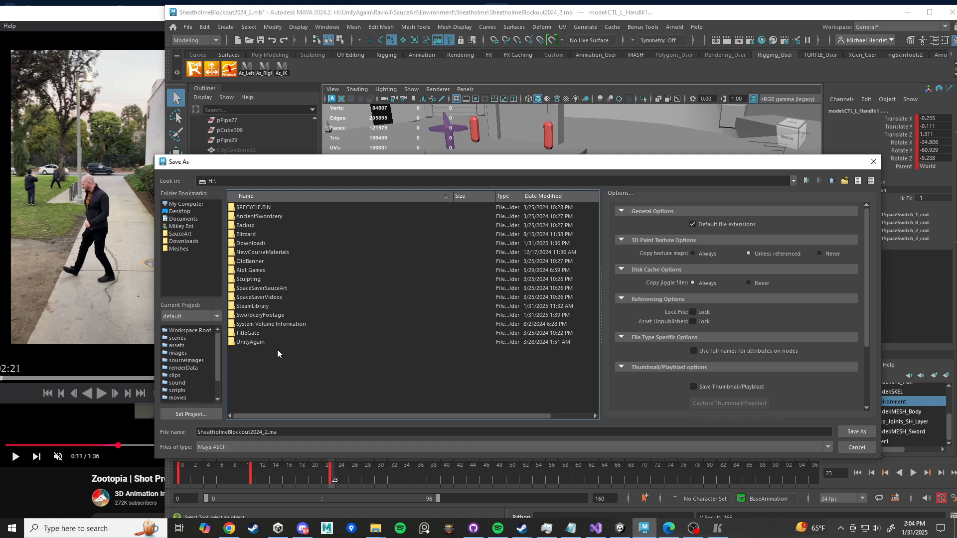
double_click(265, 252)
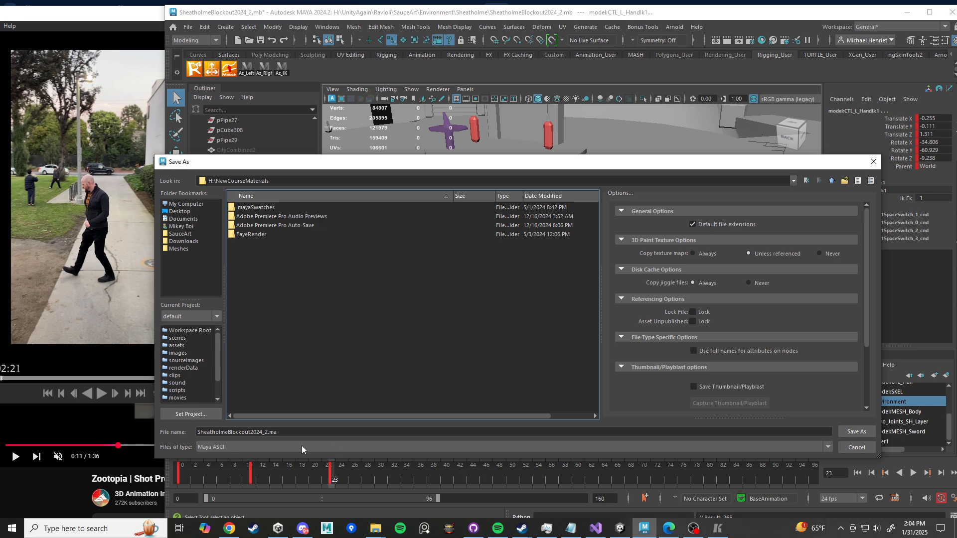
drag(266, 432, 216, 432)
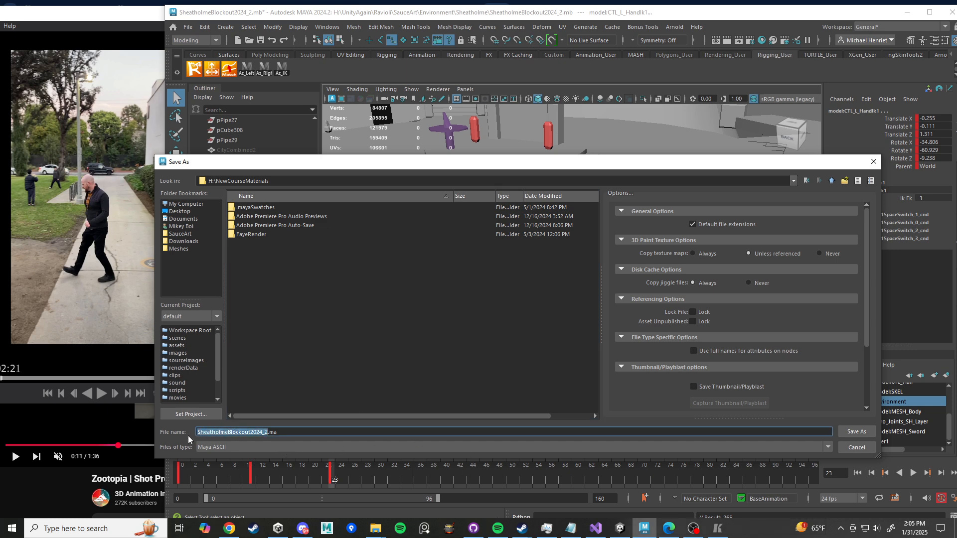
text(J)
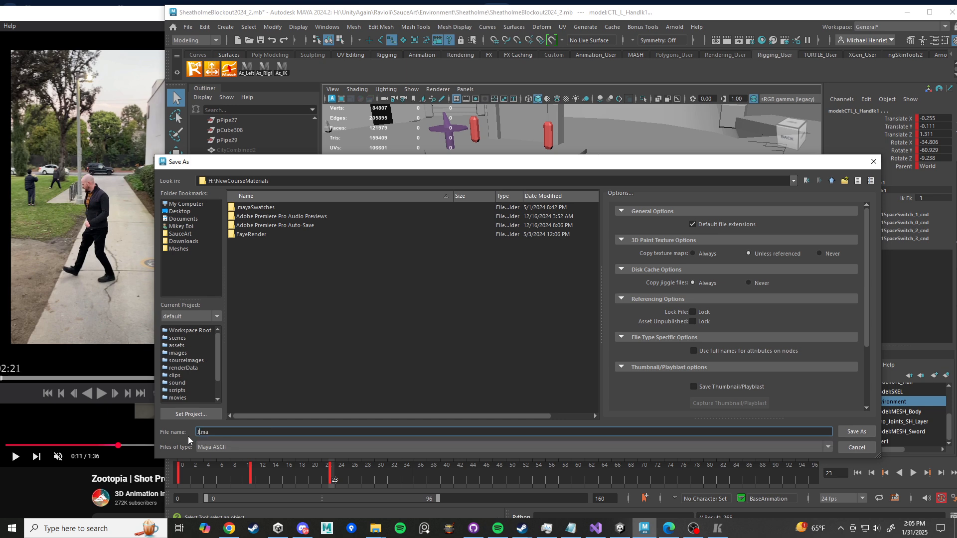
text(umpAnimation)
click(856, 432)
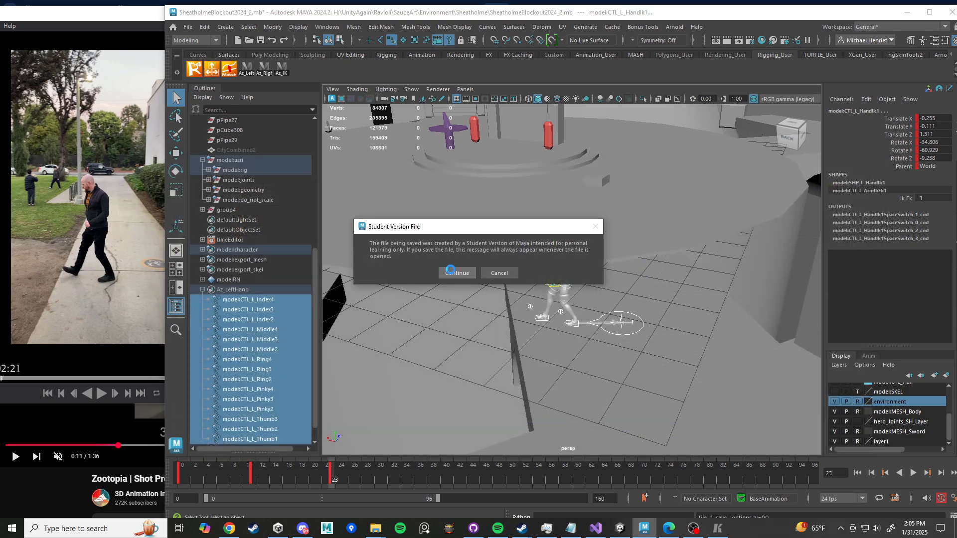
click(456, 273)
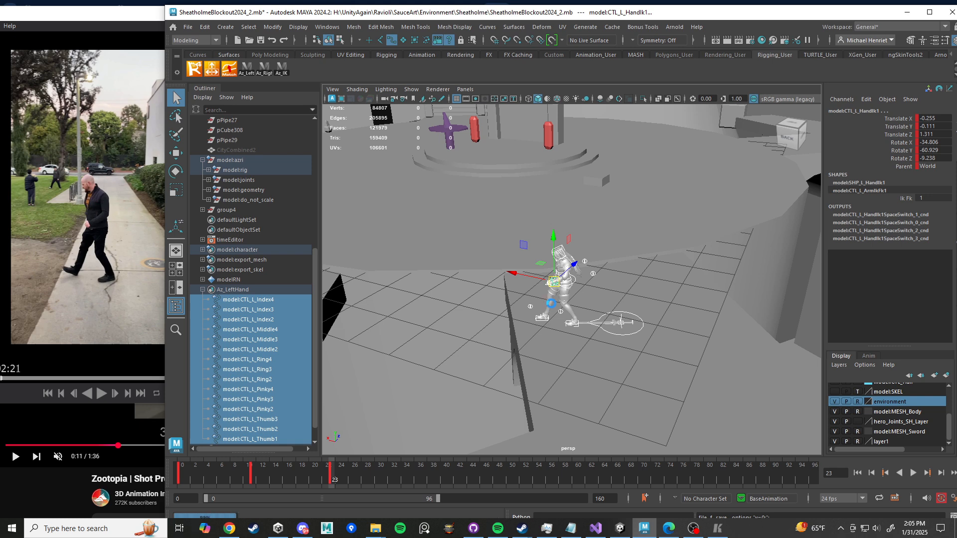
Step: Select the character's world control on the ground
key(w)
click(608, 334)
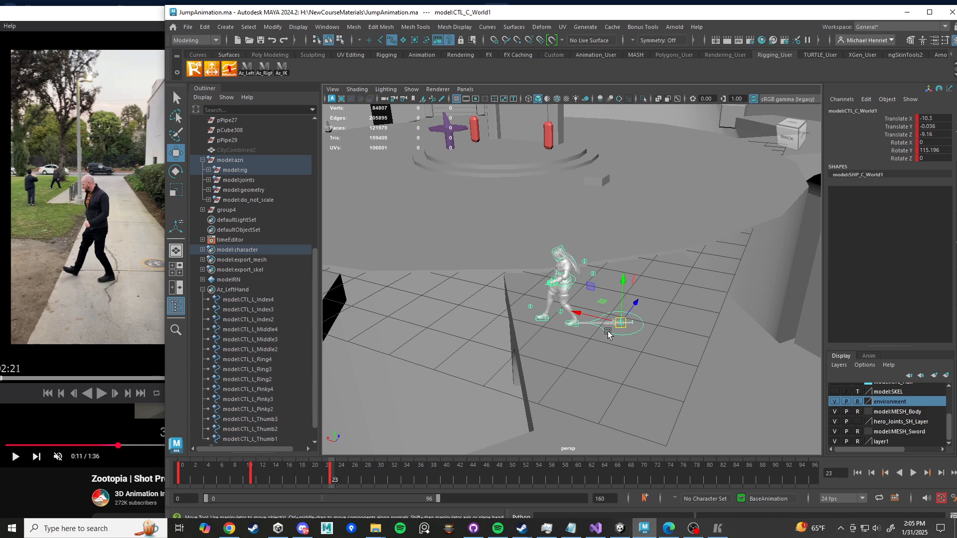
scroll(599, 383, up, 3)
alt+middle_drag(608, 377, 597, 302)
alt+drag(597, 302, 576, 340)
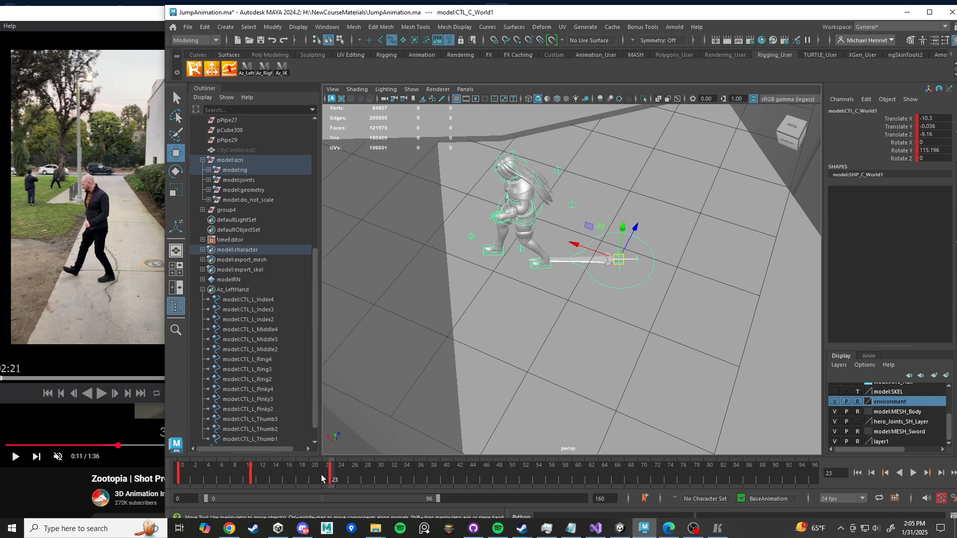
Step: Play back the blocked walk and inspect the pose at frame 11
key(alt+v)
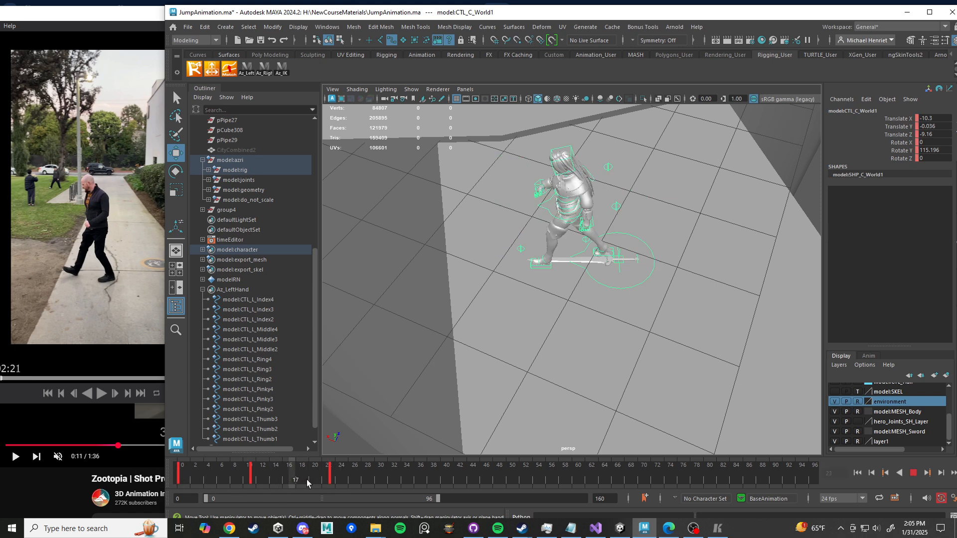
drag(330, 479, 252, 477)
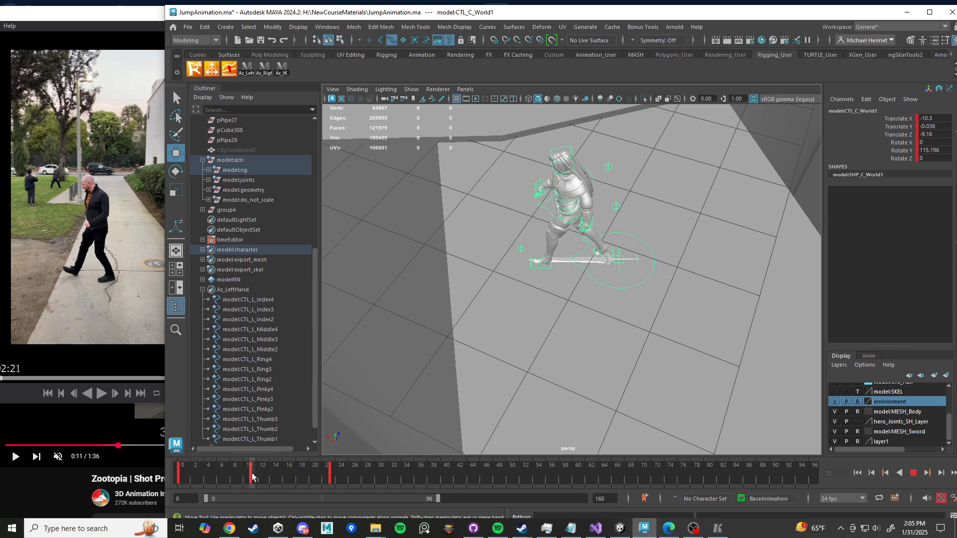
mouse_move(595, 281)
alt+mouse_down()
mouse_move(595, 261)
mouse_move(603, 293)
alt+mouse_up()
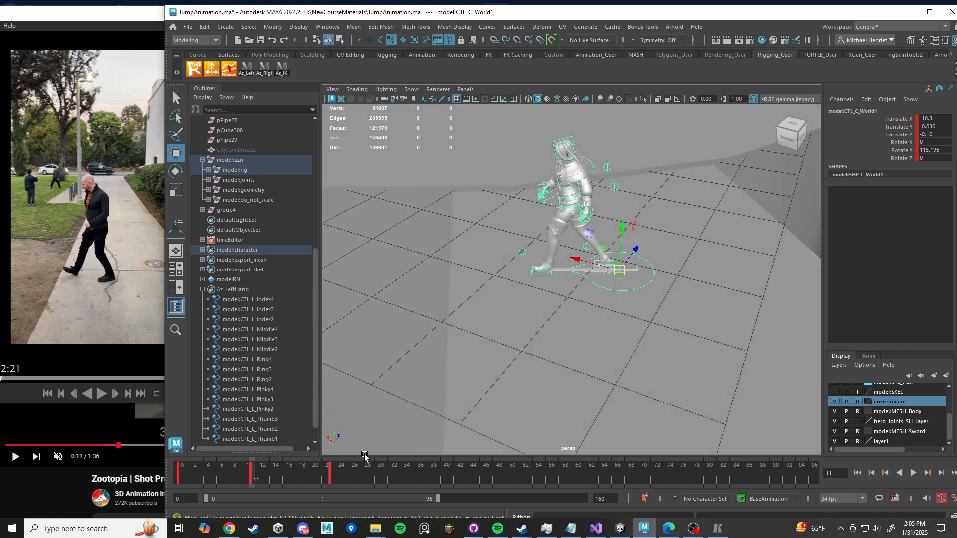
Step: At frame 23, move the world control to about X -10.093, Z -9.574 and play back the walk to check it
click(333, 476)
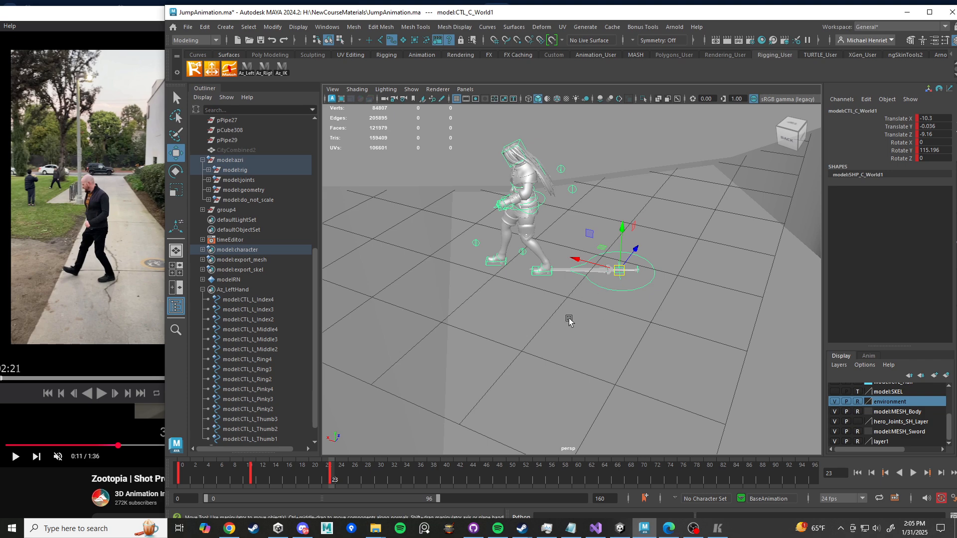
scroll(569, 319, down, 5)
alt+drag(565, 319, 390, 431)
scroll(549, 330, up, 4)
scroll(593, 317, up, 4)
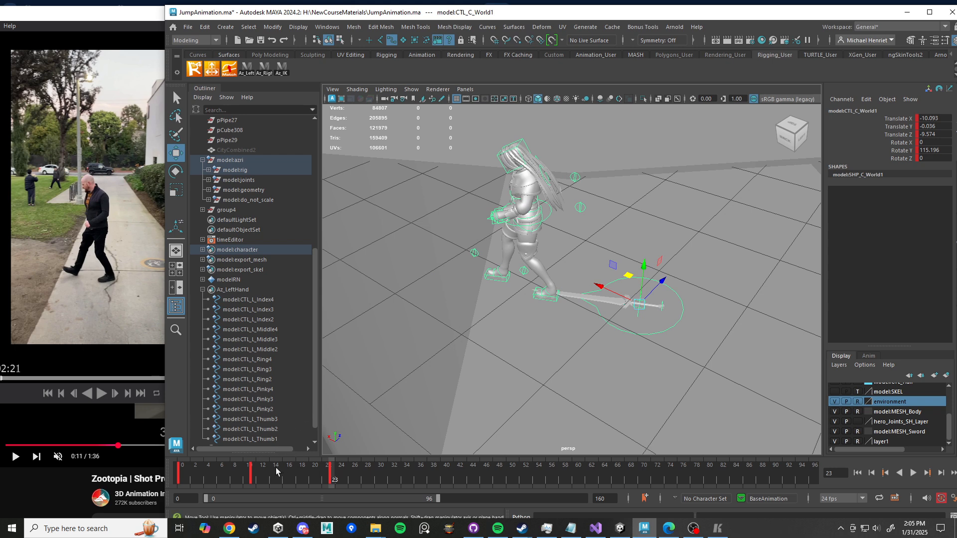
key(alt+v)
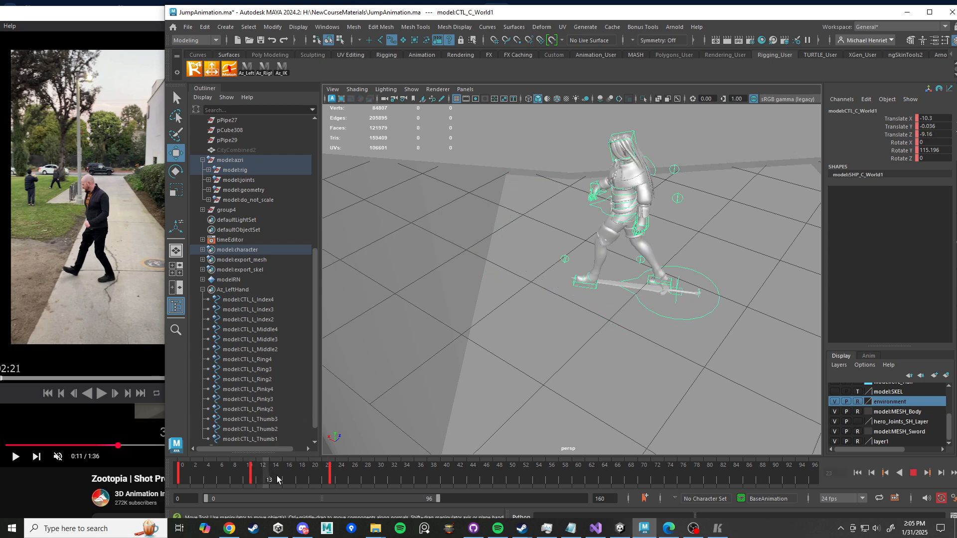
click(251, 479)
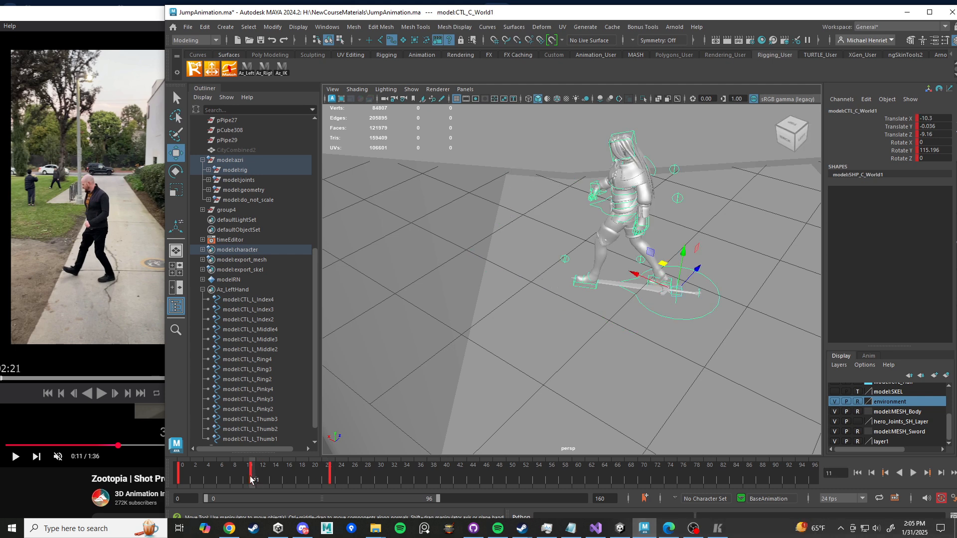
Step: Copy the world control's key at frame 23 and paste it onto frame 11
click(333, 480)
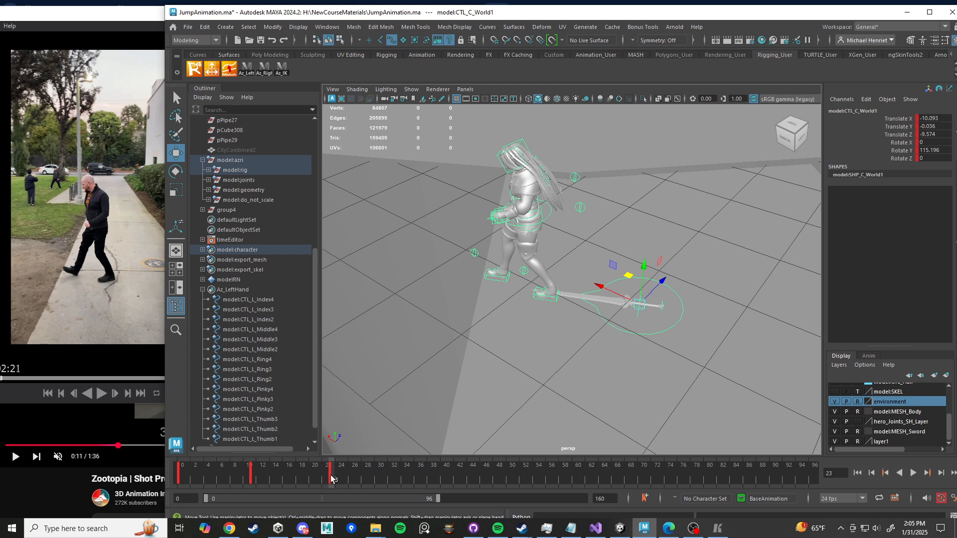
right_click(331, 478)
click(367, 293)
click(254, 480)
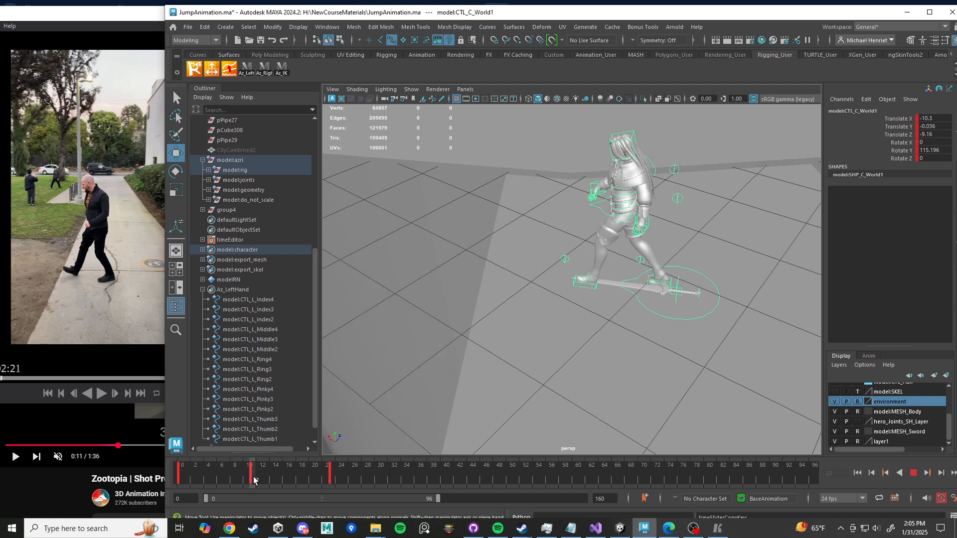
right_click(255, 479)
mouse_move(309, 300)
click(381, 300)
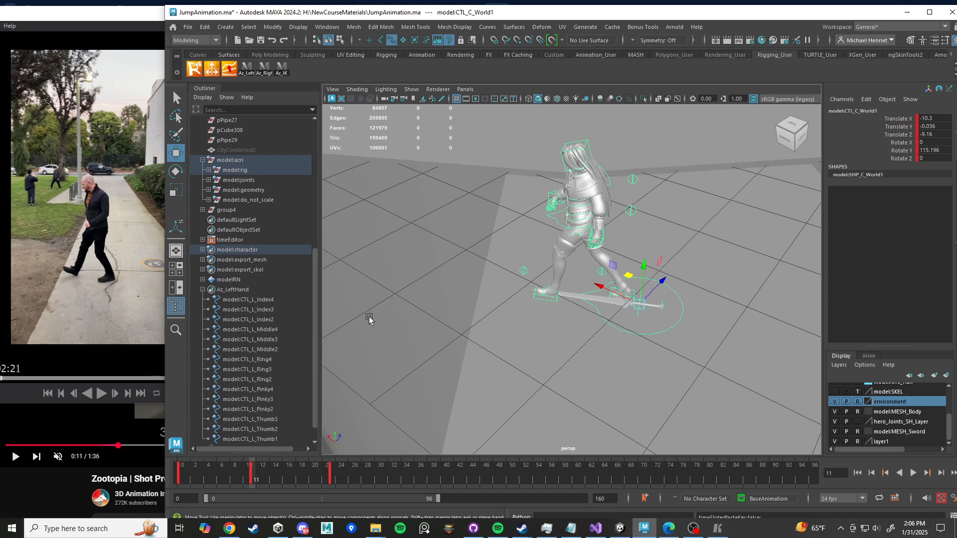
Step: Paste the copied world control key onto frame 0 and play back the walk
click(181, 480)
right_click(185, 479)
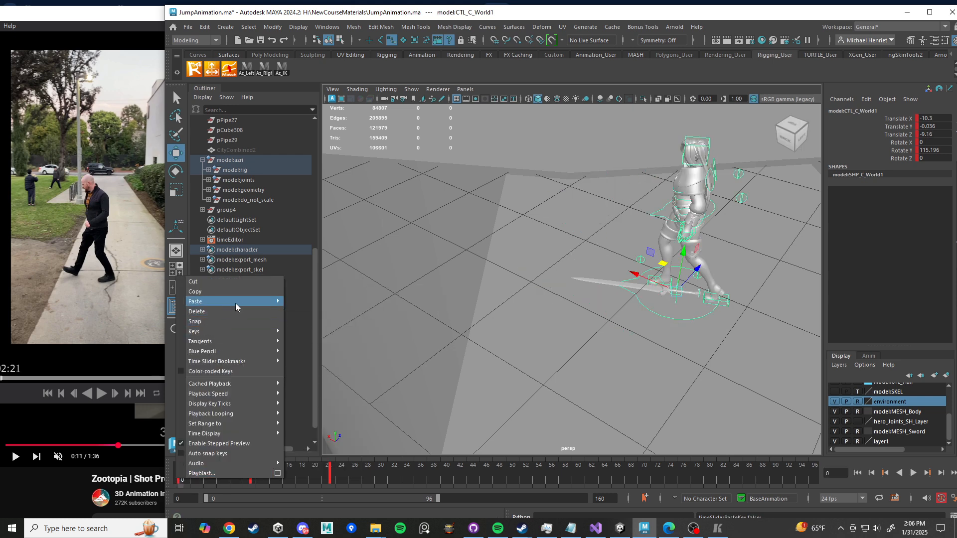
mouse_move(236, 303)
click(319, 300)
key(alt+v)
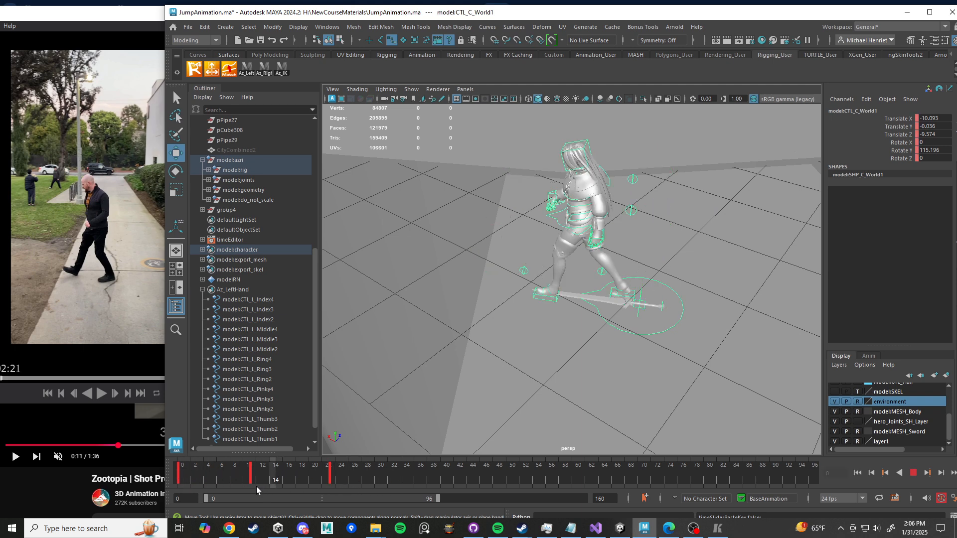
drag(224, 481, 166, 478)
Step: Set the tangents of the world control's keys at frames 0, 11 and 23 to Auto and check the motion at frame 11
shift+drag(343, 475, 144, 487)
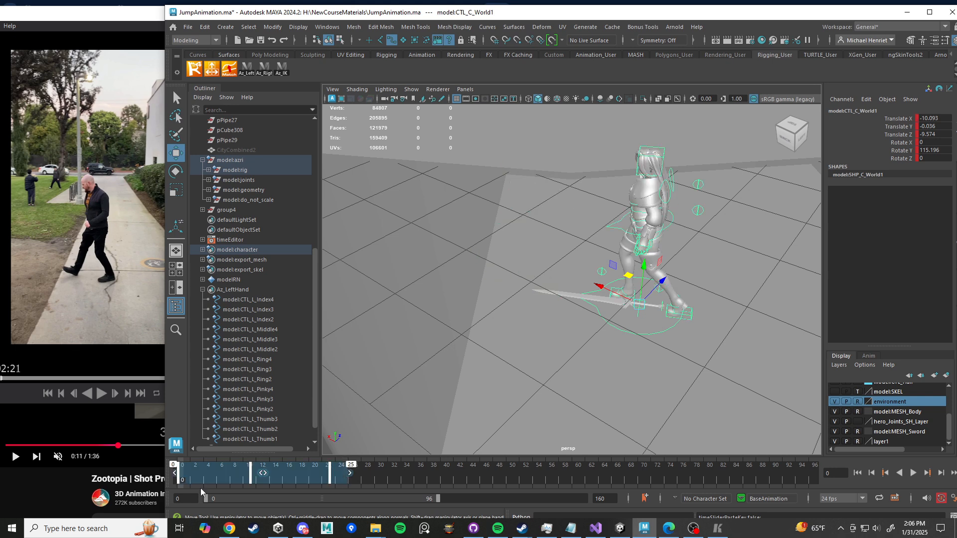
right_click(251, 483)
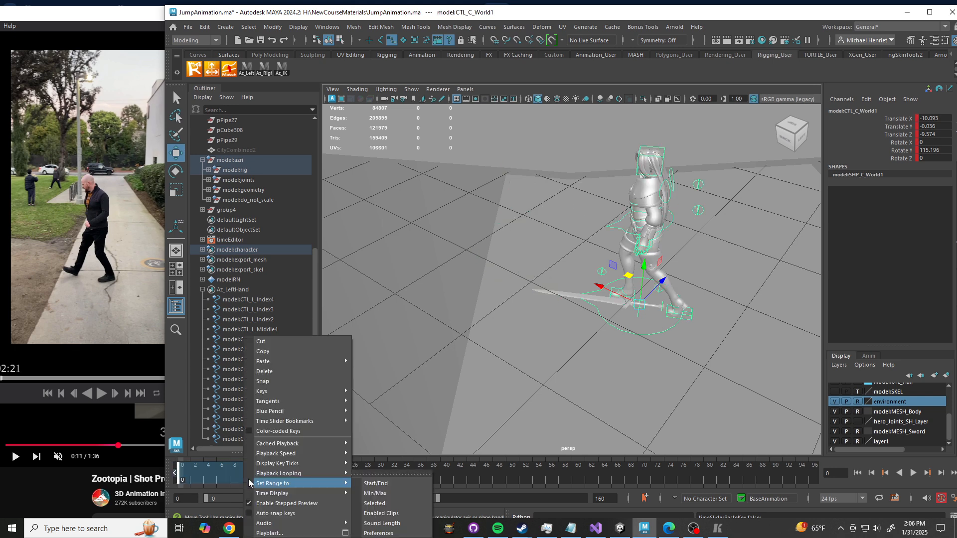
mouse_move(307, 400)
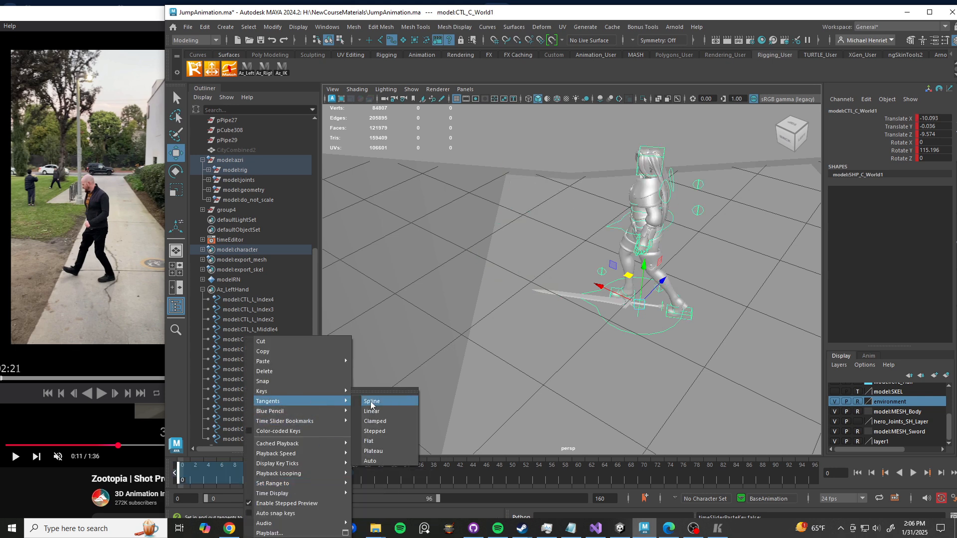
click(379, 459)
key(alt+v)
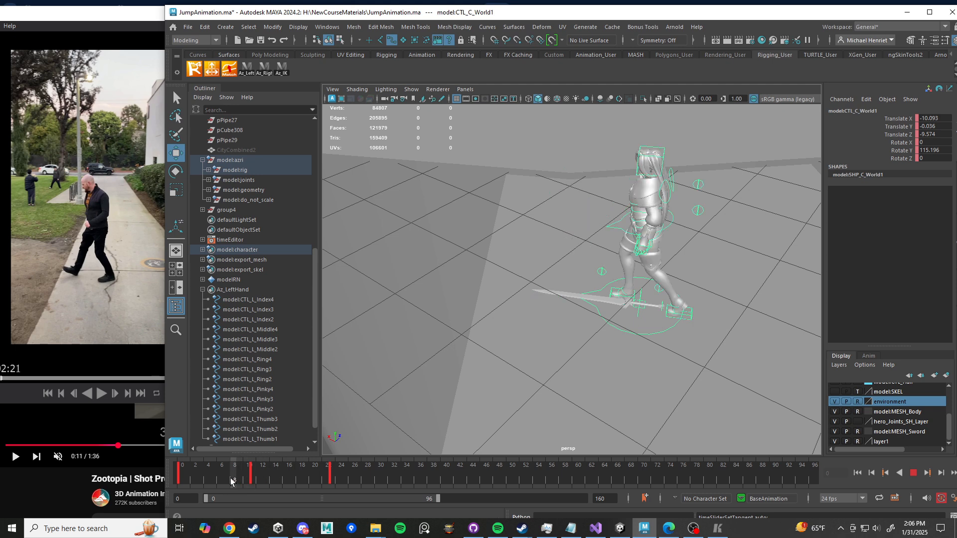
click(252, 482)
alt+drag(354, 414, 491, 286)
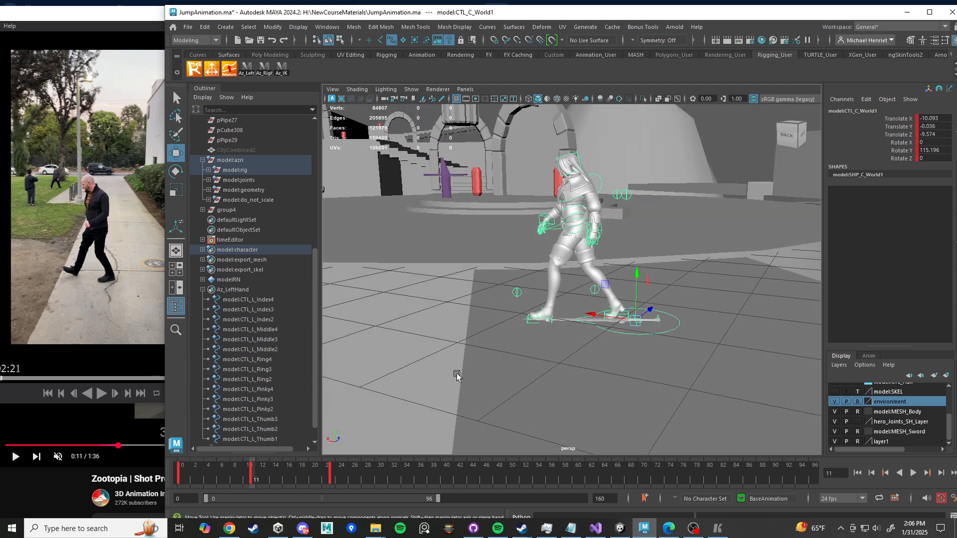
Step: Switch to the reference video and advance it to frame 73 to examine the weight shift after the foot contact
click(112, 123)
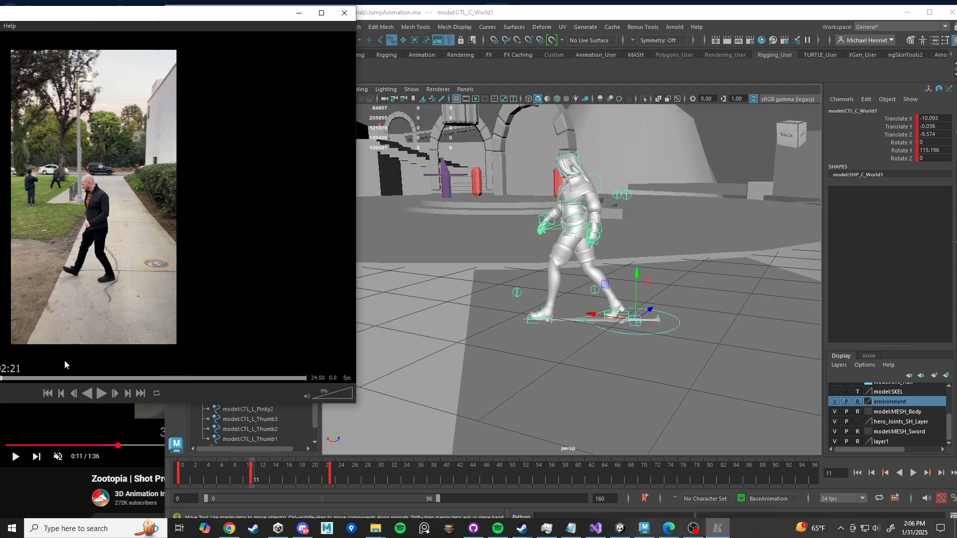
drag(146, 14, 262, 42)
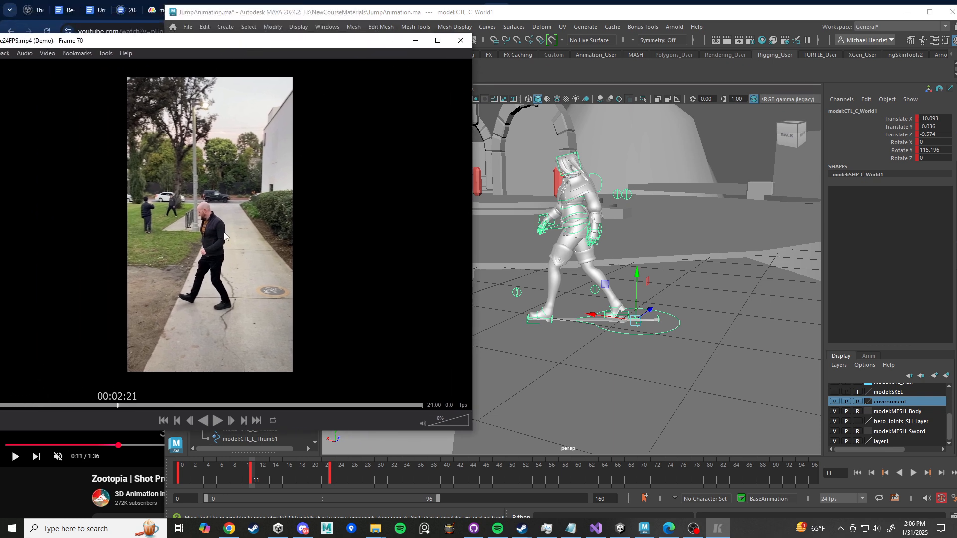
drag(117, 408, 117, 409)
key(Right)
key(Right)
key(Right)
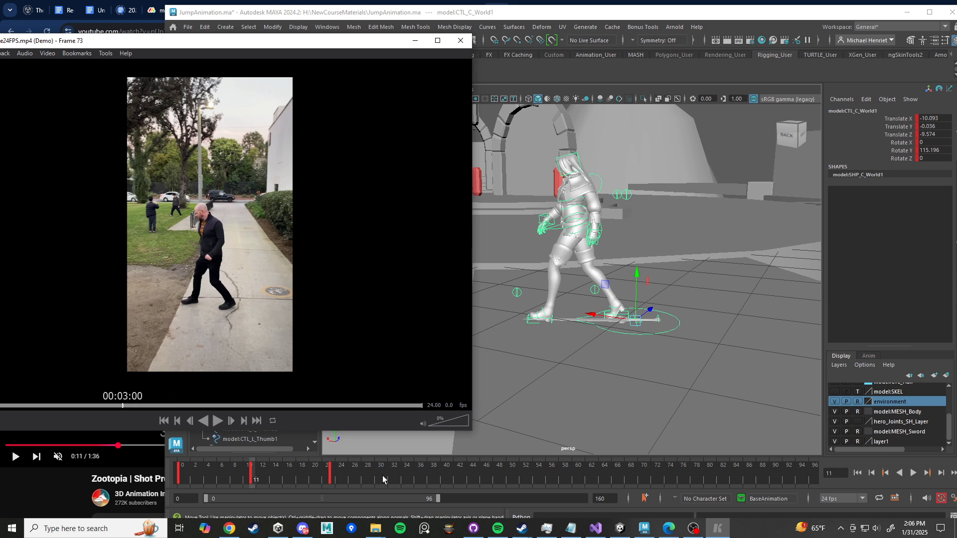
Step: In Maya, set the right foot IK control's Foot Roll to 0 at frame 26
click(332, 478)
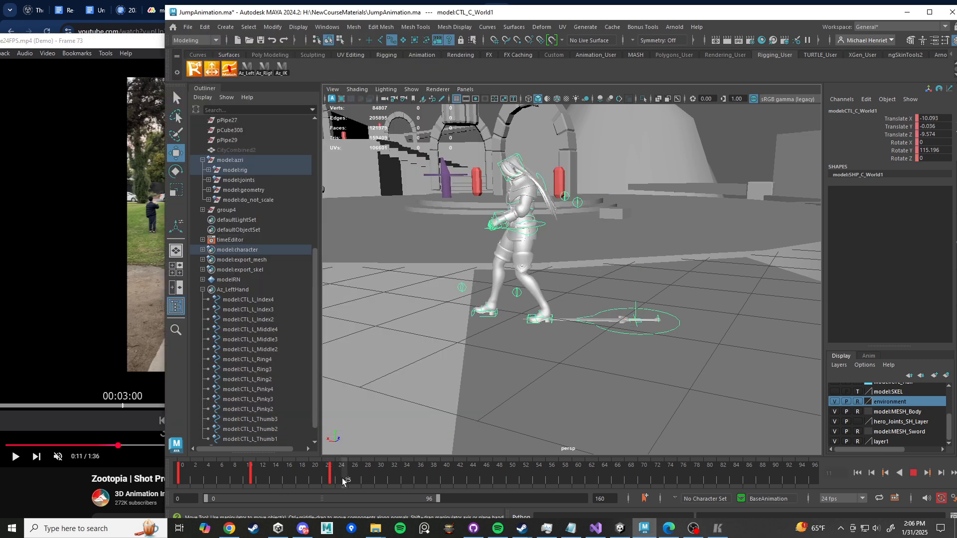
click(342, 480)
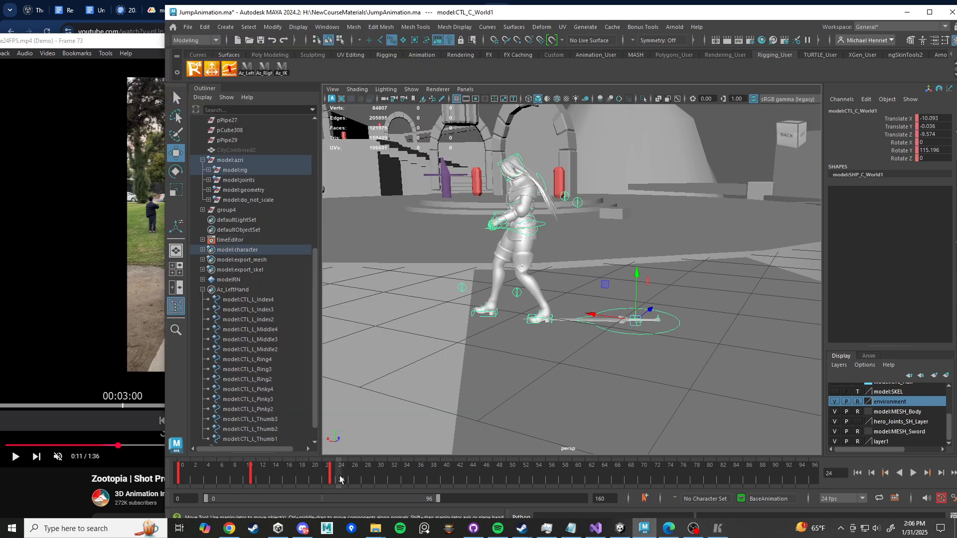
click(355, 479)
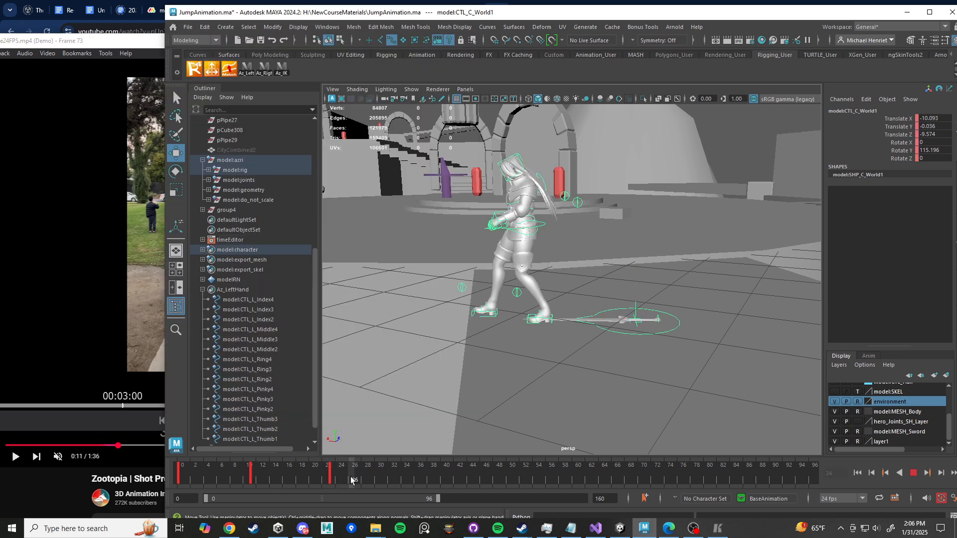
click(118, 419)
click(547, 14)
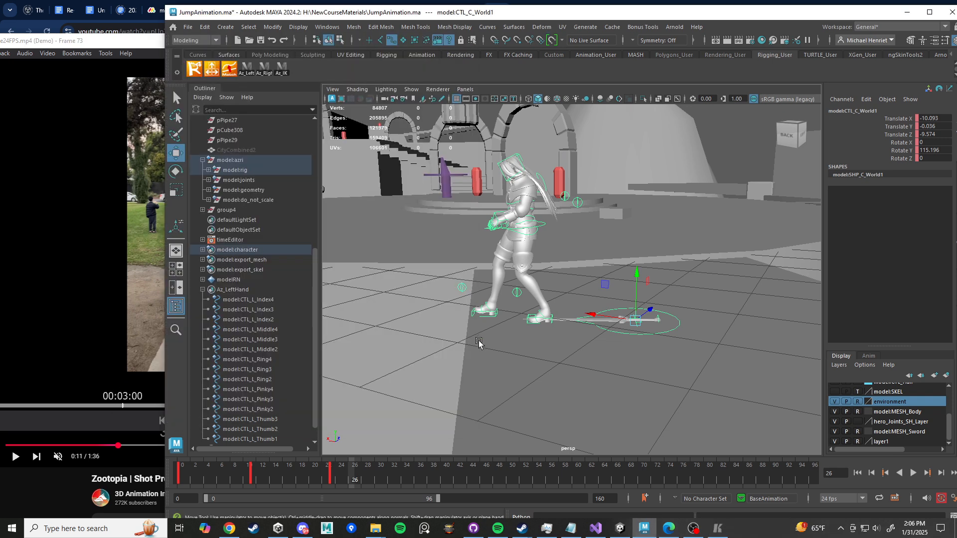
scroll(478, 343, up, 3)
click(455, 331)
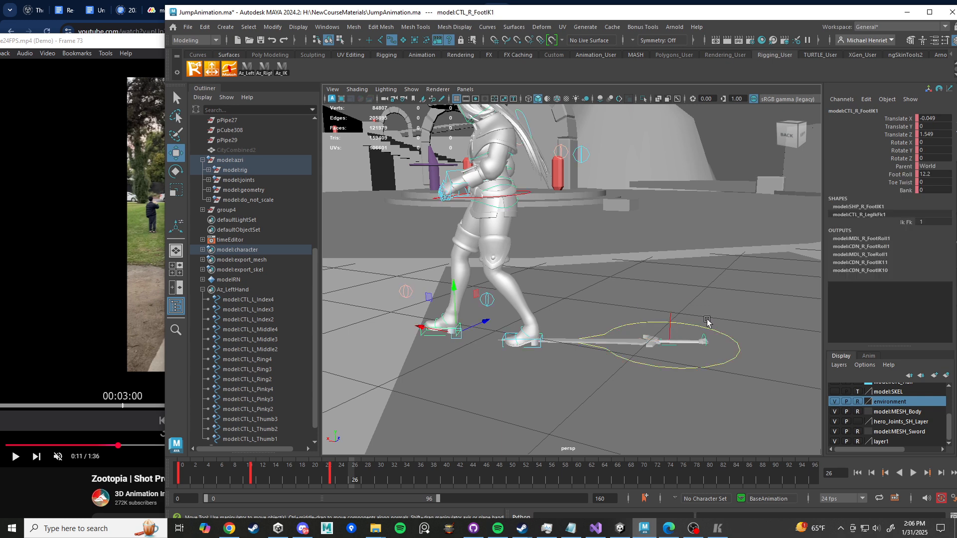
double_click(939, 174)
text(0)
key(Return)
alt+middle_drag(515, 271, 577, 282)
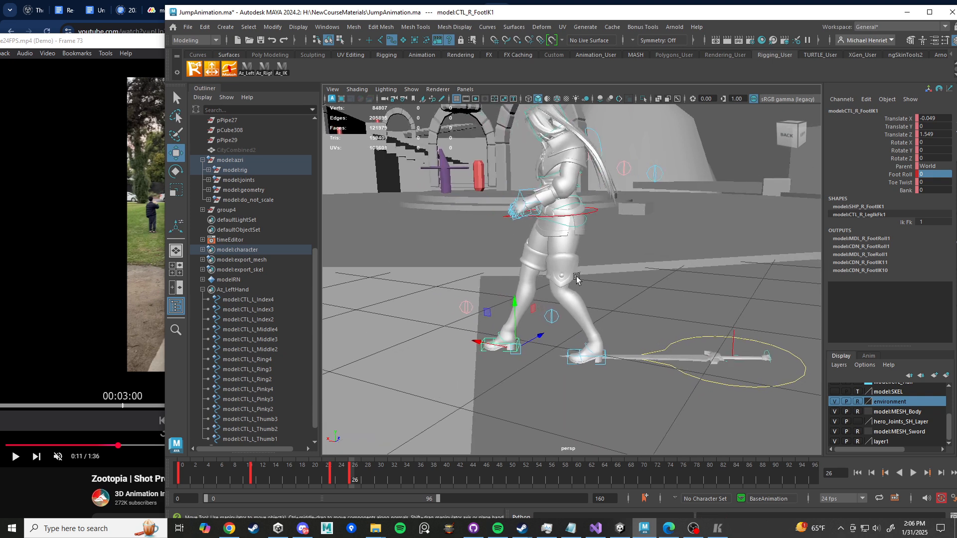
Step: At frame 26, pose and key the root control at about X 0.041, Y -0.096, Z 1.178 with Rotate Y about 30.148
click(124, 43)
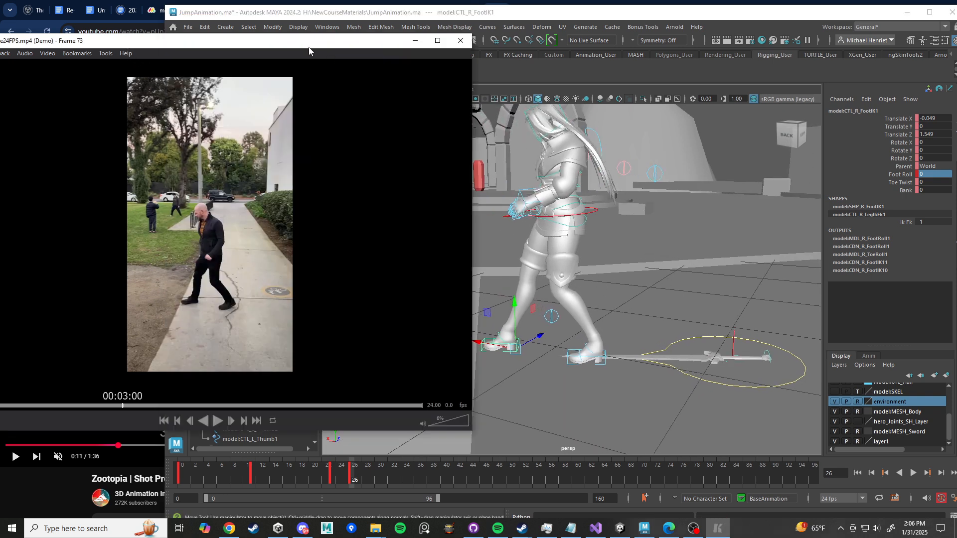
drag(309, 50, 175, 24)
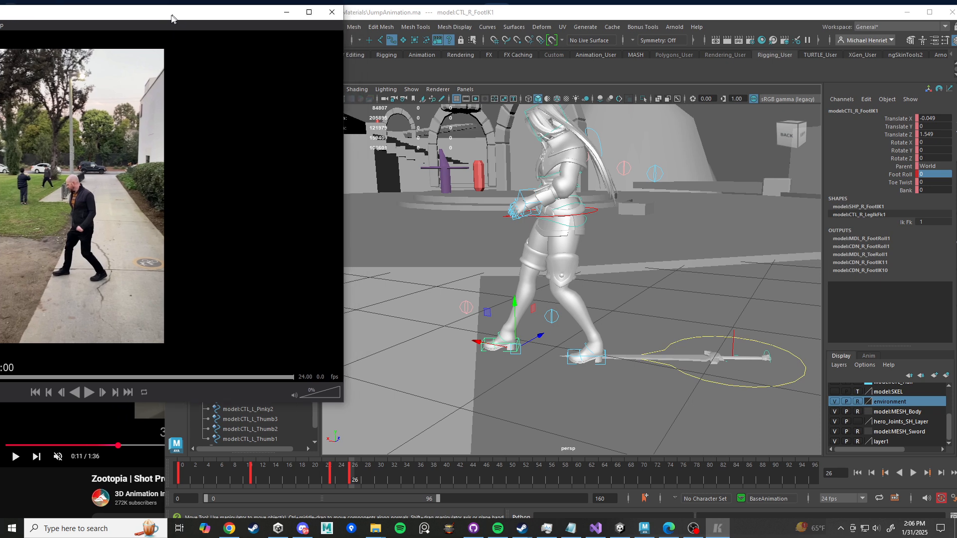
click(551, 18)
click(591, 214)
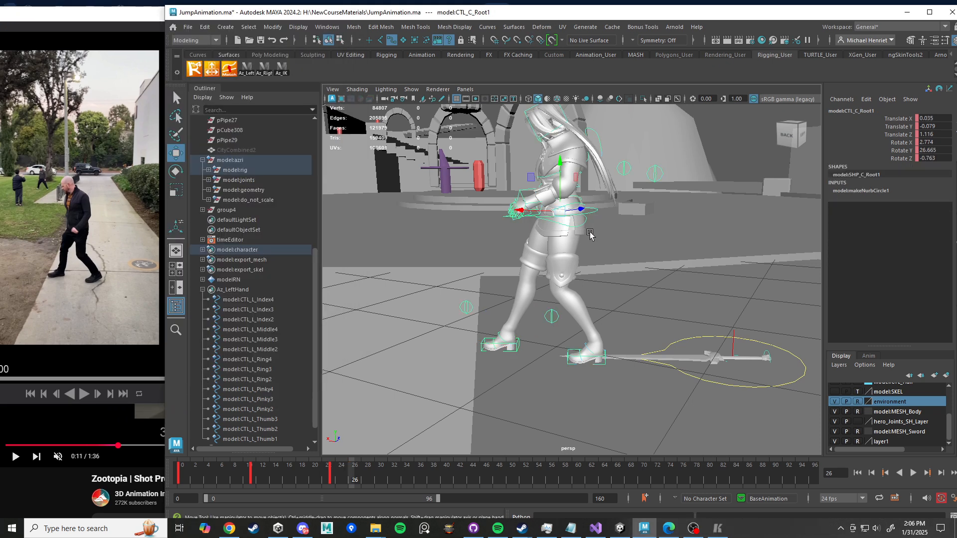
scroll(589, 234, up, 3)
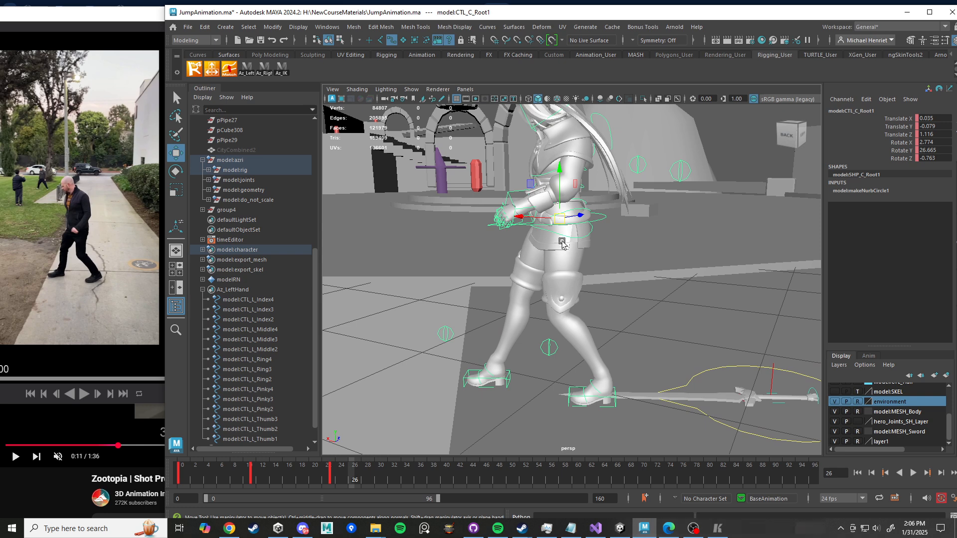
mouse_move(557, 222)
mouse_down()
mouse_move(545, 225)
mouse_move(553, 227)
mouse_up()
key(s)
key(e)
alt+drag(553, 228, 575, 249)
alt+middle_drag(576, 249, 636, 349)
alt+drag(636, 349, 552, 350)
key(w)
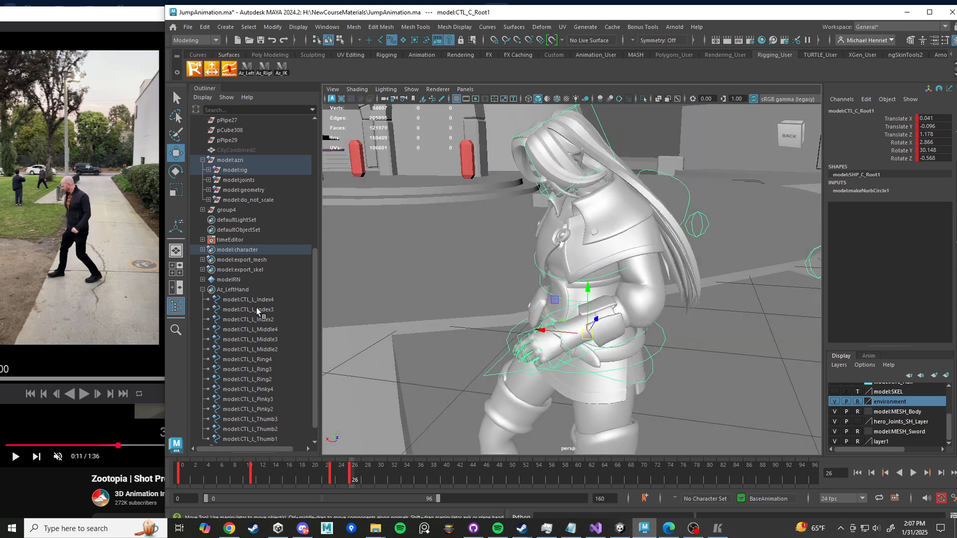
Step: Step through the reference video frames around 00:03:00 to compare the body pose, and return to Maya
click(82, 21)
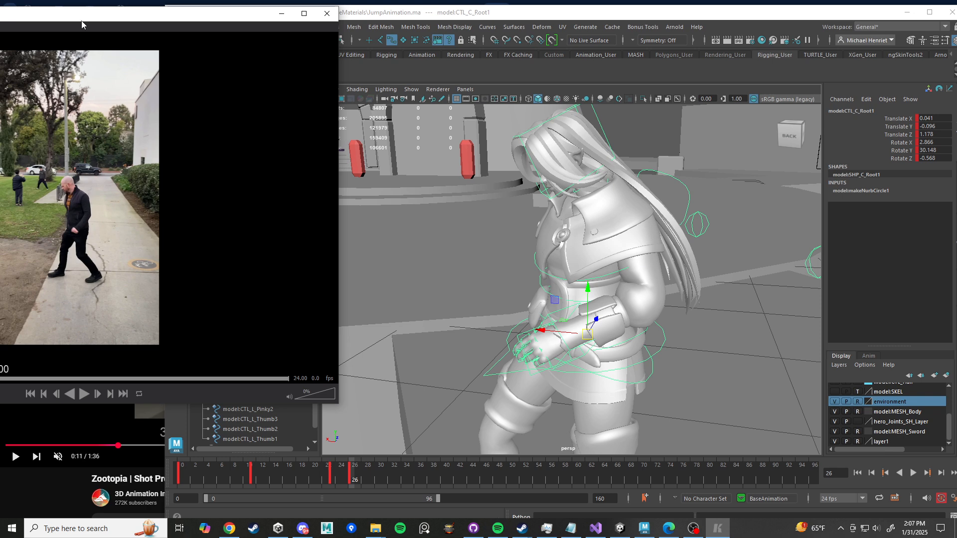
key(Left)
key(Left)
key(Left)
key(Left)
key(Left)
key(Left)
key(Left)
key(Left)
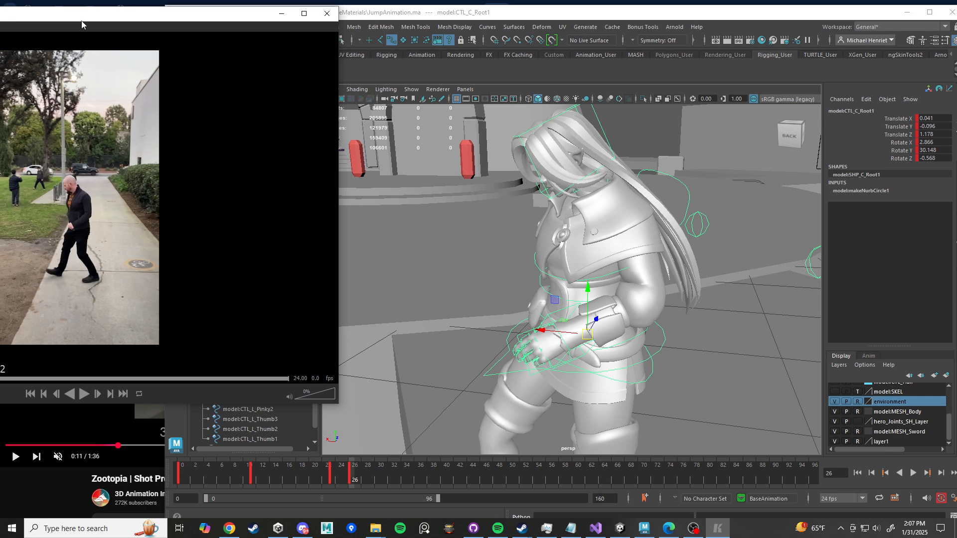
key(Left)
key(Left)
click(446, 36)
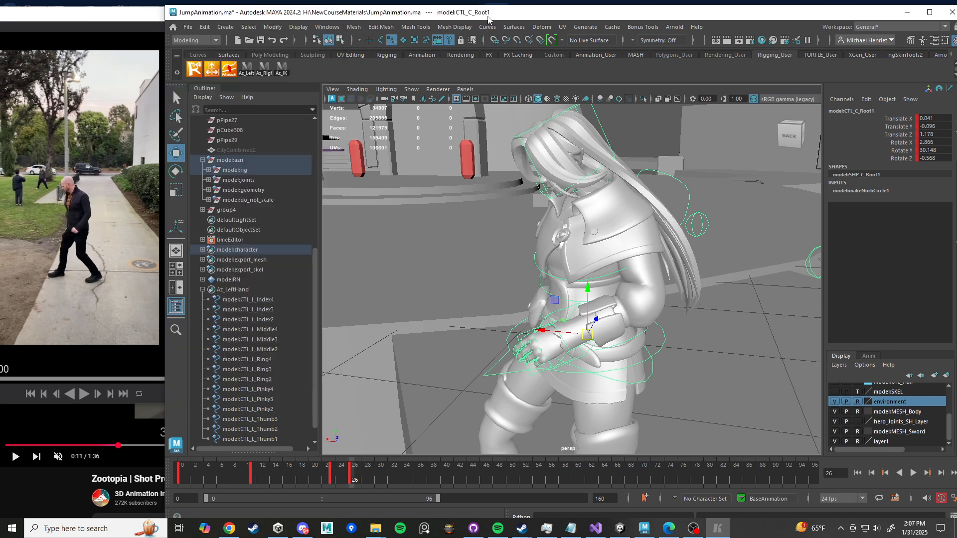
Step: Position the left hand IK control at about X -0.258, Y -0.16, Z 1.247 on frame 26
click(581, 361)
alt+drag(581, 361, 669, 370)
key(e)
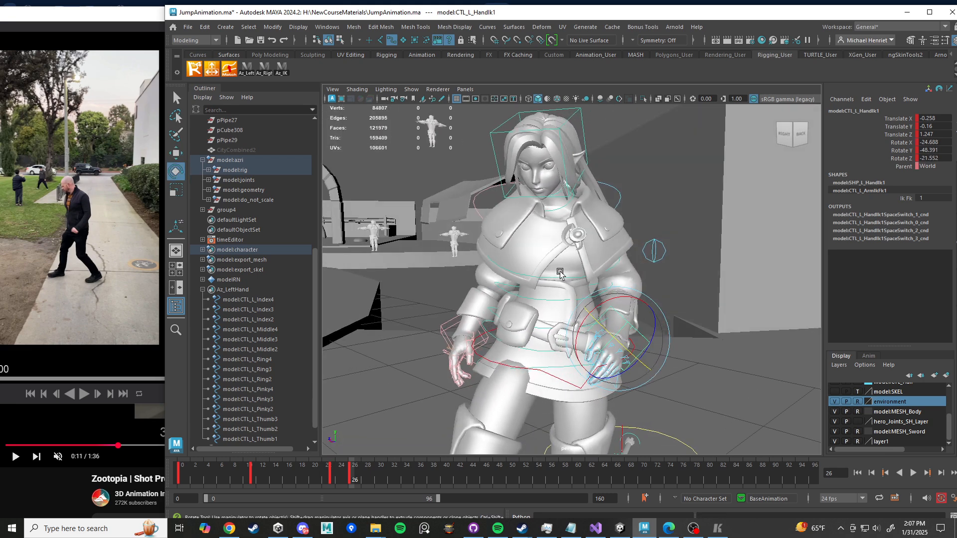
Step: Inspect the upper spine control and rotate the lower spine controls to about Rotate Y 2.098 at frame 26
click(562, 277)
key(w)
click(543, 333)
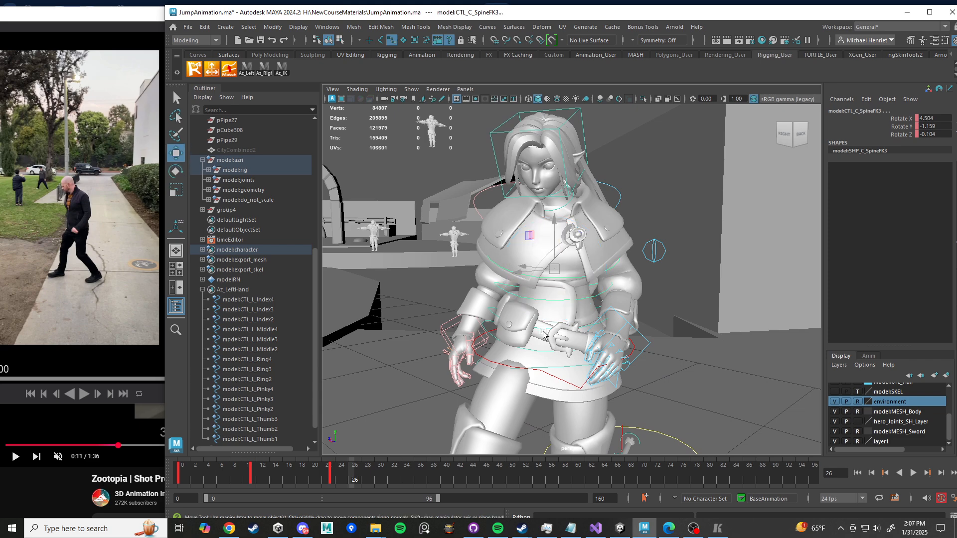
alt+drag(540, 327, 502, 318)
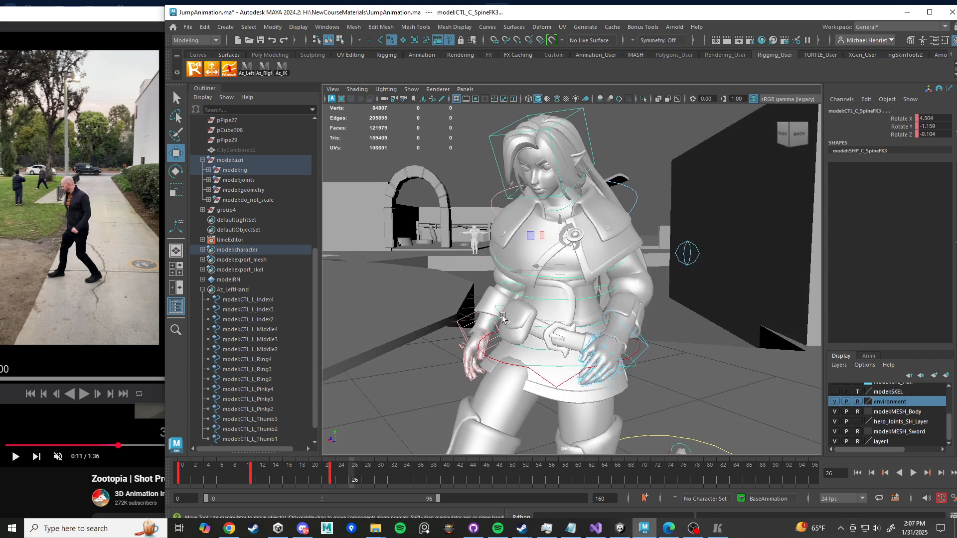
alt+drag(530, 352, 579, 358)
click(527, 352)
key(e)
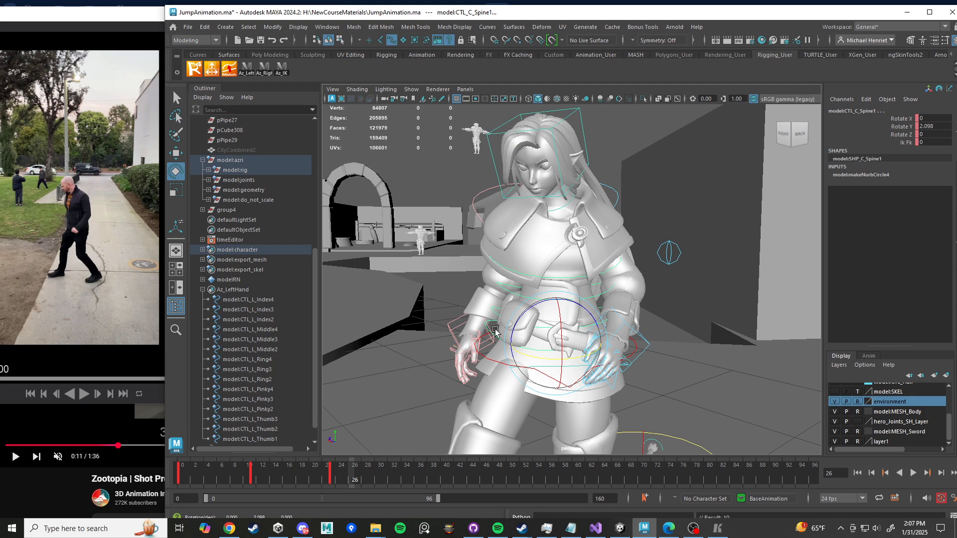
alt+drag(493, 328, 531, 326)
Step: Check the reference pose and move the right hand IK control to about X 0.239, Y -0.181, Z 1.302 at frame 26
click(126, 10)
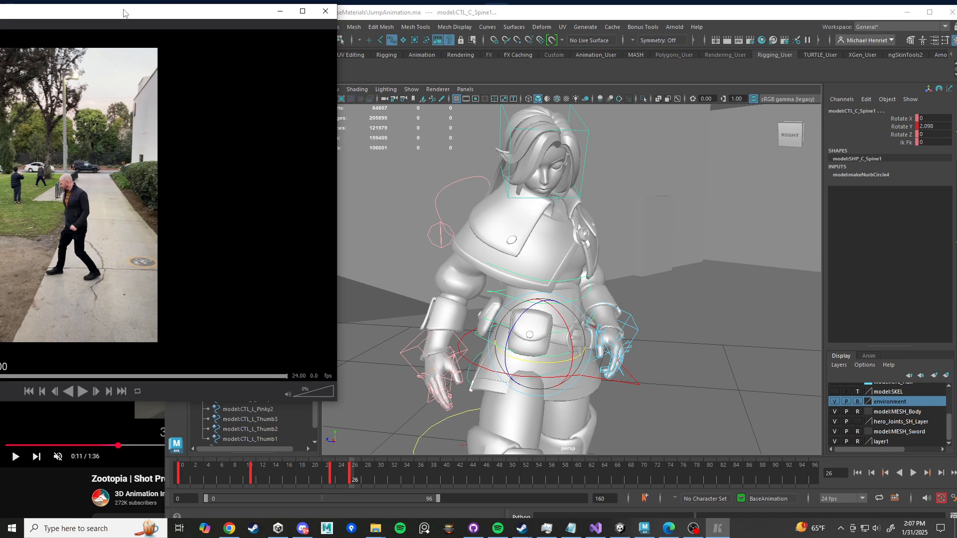
alt+drag(385, 255, 588, 314)
click(531, 378)
key(w)
alt+drag(587, 314, 524, 275)
scroll(469, 313, down, 5)
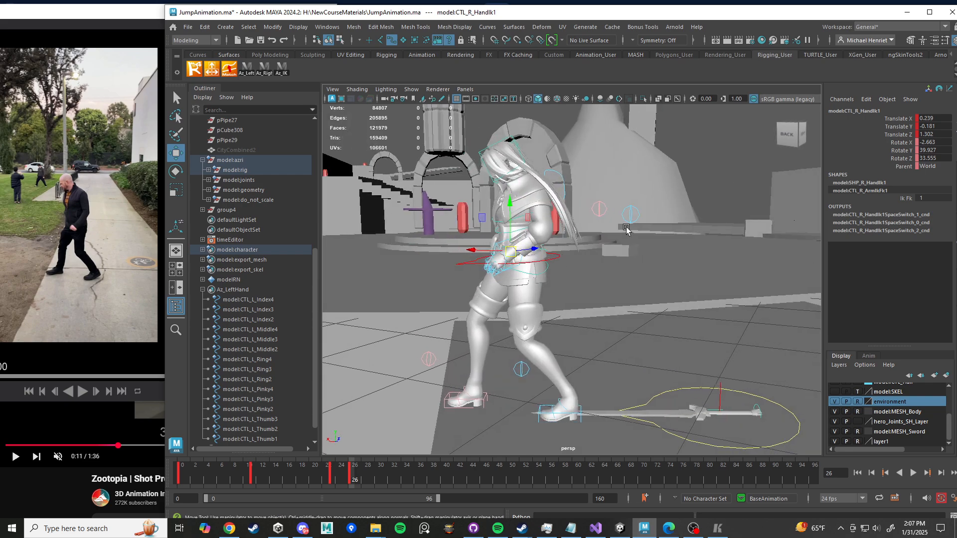
mouse_move(627, 229)
alt+mouse_down()
mouse_move(588, 225)
mouse_move(638, 238)
alt+mouse_up()
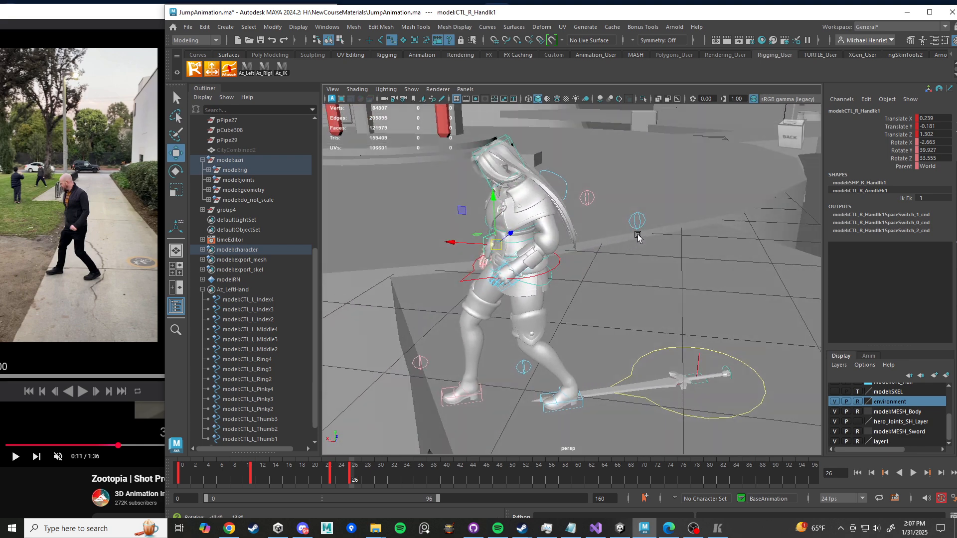
Step: Review the left clavicle control and rotate the right clavicle control to about X 0.016, Y -1.206, Z -0.777 at frame 26
alt+middle_drag(591, 244, 613, 279)
scroll(613, 282, up, 5)
click(612, 185)
key(e)
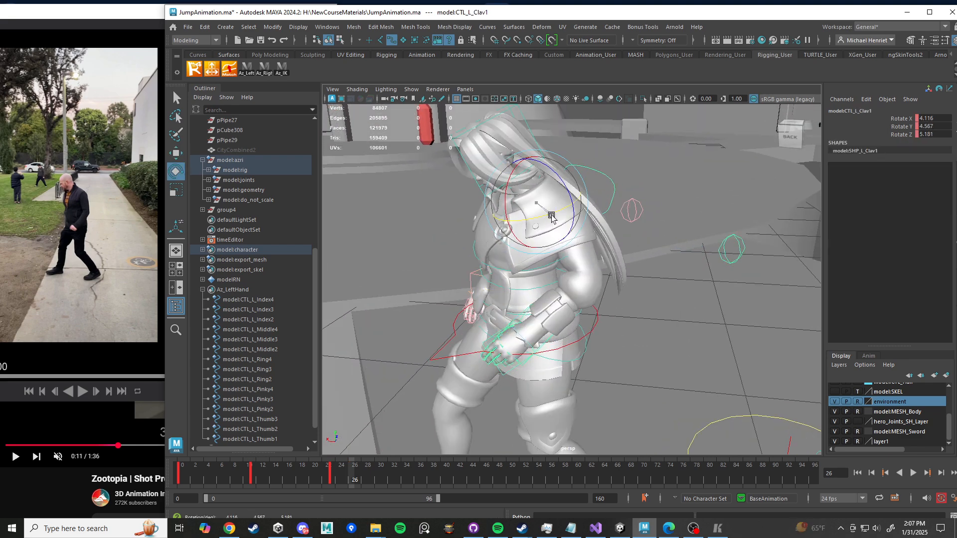
alt+drag(550, 218, 579, 229)
click(513, 212)
key(s)
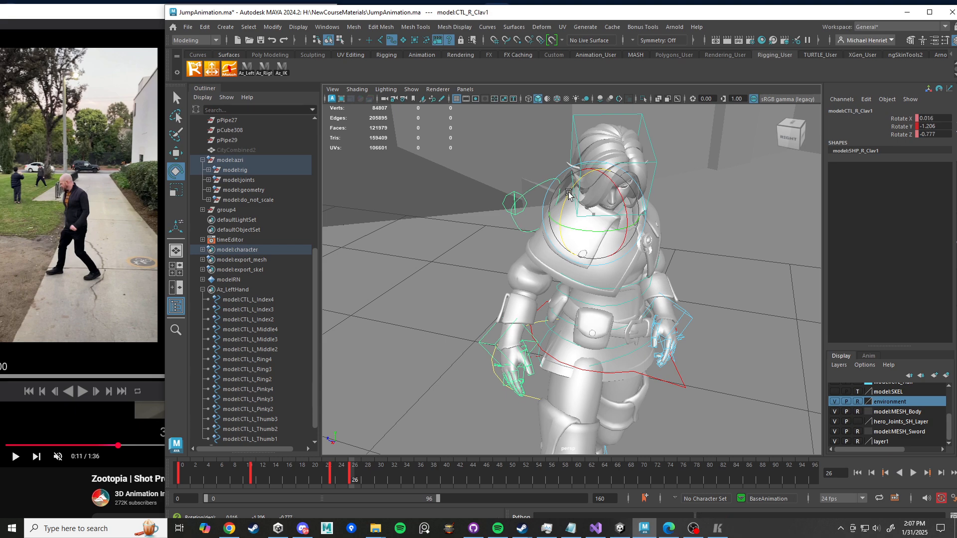
Step: Re-pose and key the left hand IK control at about X -0.258, Y -0.168, Z 1.183, rotated to about X -10.147, Y -41.303, Z -32.071
alt+drag(574, 196, 525, 258)
click(540, 306)
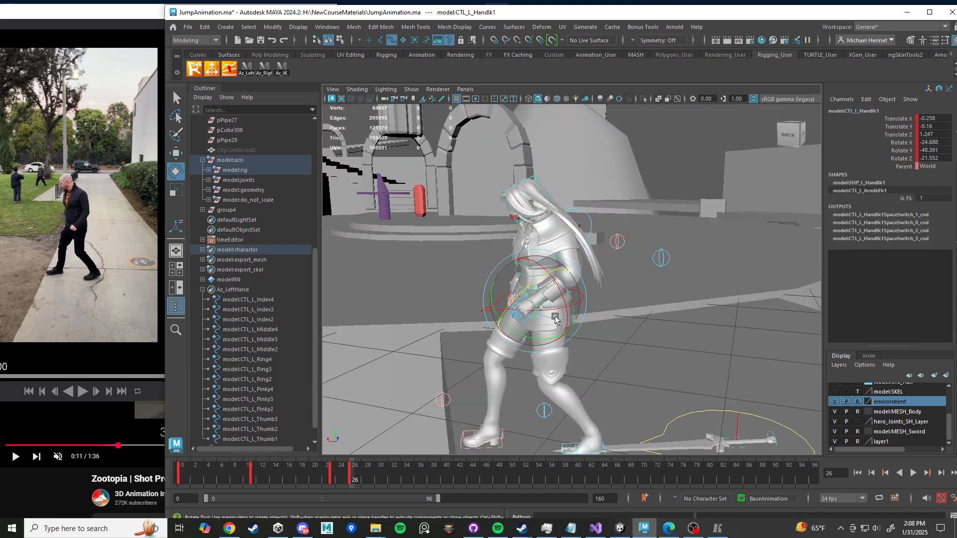
mouse_move(540, 306)
alt+mouse_down()
mouse_move(522, 290)
mouse_move(544, 304)
alt+mouse_up()
key(w)
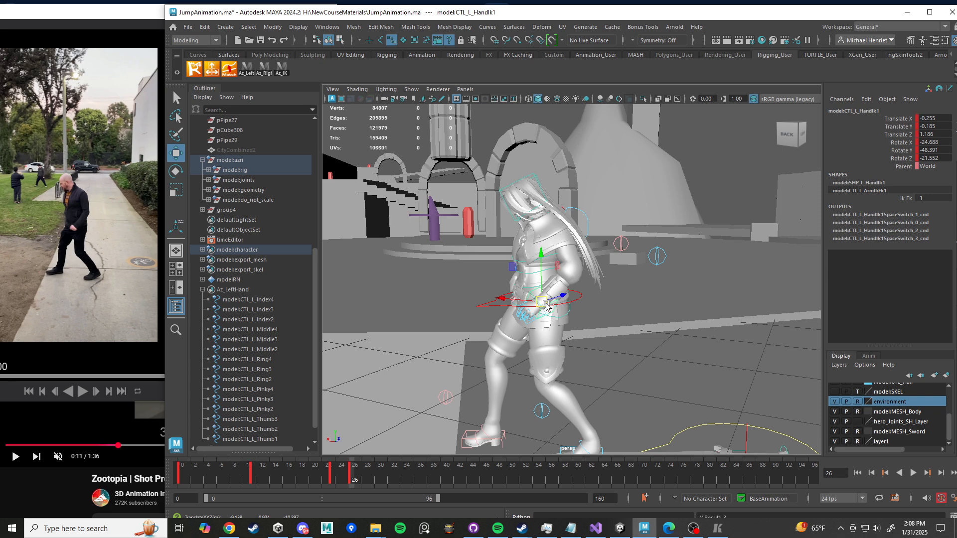
key(e)
drag(549, 252, 538, 254)
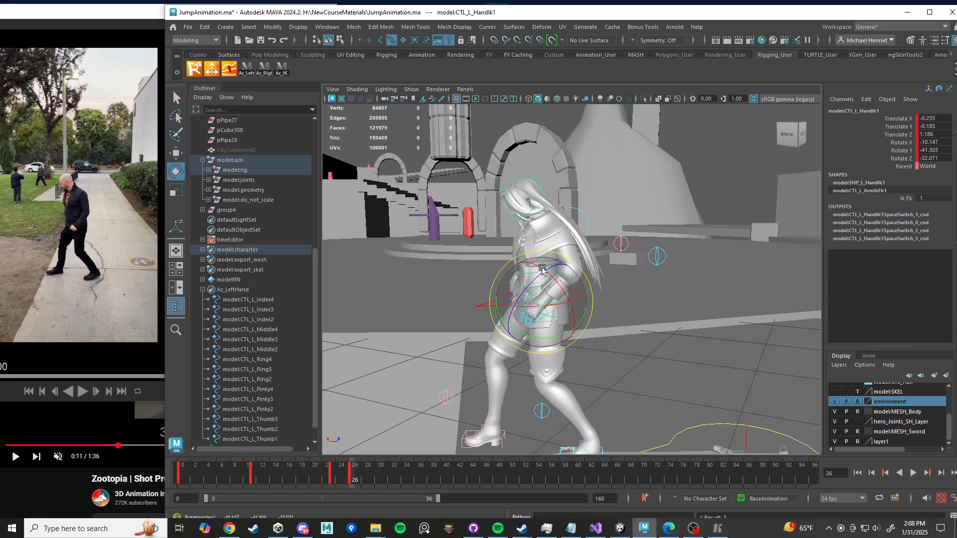
key(w)
drag(542, 305, 540, 303)
key(s)
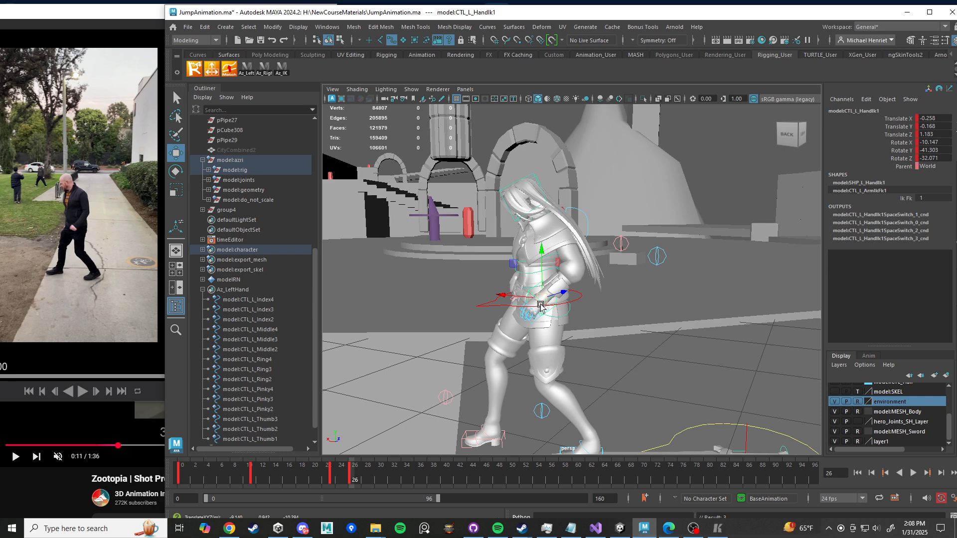
Step: Nudge the left hand IK control to Z 1.196 and rotate the head control to about X 3.014, Y -26.754, Z -0.403 at frame 26
drag(541, 302, 540, 301)
scroll(541, 302, down, 4)
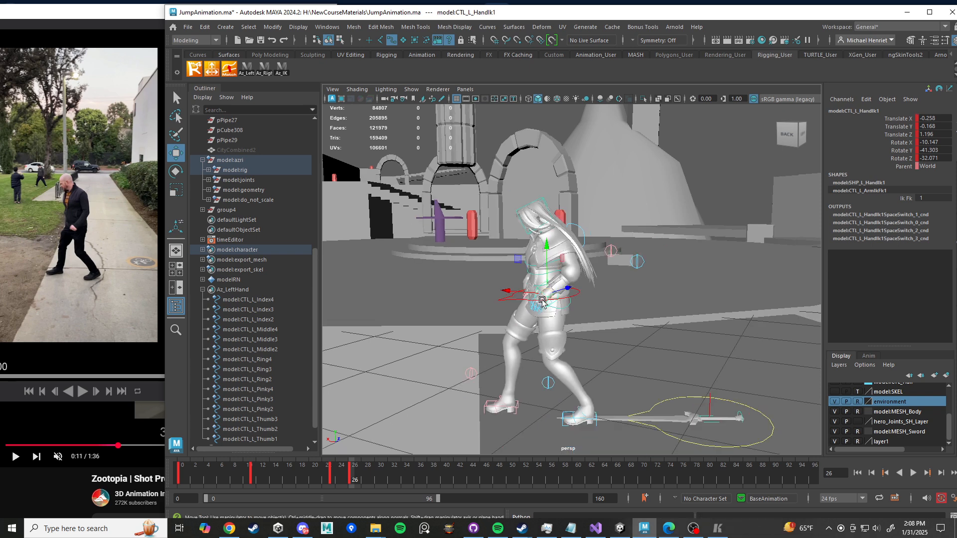
click(550, 219)
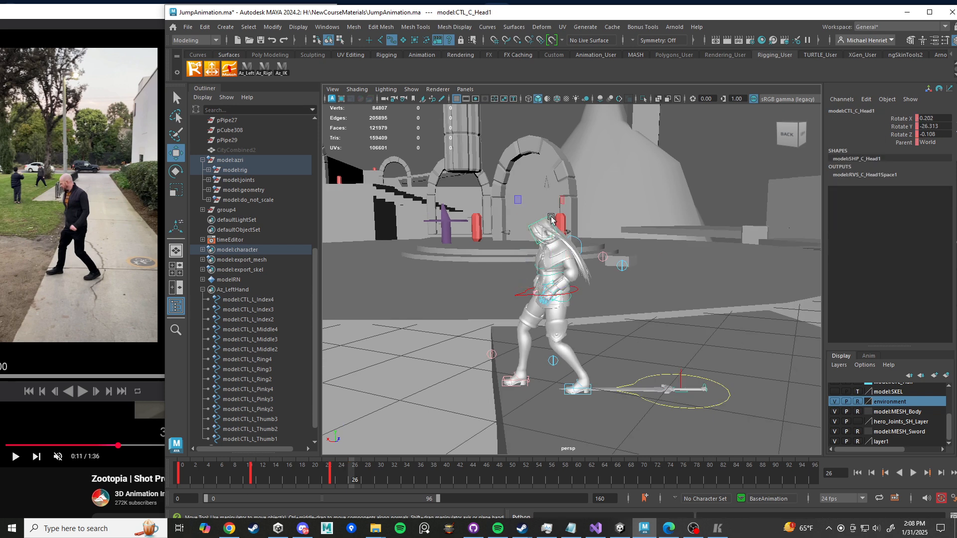
mouse_move(574, 232)
alt+mouse_down()
mouse_move(584, 239)
mouse_move(565, 240)
alt+mouse_up()
key(e)
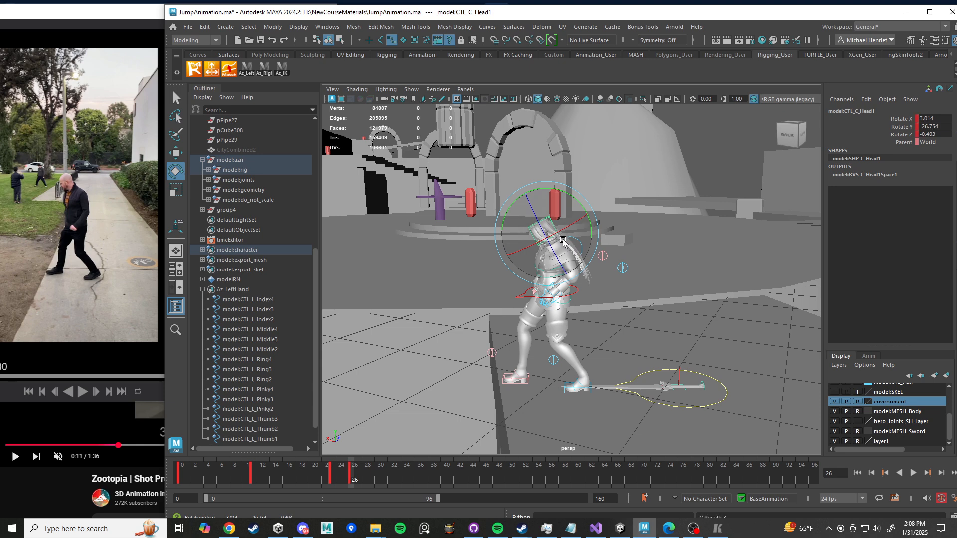
scroll(541, 234, down, 2)
Step: Key all of the character's controls at frame 26 and scrub back through the blocked poses
drag(458, 200, 728, 441)
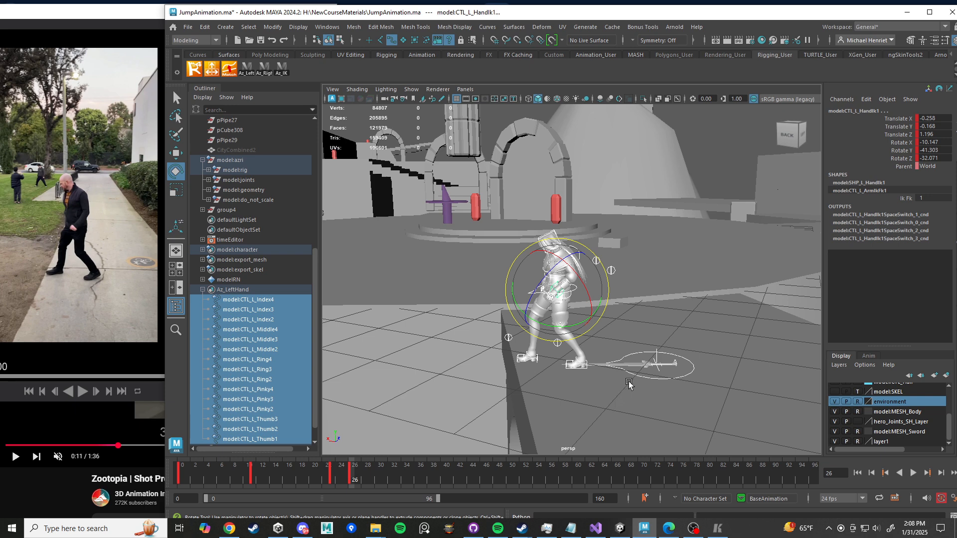
key(s)
alt+middle_drag(536, 405, 542, 351)
scroll(542, 352, up, 3)
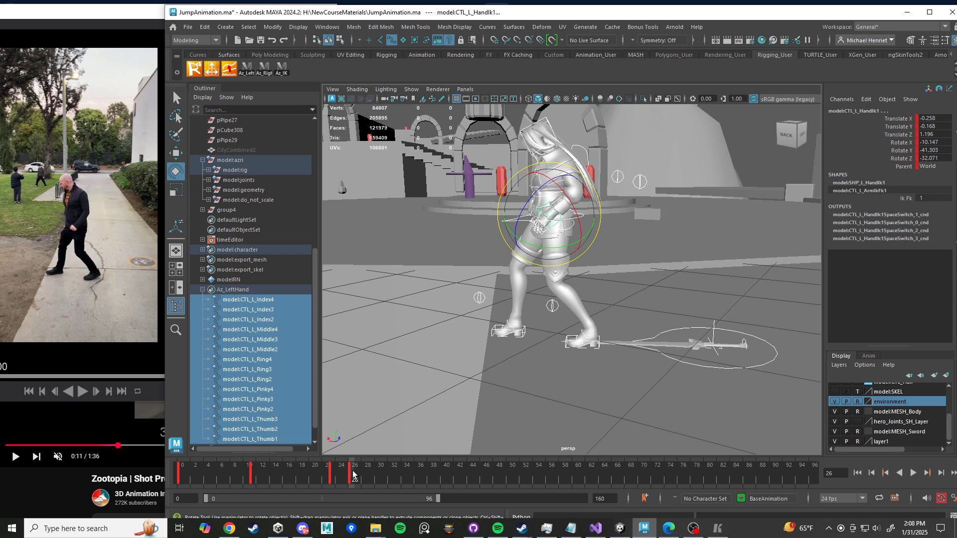
mouse_move(353, 476)
mouse_down()
mouse_move(186, 461)
mouse_move(227, 462)
mouse_up()
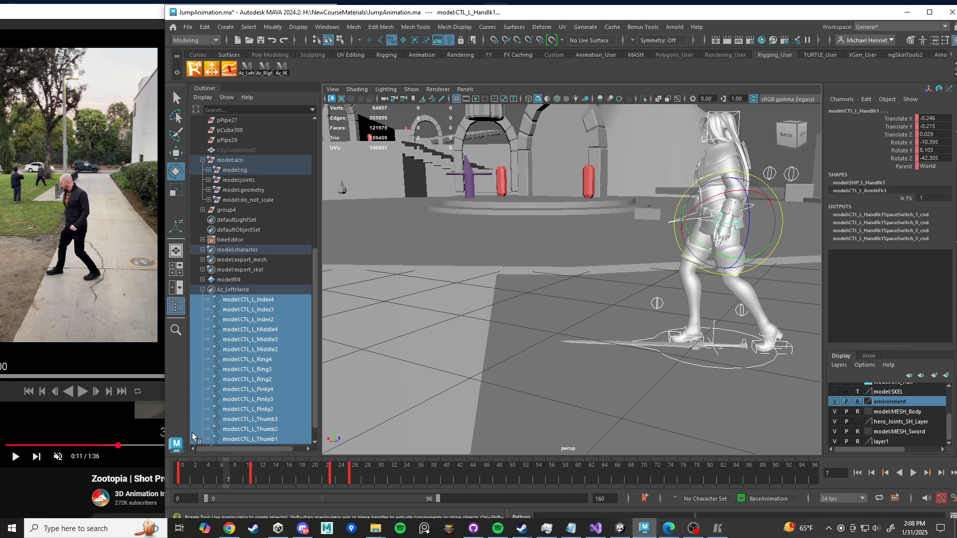
Step: Advance the walking reference video to 00:03:20 and go to frame 44 for the next pose
click(164, 89)
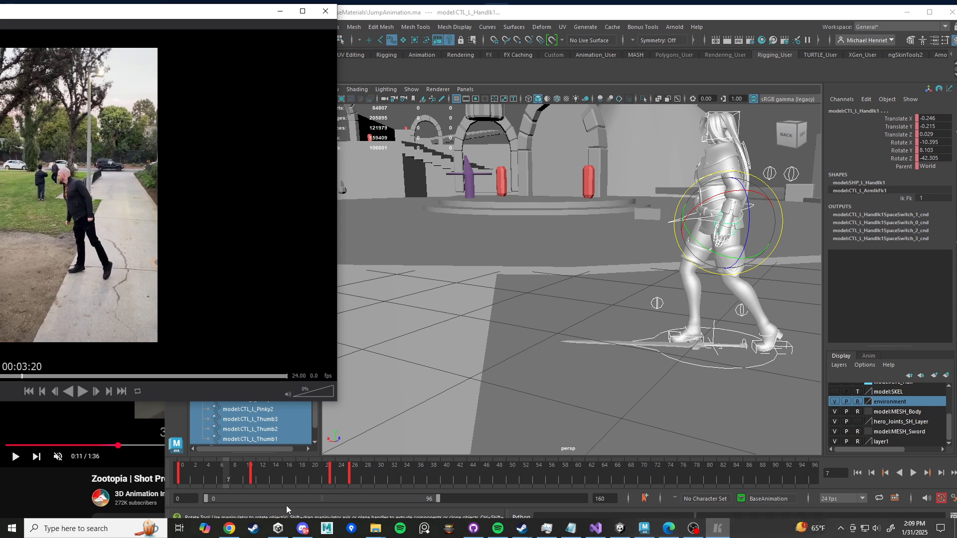
click(358, 476)
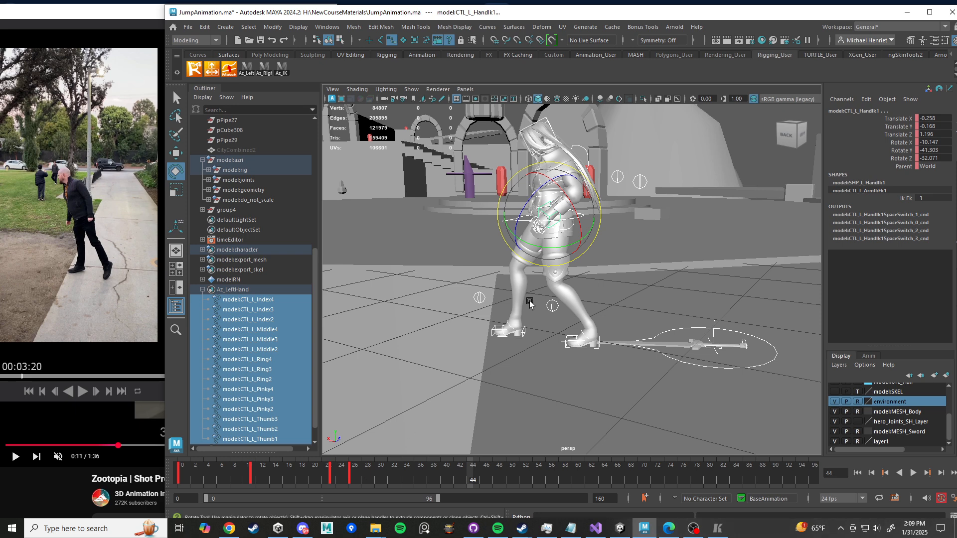
alt+right_drag(529, 303, 594, 342)
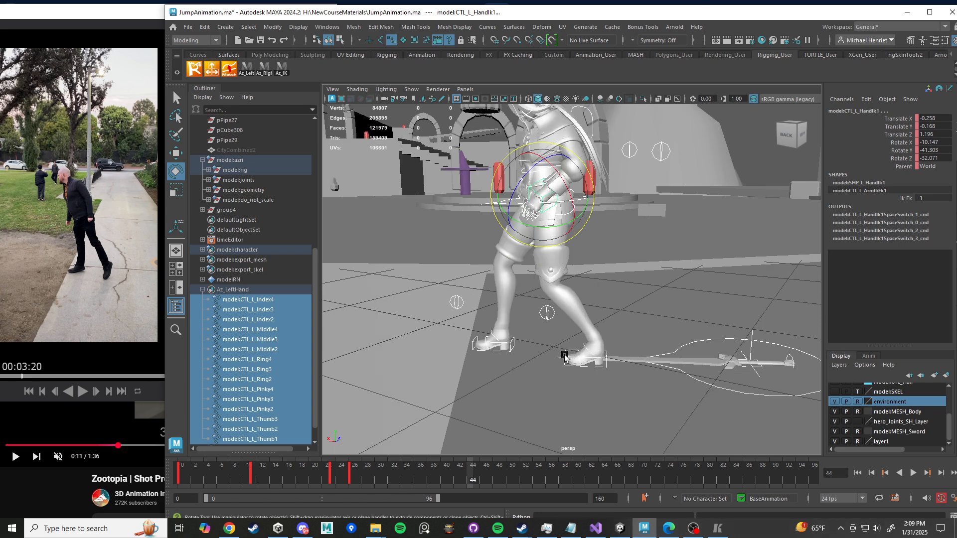
Step: Set the left foot IK control's Foot Roll to about -55.3 and Toe Twist to about 37.7 at frame 44
click(567, 355)
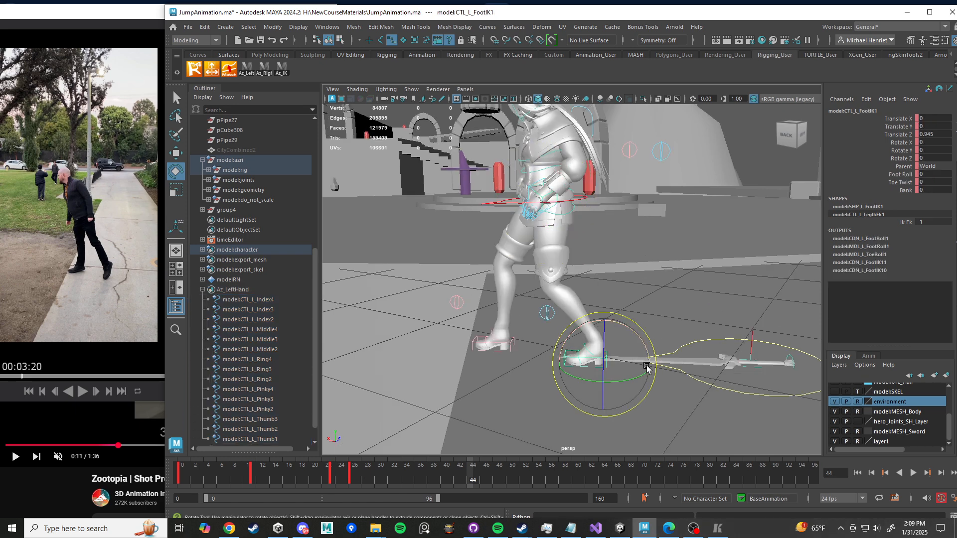
drag(582, 384, 587, 382)
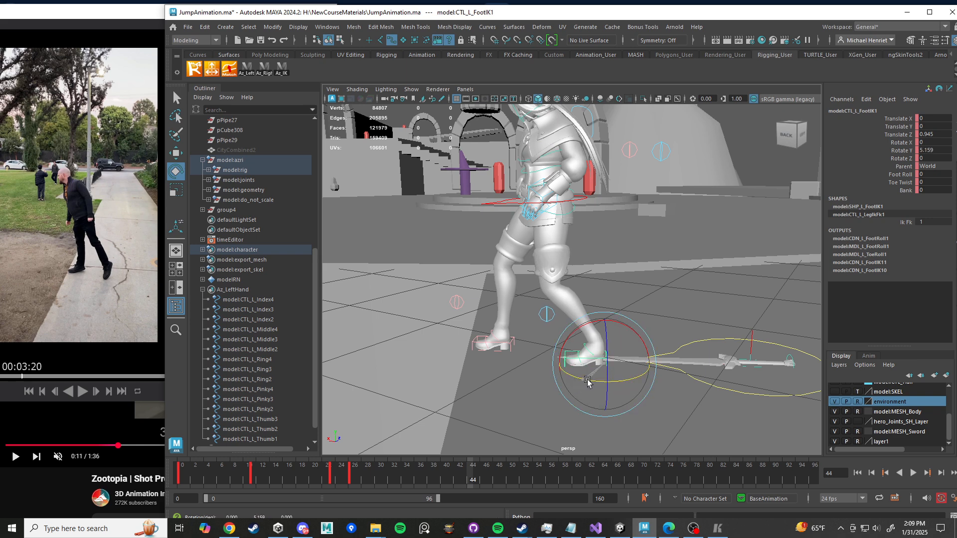
key(ctrl+z)
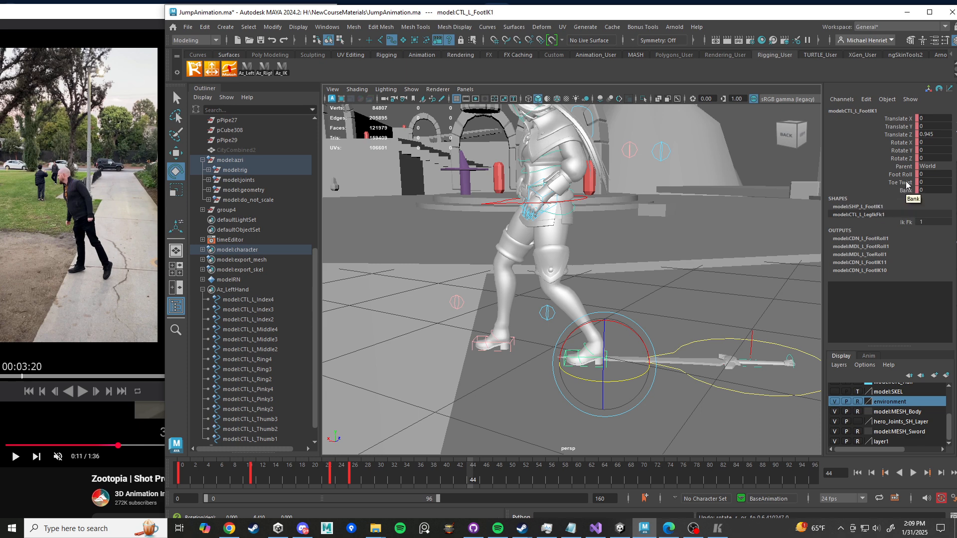
click(900, 174)
middle_drag(733, 252, 448, 254)
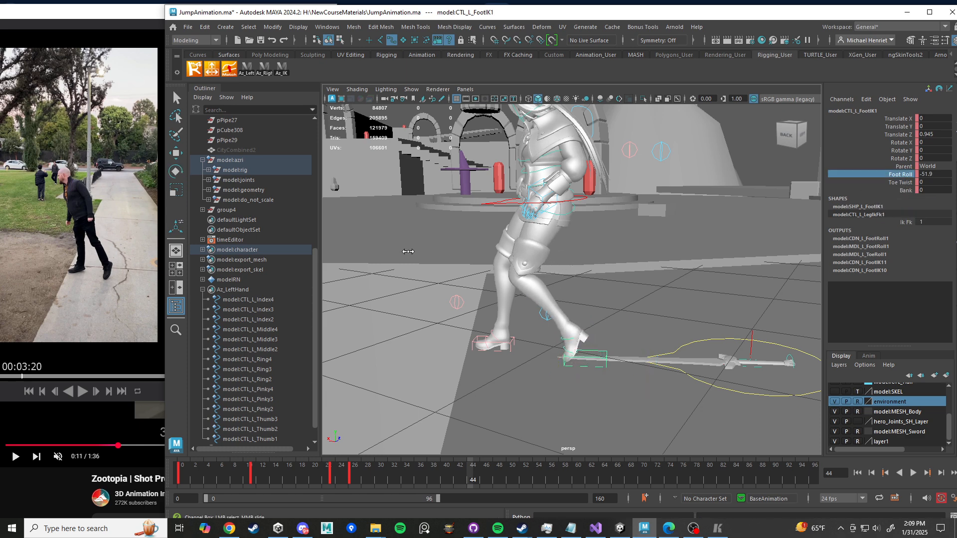
click(901, 182)
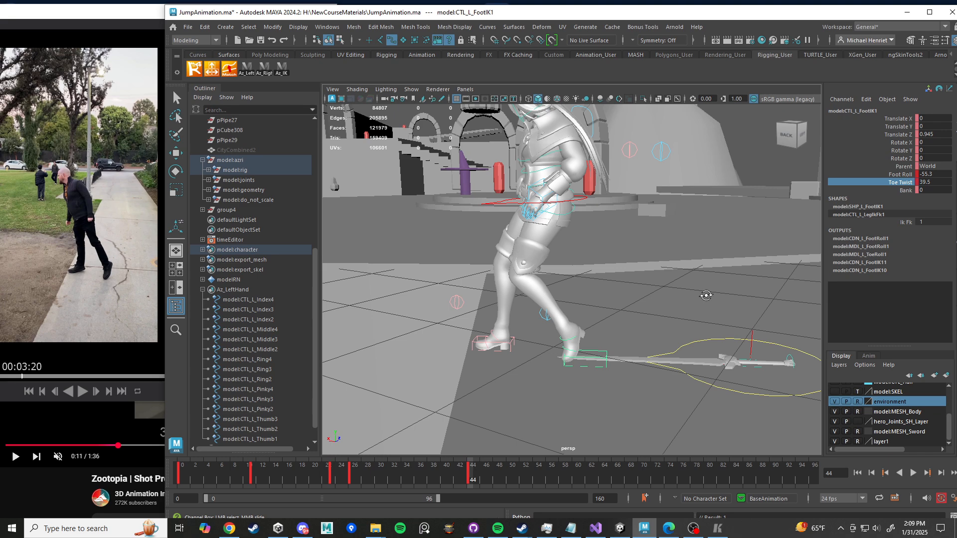
alt+drag(706, 295, 681, 283)
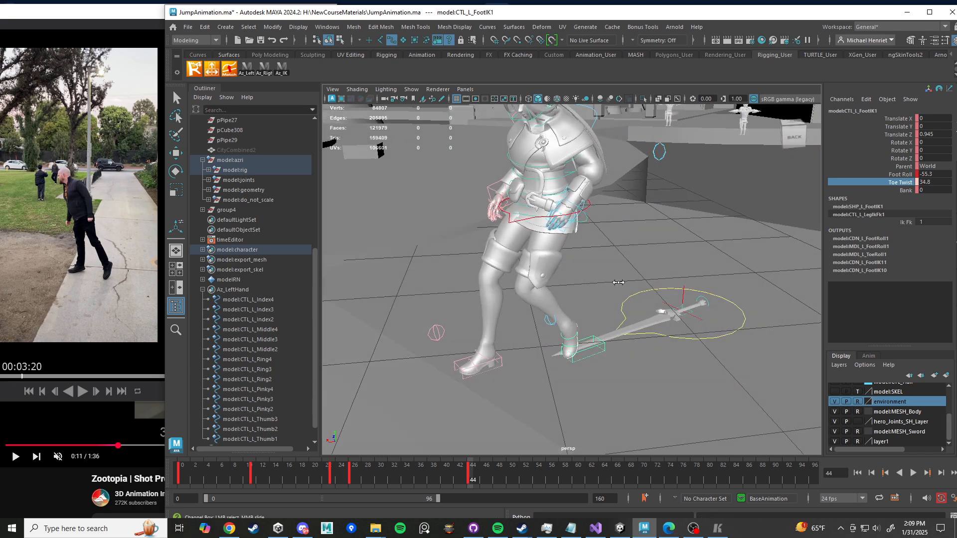
Step: Move the left leg pole vector control to about X 0.283, Z 0.218 at frame 44
click(548, 325)
alt+drag(548, 325, 567, 351)
key(w)
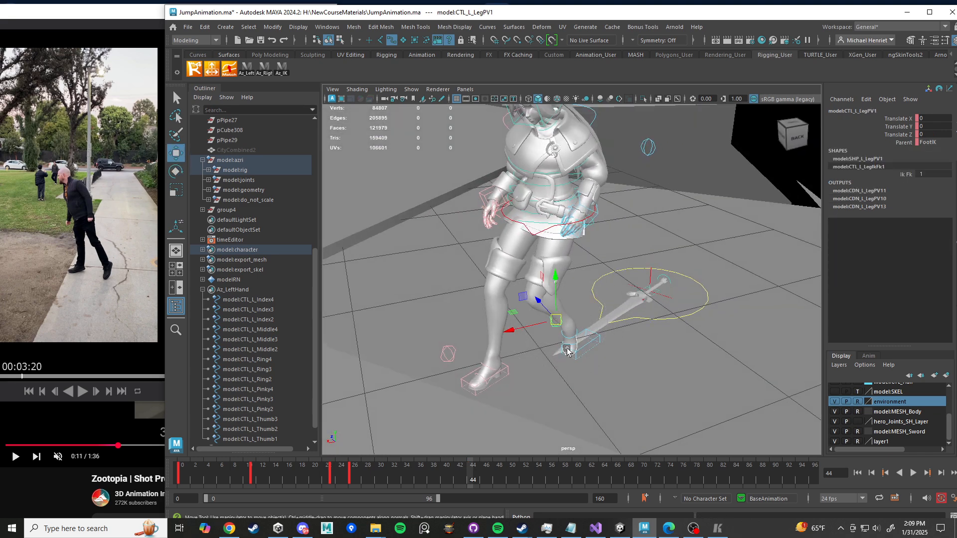
middle_drag(513, 312, 527, 344)
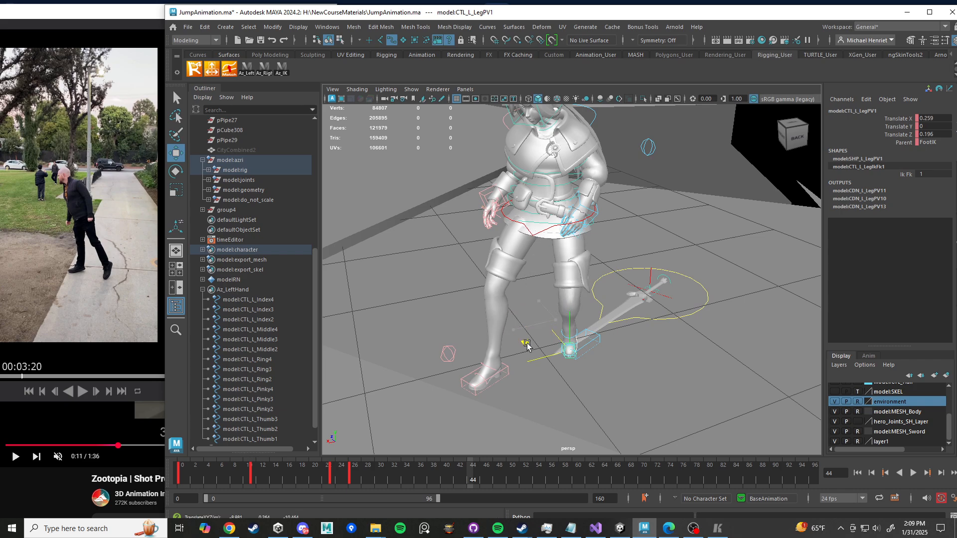
alt+drag(527, 347, 588, 333)
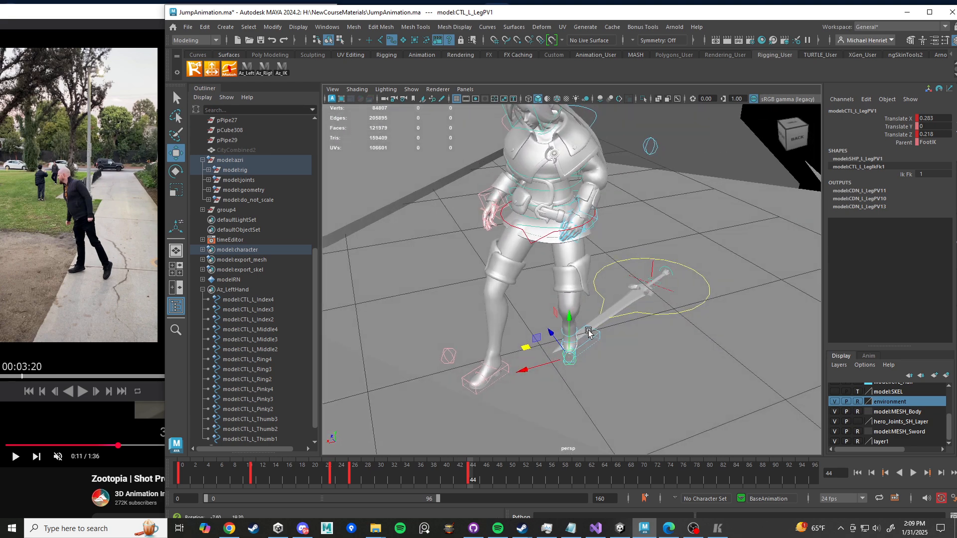
Step: Try moving the right leg pole vector control to about X 2.136, Z -0.416, and undo the move
click(447, 360)
alt+drag(448, 361, 502, 368)
drag(445, 392, 758, 385)
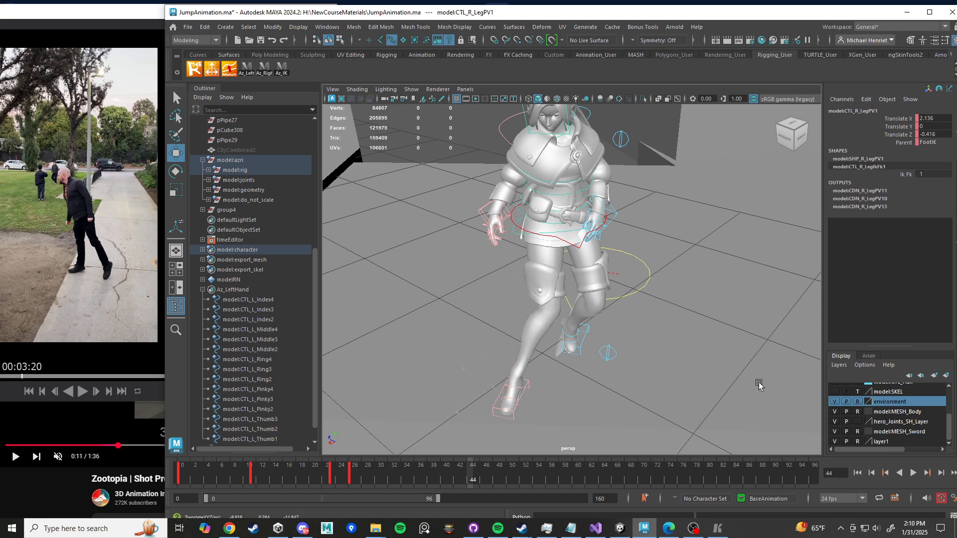
alt+drag(585, 344, 554, 310)
key(ctrl+z)
scroll(549, 305, up, 3)
alt+middle_drag(494, 273, 537, 315)
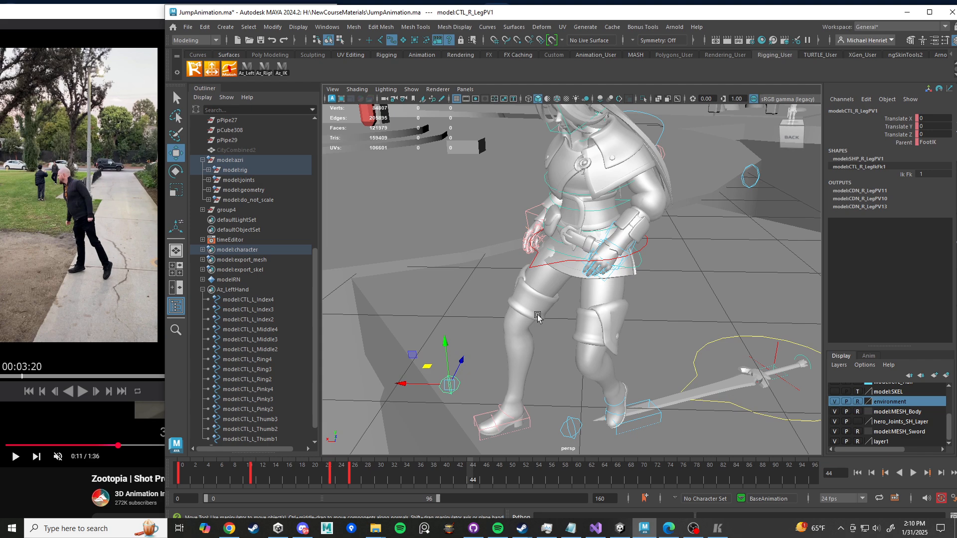
Step: Shift the root, hand IK and arm pole vector controls forward at frame 44, placing the root at about X -0.049, Y -0.015, Z 1.394
click(537, 268)
alt+drag(537, 269, 655, 206)
click(606, 222)
scroll(616, 187, down, 4)
click(692, 203)
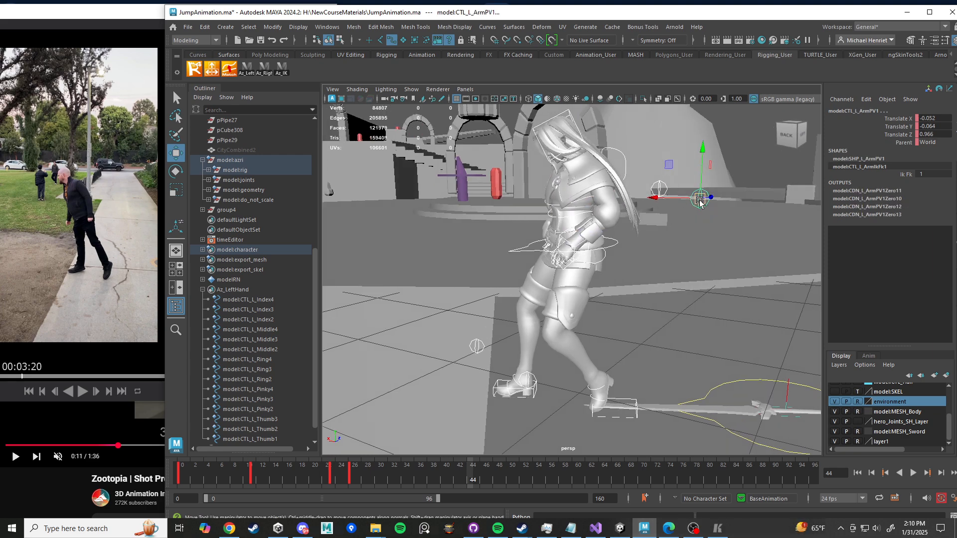
drag(699, 202, 520, 177)
Step: Rotate the root control to about X 17.955, Y 32.259, Z 6.79 at frame 44
click(506, 272)
key(e)
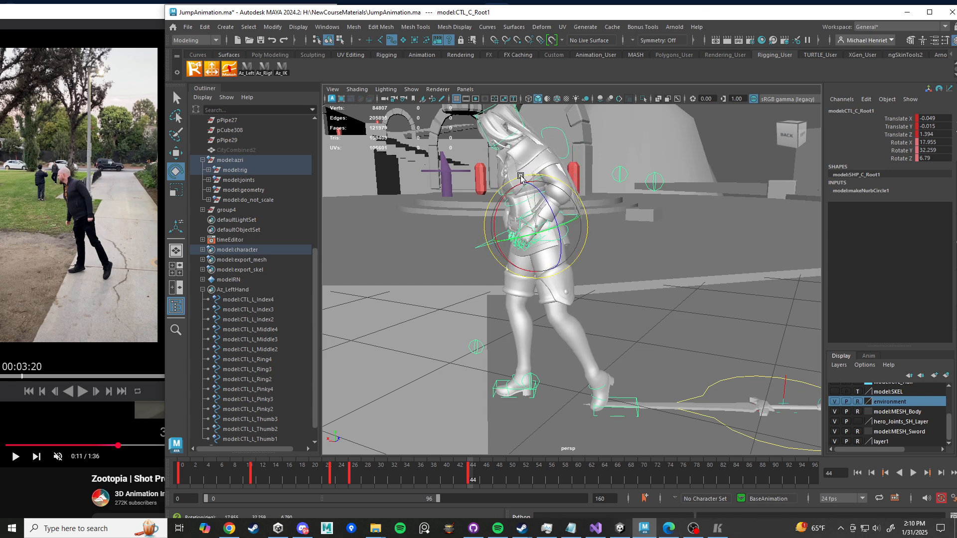
alt+drag(522, 178, 551, 214)
alt+middle_drag(551, 215, 594, 272)
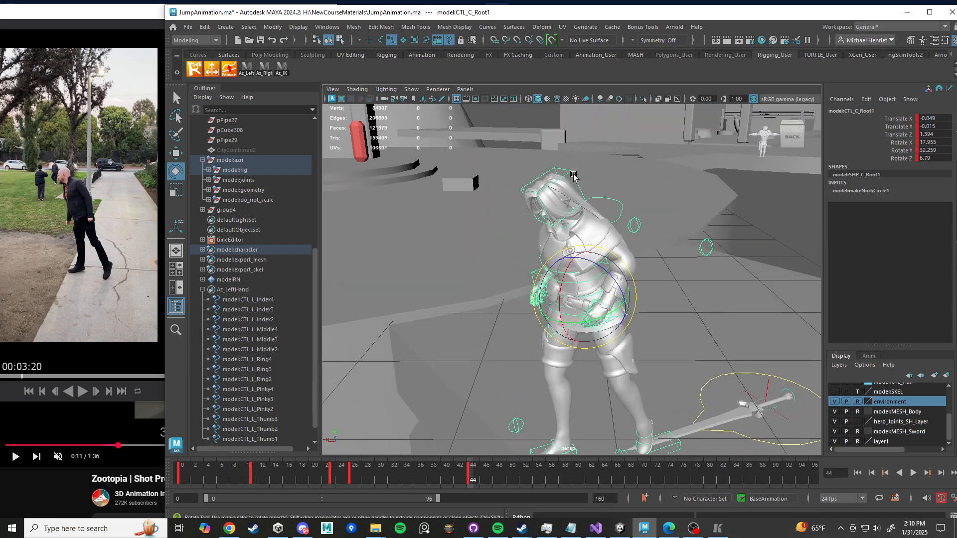
Step: Review the head and re-pose the left hand IK control to about X -0.318, Y -0.126, Z 1.272, rotated about X 11.64, Y 11.404, Z -25.818
click(573, 178)
alt+drag(573, 178, 553, 317)
click(556, 309)
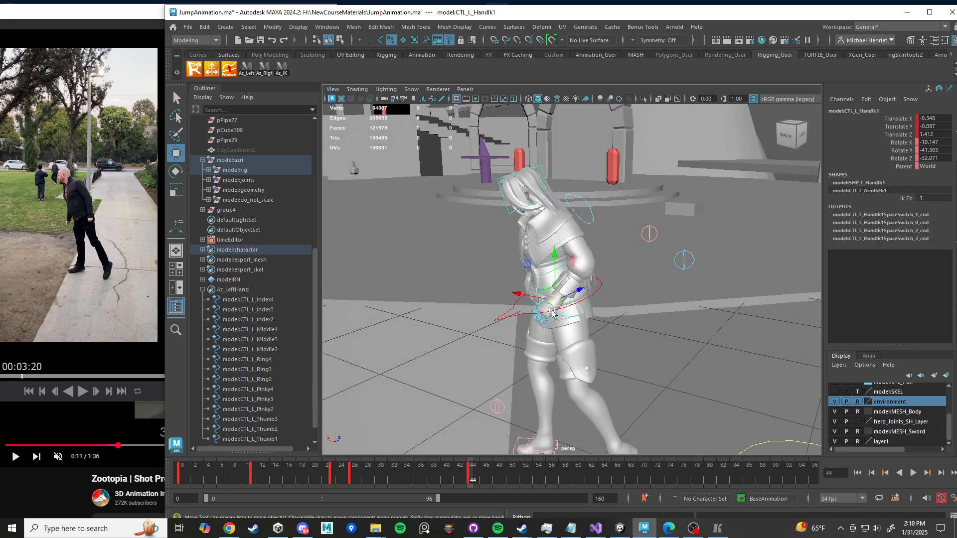
drag(607, 283, 631, 303)
key(w)
scroll(541, 304, up, 5)
key(e)
key(w)
Step: Re-pose the right hand IK control to about X 0.264, Y -0.191, Z 1.689, rotated about X 15.885, Y 31.237, Z 45.341
click(430, 258)
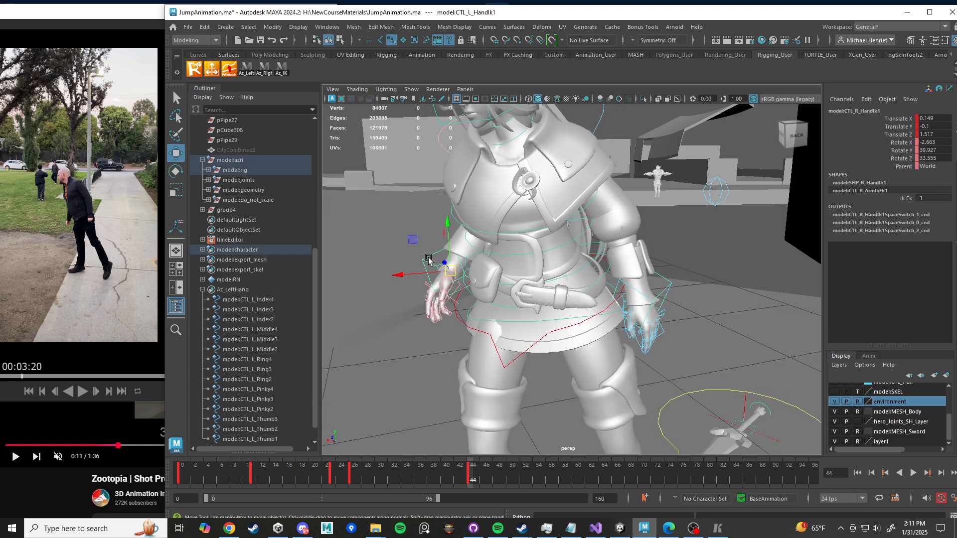
alt+drag(430, 278, 534, 294)
alt+drag(519, 338, 409, 329)
key(e)
scroll(457, 333, down, 4)
drag(527, 312, 503, 250)
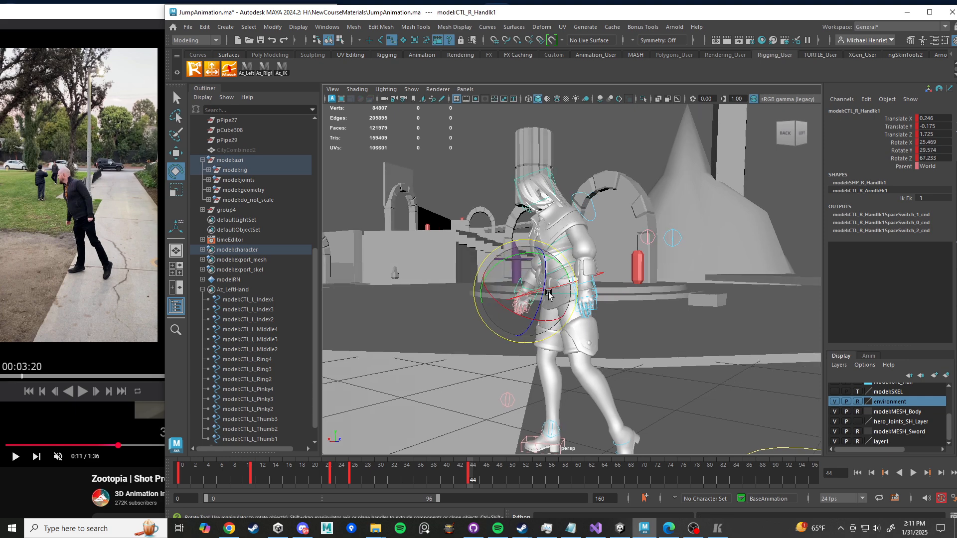
key(w)
drag(530, 292, 594, 323)
scroll(507, 313, up, 2)
key(e)
key(w)
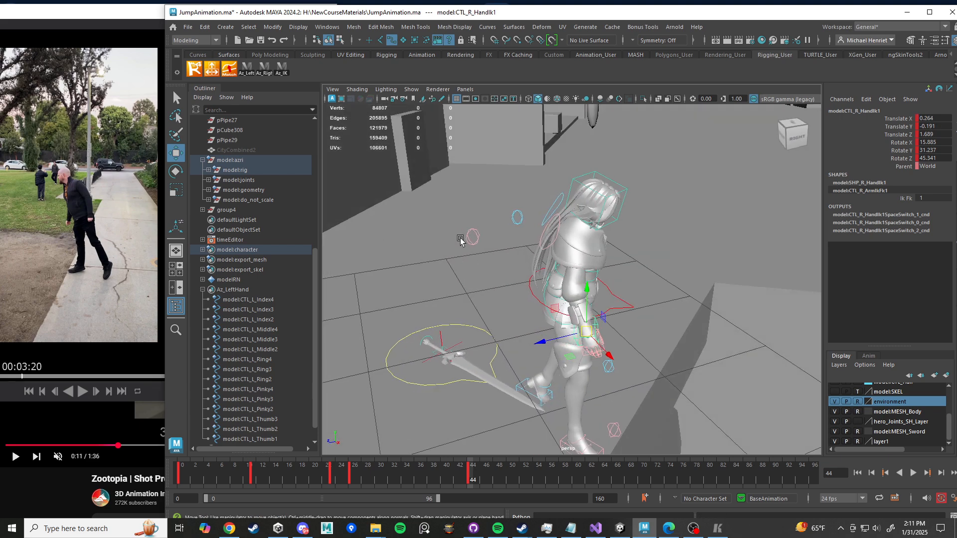
Step: Move the right arm pole vector to about X -0.16, Y 0.066, Z 1.269 and the left one to about X -0.242, Y 0.021, Z 1.183
click(473, 238)
click(470, 235)
alt+drag(515, 252, 466, 223)
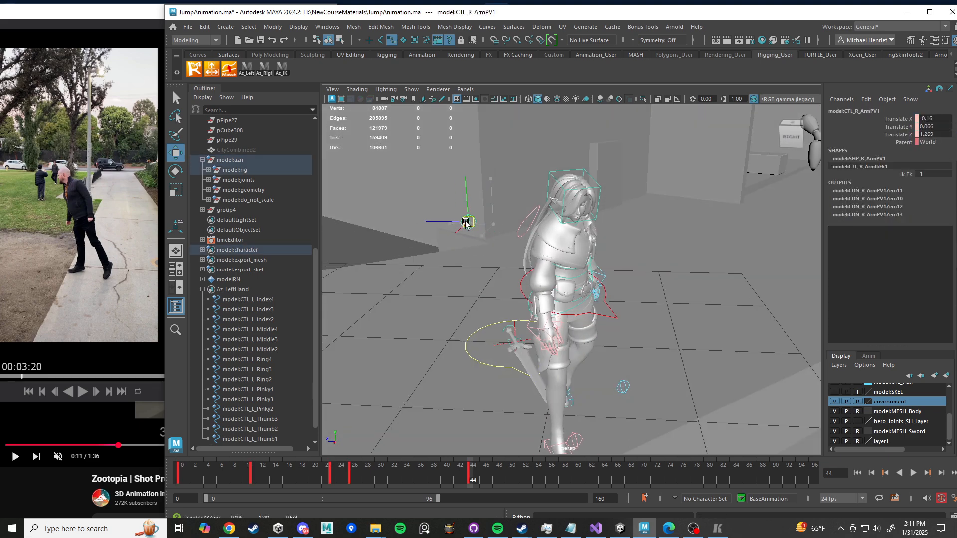
alt+drag(673, 273, 617, 315)
click(630, 261)
alt+drag(630, 261, 537, 287)
alt+drag(502, 212, 519, 270)
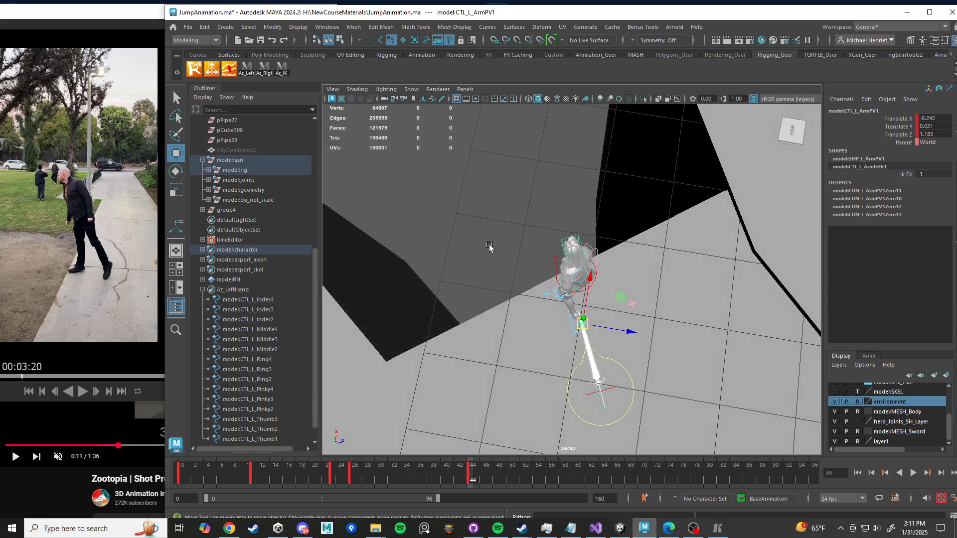
Step: Select all of the character's controls and key the pose at frame 44
drag(476, 223, 692, 429)
alt+drag(619, 386, 746, 340)
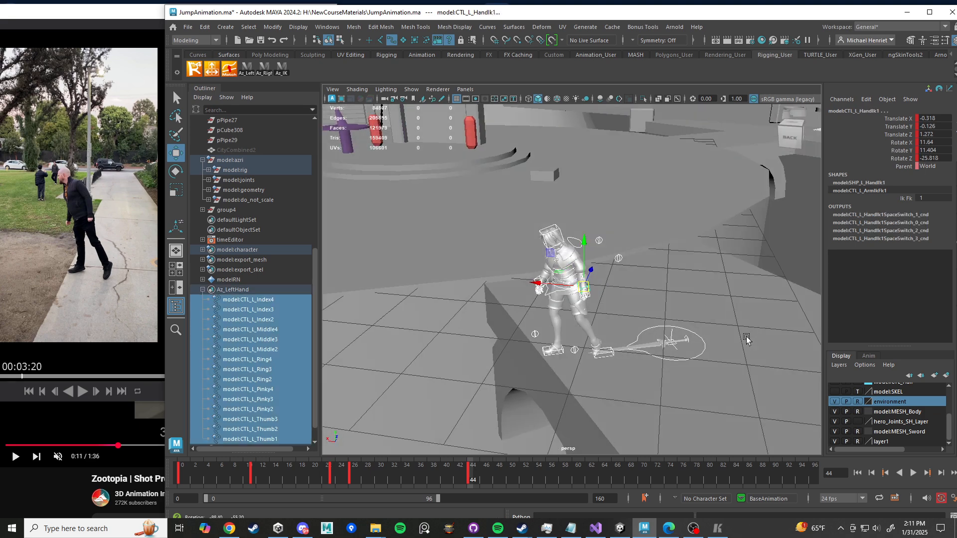
alt+drag(542, 385, 549, 357)
Step: Reduce the left foot IK control's Toe Twist to about 27.9 at frame 44
alt+drag(634, 367, 568, 369)
alt+middle_drag(568, 369, 559, 295)
alt+right_drag(559, 295, 529, 371)
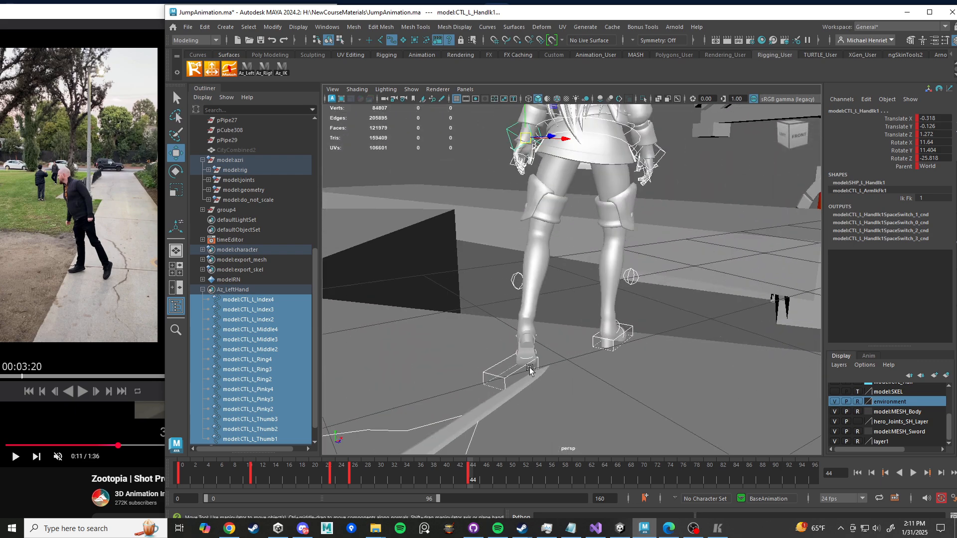
click(524, 368)
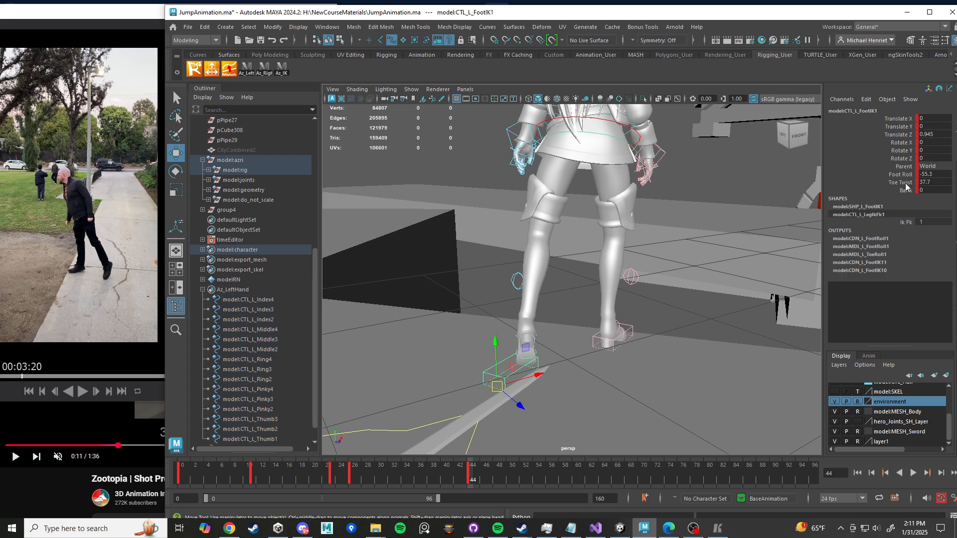
click(905, 183)
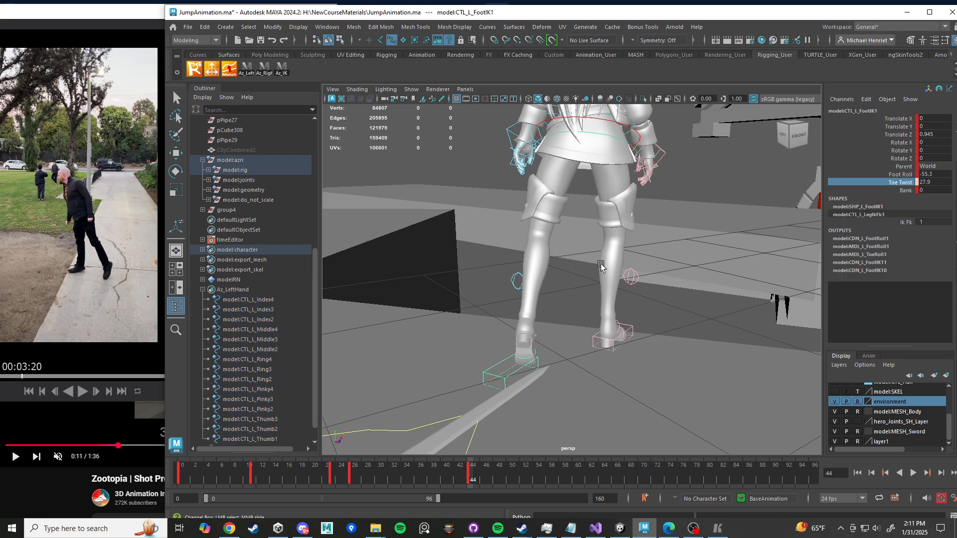
Step: Reselect all of the character's controls and key the adjusted foot pose at frame 44
alt+drag(601, 267, 739, 278)
scroll(738, 279, down, 5)
alt+drag(521, 423, 562, 337)
drag(683, 333, 684, 333)
key(w)
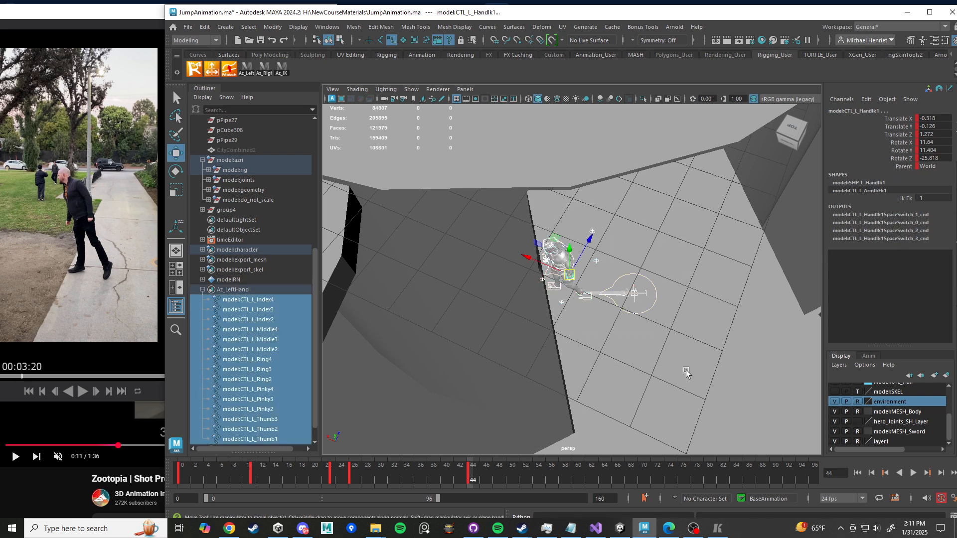
alt+drag(686, 370, 668, 304)
Step: Scrub back through the blocked poses and play the animation from the start to review the timing
drag(450, 479, 379, 480)
drag(458, 489, 182, 480)
click(912, 471)
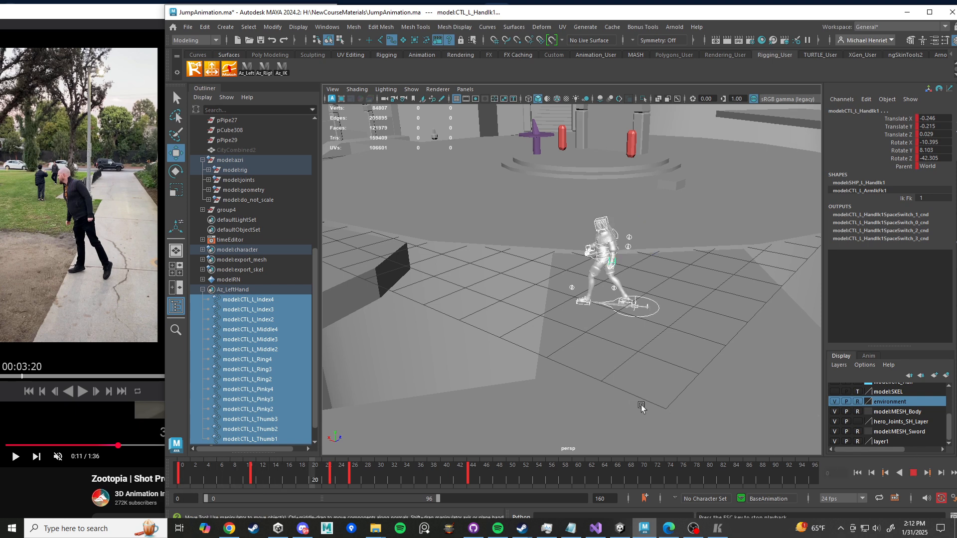
Step: Stop the animation playback and turn off stepped preview for the blocked walk
alt+drag(618, 406, 634, 377)
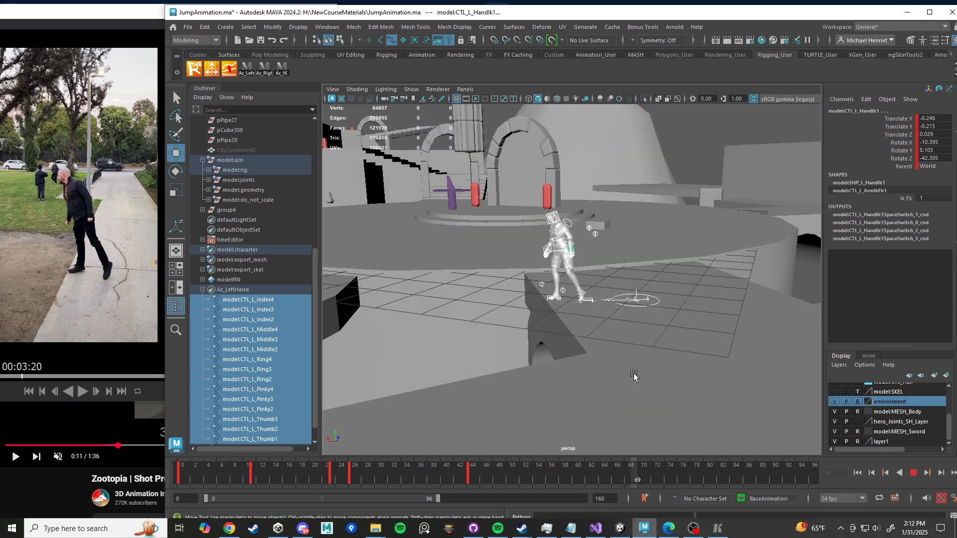
scroll(635, 377, up, 5)
alt+drag(503, 384, 523, 387)
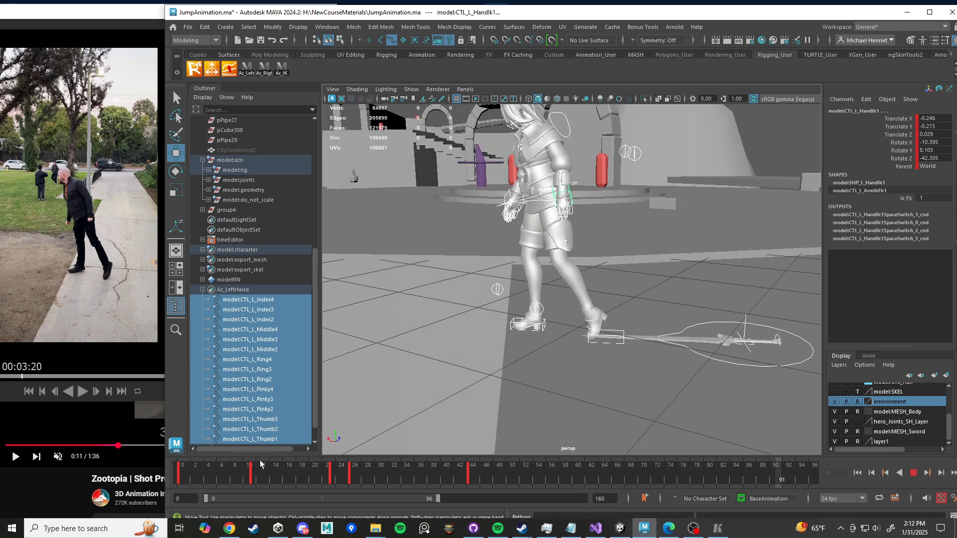
click(913, 473)
right_click(283, 476)
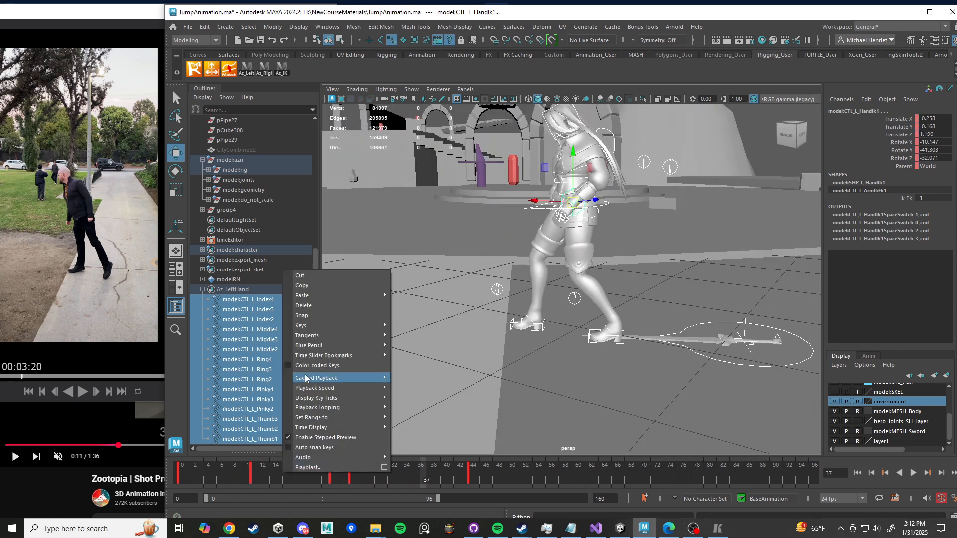
click(288, 437)
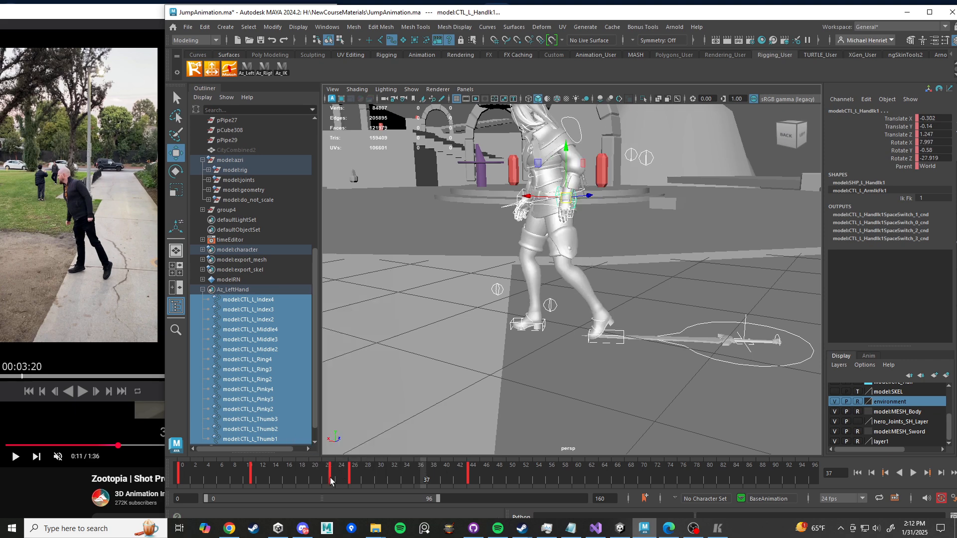
Step: Play and scrub the interpolated motion around frames 5 to 13 to examine the in-between leg and foot poses
key(alt+v)
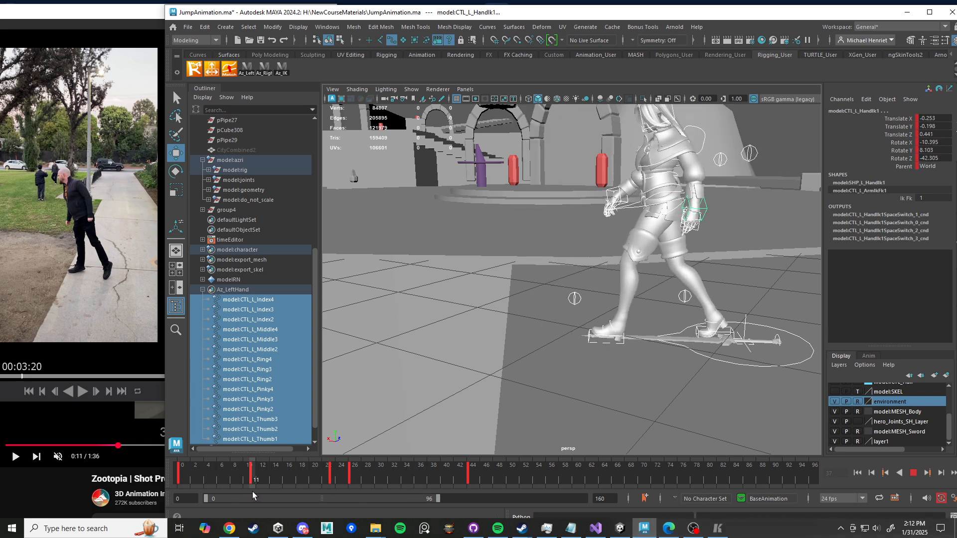
key(alt+v)
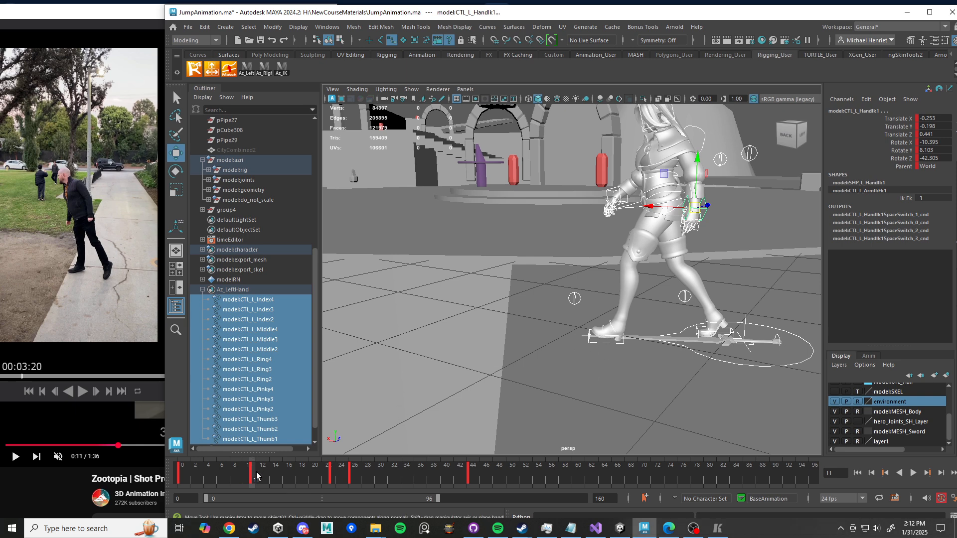
key(alt+period)
key(alt+period)
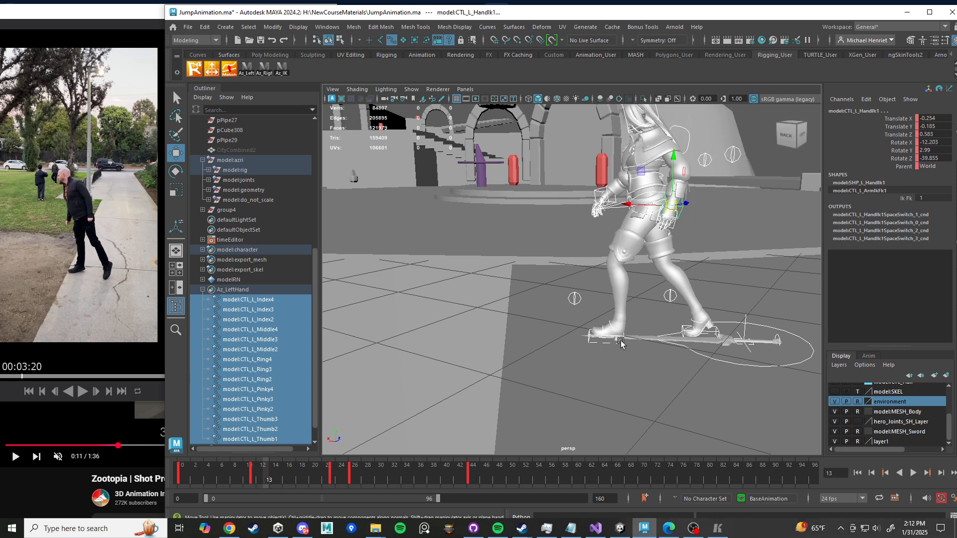
key(alt+v)
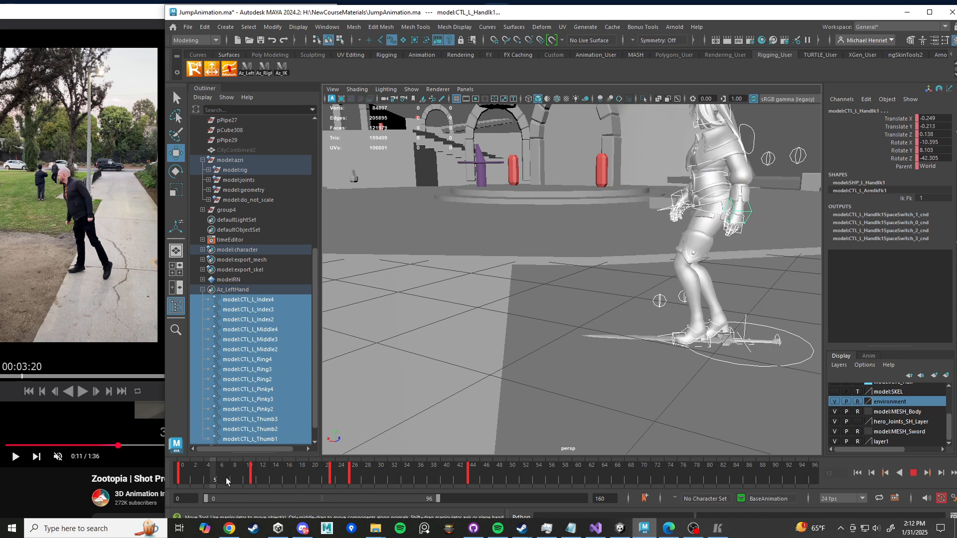
mouse_move(275, 485)
mouse_down()
mouse_move(299, 489)
mouse_move(273, 489)
mouse_up()
key(alt+v)
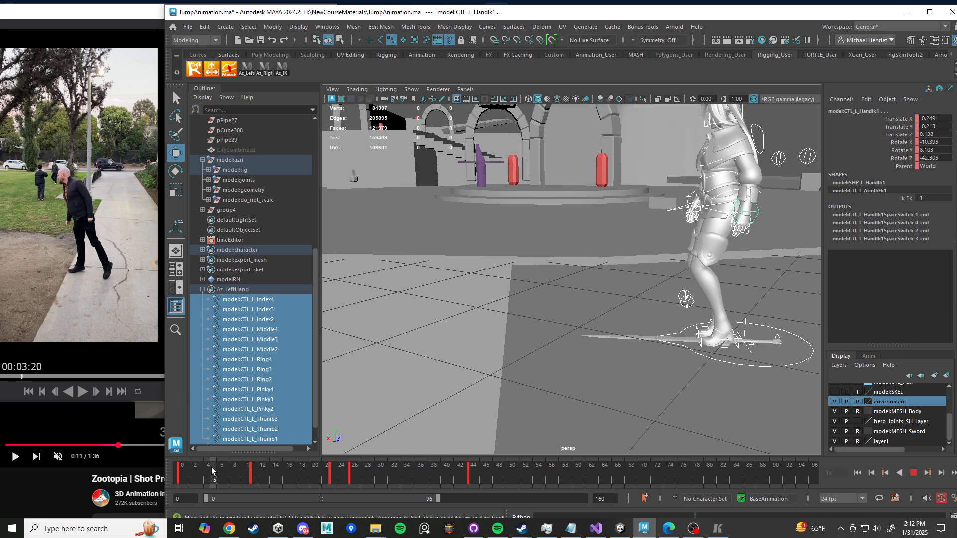
key(alt+v)
Step: Compare the character's poses at frames 5 and 0 with the side-view walk in the reference video
scroll(676, 259, down, 3)
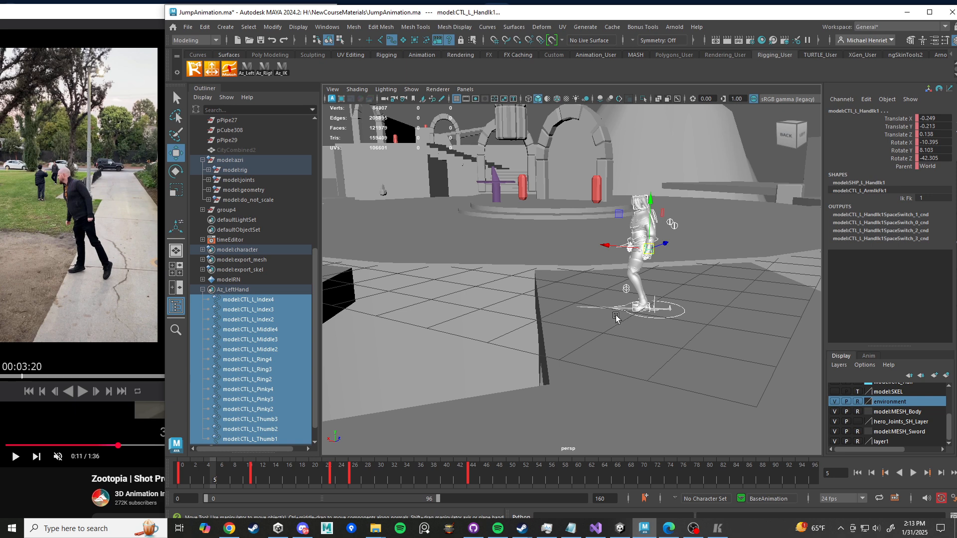
scroll(627, 341, up, 4)
alt+middle_drag(661, 341, 513, 361)
alt+drag(576, 335, 599, 355)
key(alt+v)
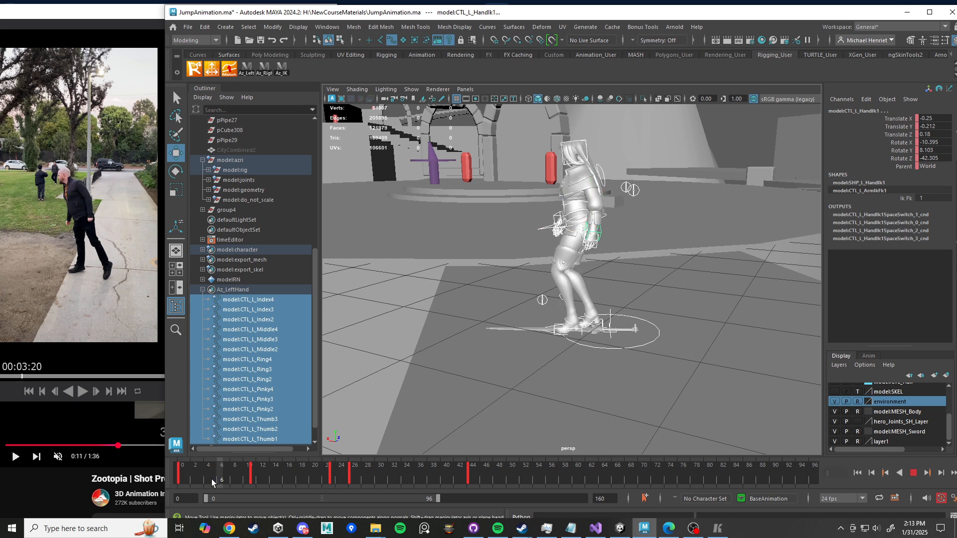
key(alt+v)
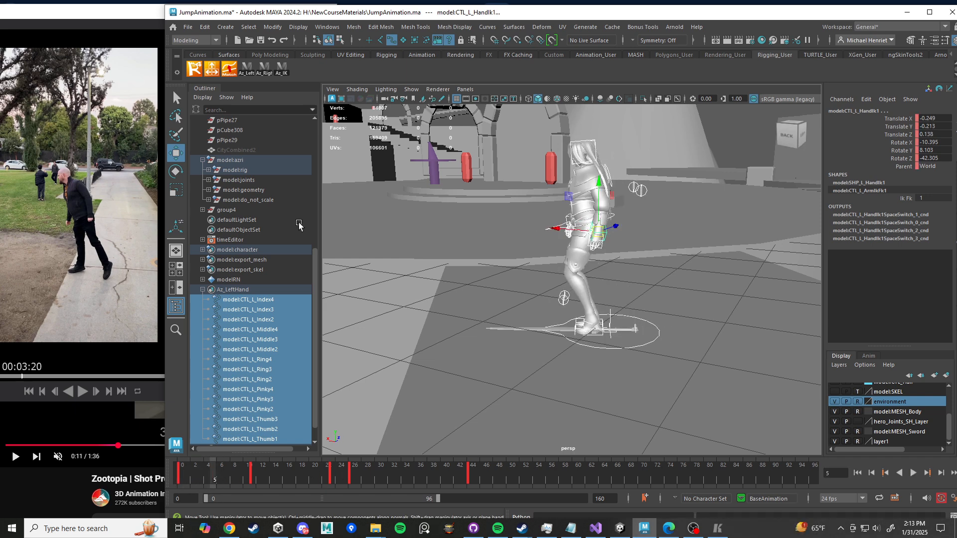
click(84, 22)
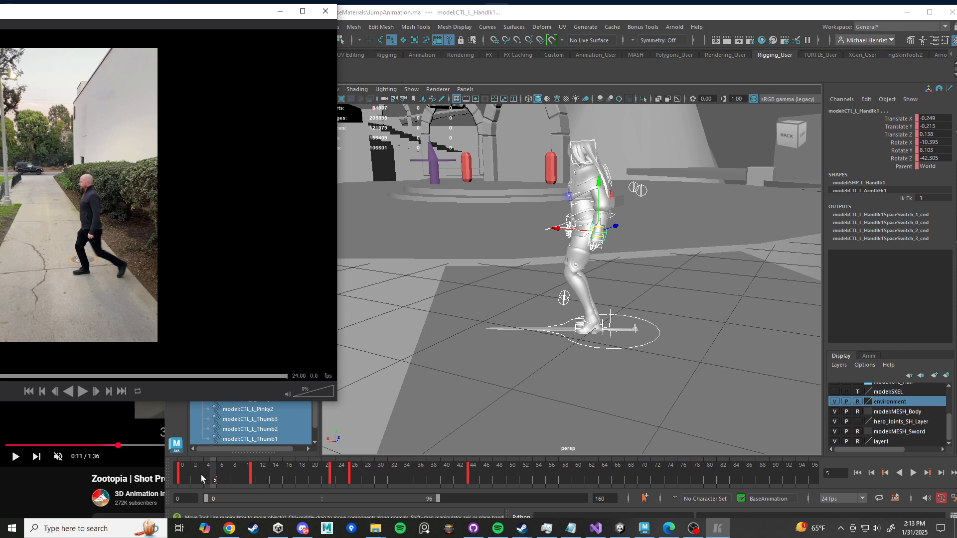
drag(201, 475, 168, 478)
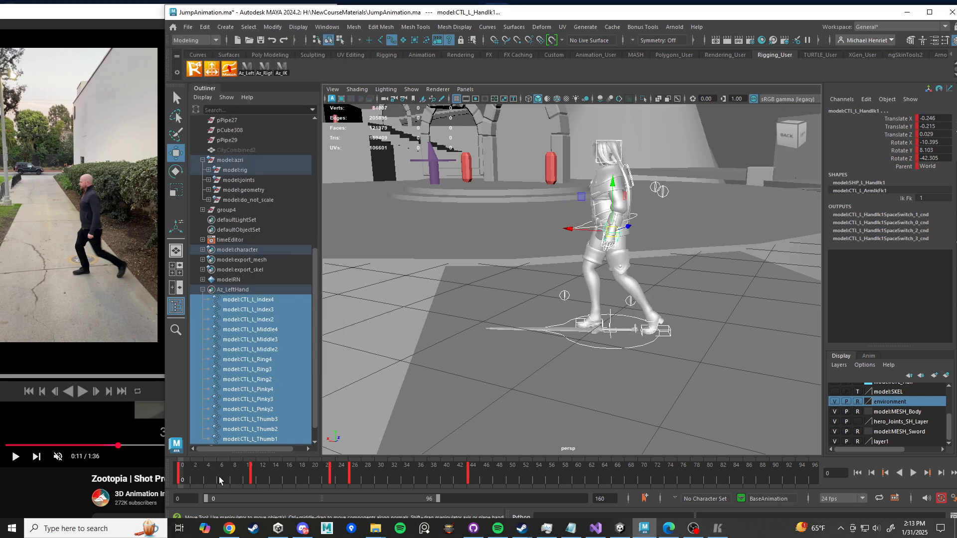
click(117, 22)
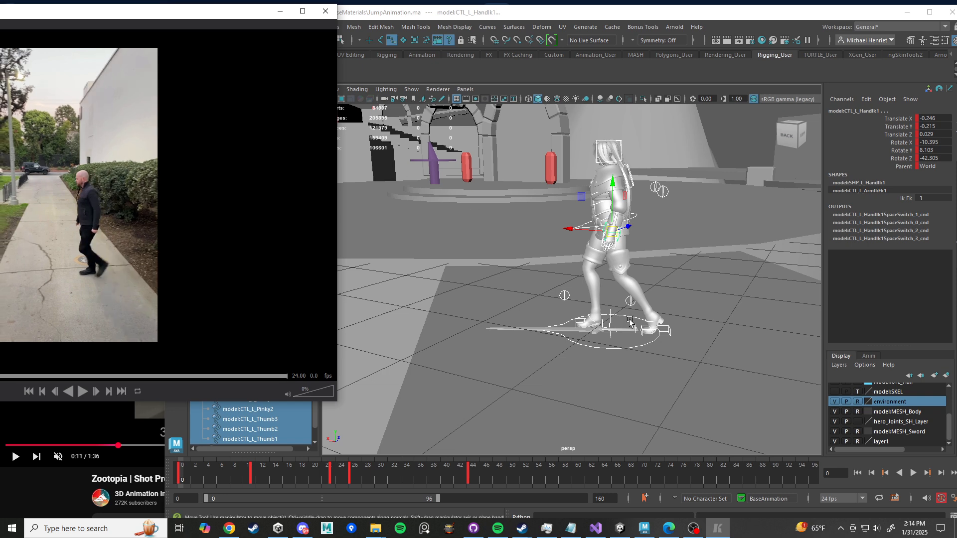
Step: Select the character's root control and turn stepped preview back on to check the held pose at frame 5
alt+middle_drag(655, 214, 617, 227)
scroll(617, 227, up, 3)
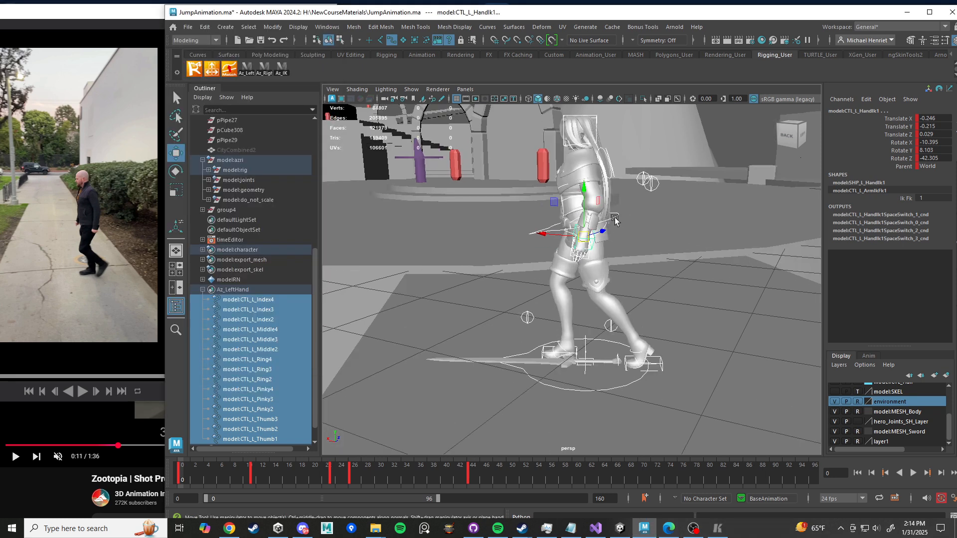
click(616, 216)
drag(192, 469, 214, 478)
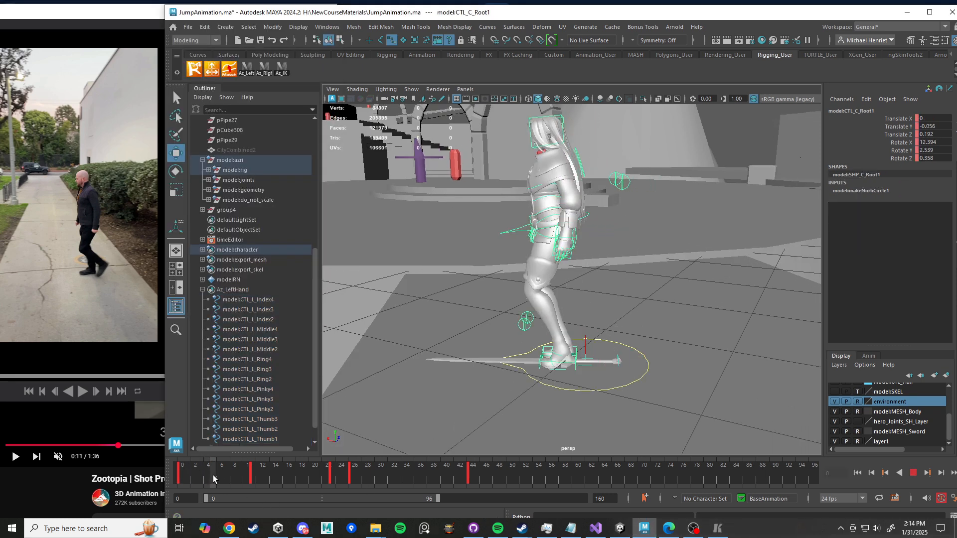
right_click(215, 478)
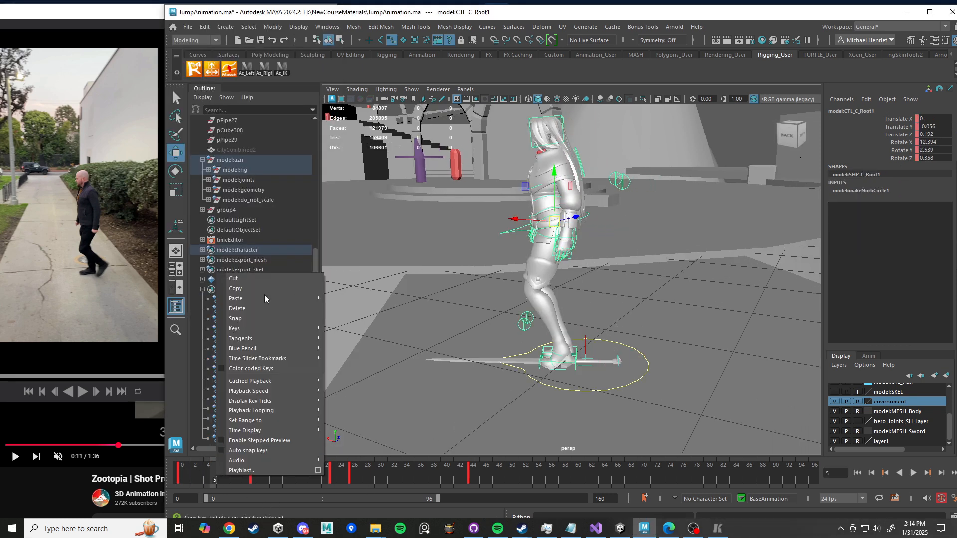
click(258, 441)
key(alt+v)
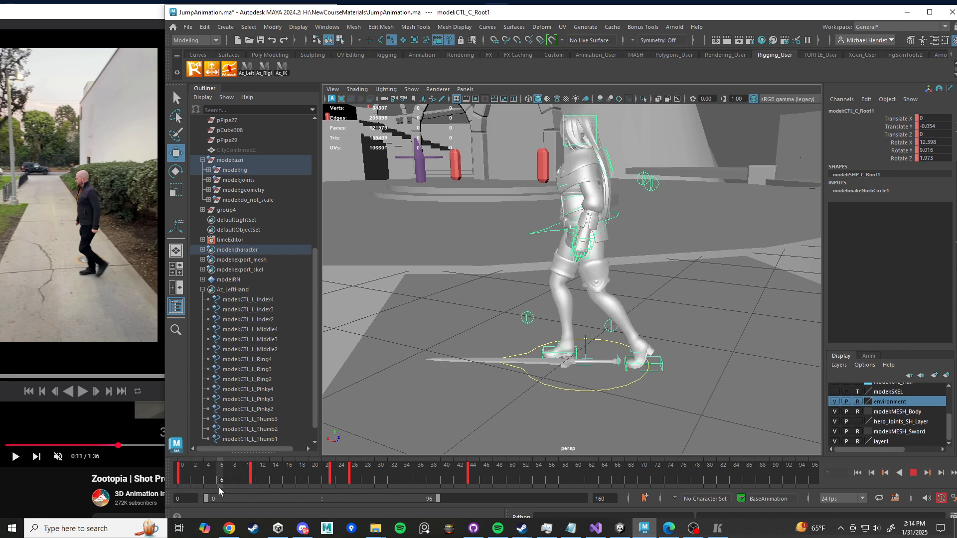
drag(221, 492, 213, 487)
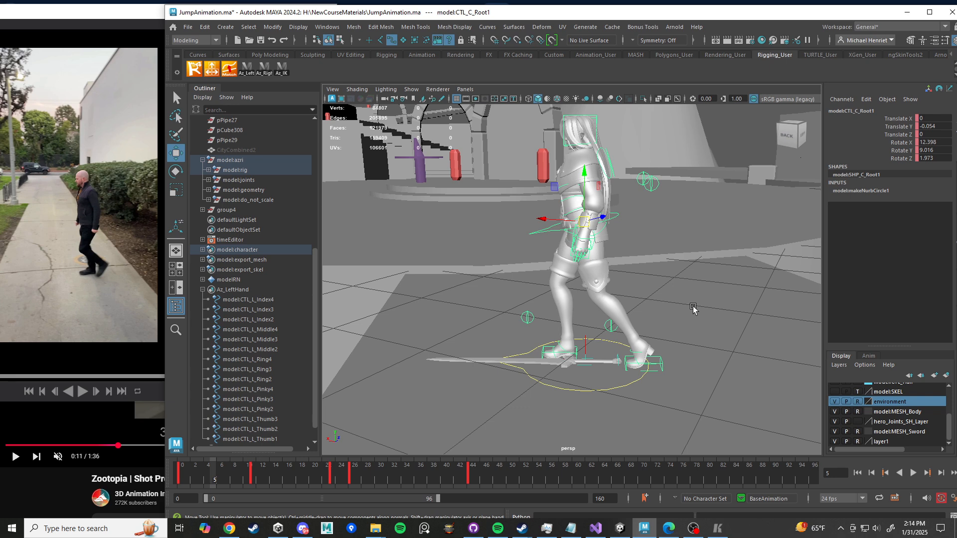
mouse_move(215, 470)
mouse_down()
mouse_move(187, 468)
mouse_move(214, 471)
mouse_up()
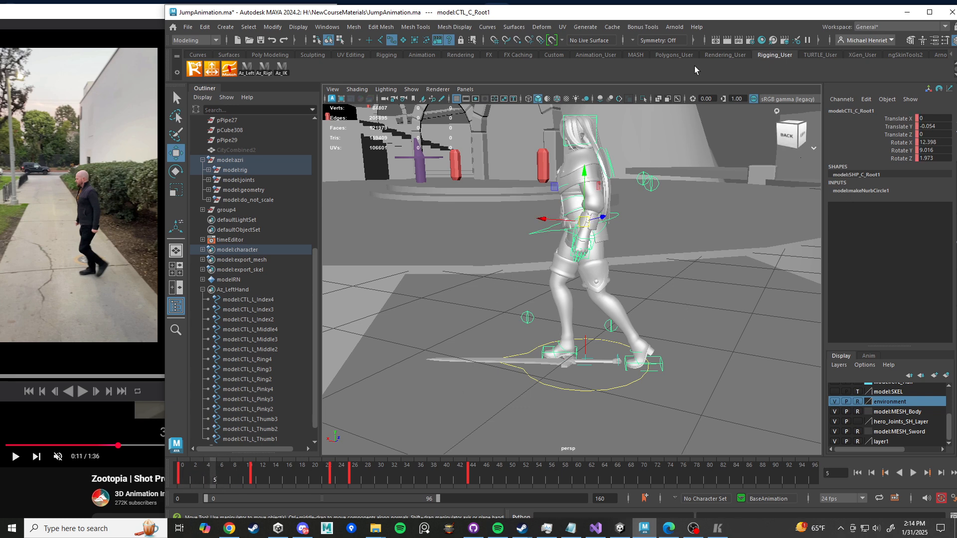
Step: Show the Animation shelf tools
click(638, 29)
mouse_move(673, 131)
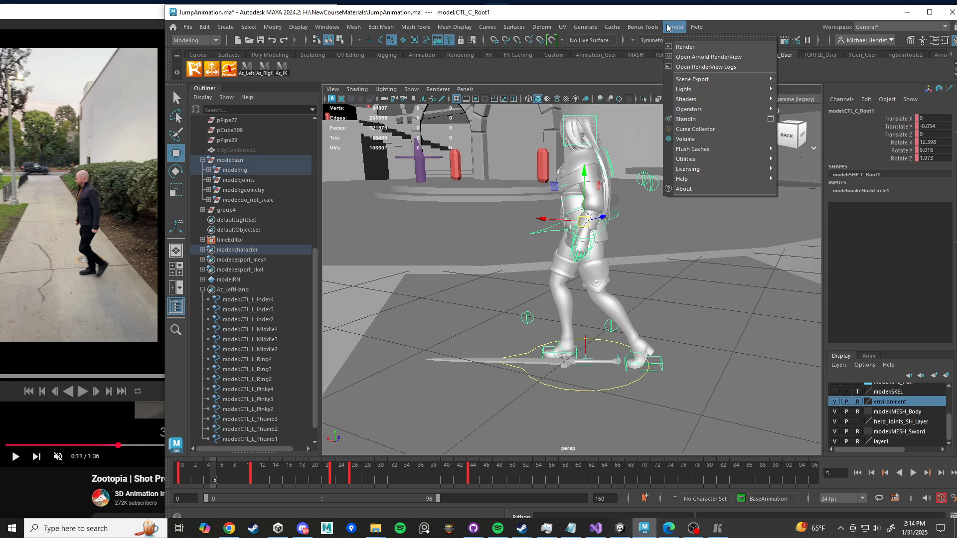
click(404, 71)
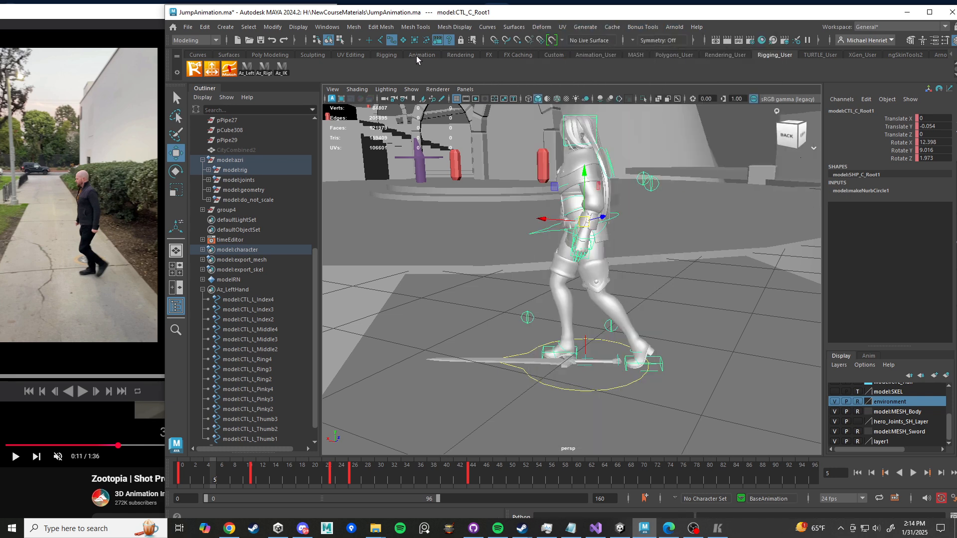
click(417, 56)
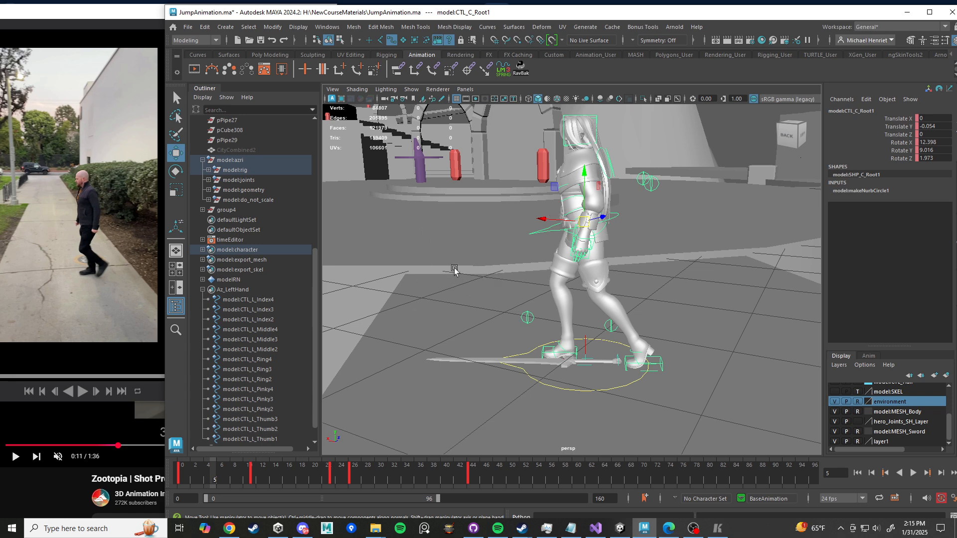
Step: Check the held poses at frames 11, 0 and 5, and turn off stepped preview
scroll(470, 268, down, 3)
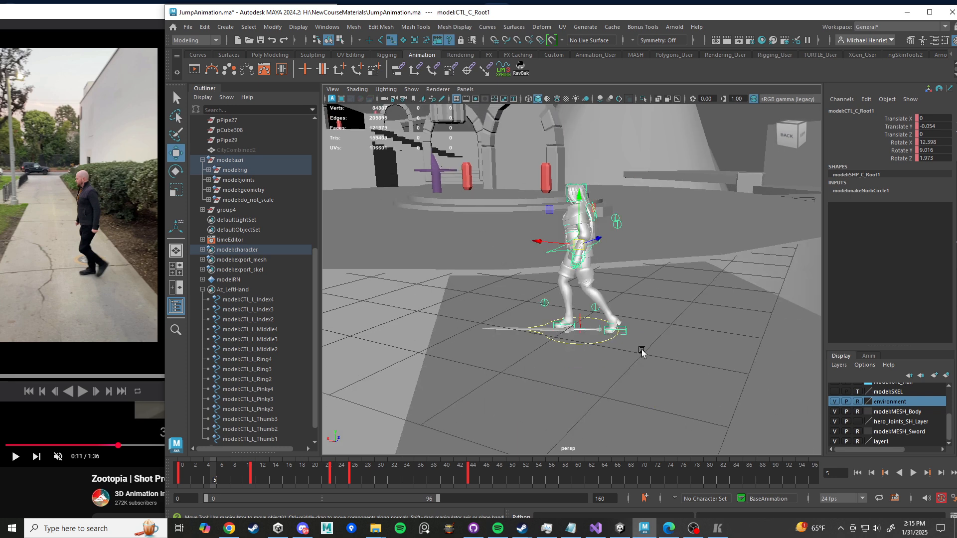
click(250, 480)
click(179, 477)
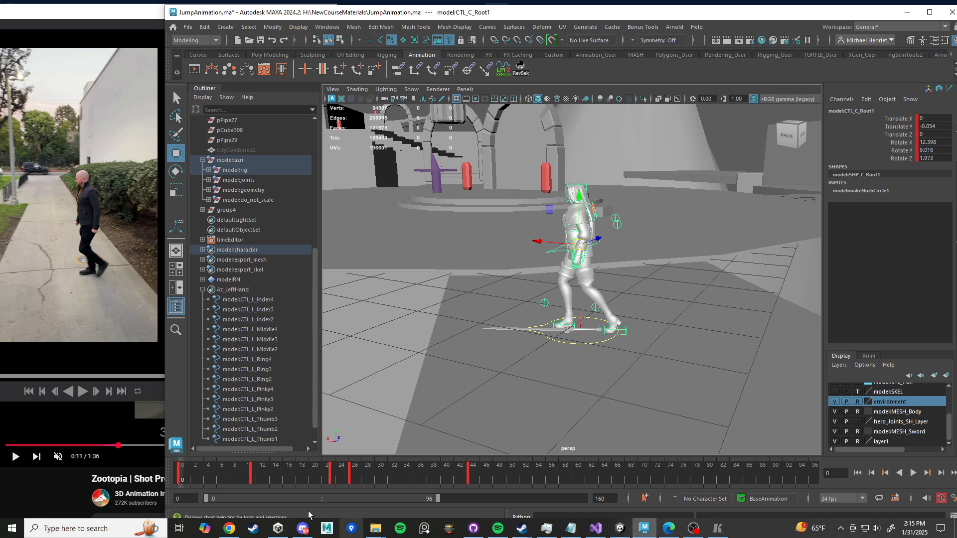
click(213, 477)
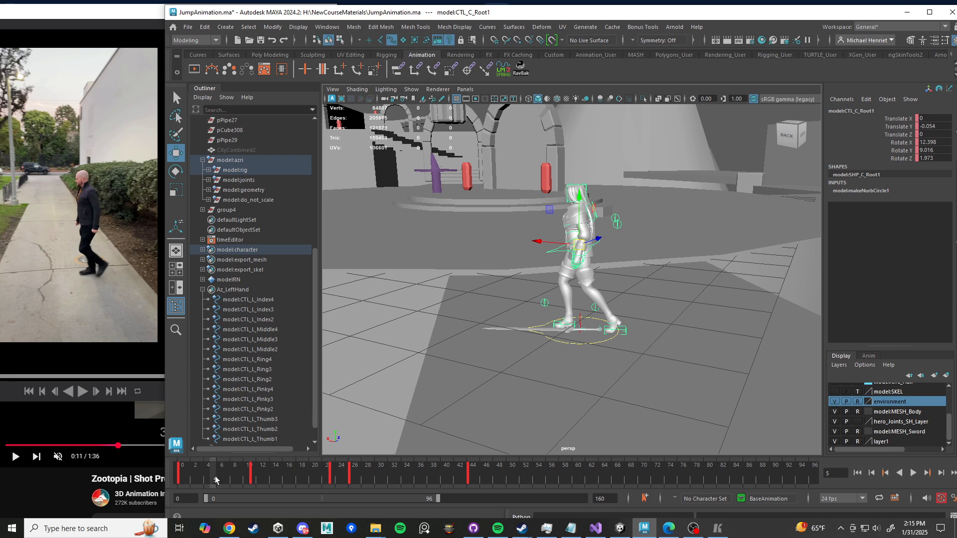
right_click(216, 468)
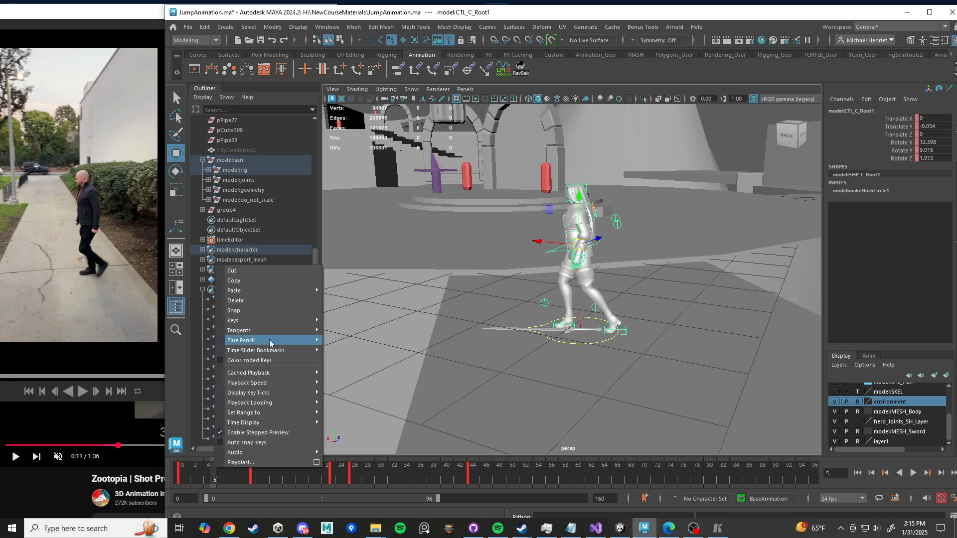
click(220, 435)
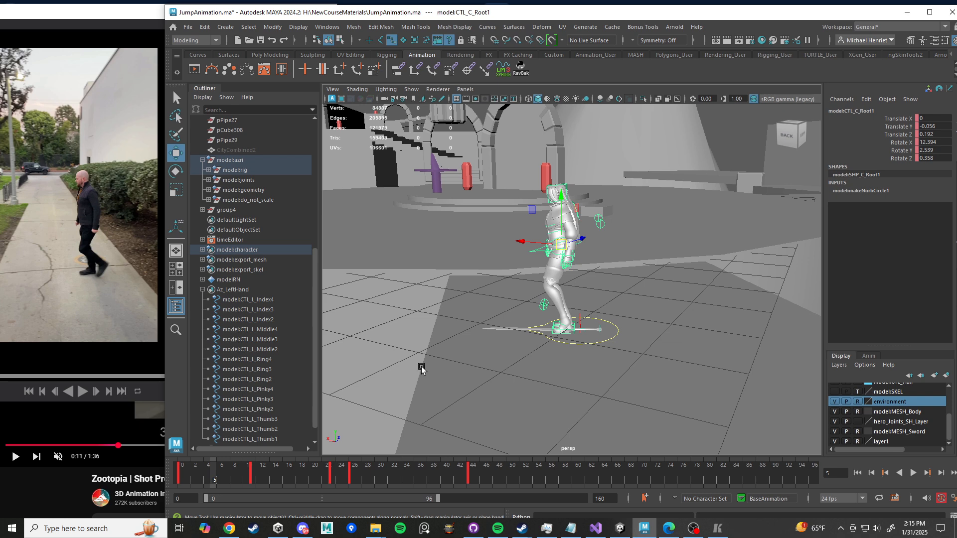
Step: Select all of the character's controls and set the tangents of their keys from frame 0 to 46 to Auto
drag(478, 173, 707, 428)
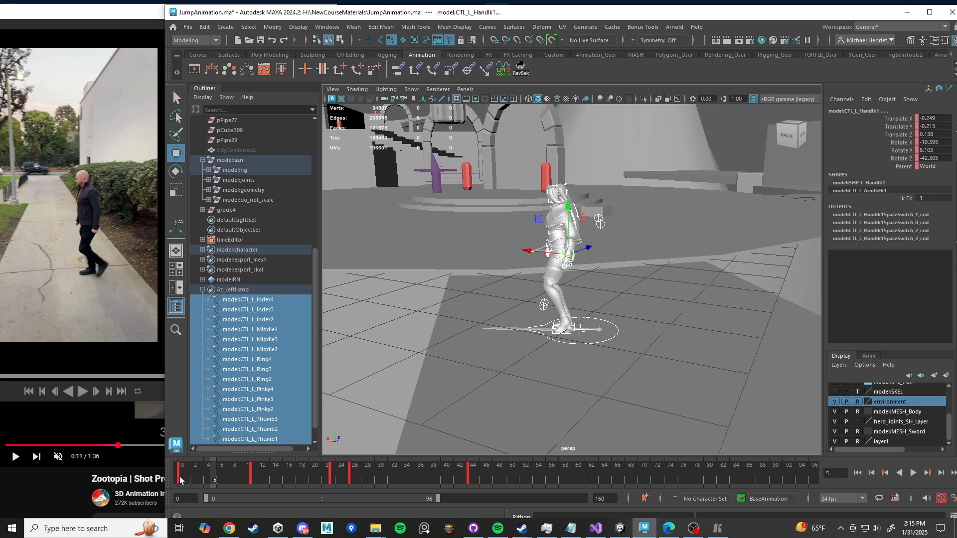
shift+drag(181, 479, 486, 479)
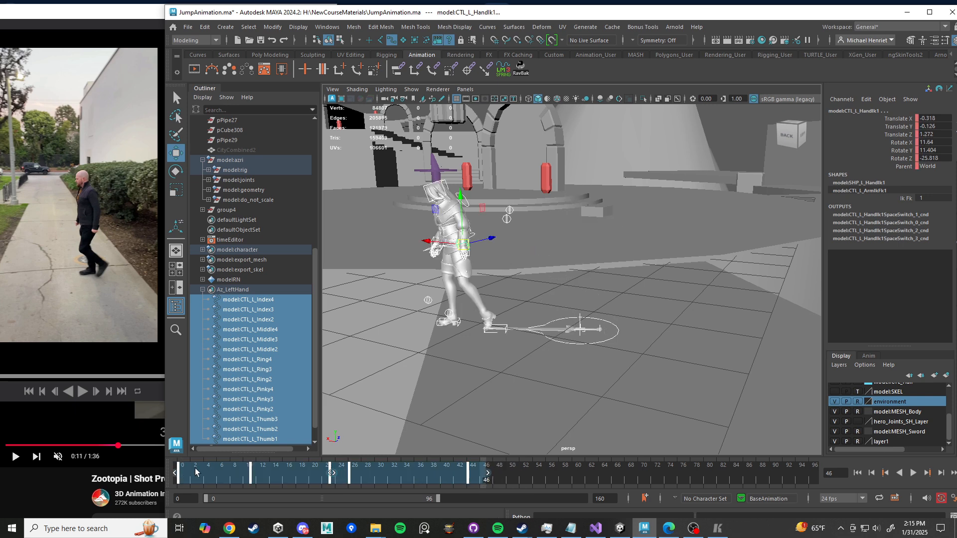
right_click(349, 472)
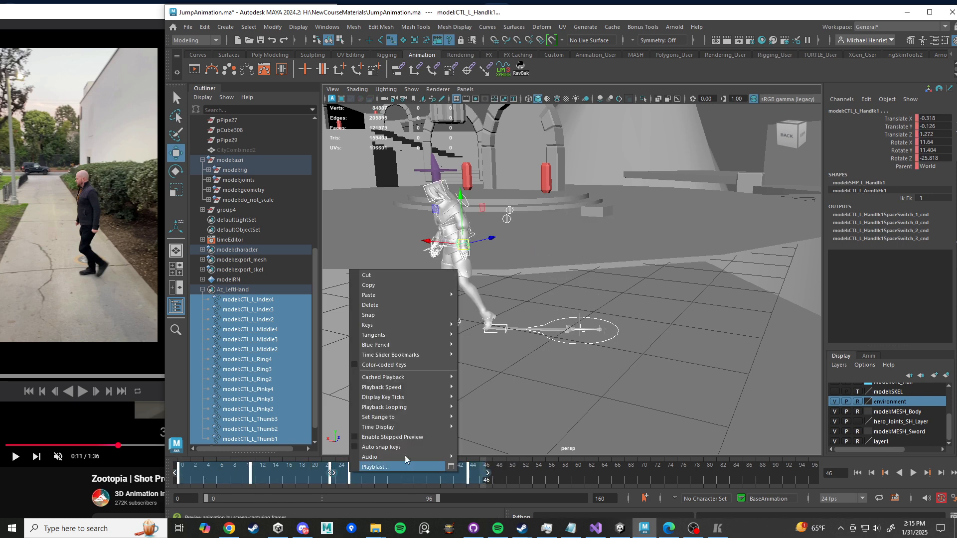
mouse_move(395, 397)
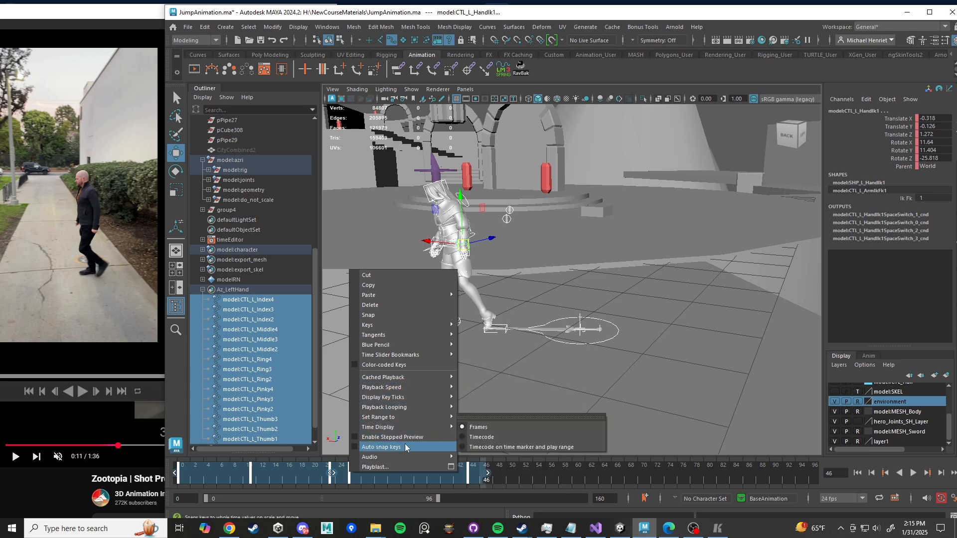
mouse_move(412, 348)
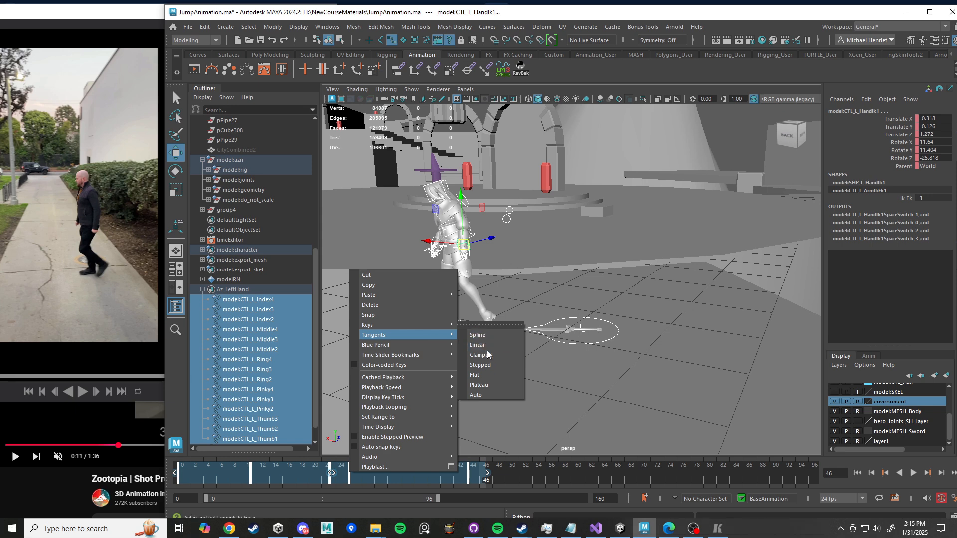
click(478, 393)
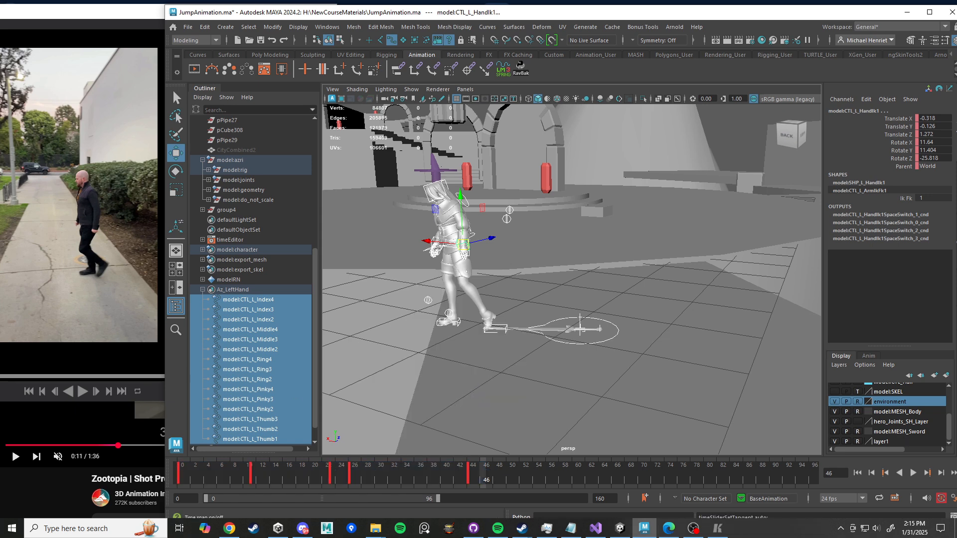
Step: Key all of the character's controls at frame 5 and scrub the opening frames to check the pose
click(217, 478)
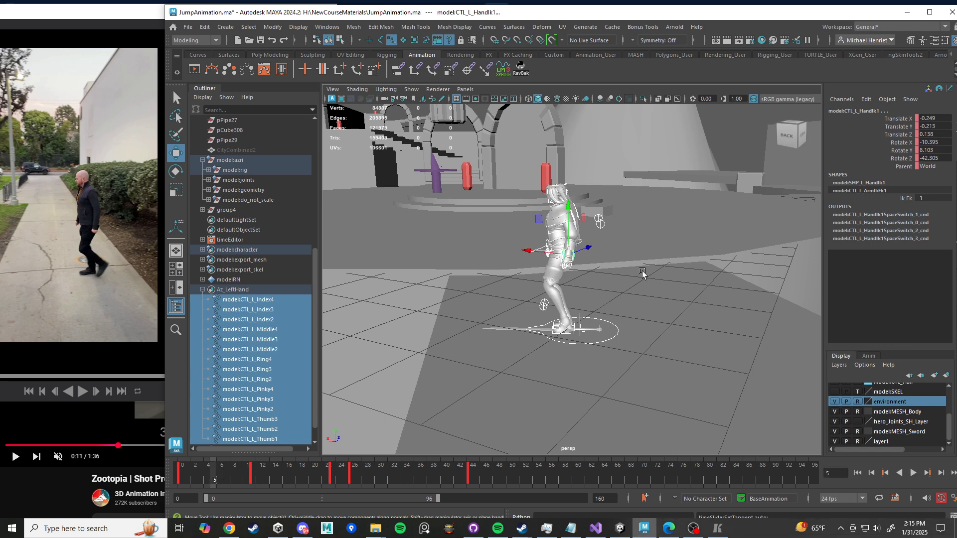
scroll(602, 332, up, 3)
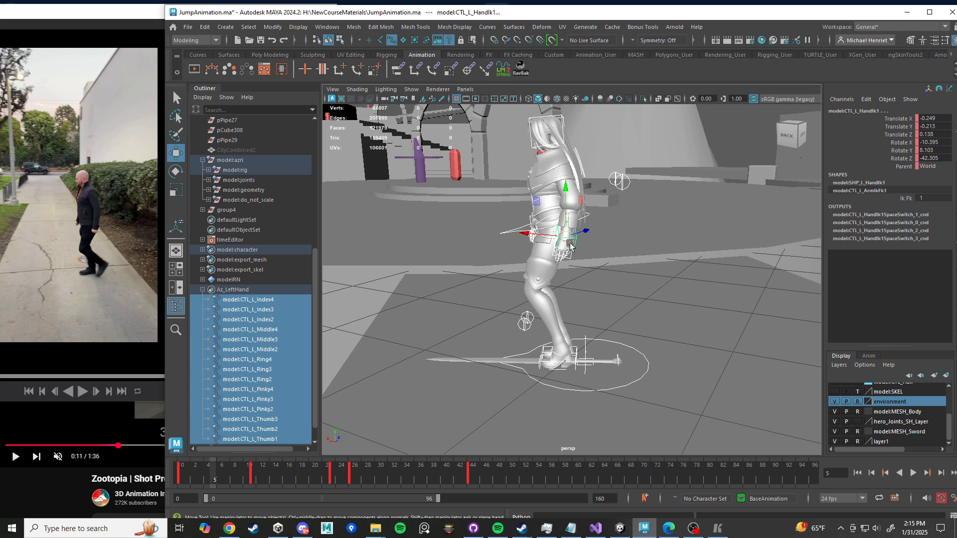
key(alt+v)
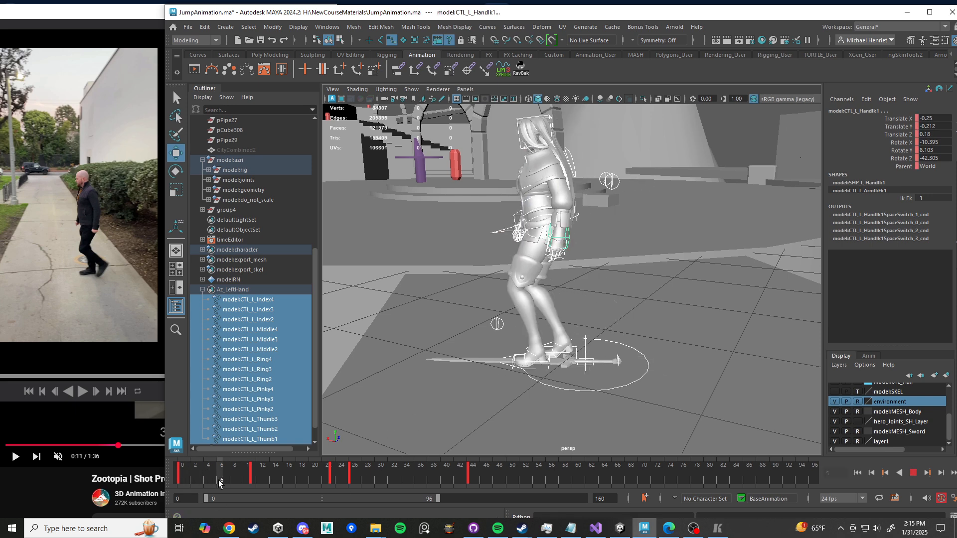
drag(217, 482, 214, 481)
scroll(487, 195, down, 3)
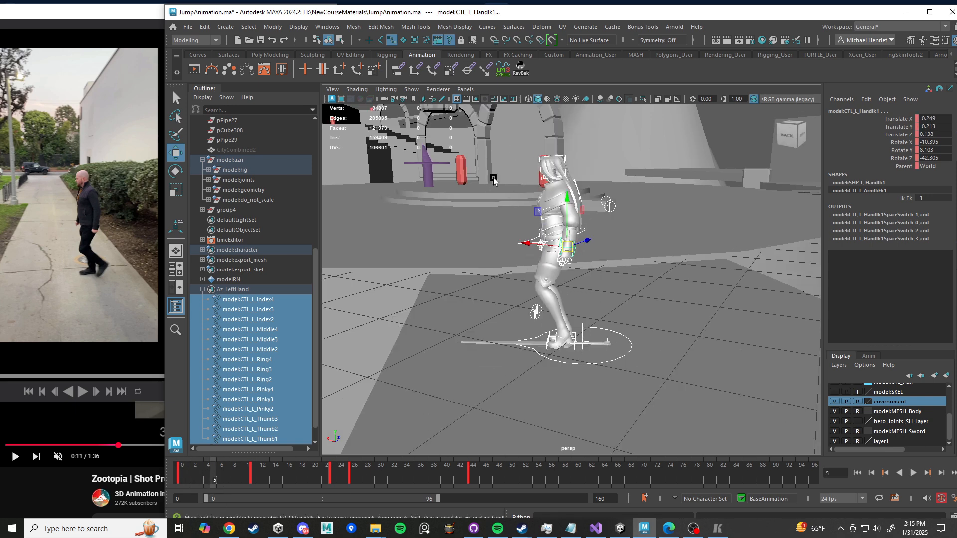
drag(452, 137, 752, 433)
key(s)
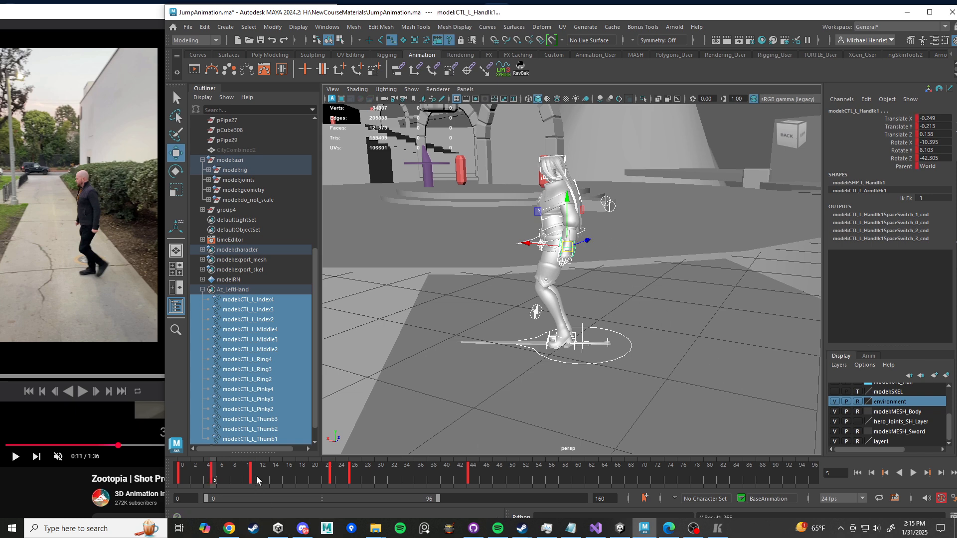
right_click(255, 479)
mouse_move(295, 394)
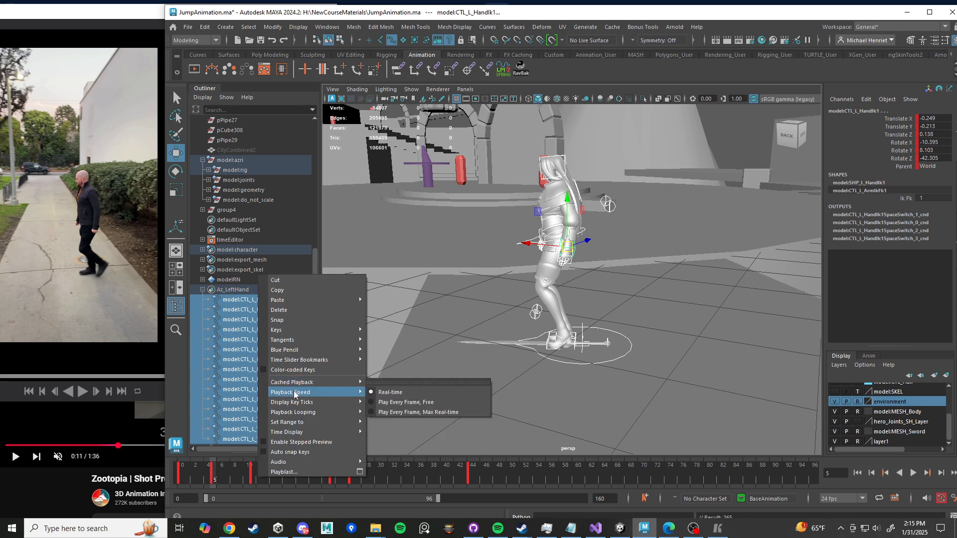
click(185, 486)
drag(182, 480, 214, 477)
Step: Raise the left foot IK control to Translate Y 0.165 at frame 5 and set its Foot Roll to 0
scroll(553, 344, up, 5)
alt+drag(553, 364, 572, 366)
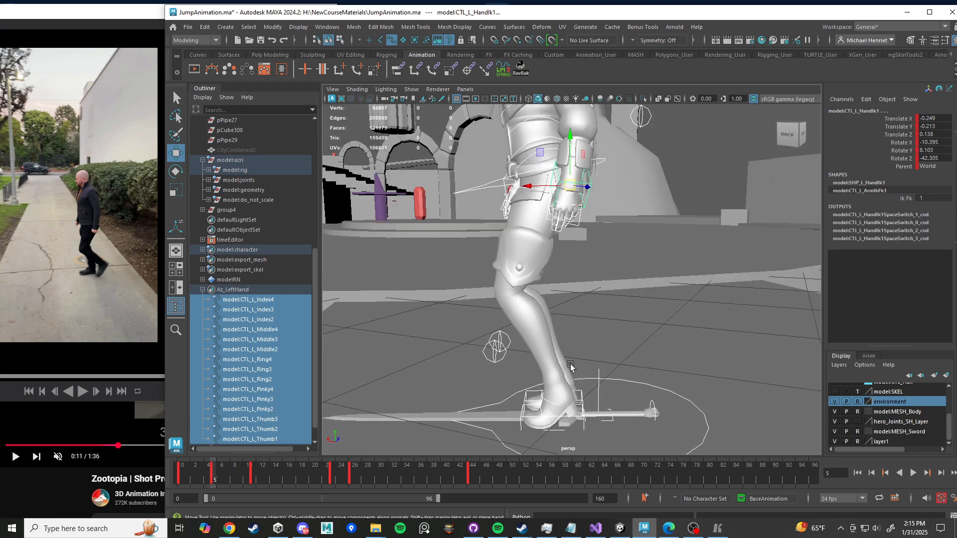
alt+middle_drag(572, 366, 574, 352)
click(578, 349)
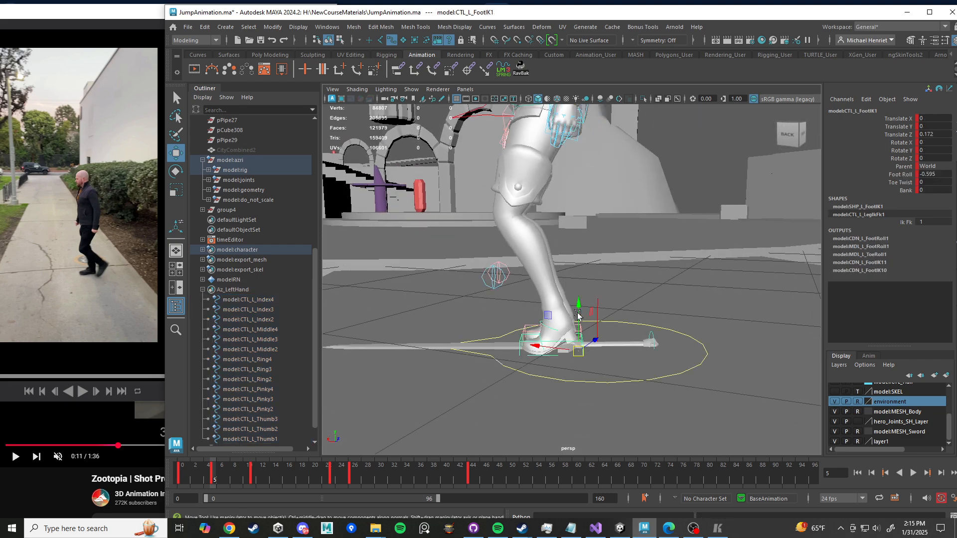
drag(579, 311, 578, 268)
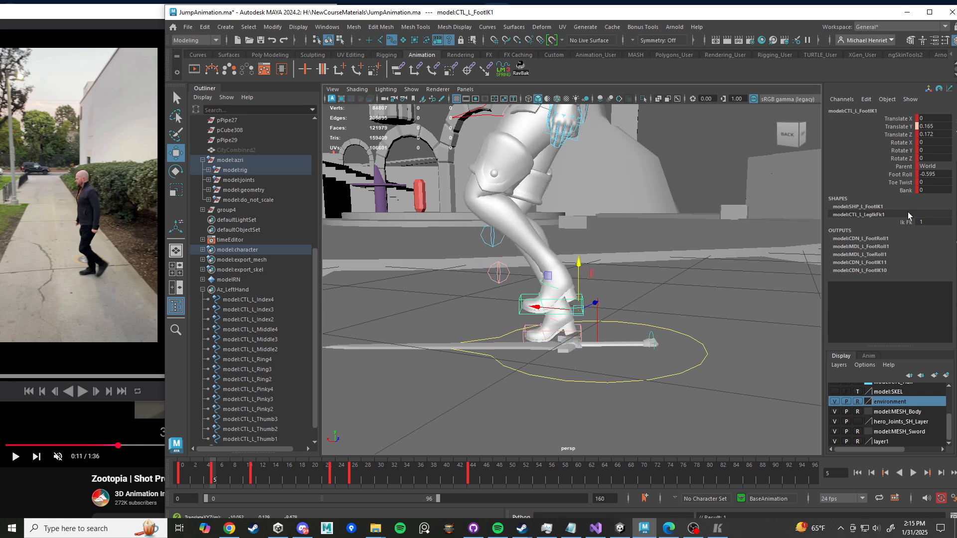
click(929, 174)
text(0)
key(Return)
Step: Set the left ball control's Rotate X to 0
click(540, 281)
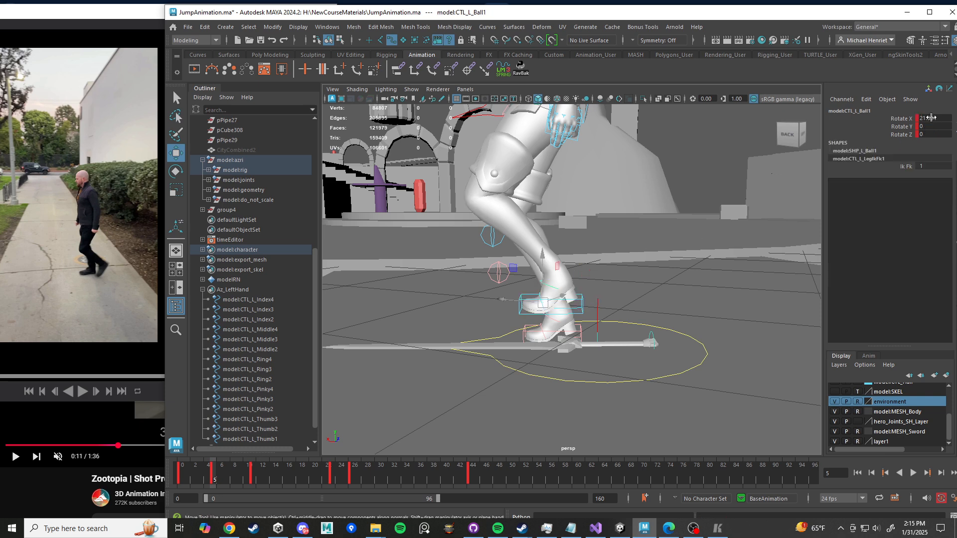
click(932, 118)
text(0)
key(Return)
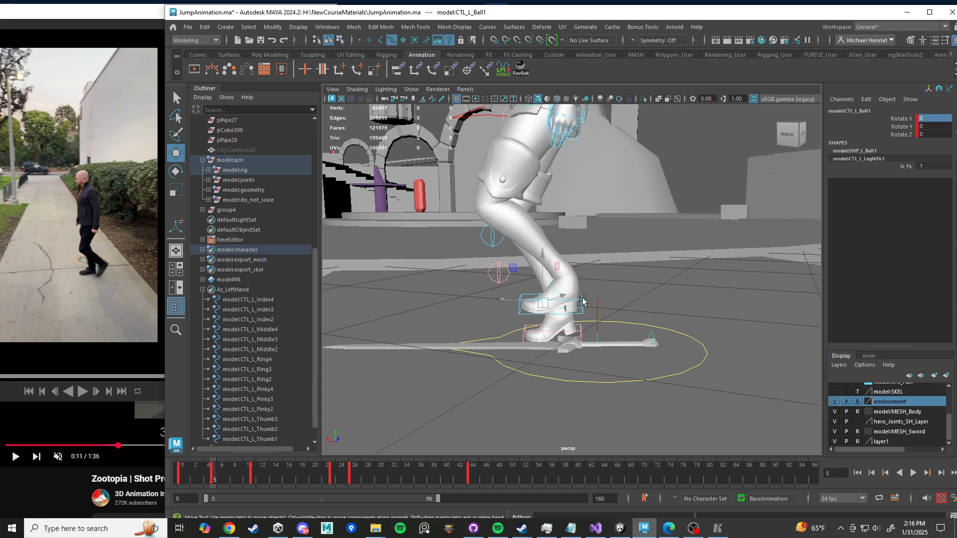
Step: Rotate the left foot IK control to about 52.5 in X and move it back to about Translate Y 0.191, Translate Z -0.004
click(582, 298)
key(e)
drag(580, 266, 626, 292)
key(w)
alt+drag(626, 292, 629, 310)
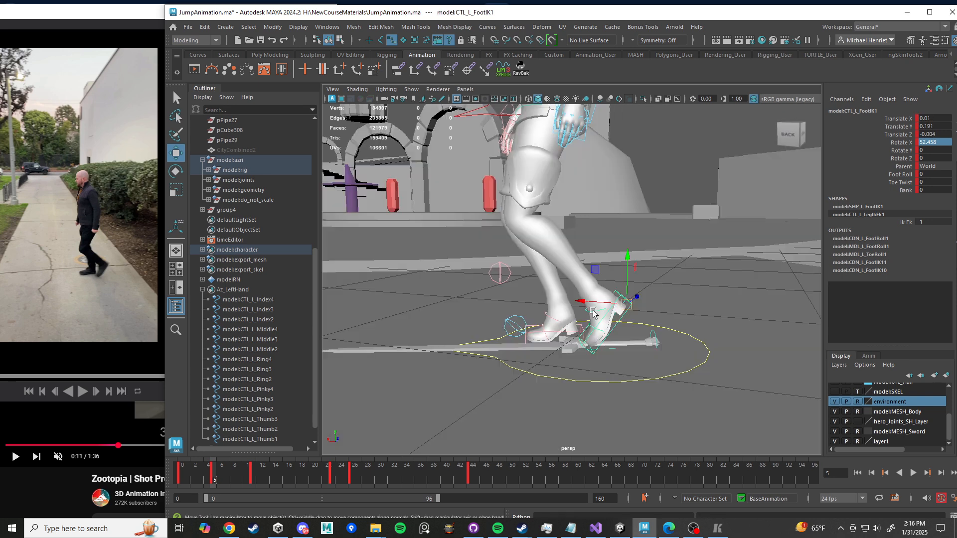
Step: Flatten the right foot by setting its IK control's Foot Roll and its ball control's Rotate X to 0
click(568, 331)
double_click(930, 175)
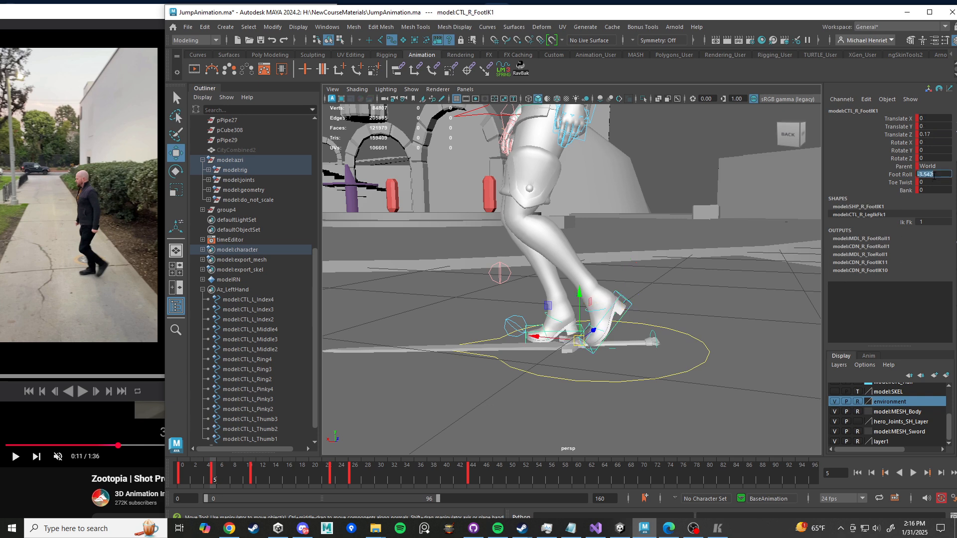
text(0)
key(Return)
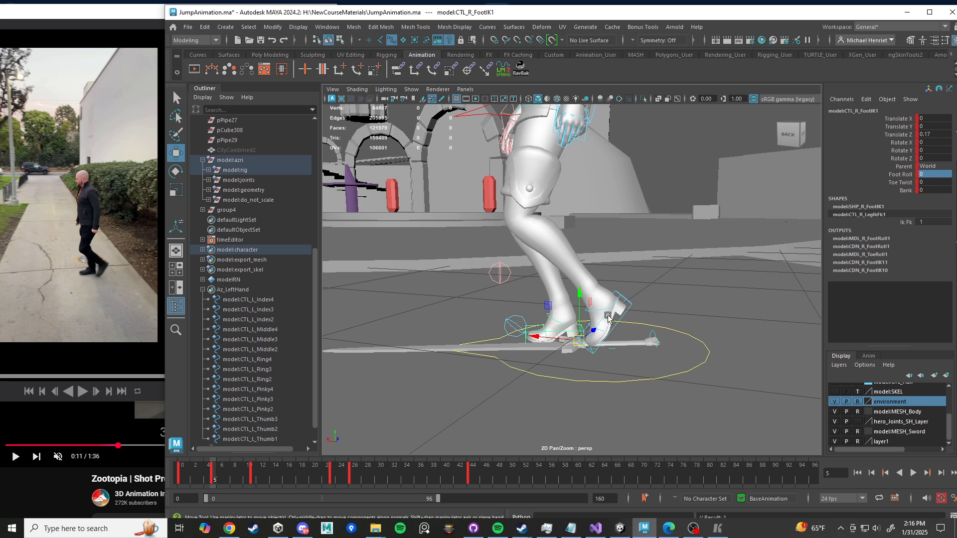
click(551, 319)
click(939, 118)
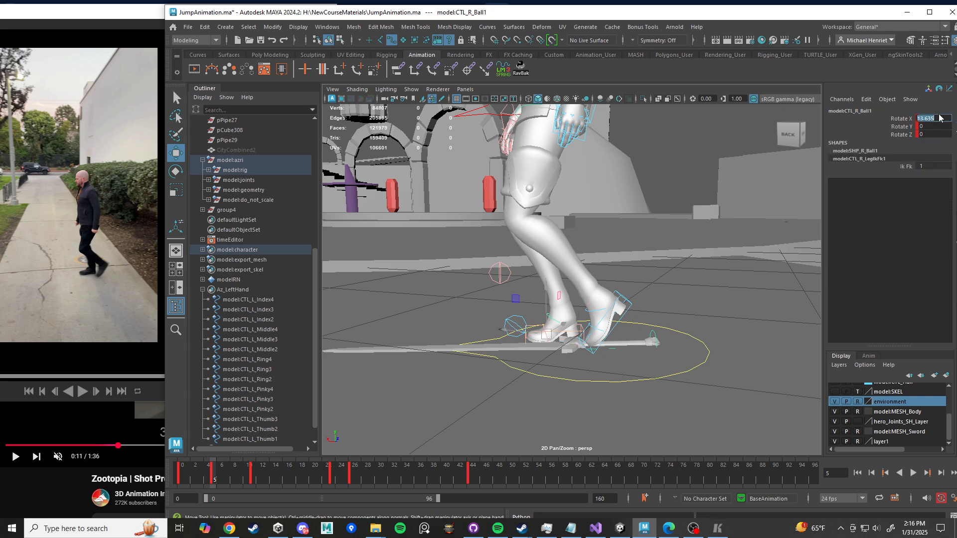
text(0)
key(Return)
Step: Raise the root control slightly to a Translate Y of about -0.04
alt+middle_drag(586, 169, 604, 265)
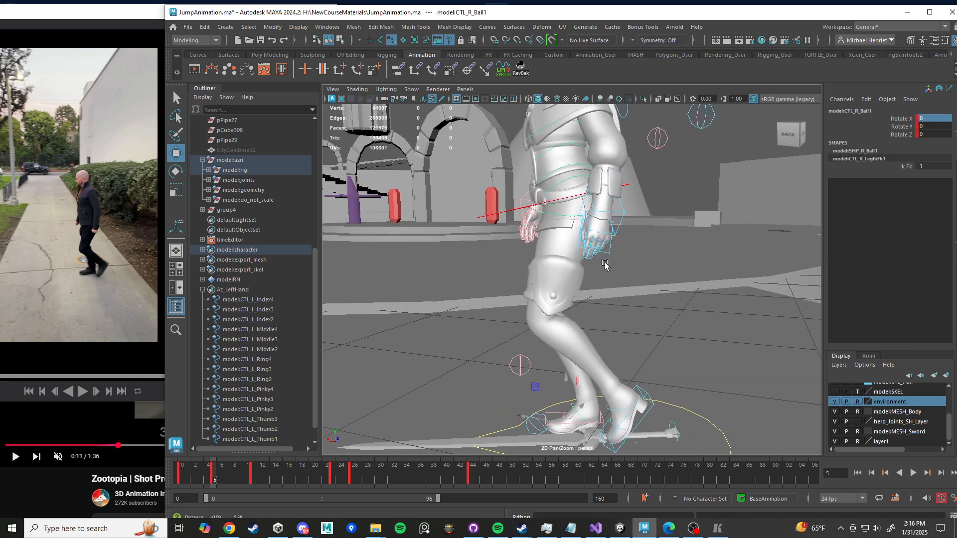
click(494, 215)
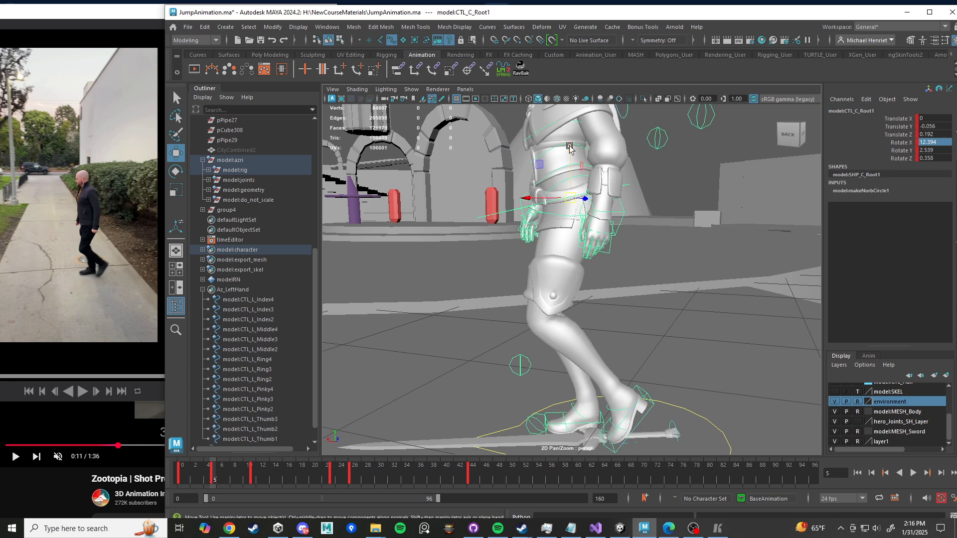
drag(573, 147, 576, 144)
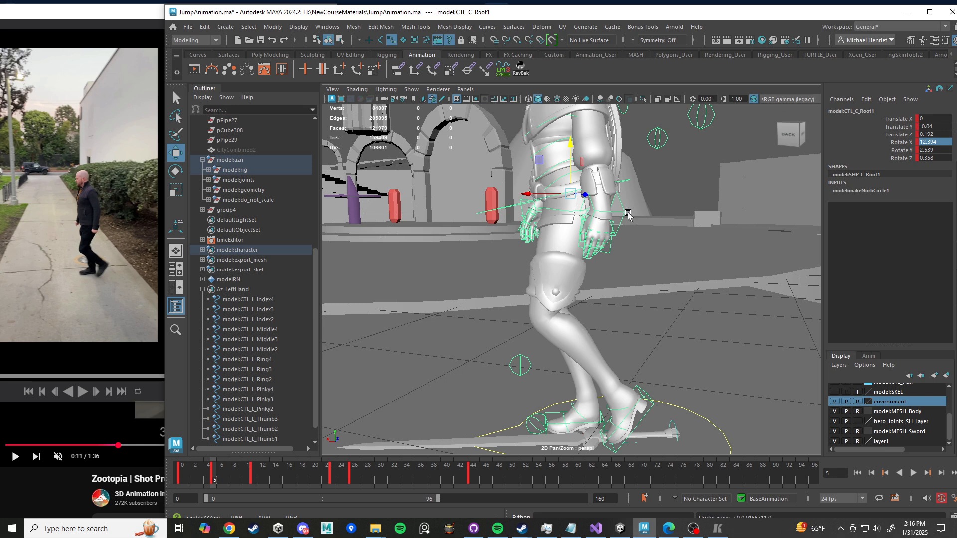
key(ctrl+z)
Step: Raise both hand IK controls at frame 5, with the right hand at a Translate Y of about -0.151
click(622, 214)
alt+drag(469, 182, 529, 199)
click(530, 204)
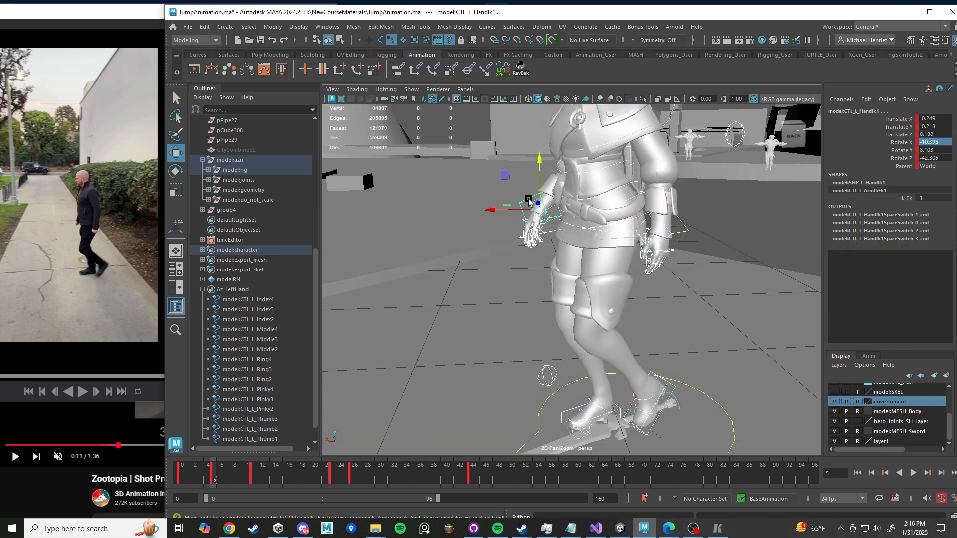
right_drag(541, 160, 543, 165)
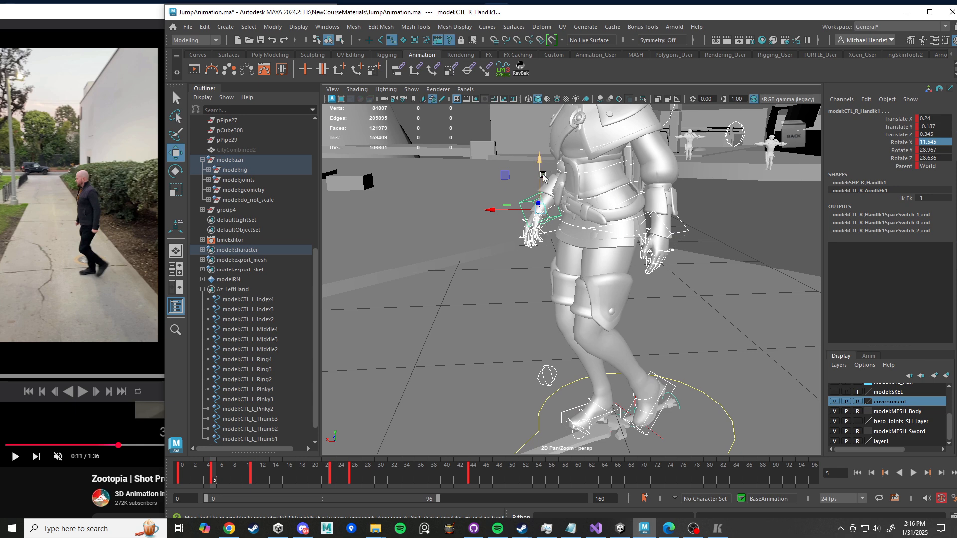
drag(541, 159, 603, 253)
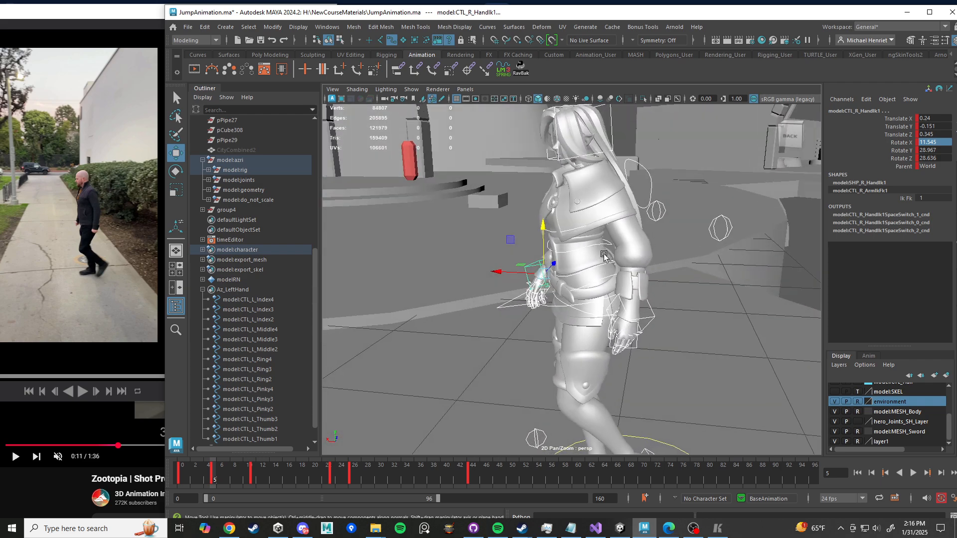
click(651, 316)
alt+drag(651, 316, 616, 302)
Step: Rotate the left clavicle control to a Rotate Y of about 8.86
click(615, 201)
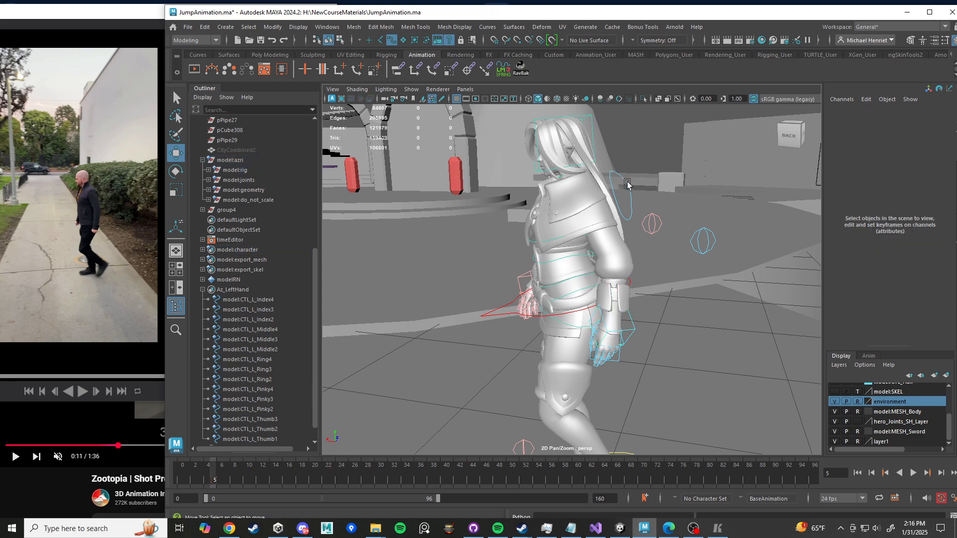
click(626, 185)
key(e)
drag(572, 200, 659, 201)
alt+drag(556, 222, 605, 227)
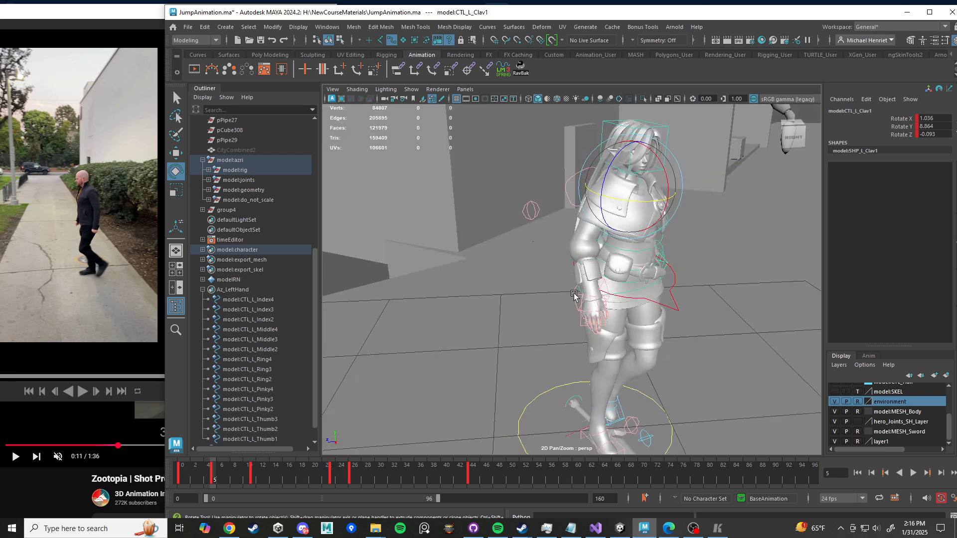
Step: Lower the right hand IK control to a Translate Y of about -0.178
click(572, 293)
alt+drag(603, 292, 439, 289)
key(w)
scroll(537, 270, down, 5)
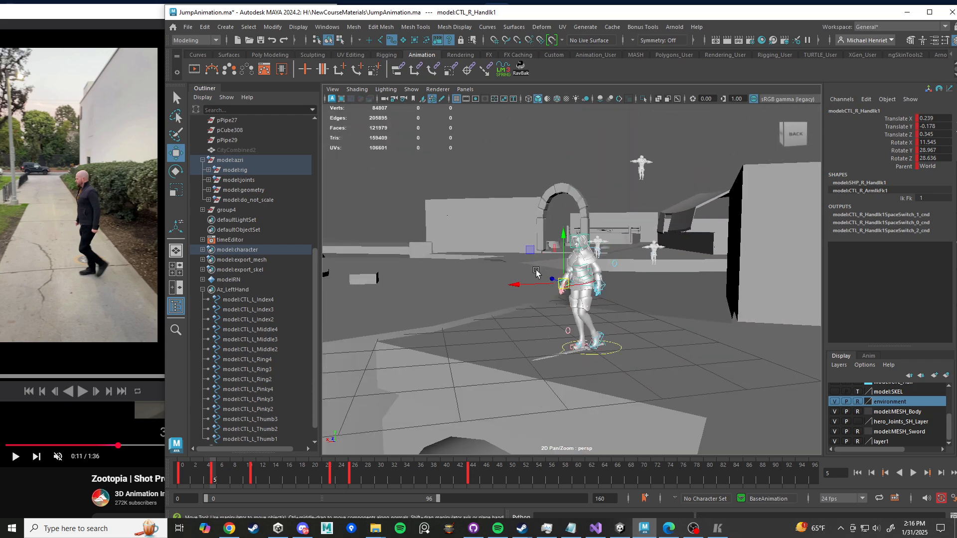
Step: Select all of the character's controls and key the adjusted passing pose at frame 5
alt+drag(537, 261, 486, 288)
drag(488, 203, 705, 412)
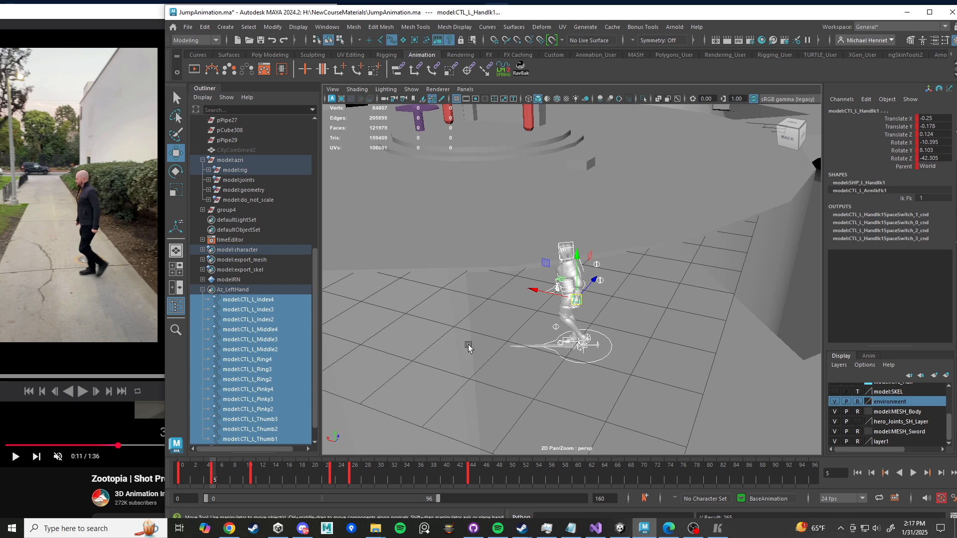
alt+drag(593, 346, 569, 305)
scroll(601, 291, up, 5)
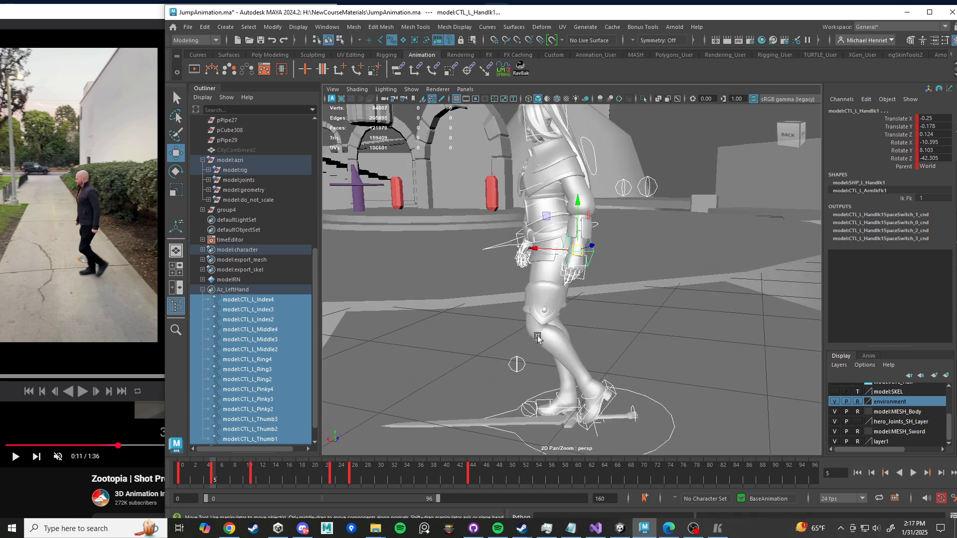
scroll(534, 334, down, 3)
Step: Play back the walk and compare the stride poses at frames 11 and 0
key(alt+v)
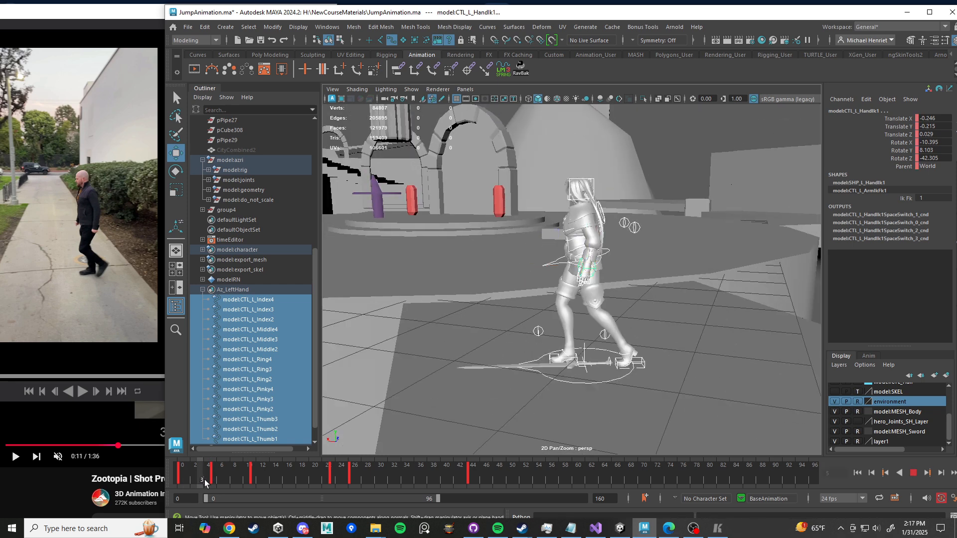
drag(276, 487, 254, 489)
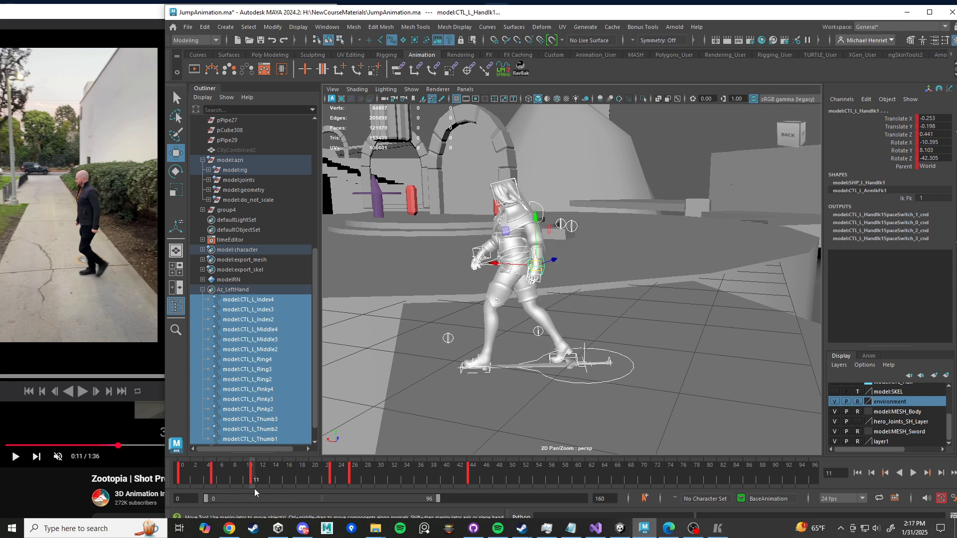
click(184, 479)
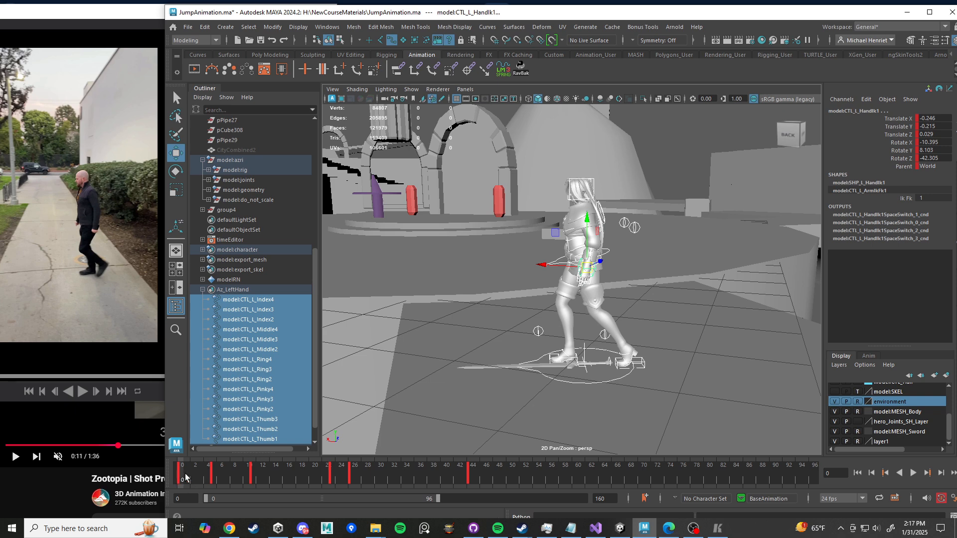
click(188, 474)
Step: Switch to the reference video, advance it to the wide-stride pose, and go to frame 11 in Maya for comparison
click(111, 14)
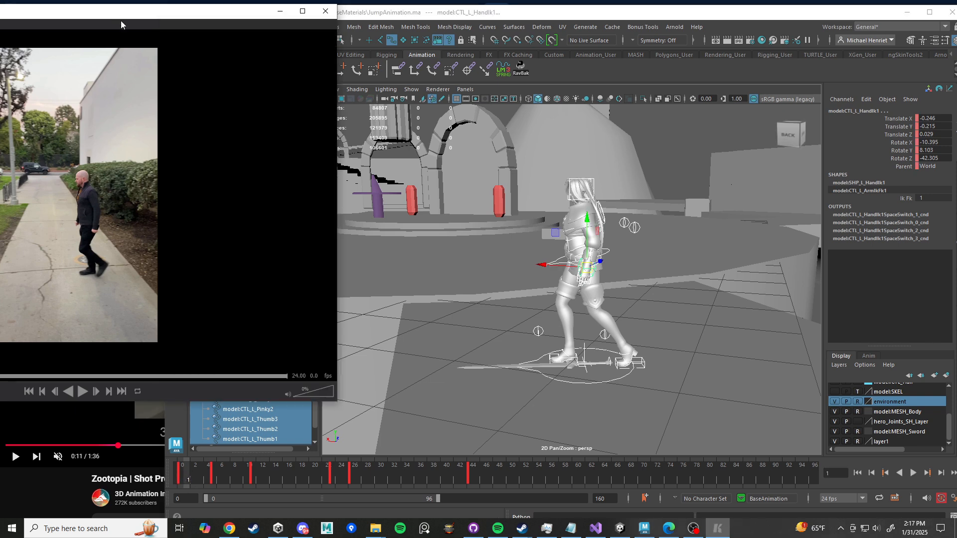
key(space)
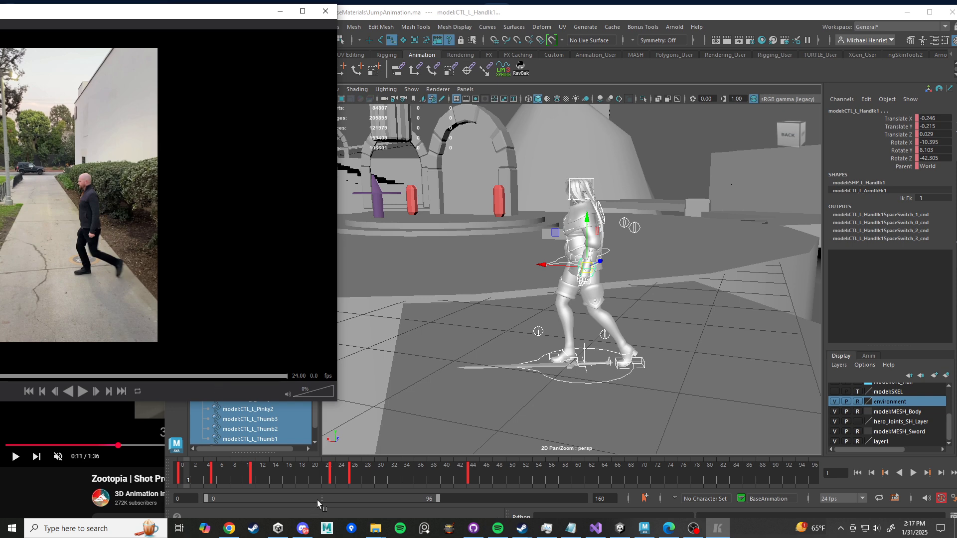
mouse_move(232, 482)
mouse_down()
mouse_move(187, 474)
mouse_move(253, 476)
mouse_up()
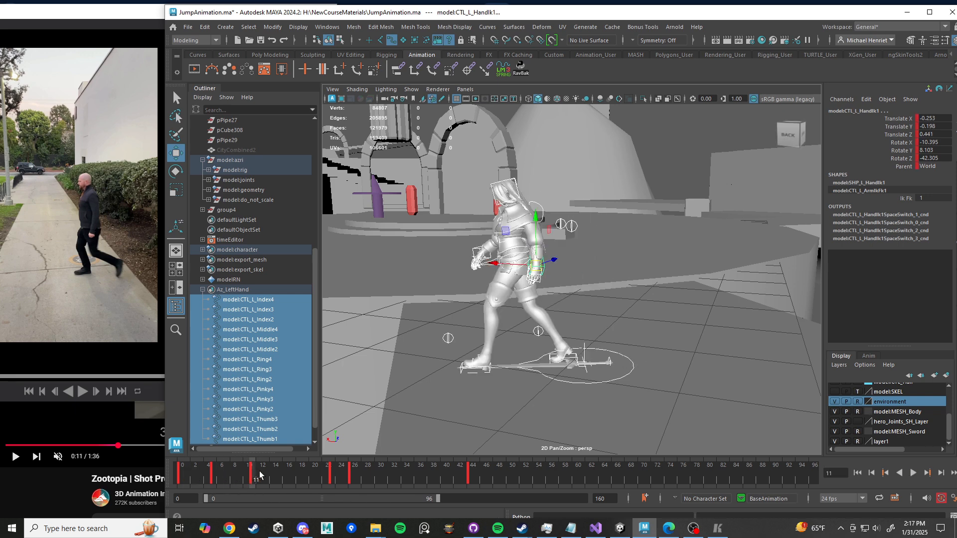